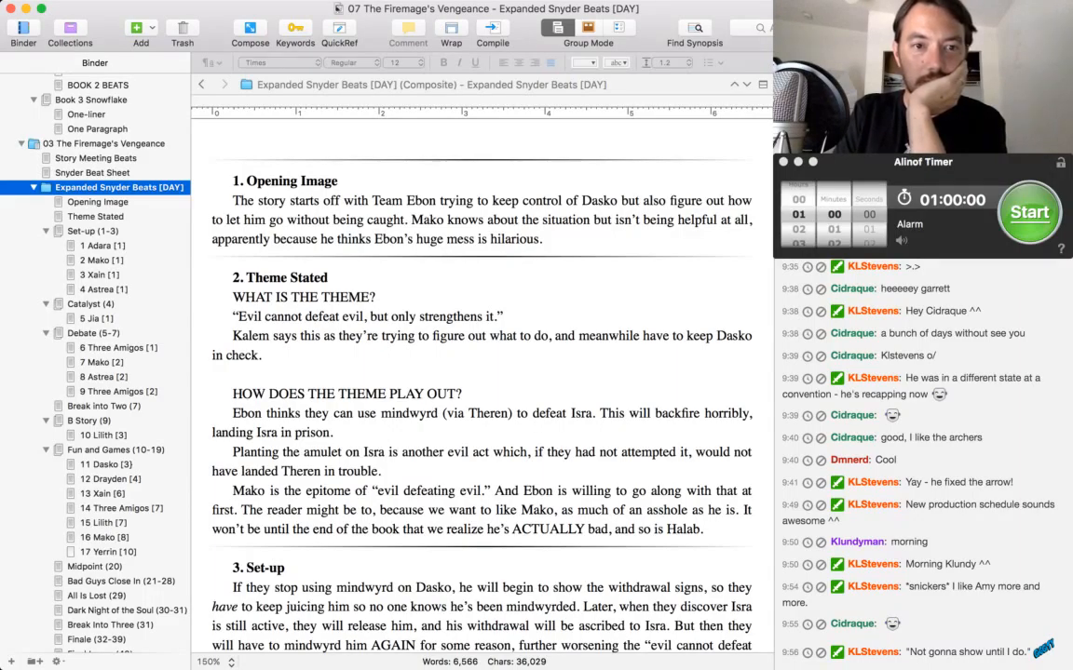
pyautogui.scroll(-3, 481, 372)
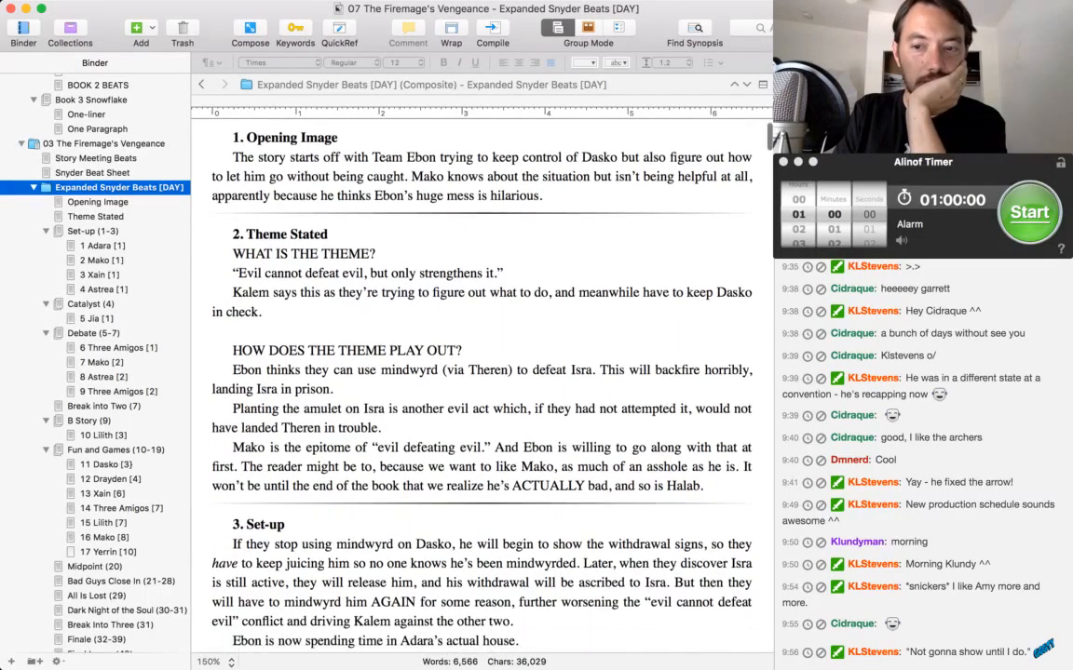
pyautogui.scroll(-1, 482, 372)
pyautogui.scroll(1, 481, 373)
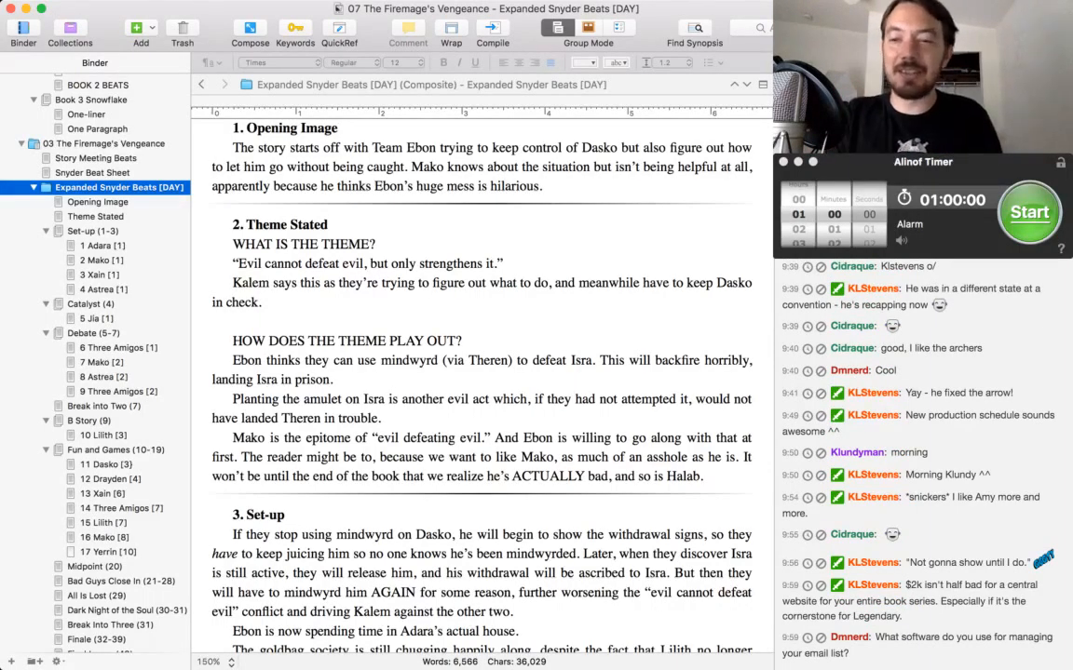
pyautogui.press('super+Tab')
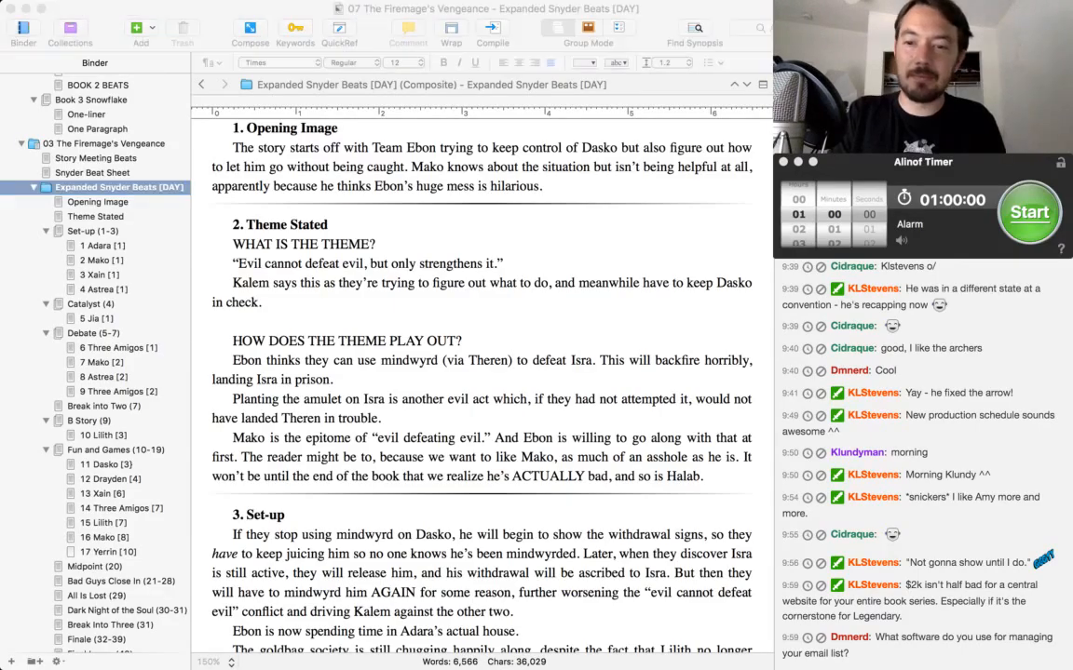
pyautogui.press('super+Tab')
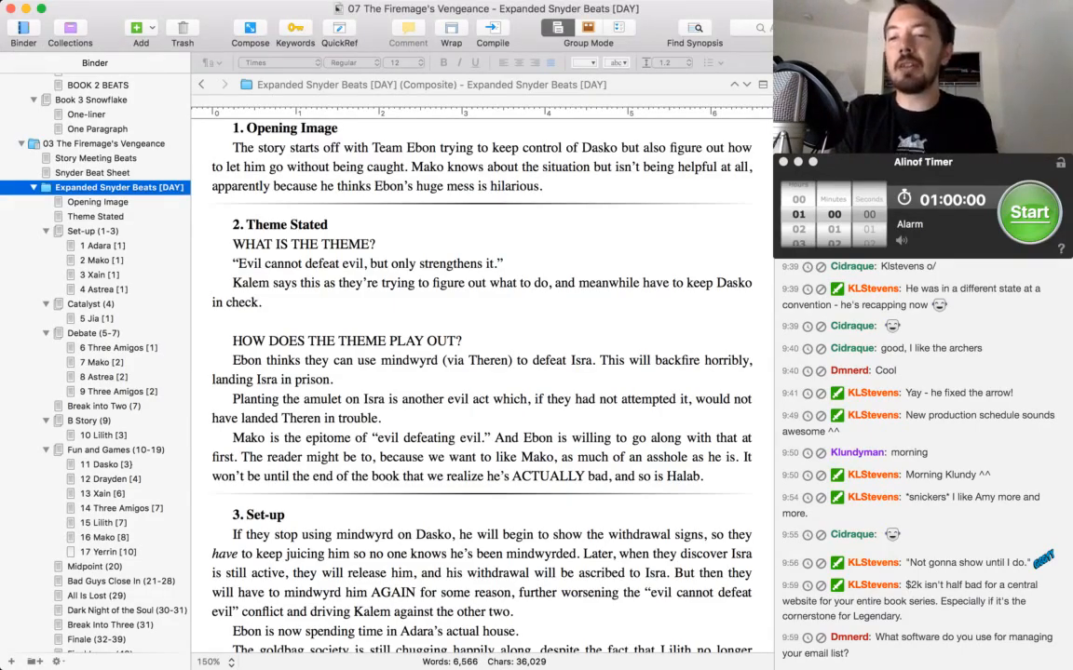
pyautogui.press('super+Tab')
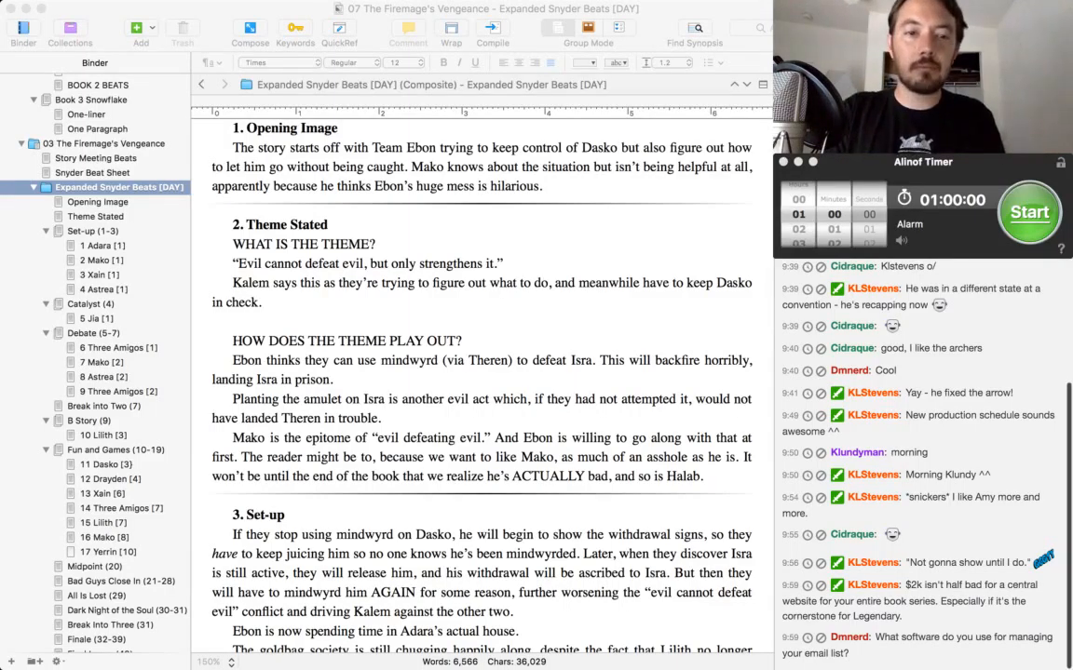
pyautogui.press('super+Tab')
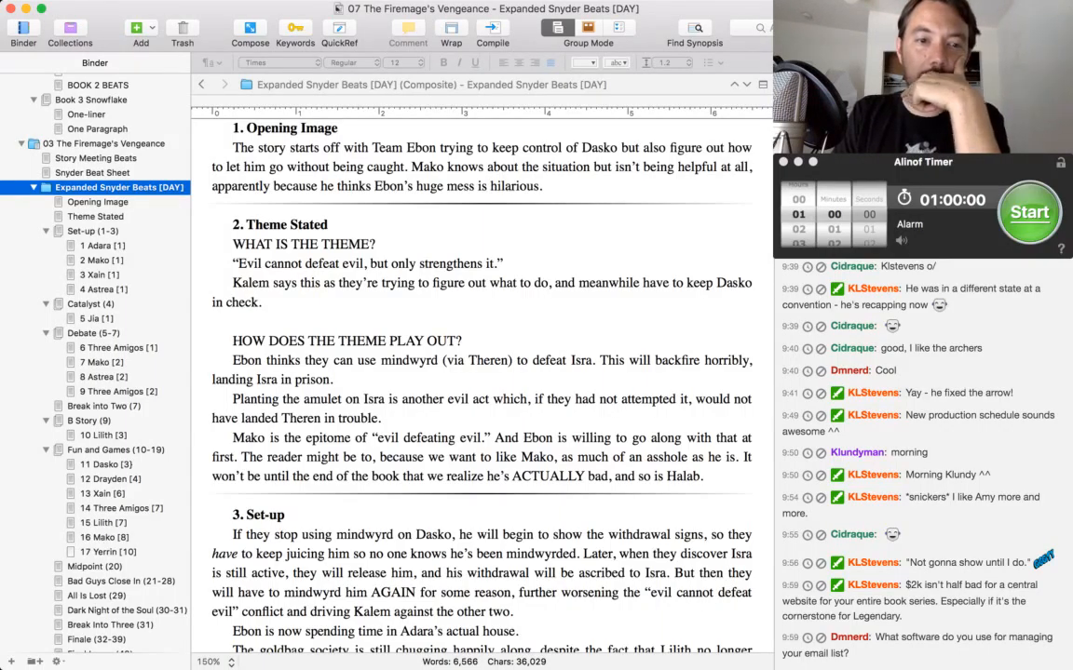
# In the Theme Stated notes, replace "Isra" with "Theren" in the phrase about landing in prison.
pyautogui.doubleClick(268, 380)
pyautogui.write('Theren')
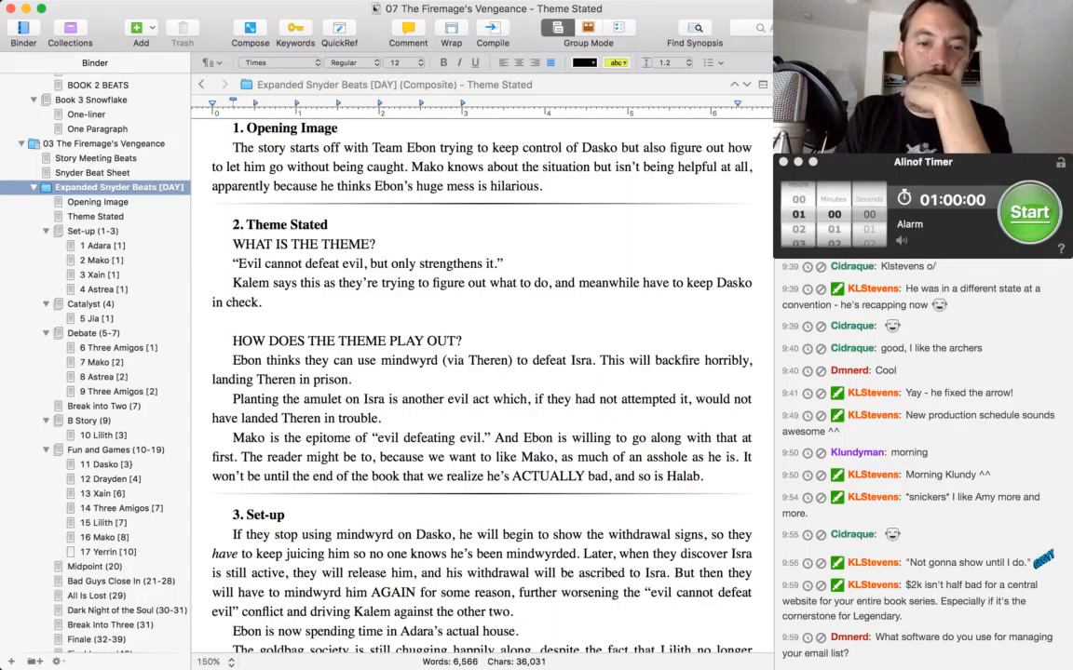
# Correct the sentence about the reader in the Mako paragraph so it reads "The reader might be, too, because".
pyautogui.scroll(-3, 482, 372)
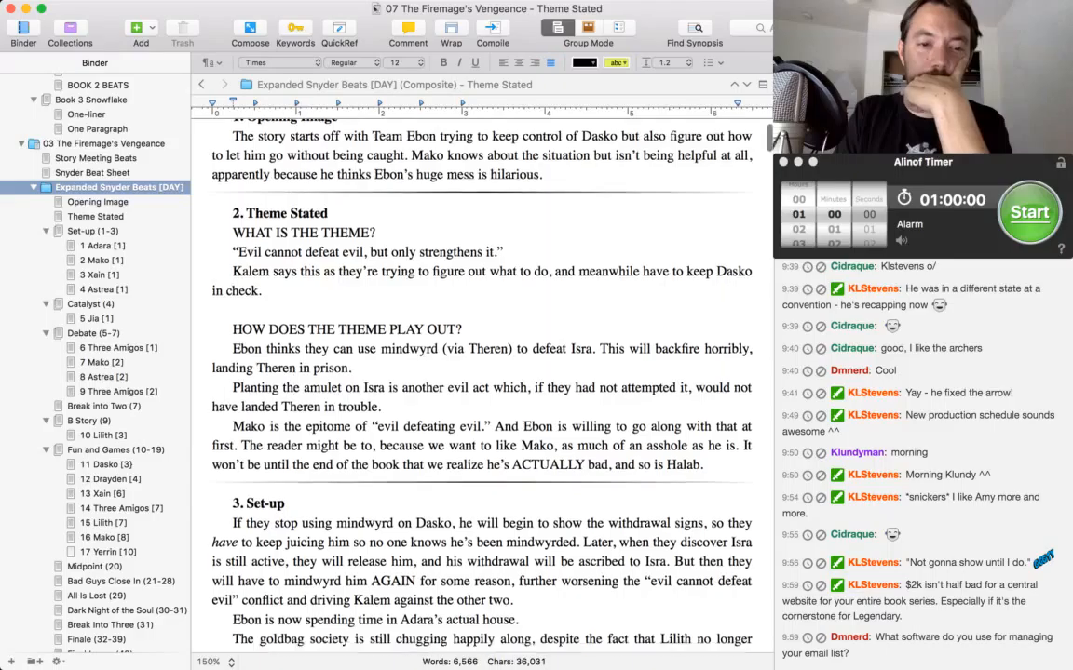
pyautogui.scroll(-4, 481, 373)
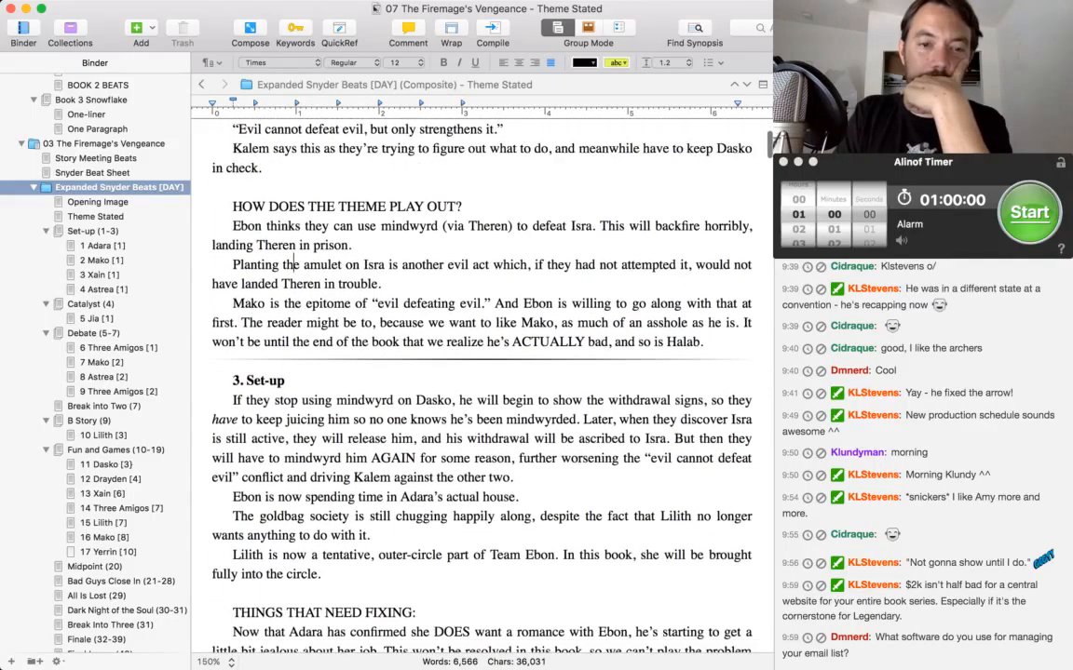
pyautogui.scroll(-2, 481, 373)
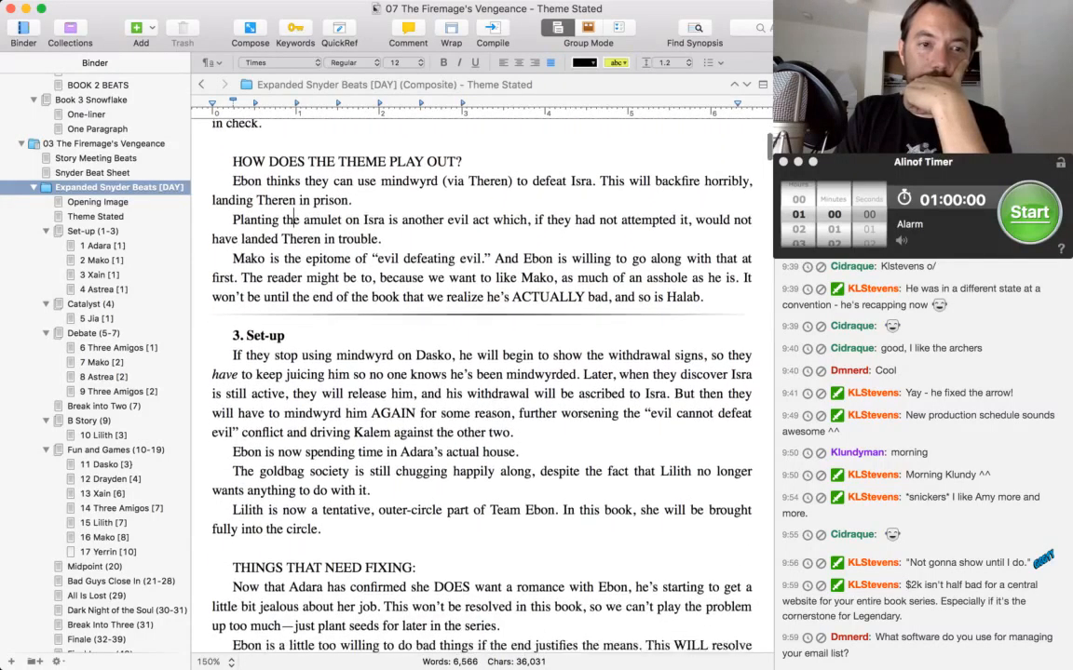
pyautogui.scroll(-1, 481, 372)
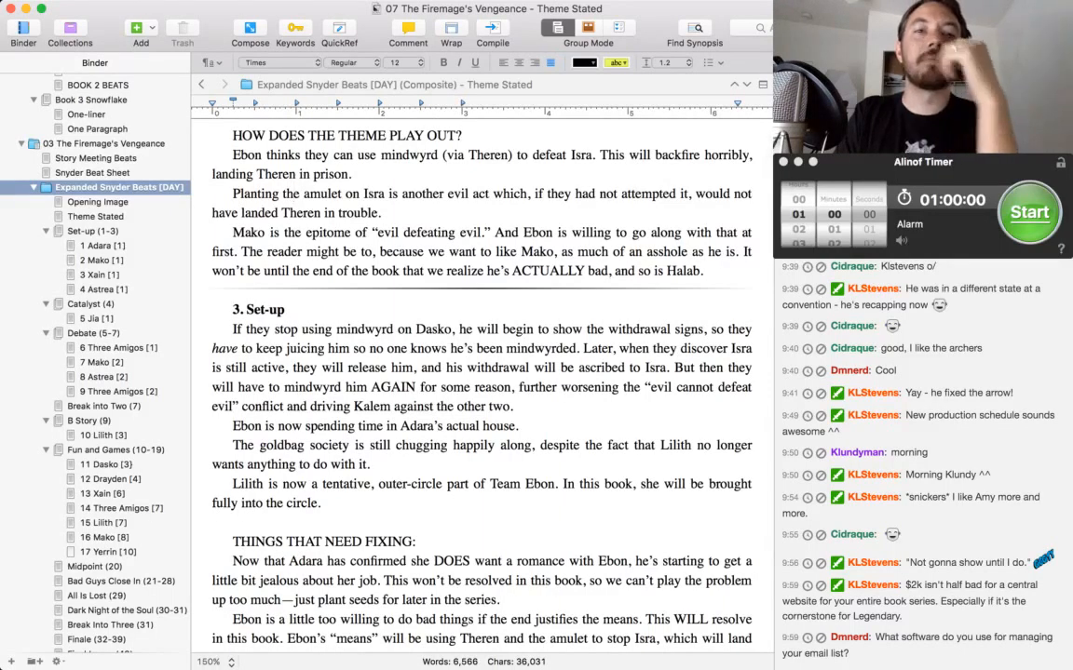
pyautogui.click(357, 252)
pyautogui.write(', ')
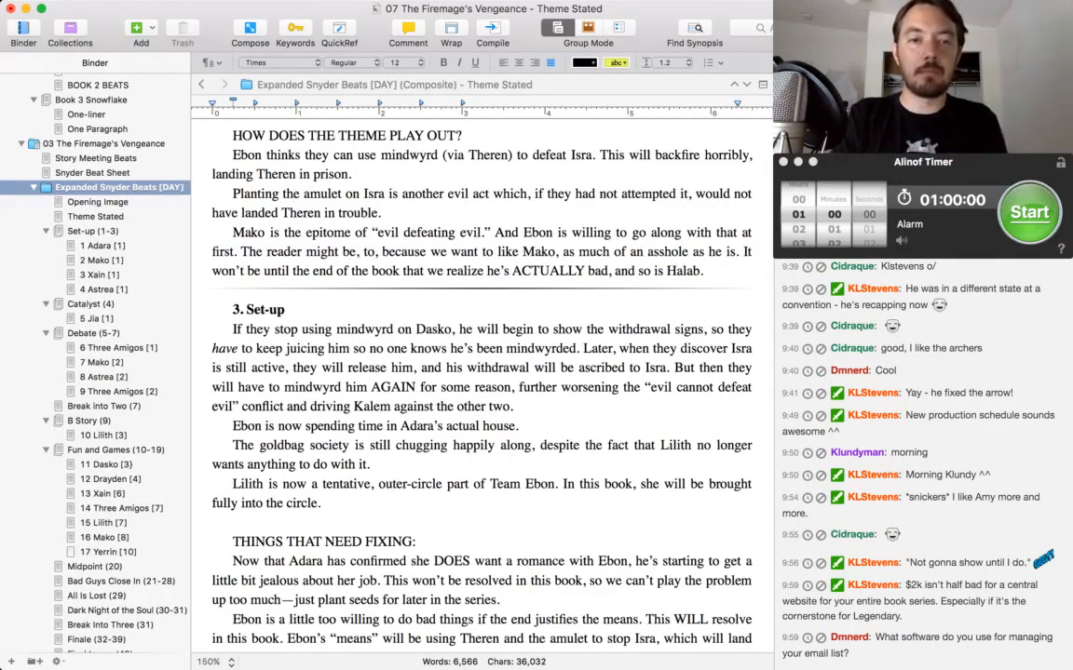
pyautogui.write('o')
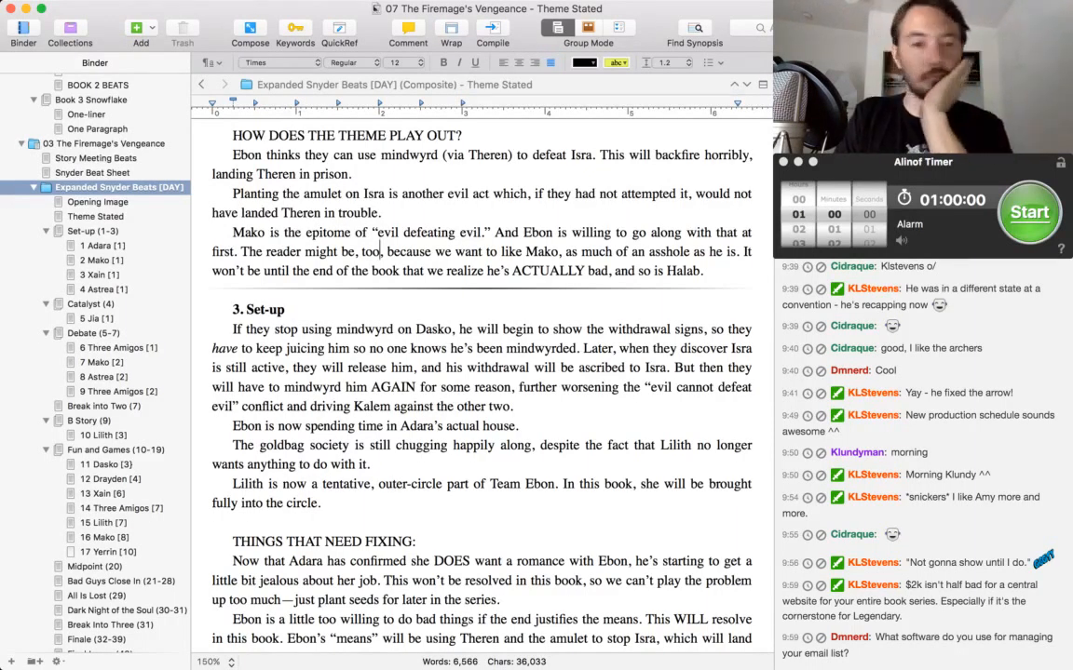
# Read through the Set-up beat, including the notes under "THINGS THAT NEED FIXING".
pyautogui.scroll(-3, 480, 354)
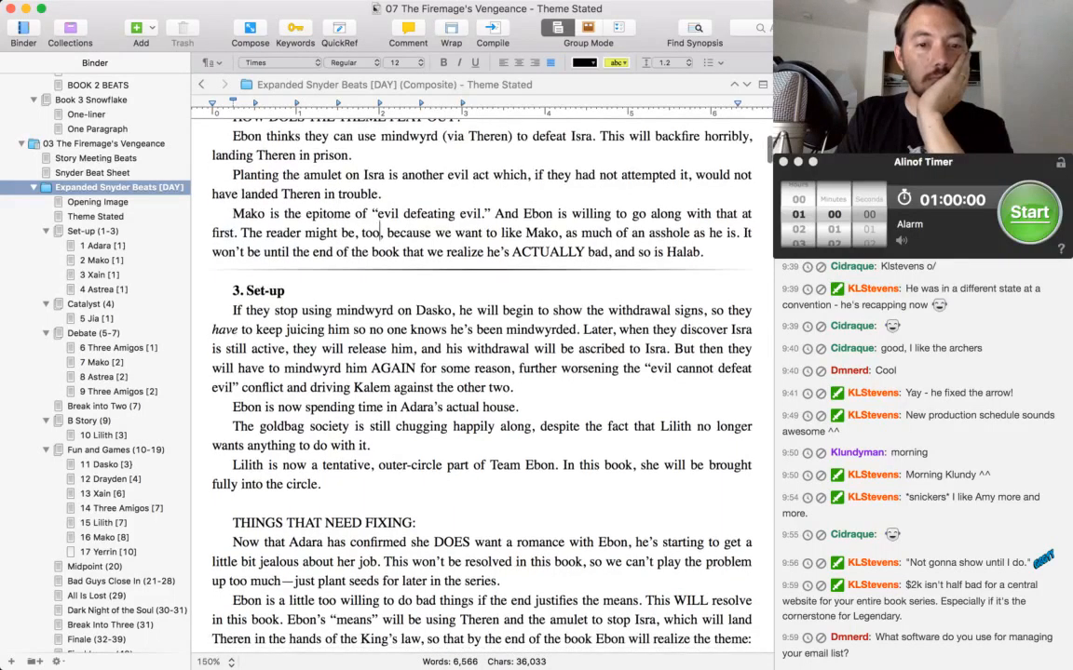
pyautogui.scroll(-2, 480, 354)
pyautogui.click(417, 315)
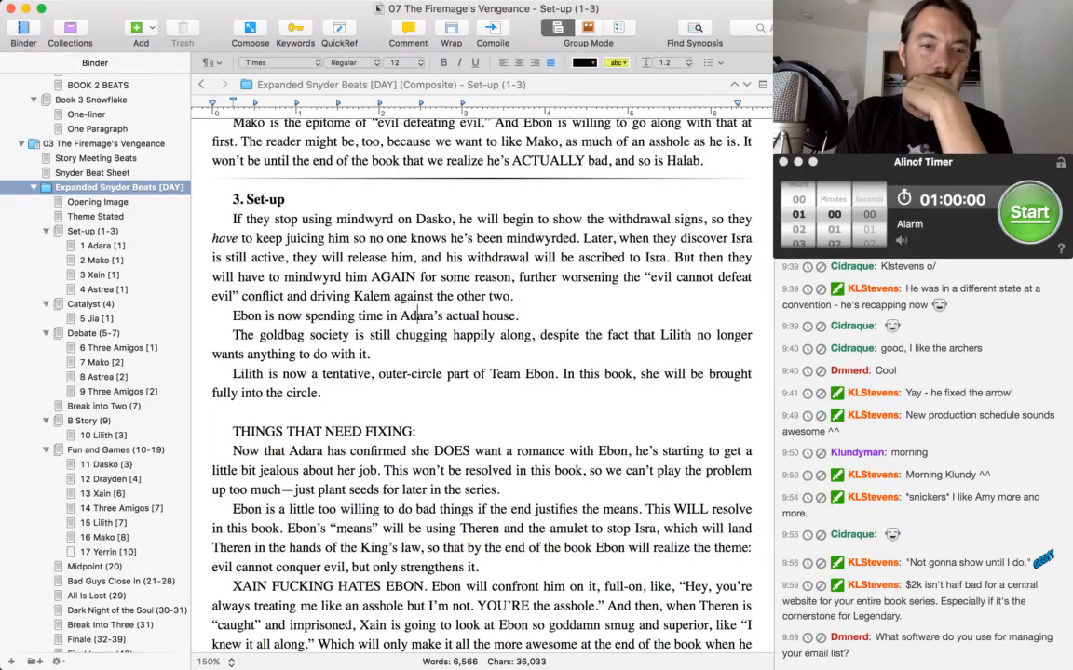
pyautogui.scroll(-1, 482, 381)
pyautogui.scroll(-5, 481, 372)
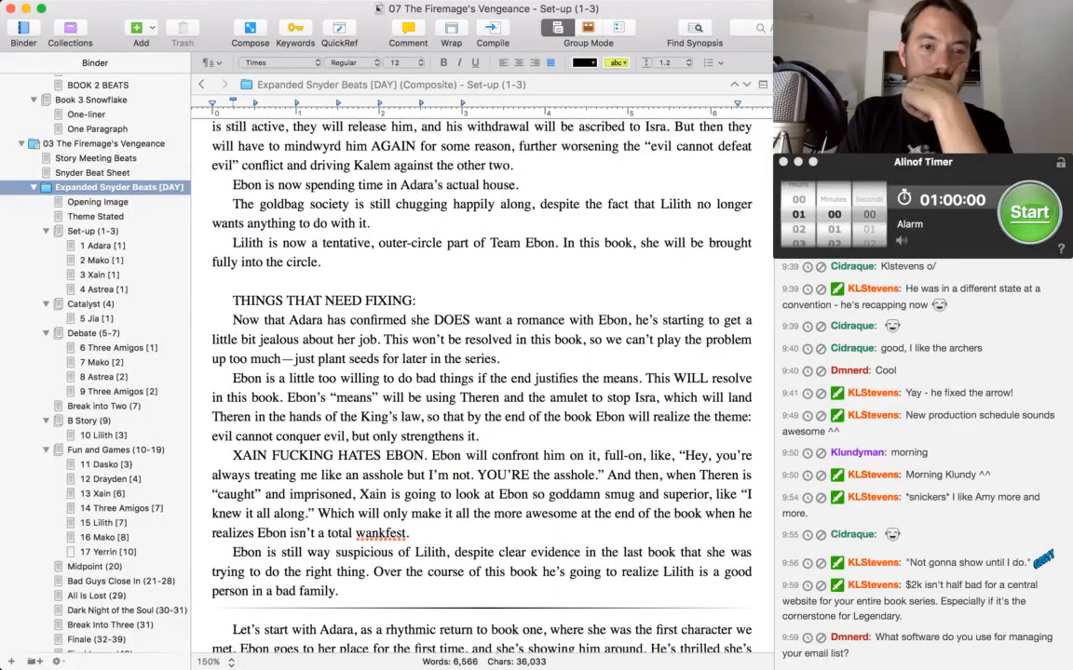
pyautogui.scroll(-2, 416, 184)
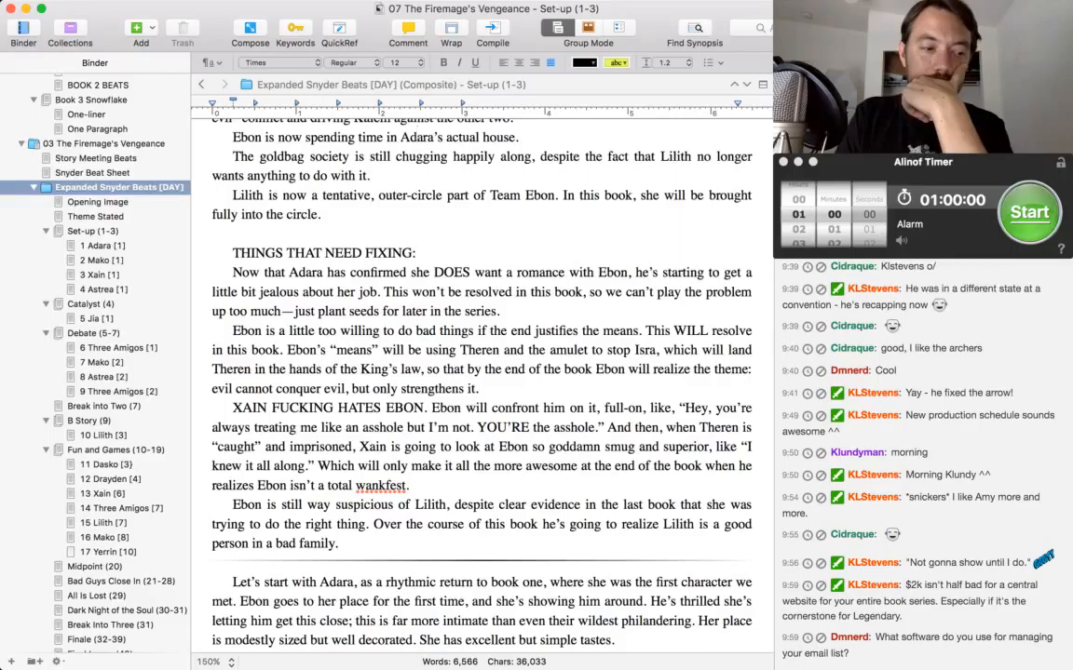
pyautogui.scroll(-2, 480, 372)
pyautogui.scroll(-3, 481, 373)
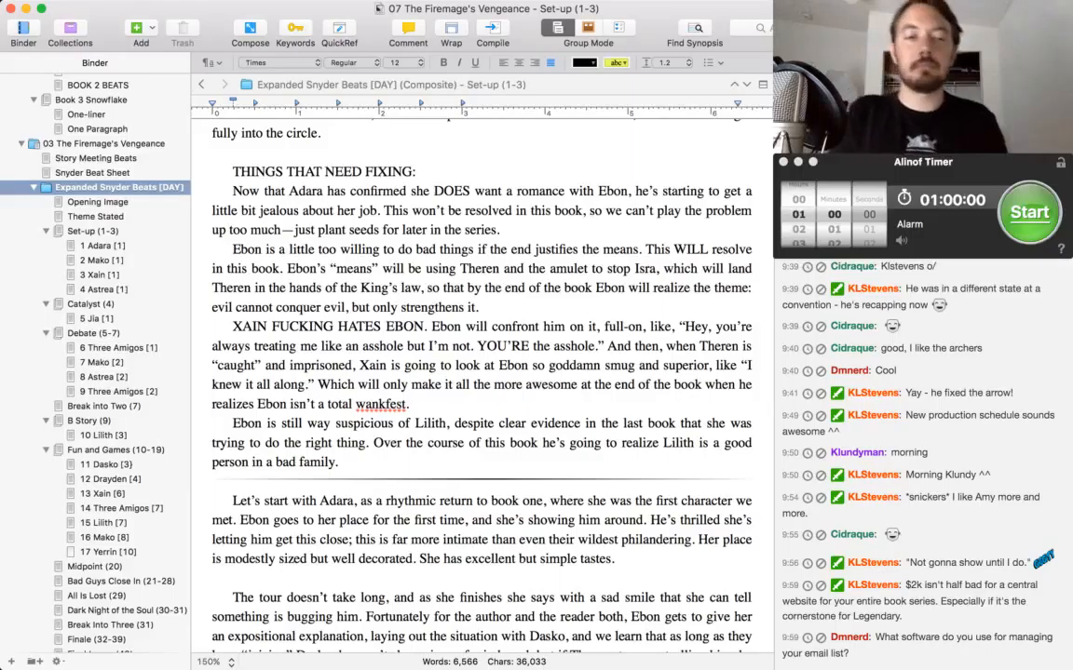
pyautogui.scroll(-3, 472, 354)
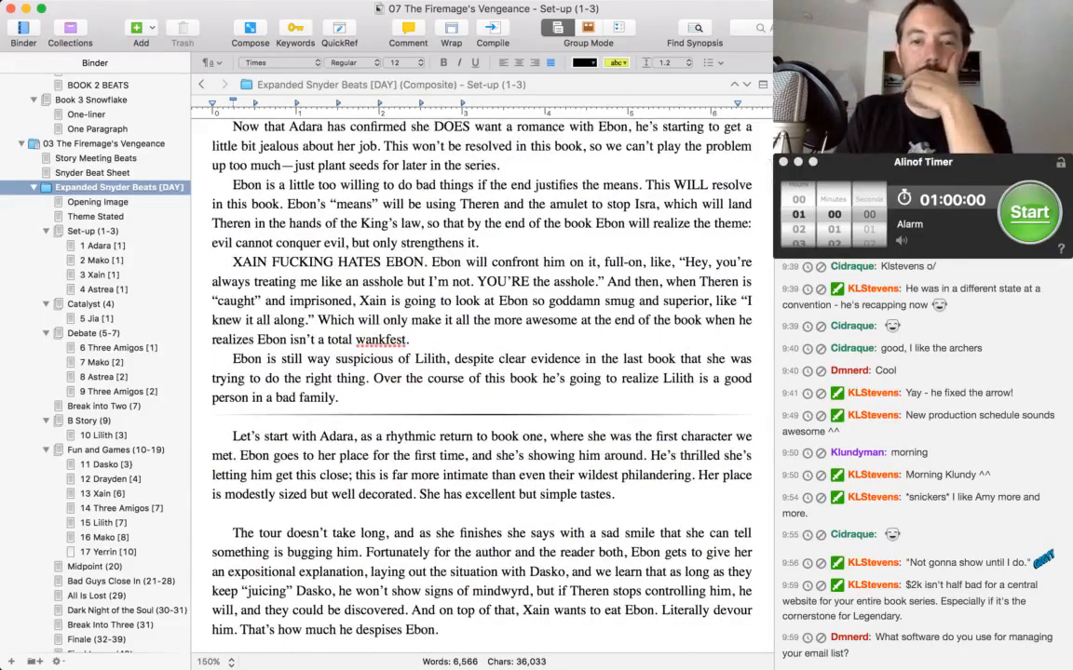
pyautogui.scroll(-2, 472, 354)
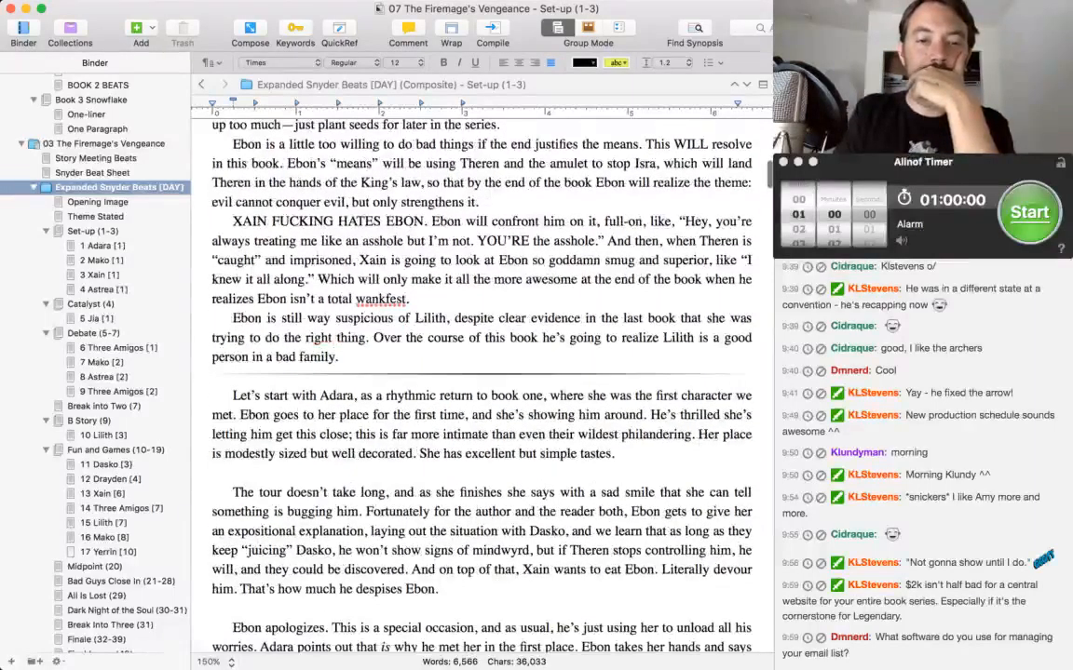
# End the Set-up paragraph on Ebon's suspicion of Lilith with "(sound familiar?)." after "a bad family".
pyautogui.scroll(-3, 472, 353)
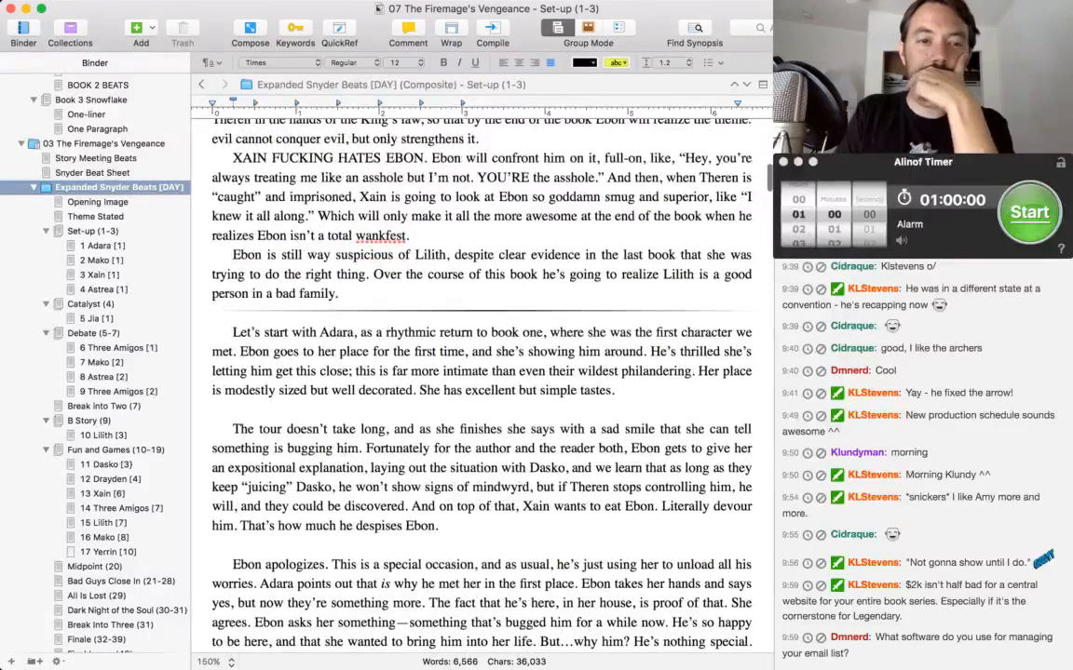
pyautogui.press('BackSpace')
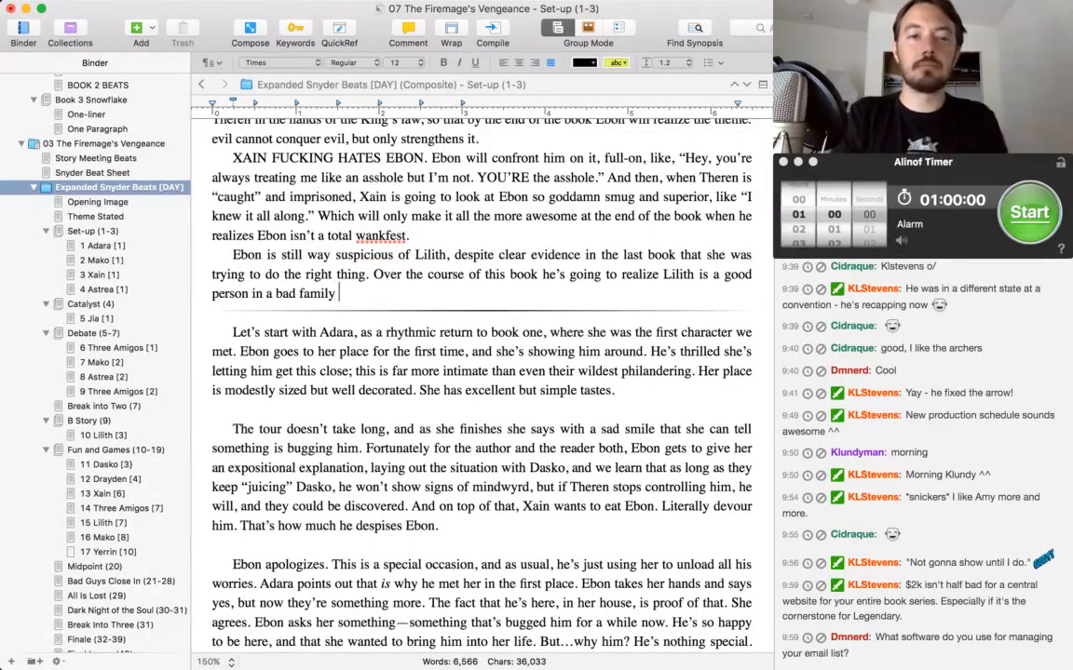
pyautogui.write('(sound familiar')
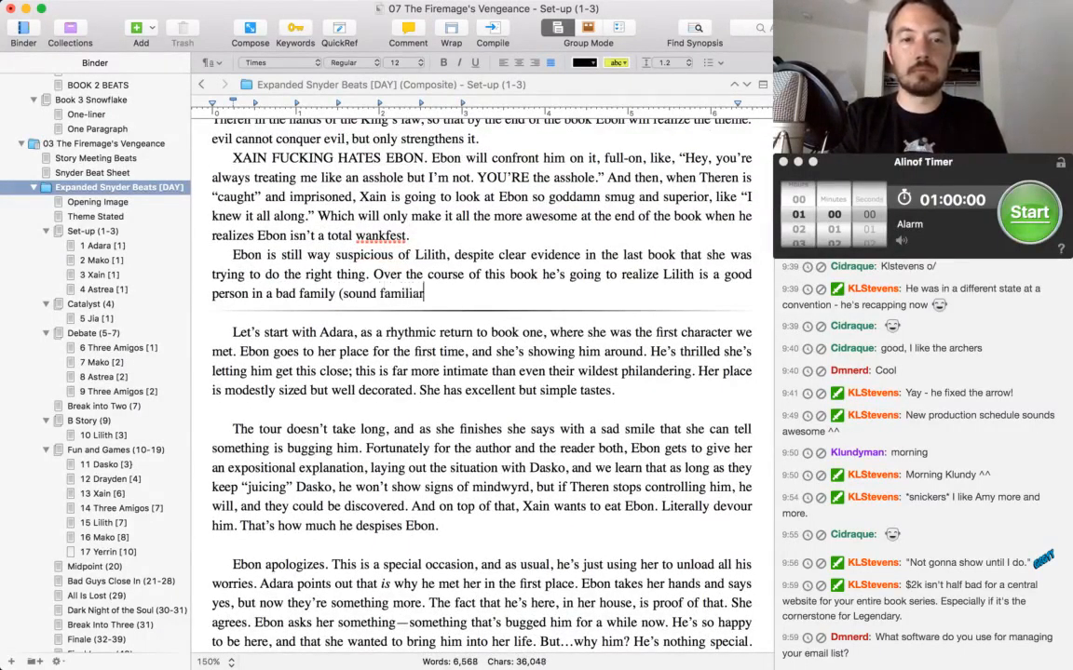
pyautogui.write('?).')
# Read the opening paragraphs of the first Adara scene, covering the tour of her place and Ebon's apology.
pyautogui.click(454, 333)
pyautogui.scroll(-3, 455, 333)
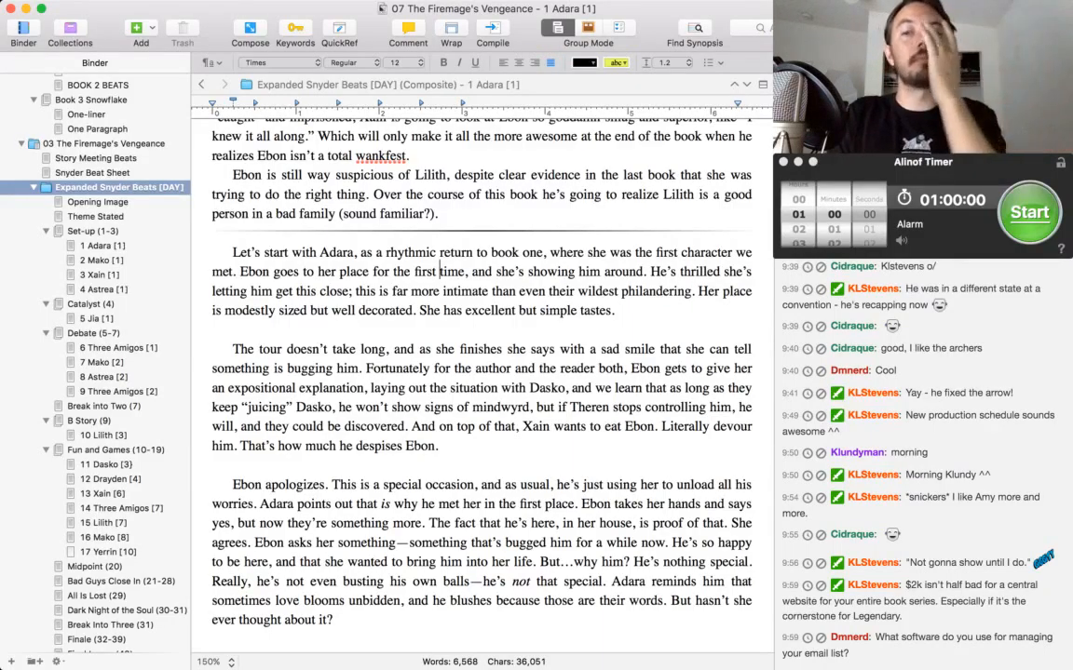
pyautogui.scroll(-1, 481, 372)
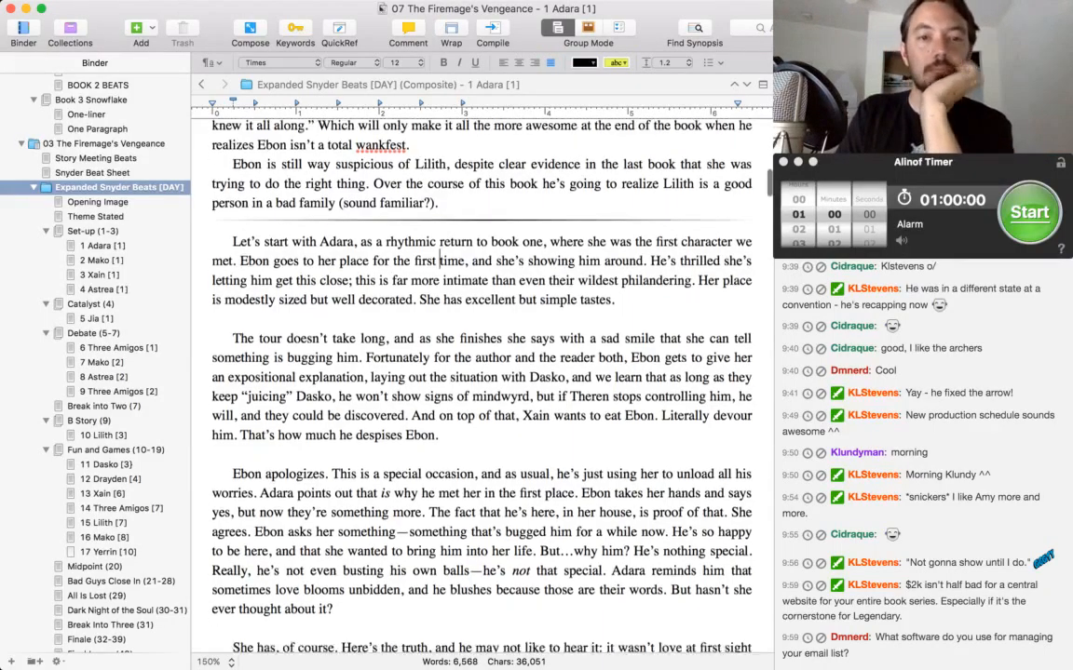
pyautogui.scroll(-2, 481, 373)
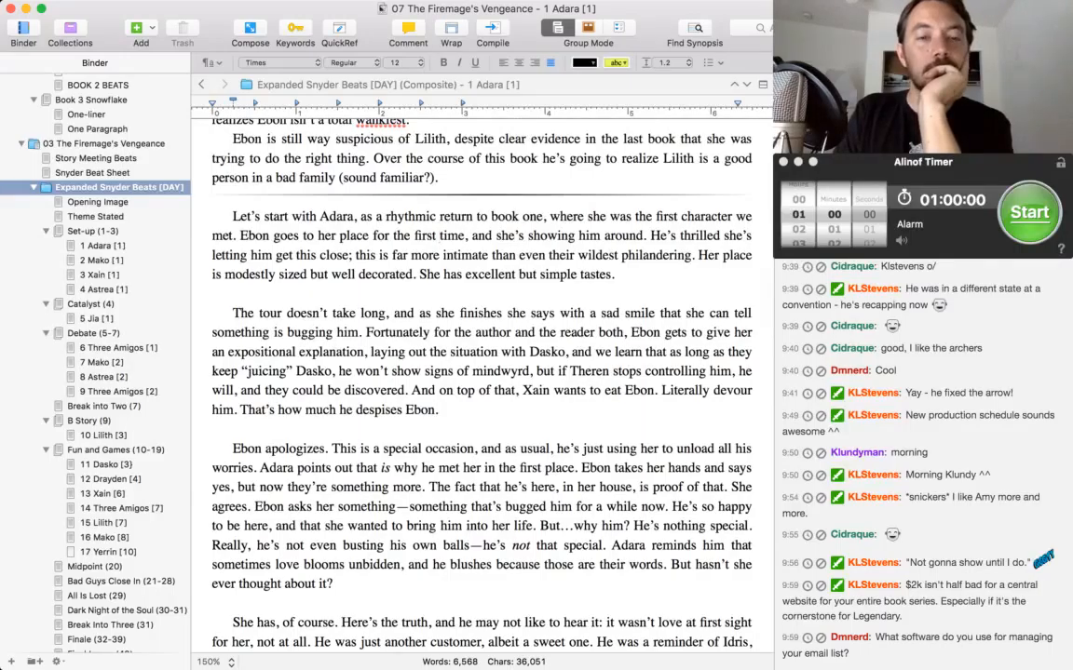
pyautogui.scroll(-5, 481, 373)
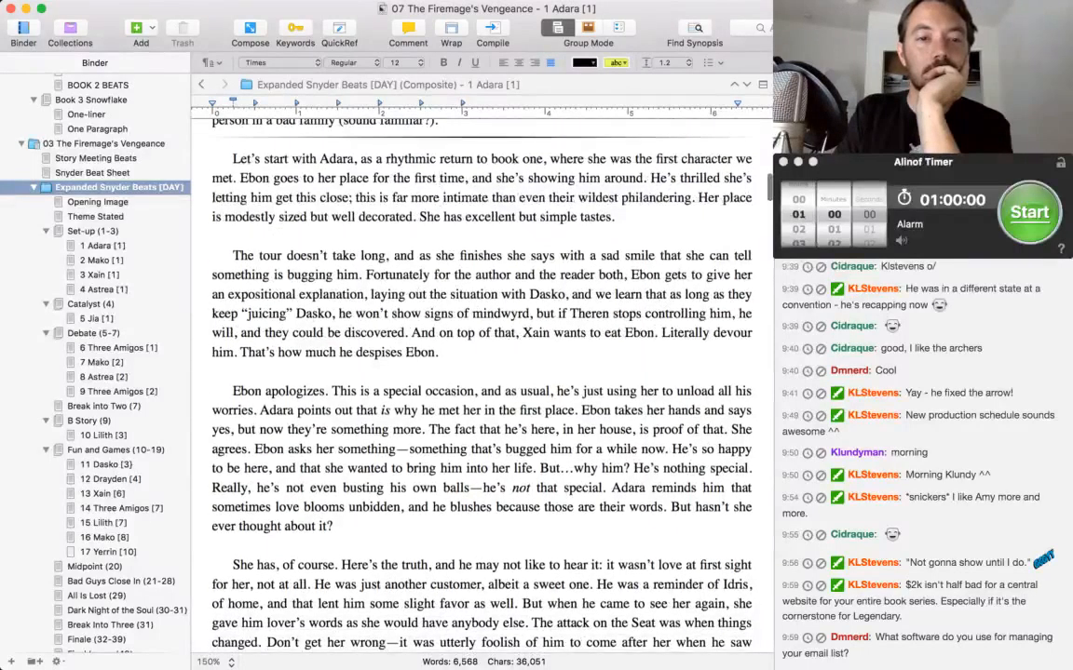
pyautogui.scroll(-2, 481, 372)
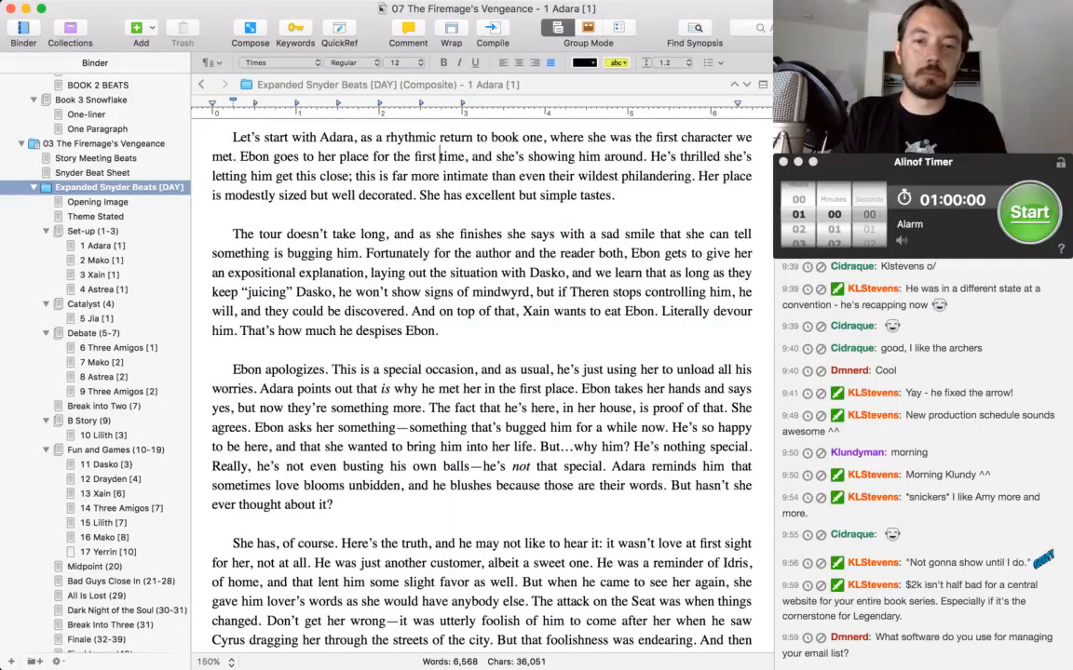
pyautogui.press('super+Tab')
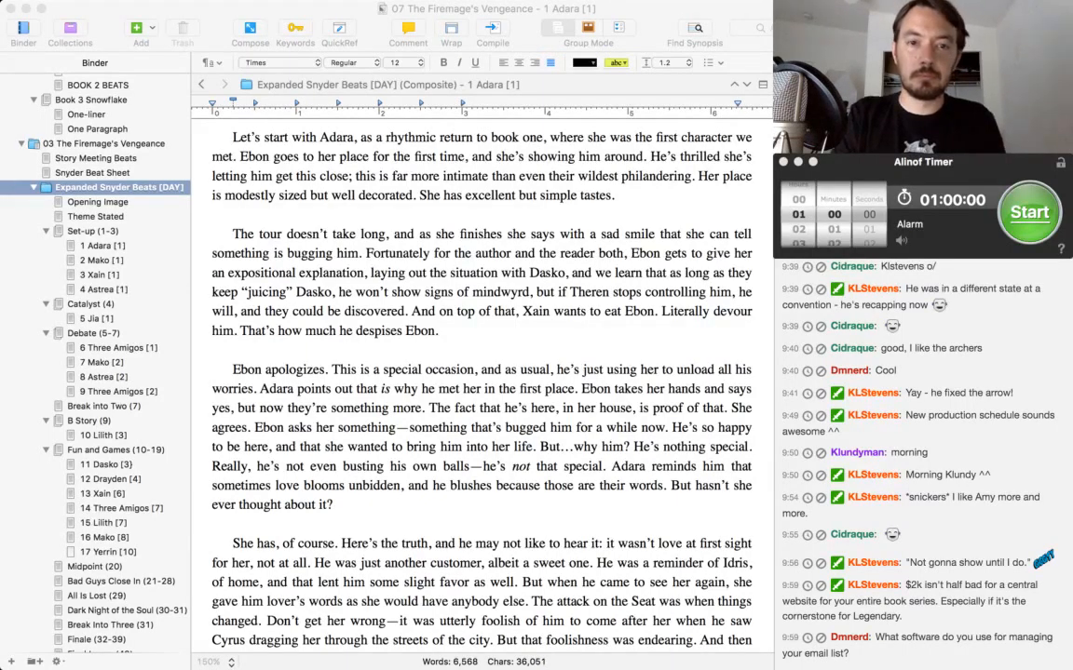
pyautogui.click(190, 595)
pyautogui.press('super+Tab')
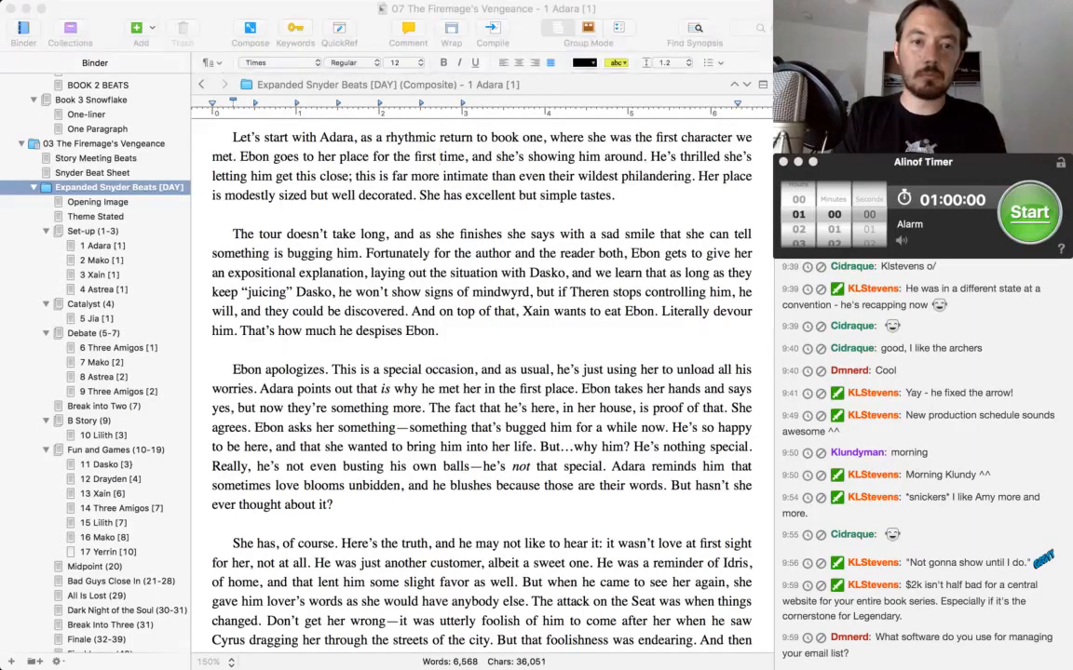
pyautogui.press('super+Tab')
pyautogui.press('super+Tab')
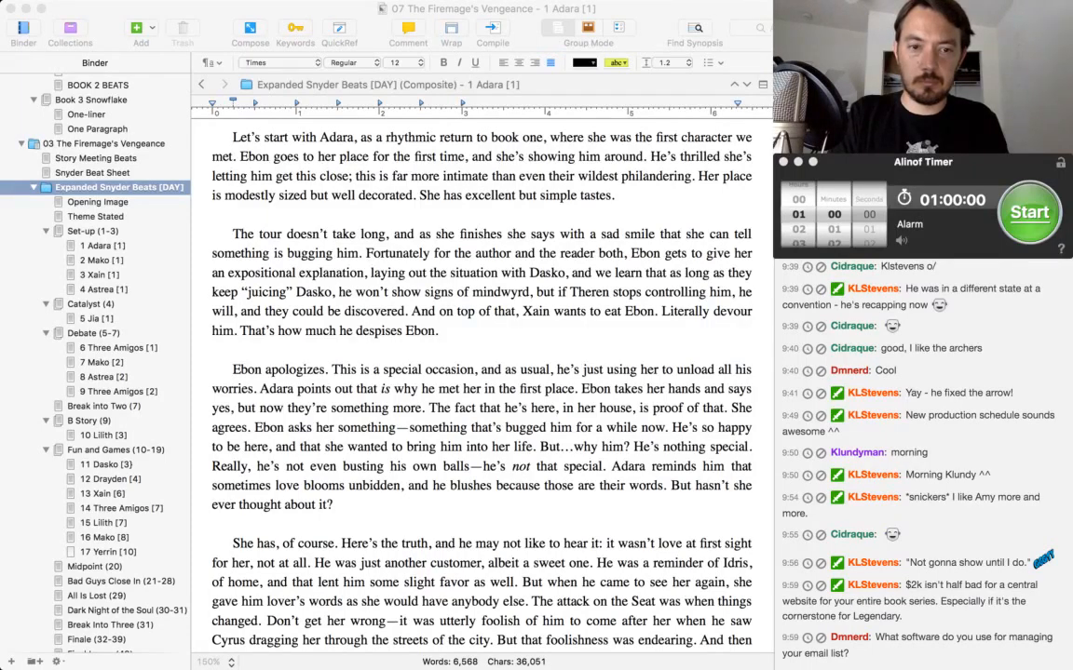
pyautogui.click(438, 156)
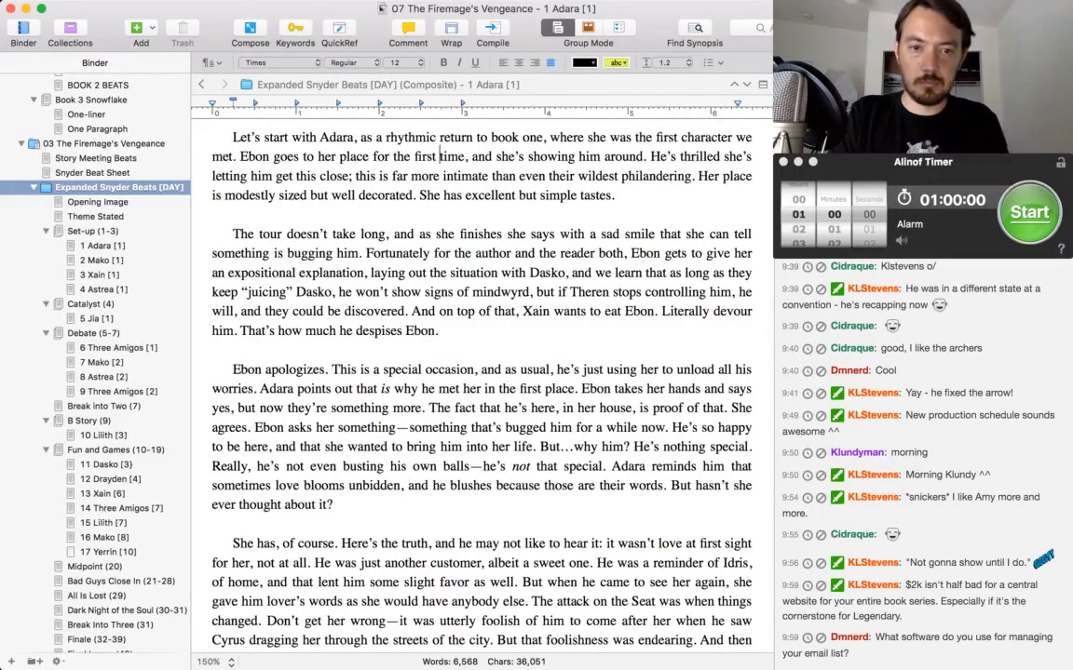
pyautogui.press('super+Tab')
pyautogui.press('super+Tab')
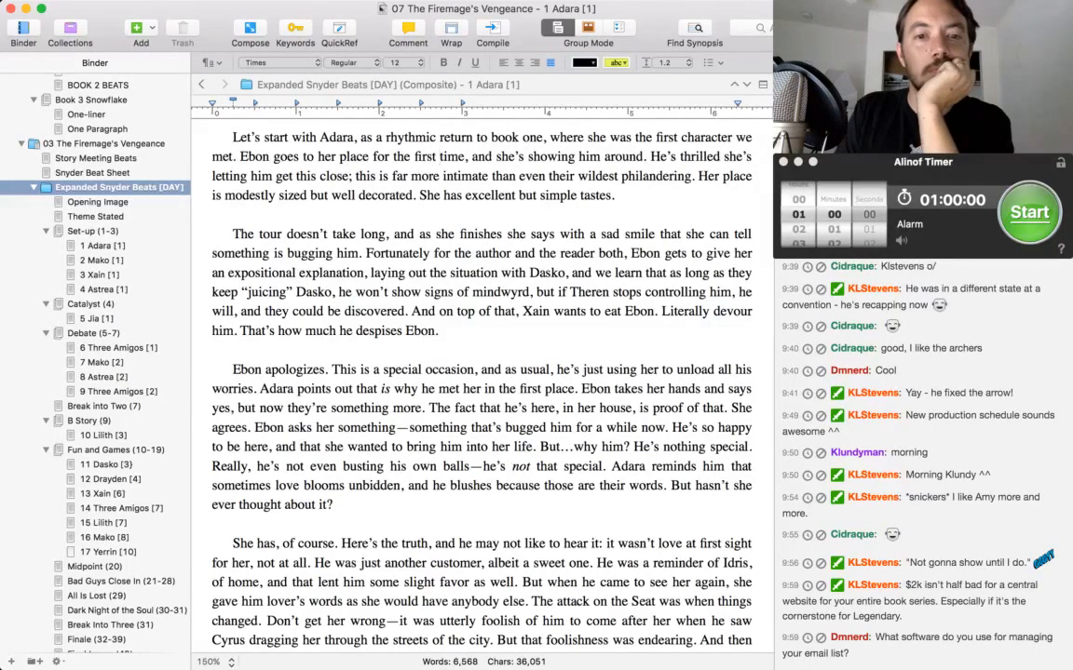
# In Ebon's apology paragraph, add ", or so he hopes" after "in her house, is proof of that".
pyautogui.scroll(-3, 481, 372)
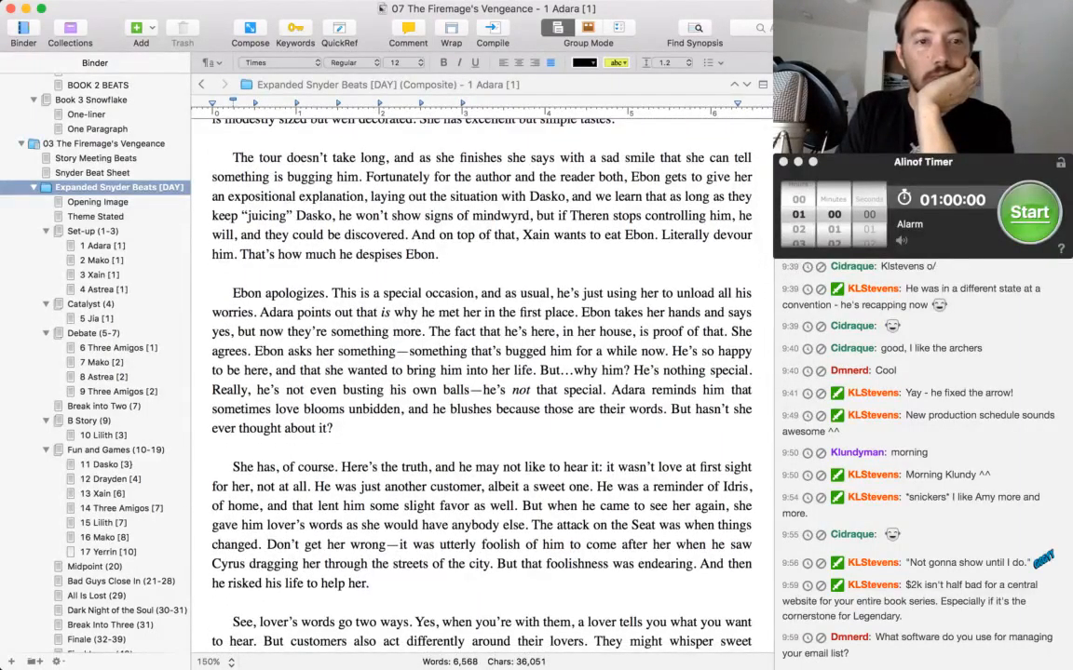
pyautogui.scroll(-4, 480, 372)
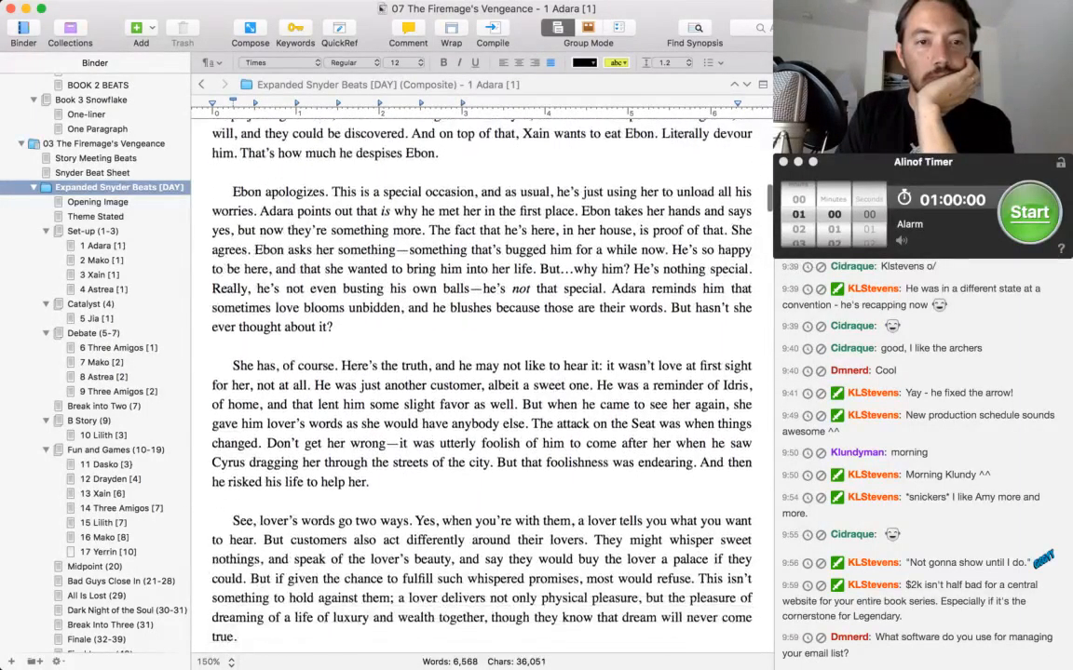
pyautogui.scroll(-2, 480, 372)
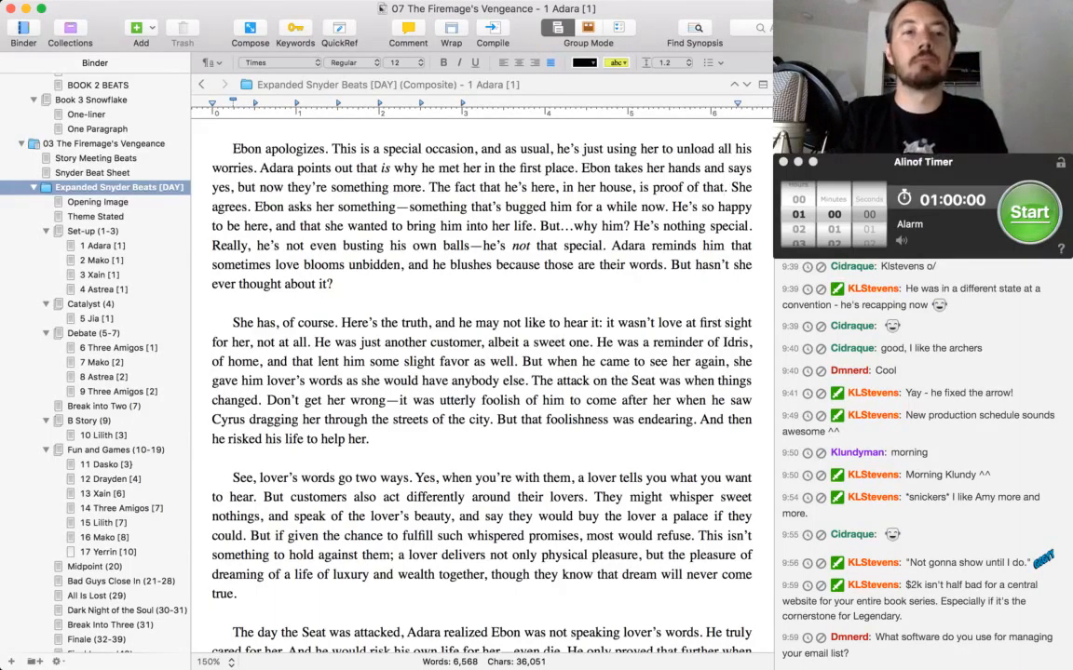
pyautogui.write(', or so he hopes')
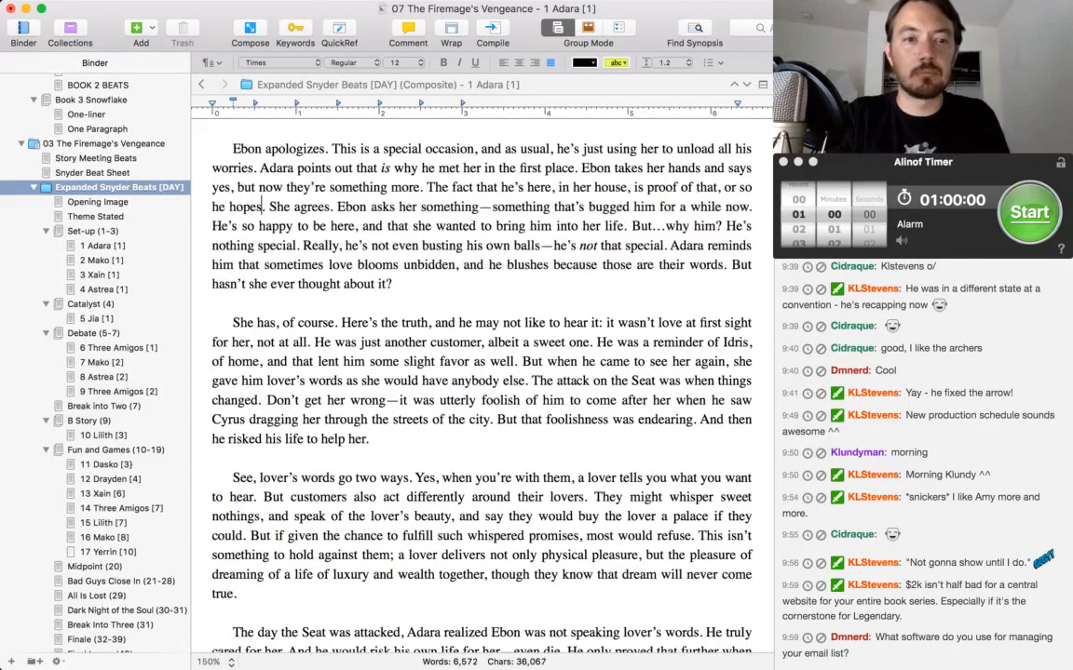
# Delete the sentence "She agrees." following "or so he hopes." in the apology paragraph.
pyautogui.press('Right')
pyautogui.press('Right')
pyautogui.hotkey('shift', 'Right')
pyautogui.hotkey('shift', 'Right')
pyautogui.hotkey('shift', 'Right')
pyautogui.hotkey('shift', 'Right')
pyautogui.hotkey('shift', 'Right')
pyautogui.hotkey('shift', 'Right')
pyautogui.hotkey('shift', 'Right')
pyautogui.hotkey('shift', 'Right')
pyautogui.hotkey('shift', 'Right')
pyautogui.hotkey('shift', 'Right')
pyautogui.hotkey('shift', 'Right')
pyautogui.hotkey('shift', 'Right')
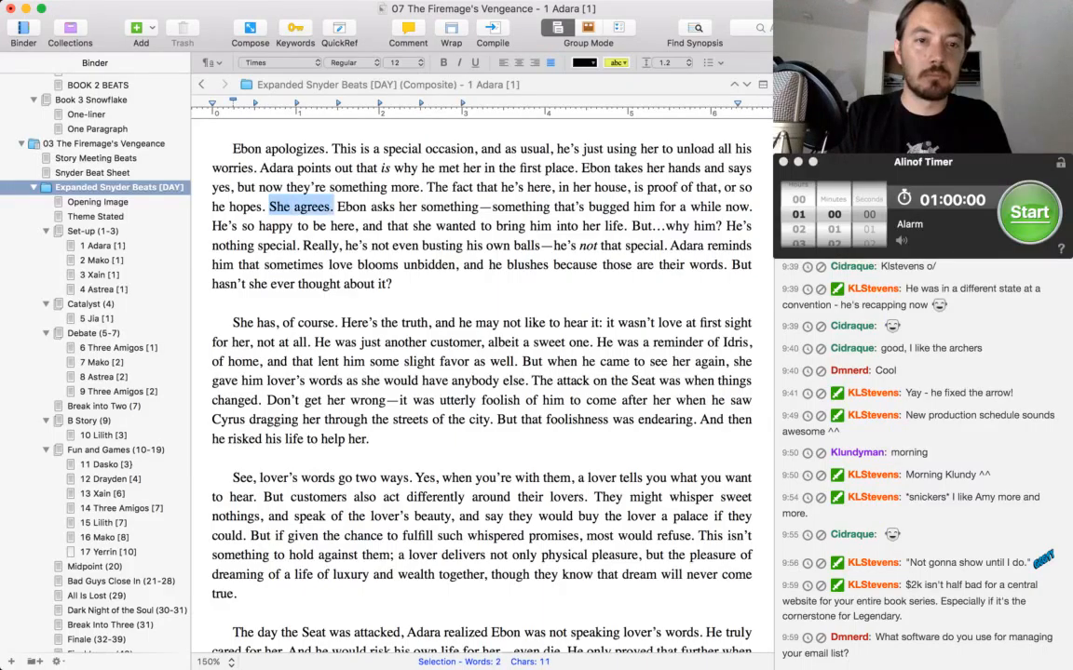
pyautogui.press('BackSpace')
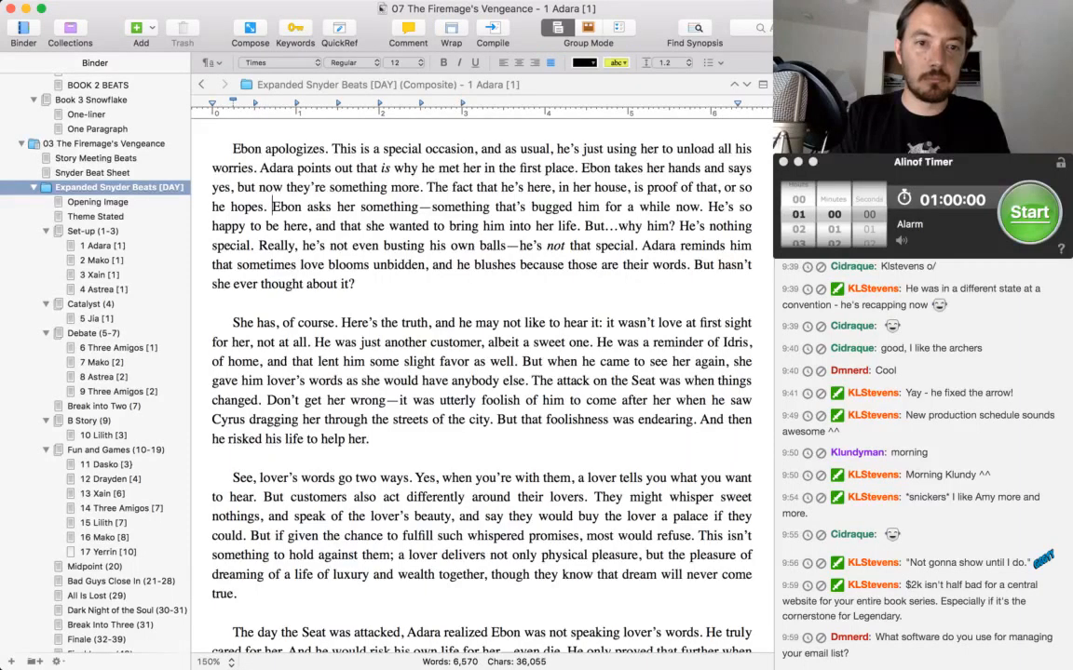
# Replace "blooms" with "springs" so Adara's reminder reads "sometimes love springs unbidden".
pyautogui.press('Down')
pyautogui.click(212, 226)
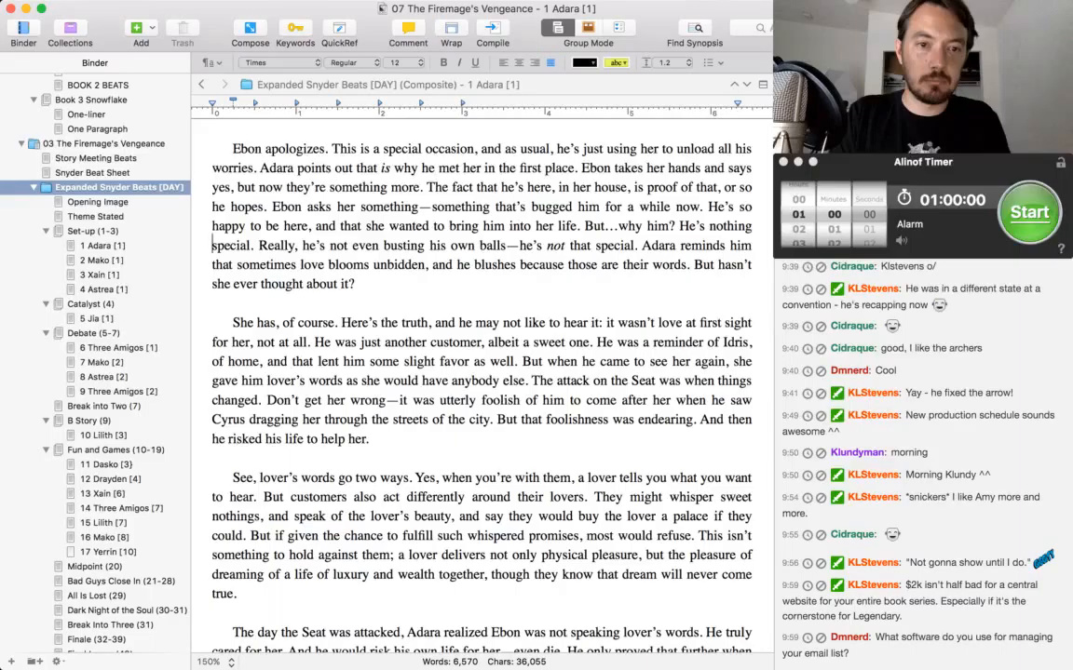
pyautogui.click(213, 245)
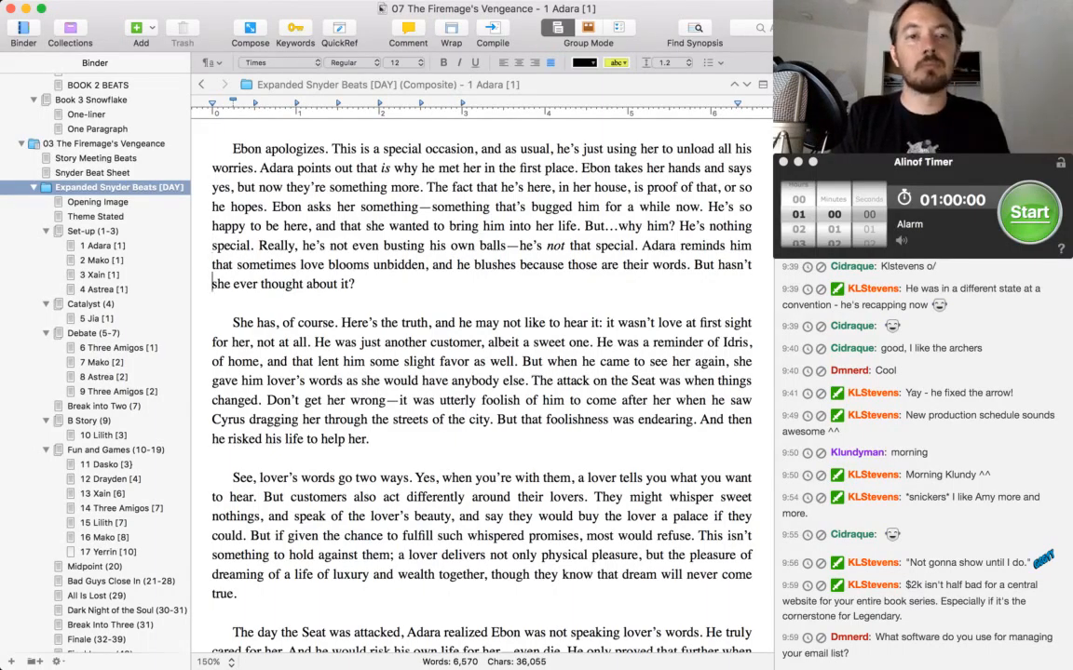
pyautogui.press('Up')
pyautogui.hotkey('alt', 'Right')
pyautogui.hotkey('alt', 'Right')
pyautogui.hotkey('alt', 'Right')
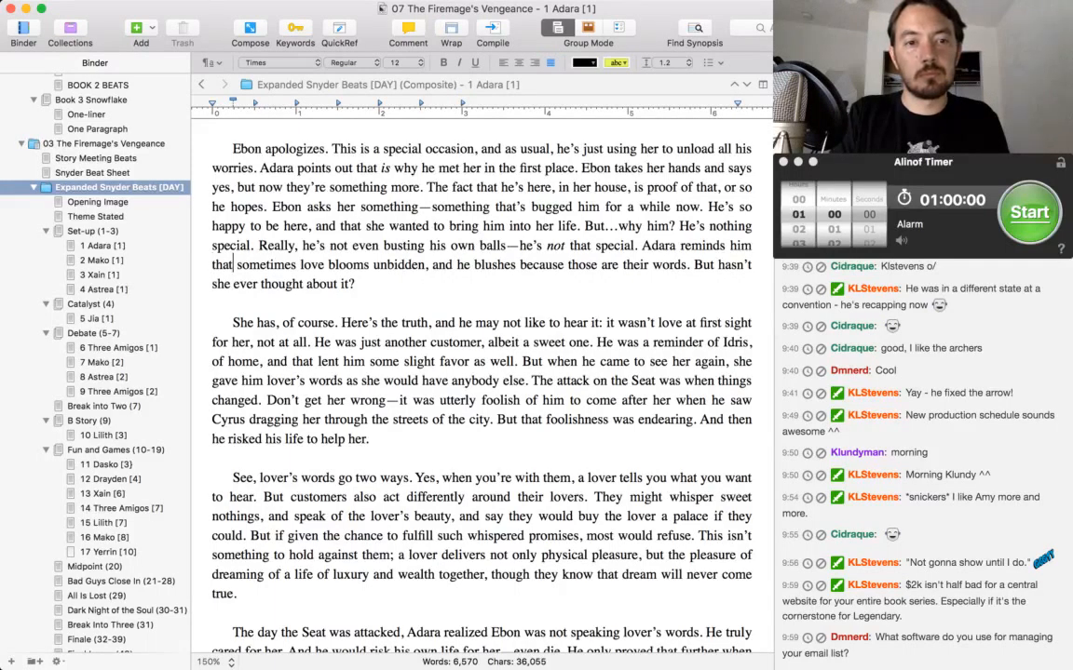
pyautogui.hotkey('alt', 'shift', 'Right')
pyautogui.write('springs')
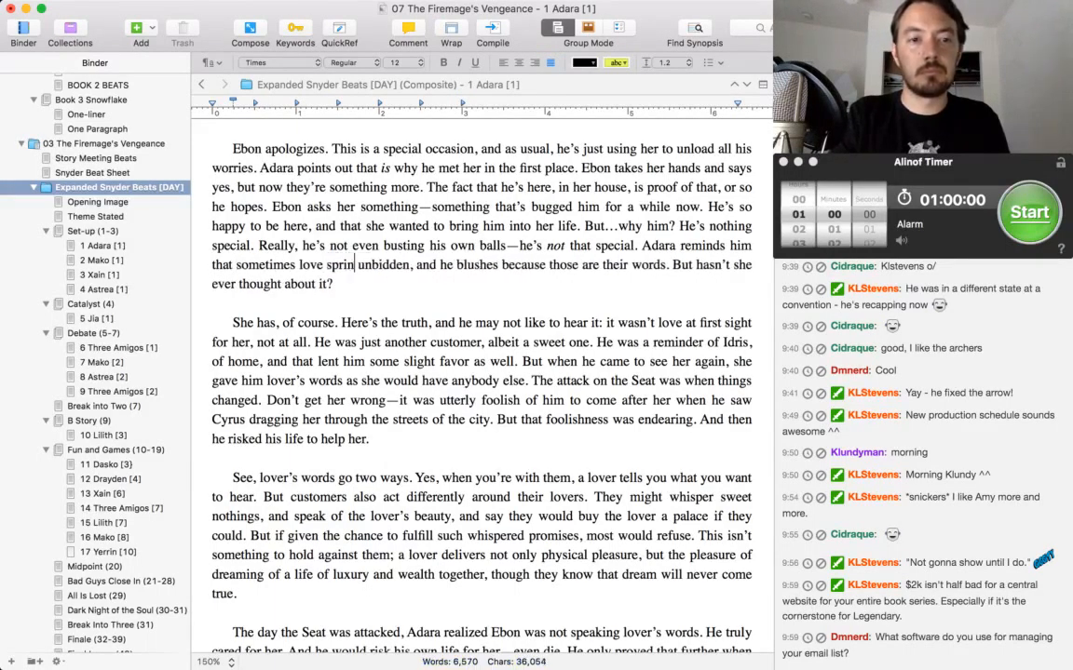
pyautogui.press('super+Left')
pyautogui.press('Down')
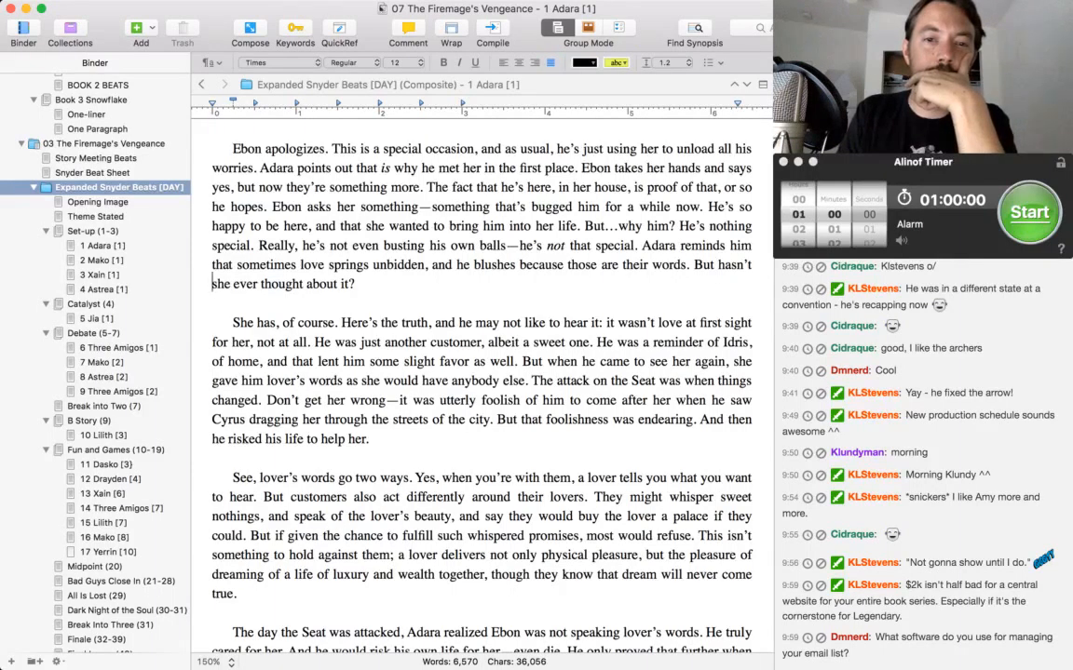
# Insert ", Ebon presses," after "But" in the apology paragraph's closing question, "hasn't she ever thought about it?".
pyautogui.press('Up')
pyautogui.press('super+Right')
pyautogui.hotkey('alt', 'Left')
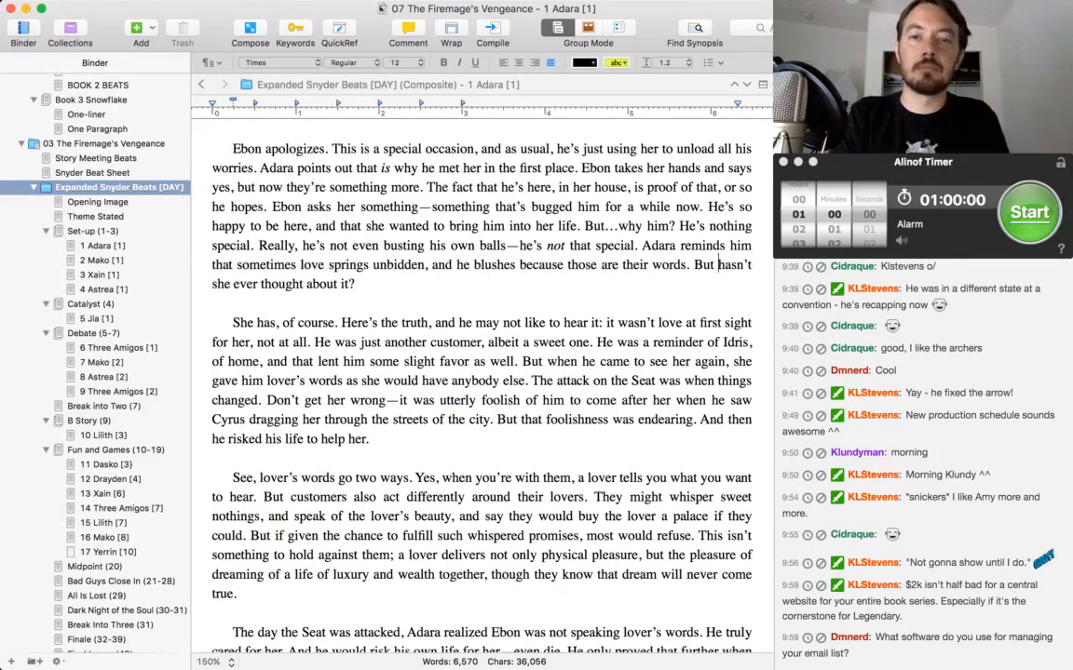
pyautogui.press('BackSpace')
pyautogui.write(', Ebon presse')
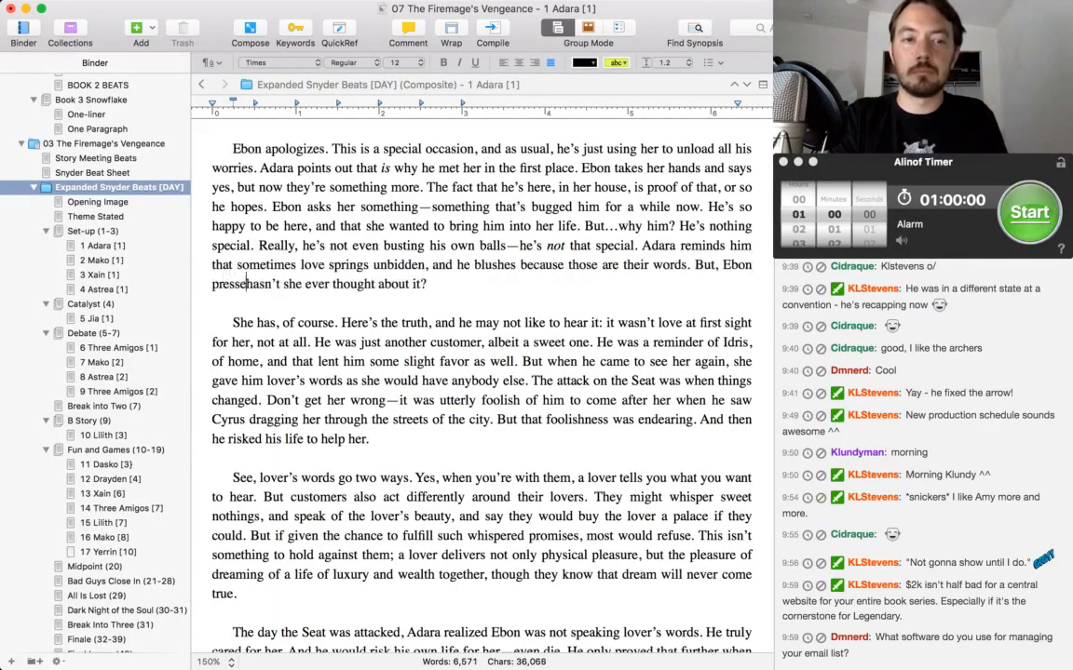
pyautogui.write('s,')
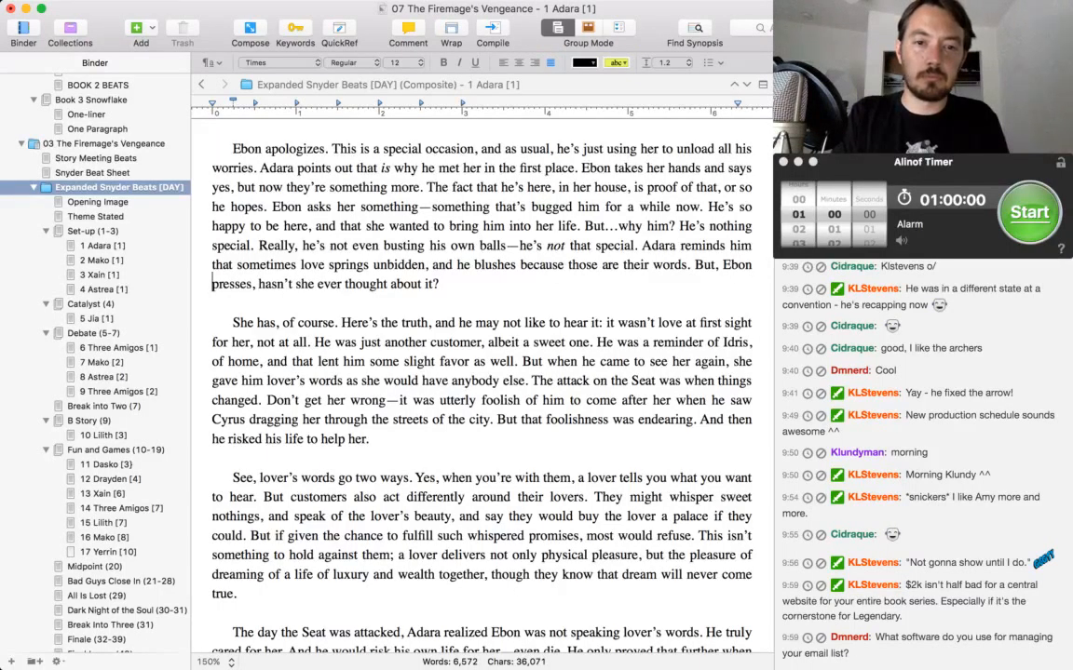
pyautogui.press('Down')
pyautogui.press('Down')
pyautogui.press('Down')
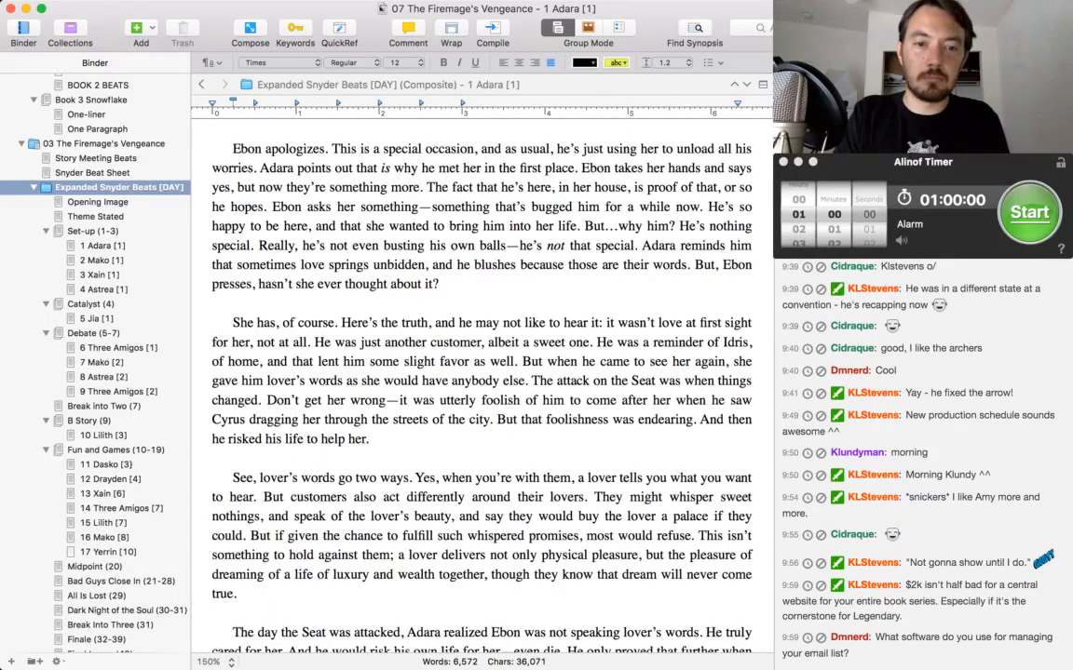
# In the "She has, of course" paragraph, cut "Don't get her wrong" so the sentence starts "It was utterly foolish", and replace "dragging" with "escorting".
pyautogui.scroll(-3, 443, 372)
pyautogui.scroll(-1, 443, 373)
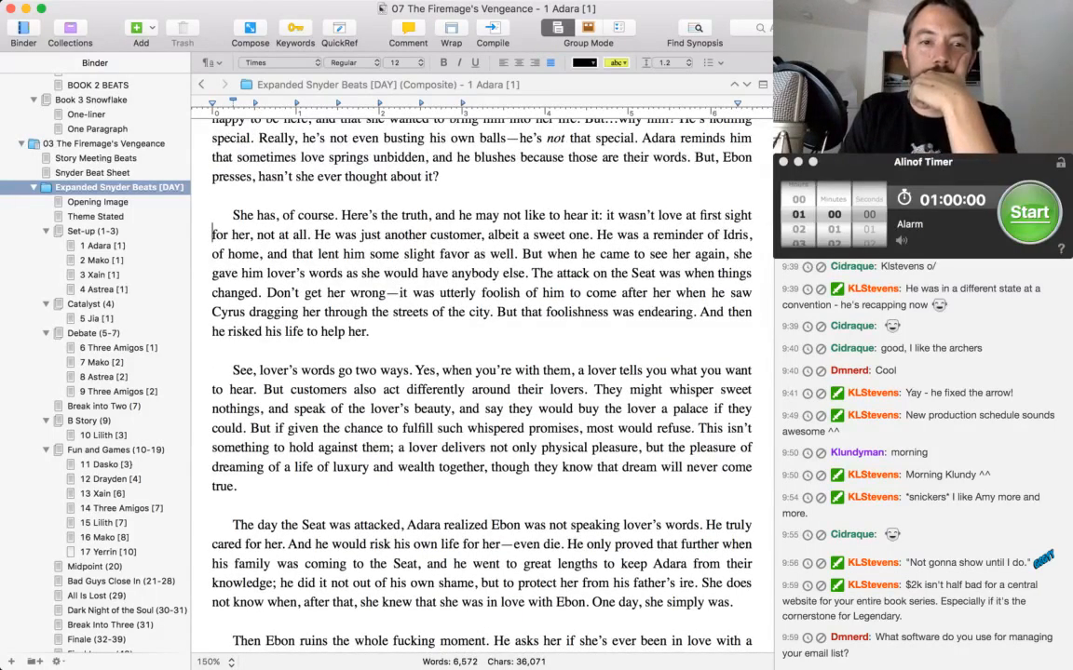
pyautogui.scroll(-1, 434, 346)
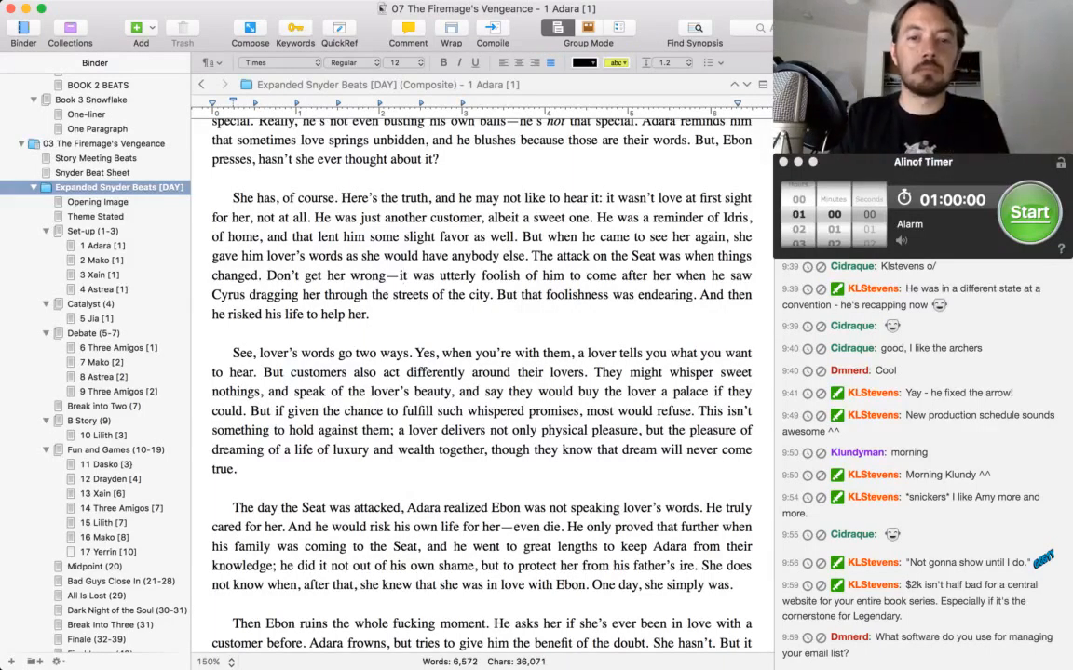
pyautogui.moveTo(406, 275); pyautogui.dragTo(267, 276)
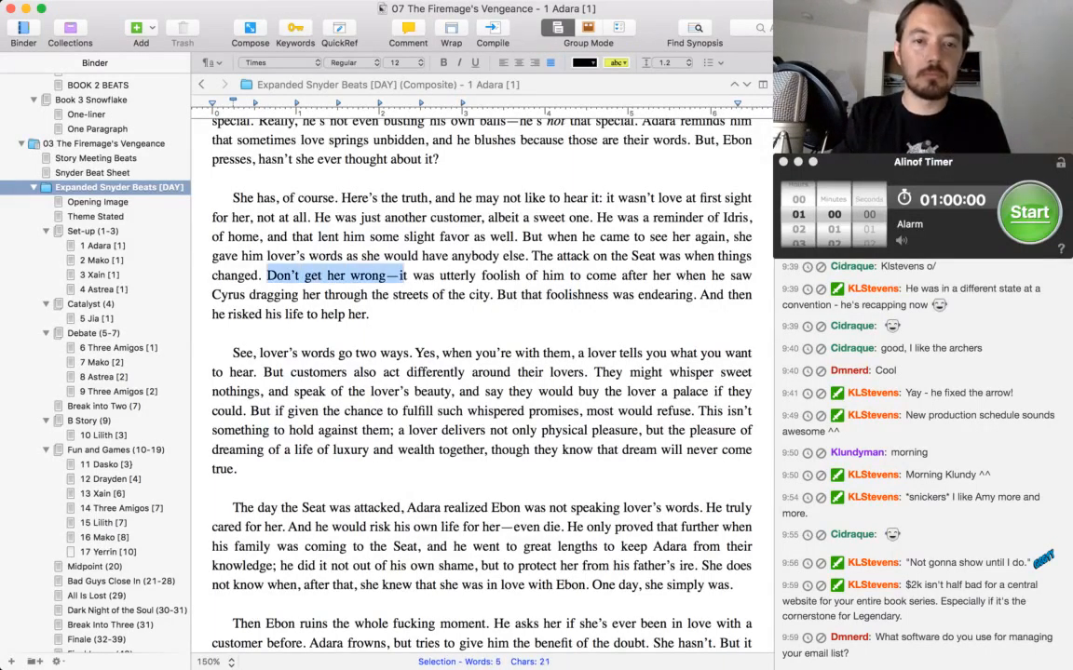
pyautogui.write('I')
pyautogui.moveTo(619, 276); pyautogui.dragTo(569, 275)
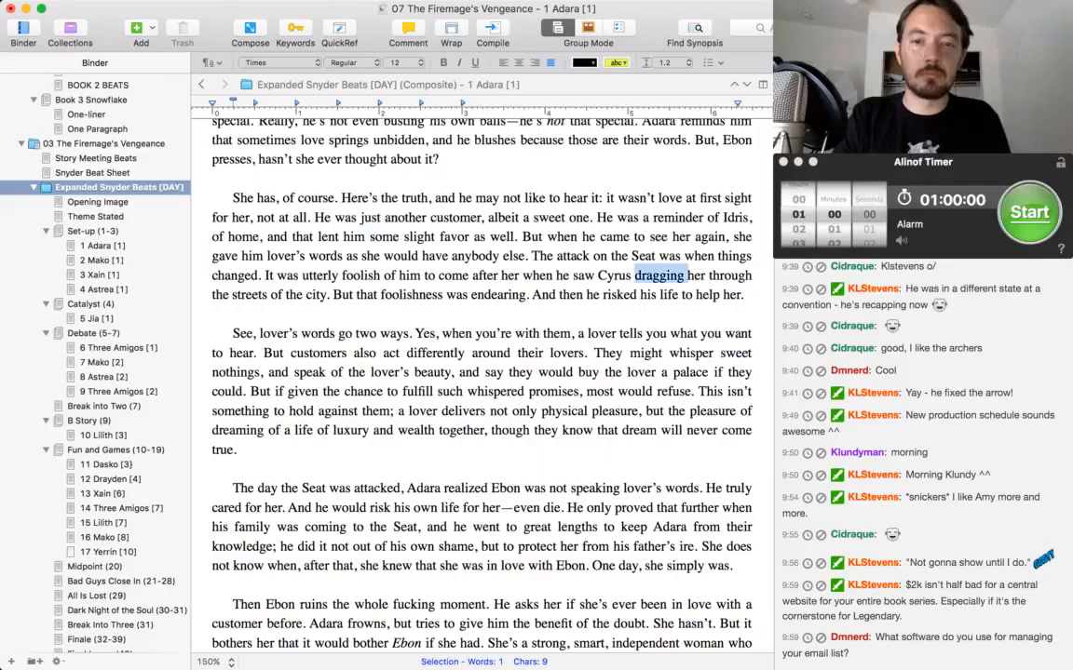
pyautogui.write('escorting')
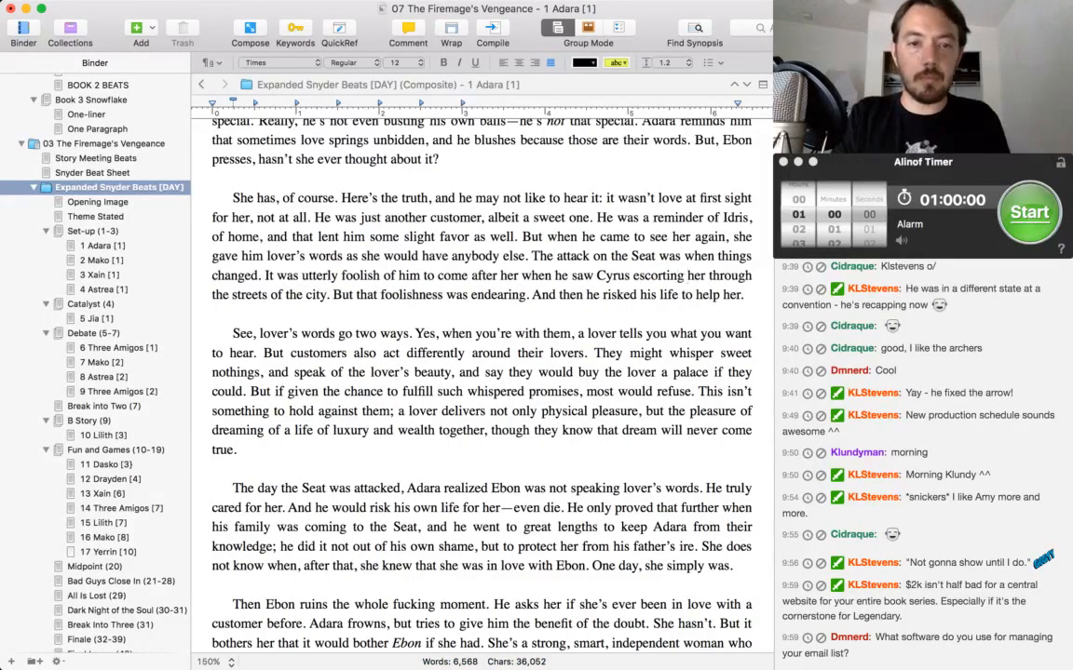
# Extend the paragraph's last sentence with ", after she learned Cyrus was a tool" following "to help her".
pyautogui.click(740, 294)
pyautogui.write(', aft')
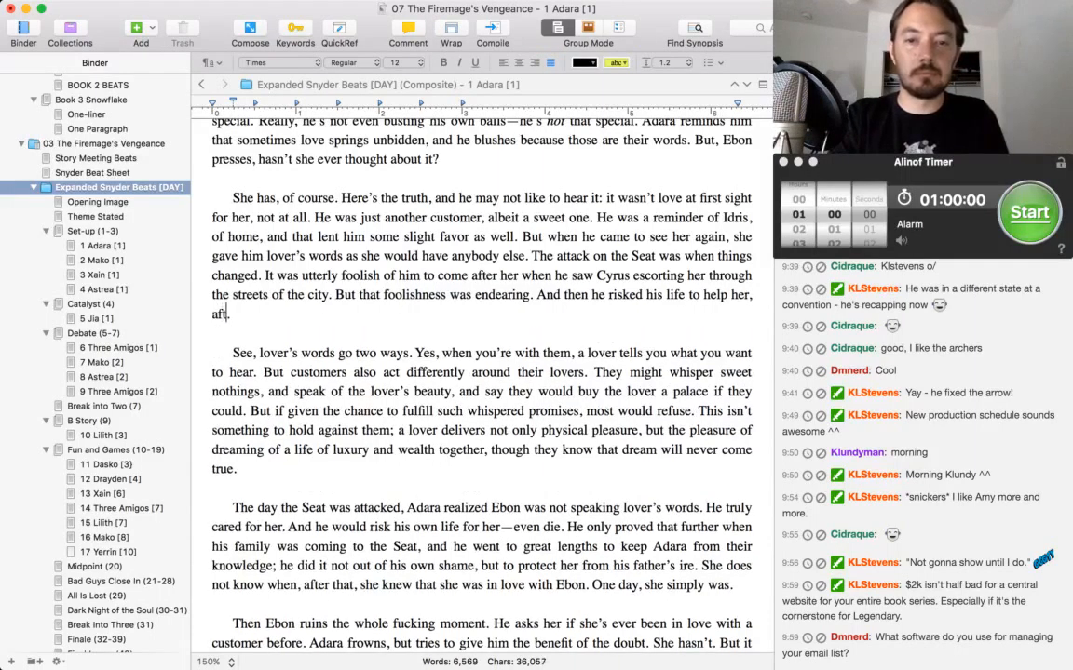
pyautogui.write('er she learned Cyru')
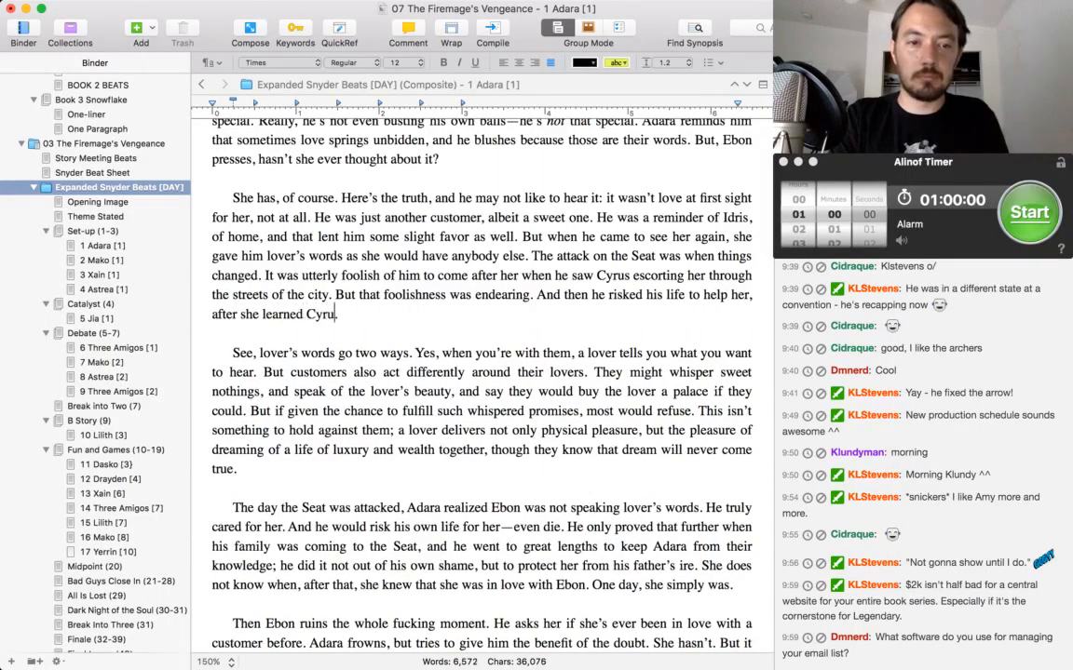
pyautogui.write('s was a tool.')
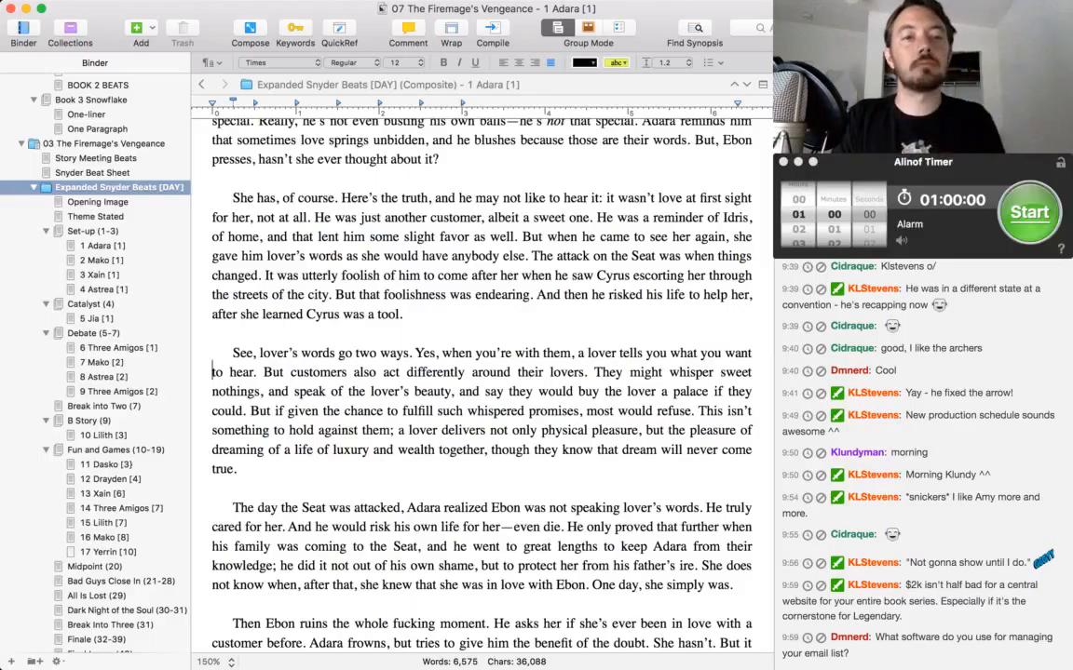
# Remove "Yes," from the lover's words paragraph so its second sentence begins "When you're with them".
pyautogui.click(233, 353)
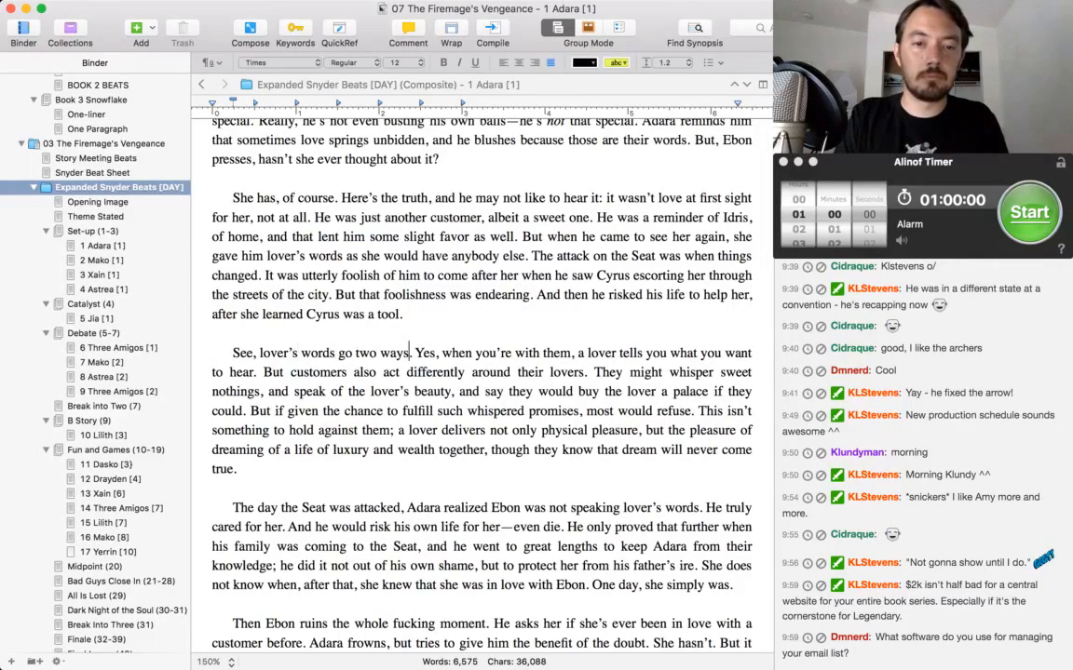
pyautogui.moveTo(418, 353); pyautogui.dragTo(438, 353)
pyautogui.write('W')
pyautogui.press('Delete')
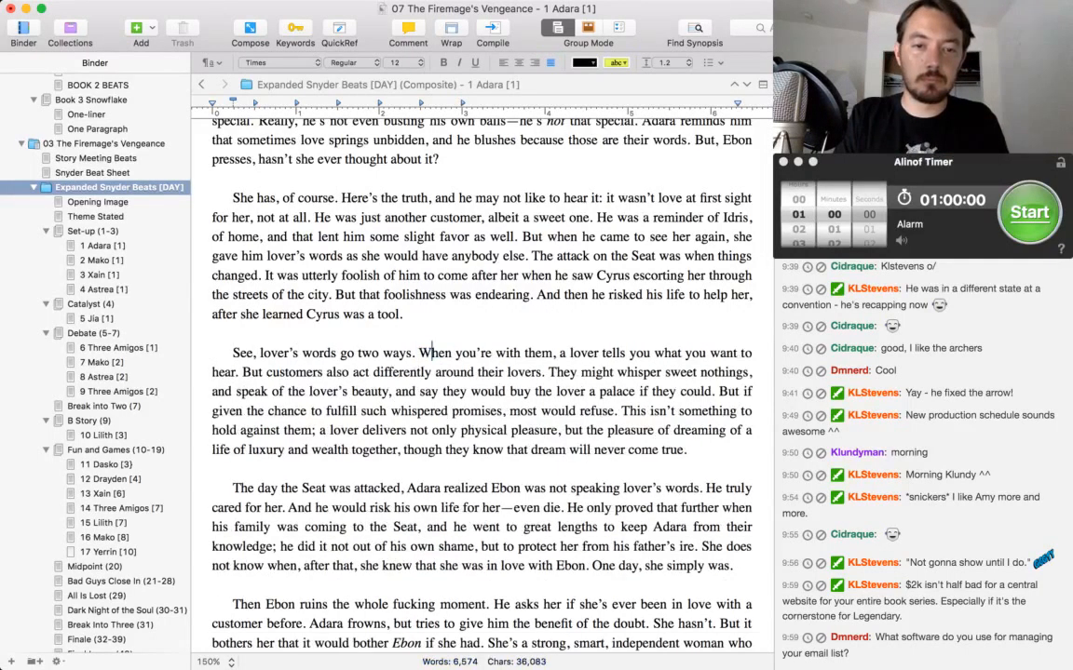
# Replace "life of luxury and wealth" with "perfect romance" in the last sentence of the lover's words paragraph.
pyautogui.press('Down')
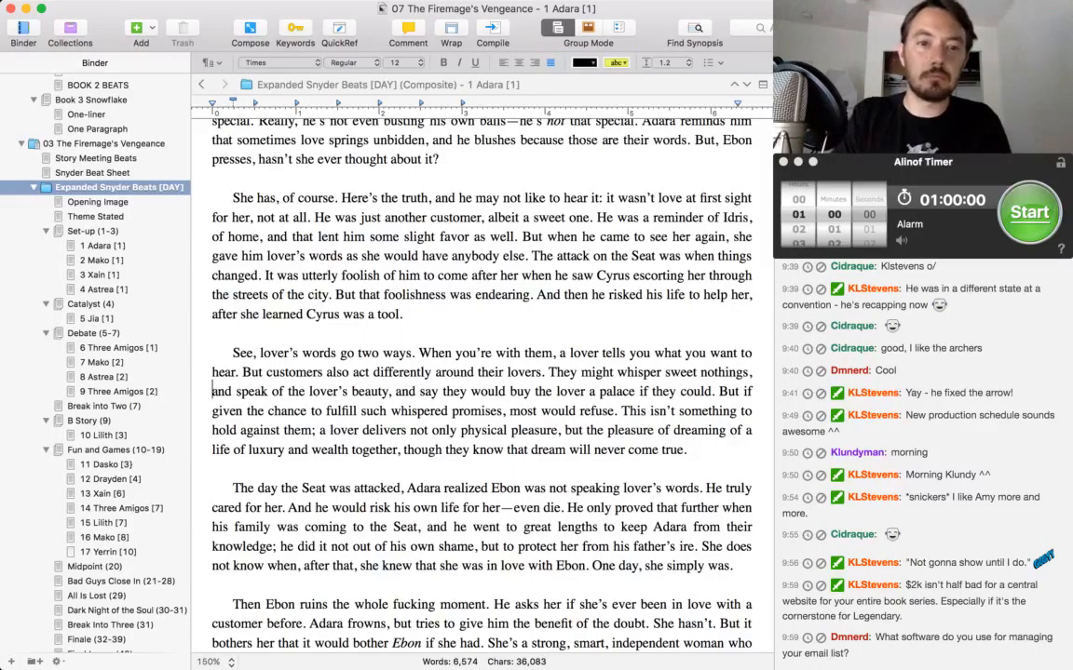
pyautogui.press('Down')
pyautogui.press('Down')
pyautogui.press('Down')
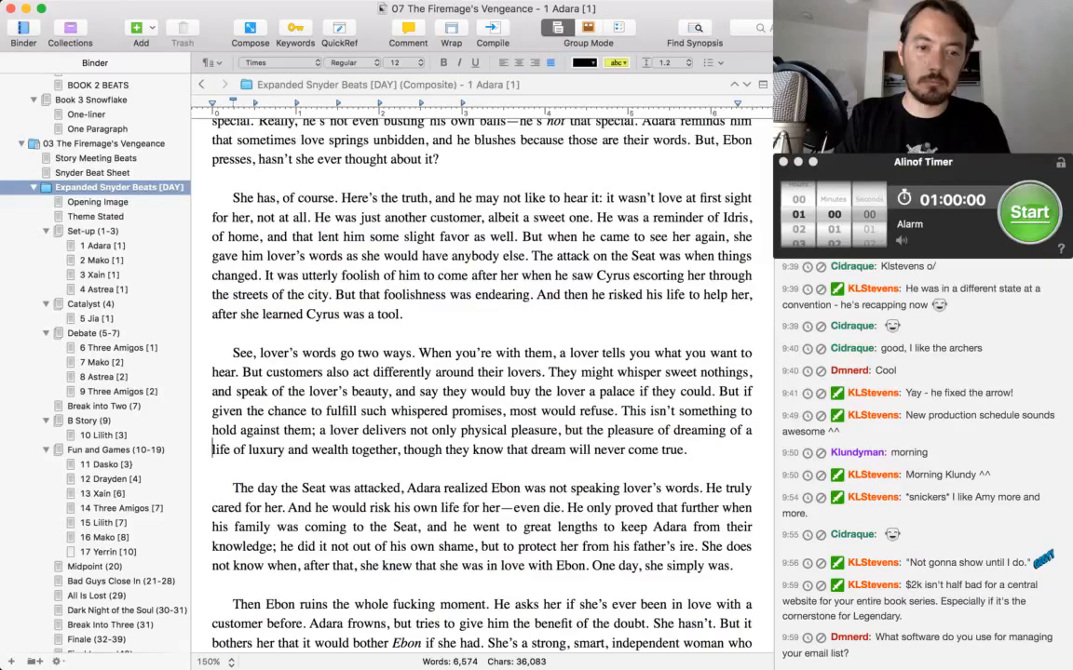
pyautogui.hotkey('shift', 'alt', 'Right')
pyautogui.hotkey('shift', 'alt', 'Right')
pyautogui.hotkey('shift', 'alt', 'Right')
pyautogui.hotkey('shift', 'alt', 'Right')
pyautogui.hotkey('shift', 'alt', 'Right')
pyautogui.write('p')
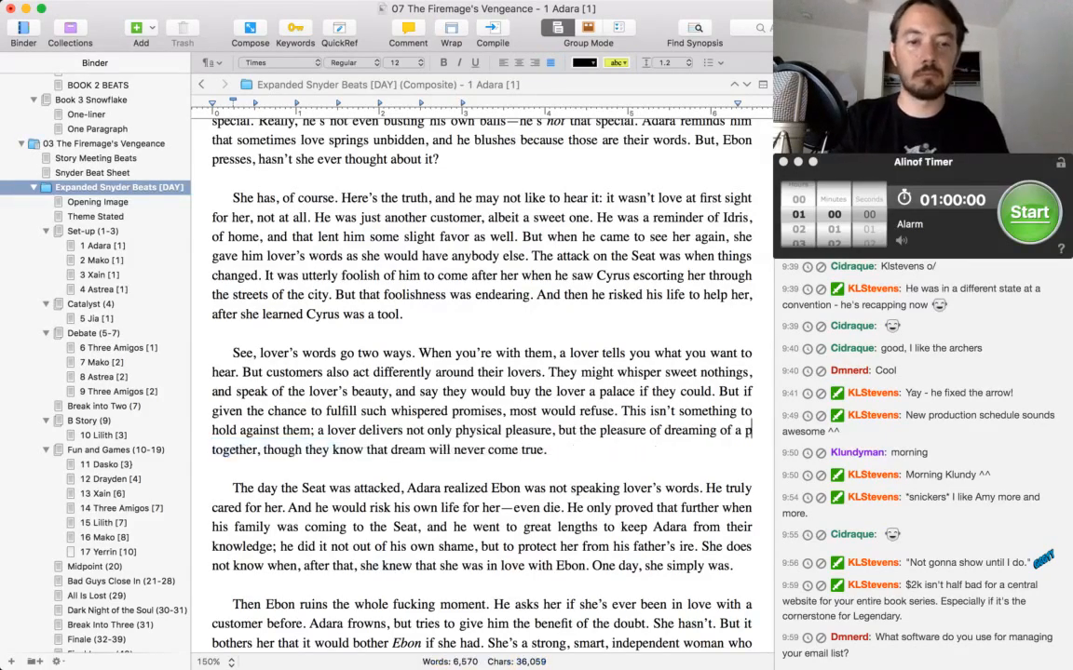
pyautogui.write('erfect romance together, though they know that dream will never come true.')
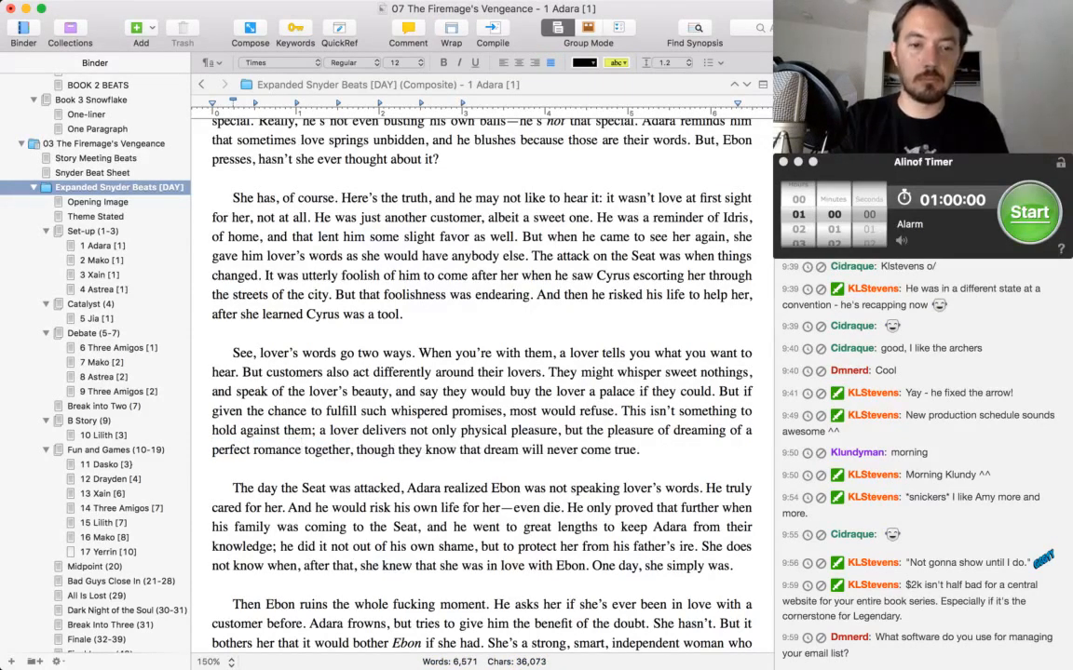
# Insert "a lover greater than the real world will permit," between "a perfect romance together," and "though they know".
pyautogui.press('super+Left')
pyautogui.press('Down')
pyautogui.press('Down')
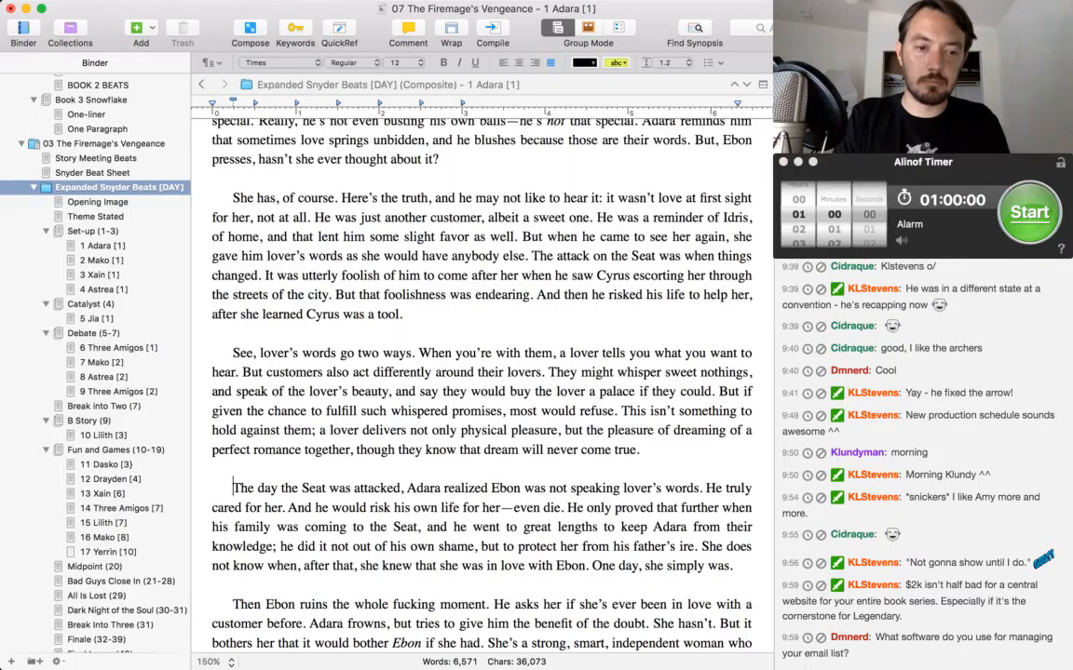
pyautogui.press('Down')
pyautogui.press('Up')
pyautogui.press('Up')
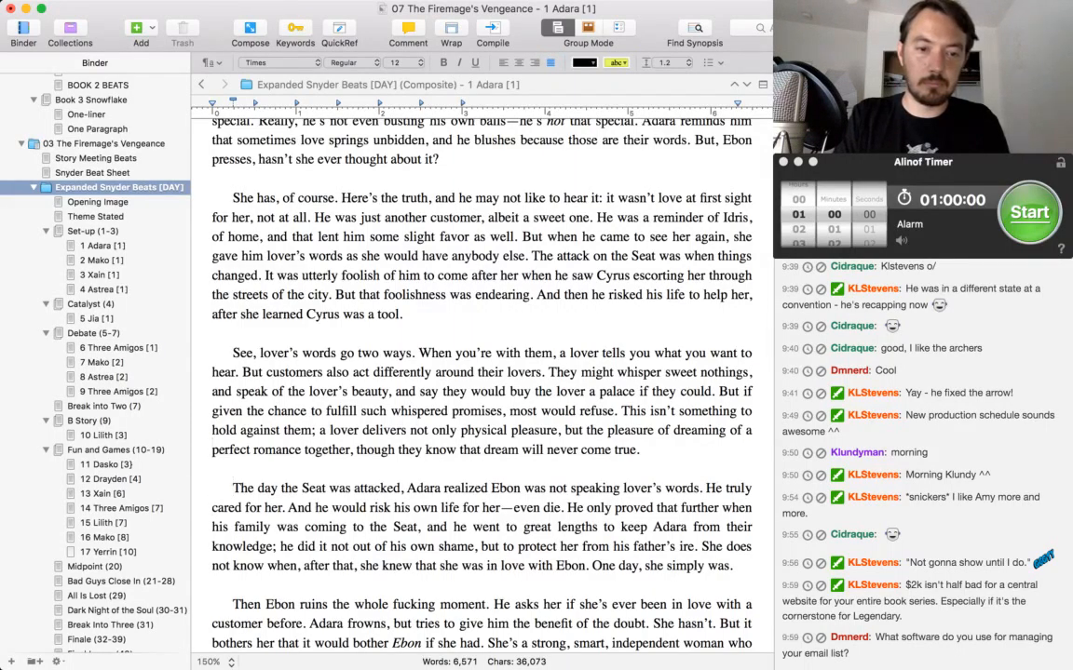
pyautogui.hotkey('alt', 'Right')
pyautogui.hotkey('alt', 'Right')
pyautogui.hotkey('alt', 'Right')
pyautogui.write('a love')
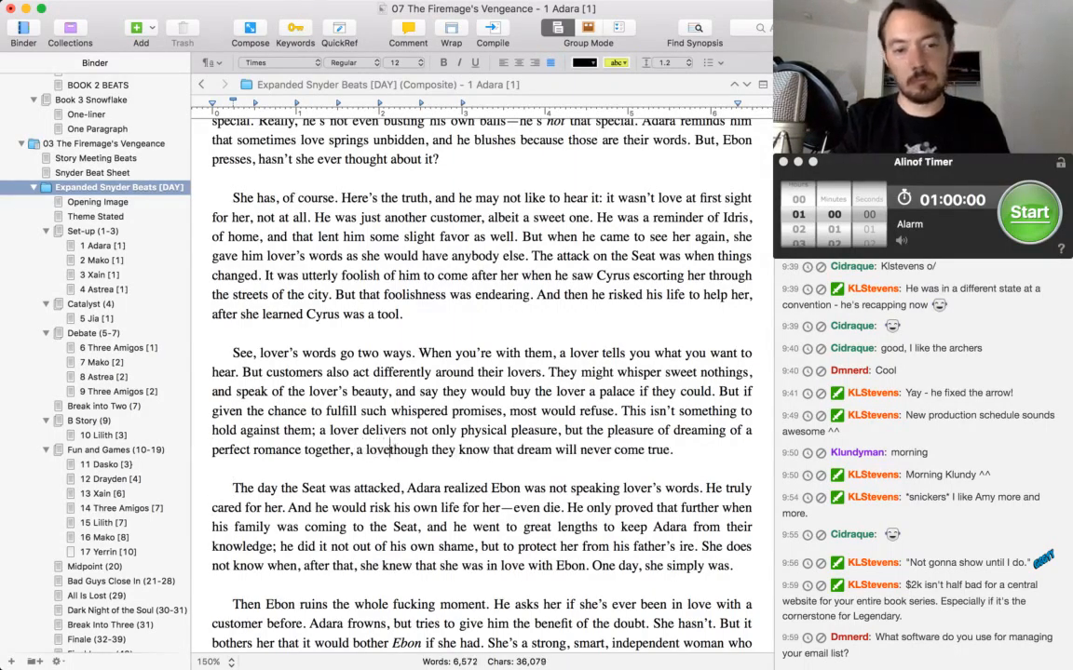
pyautogui.write('r greater than ')
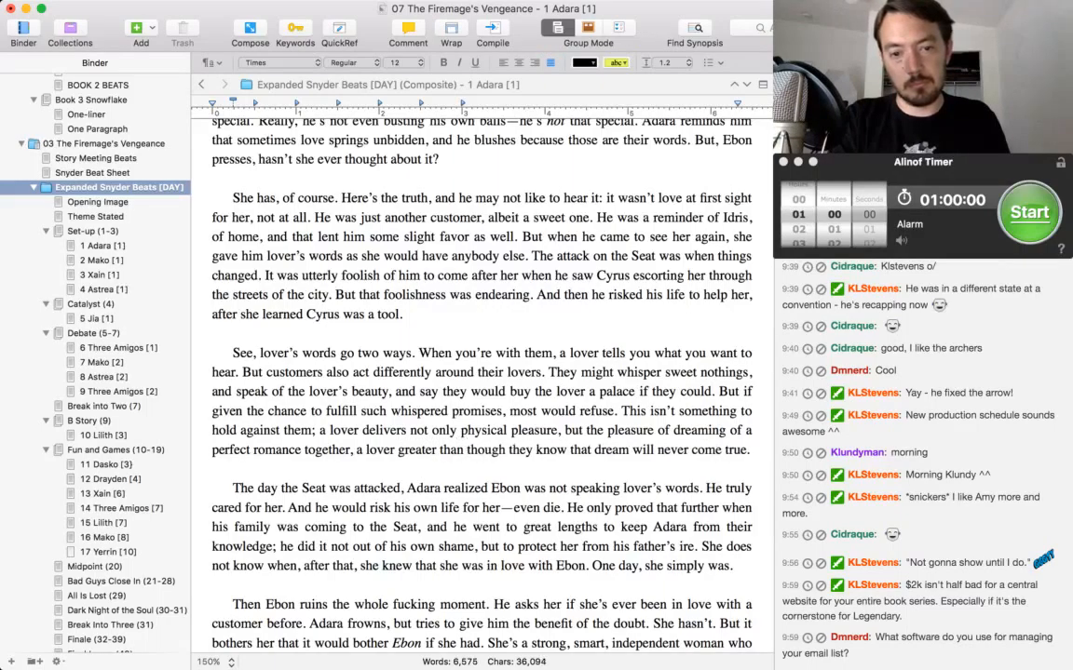
pyautogui.write('the real world will pe')
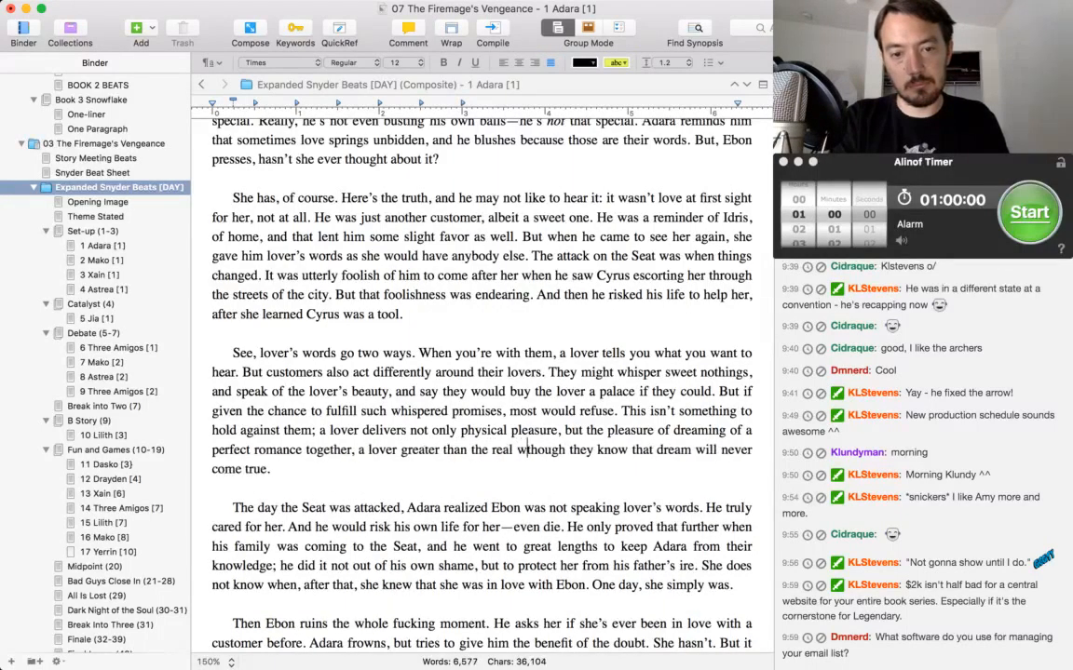
pyautogui.write('rmit,')
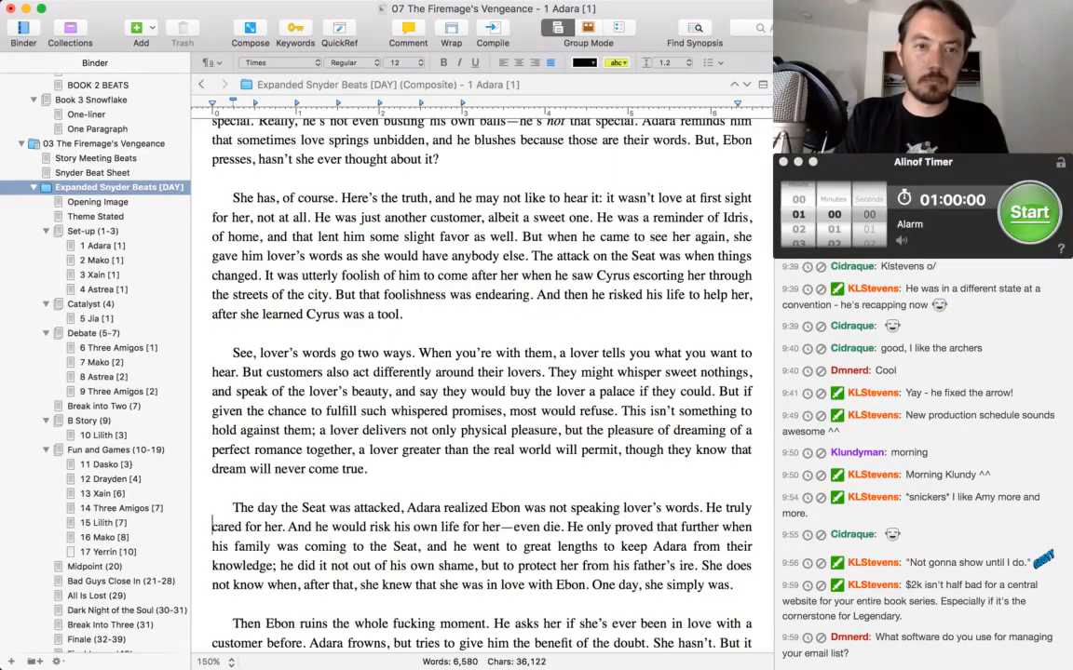
pyautogui.press('super+Tab')
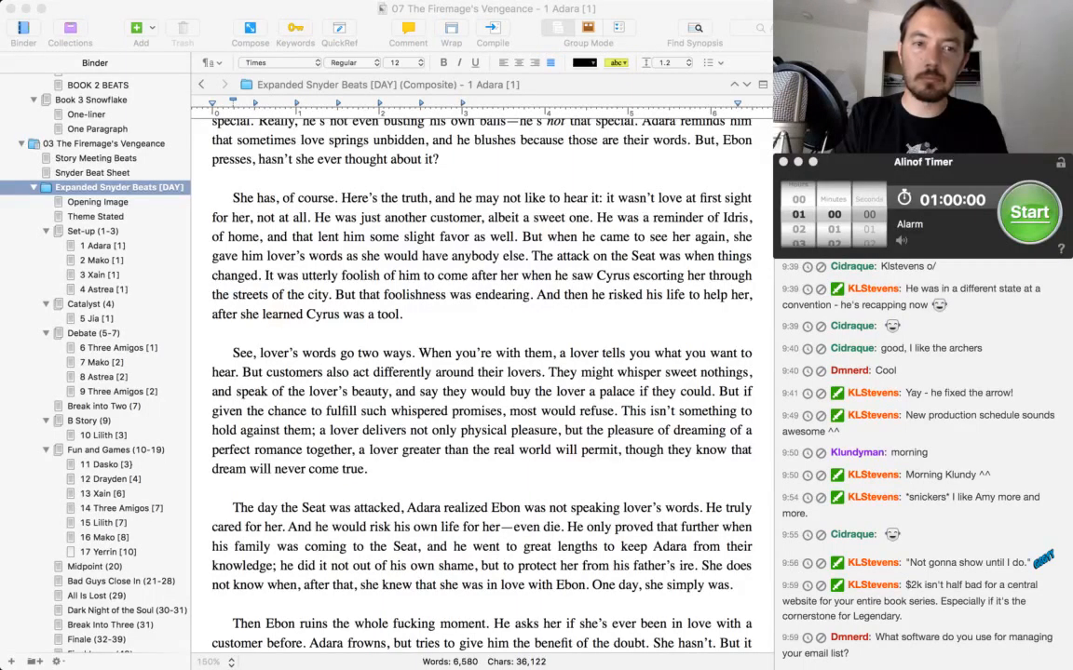
pyautogui.click(187, 596)
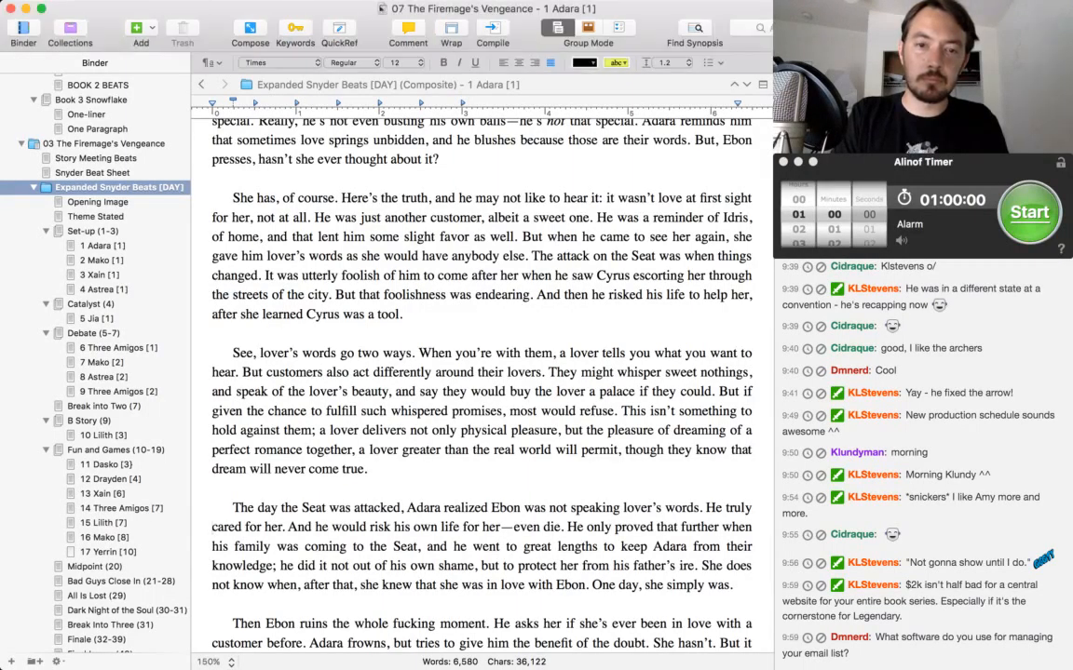
pyautogui.press('super+Tab')
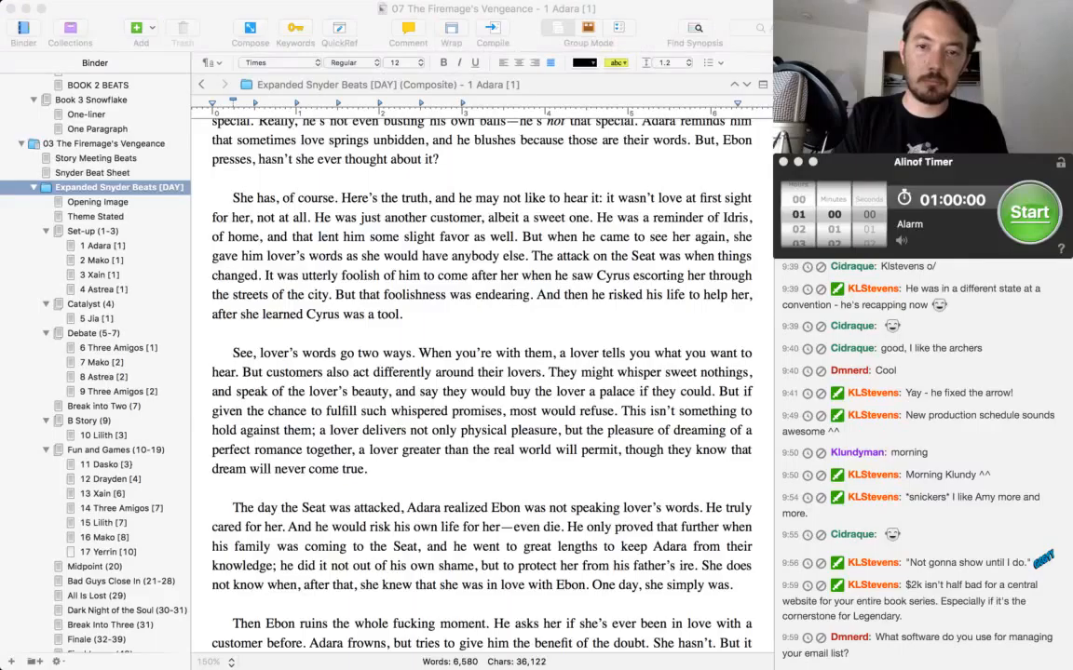
pyautogui.press('super+Tab')
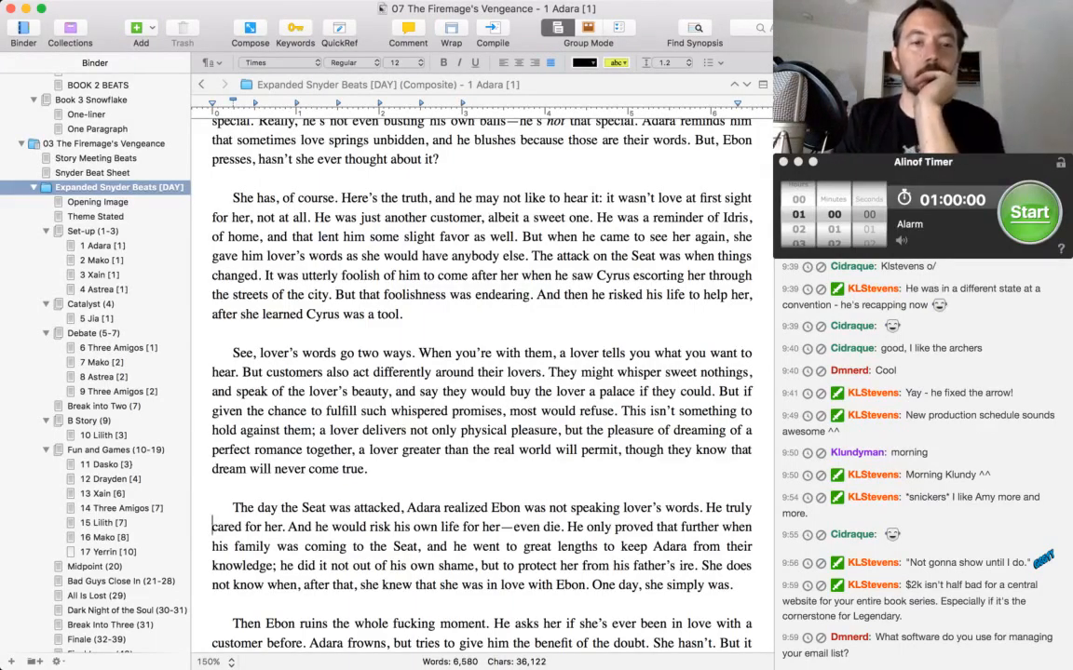
# Delete the sentence from "He only proved that further" through "his father's ire." in the paragraph about the day the Seat was attacked.
pyautogui.scroll(-5, 481, 372)
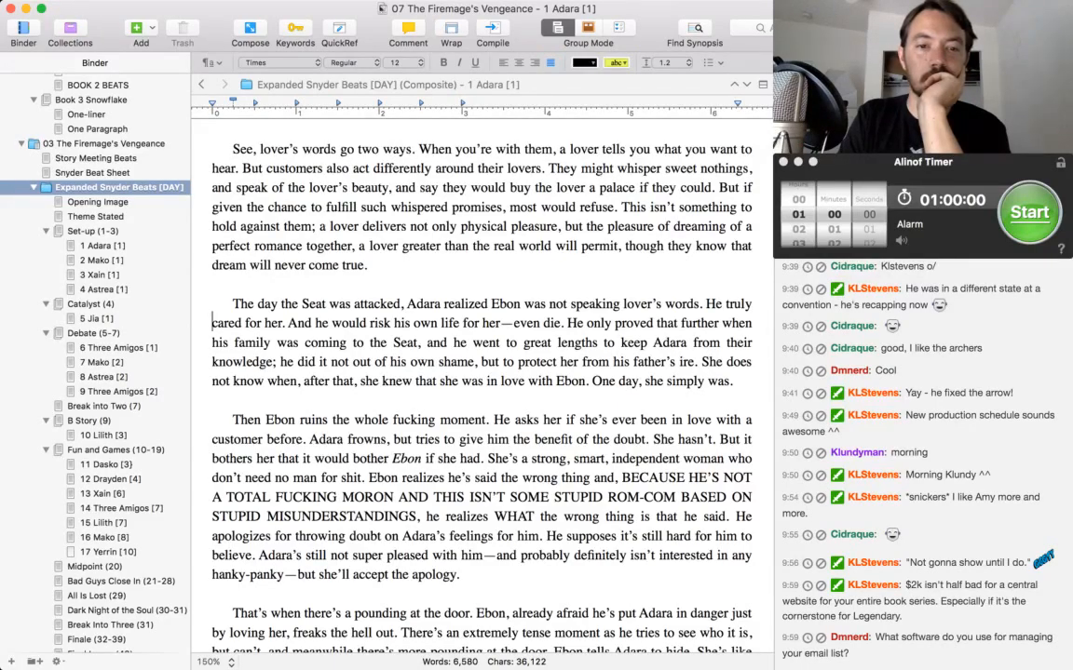
pyautogui.moveTo(568, 323); pyautogui.dragTo(701, 362)
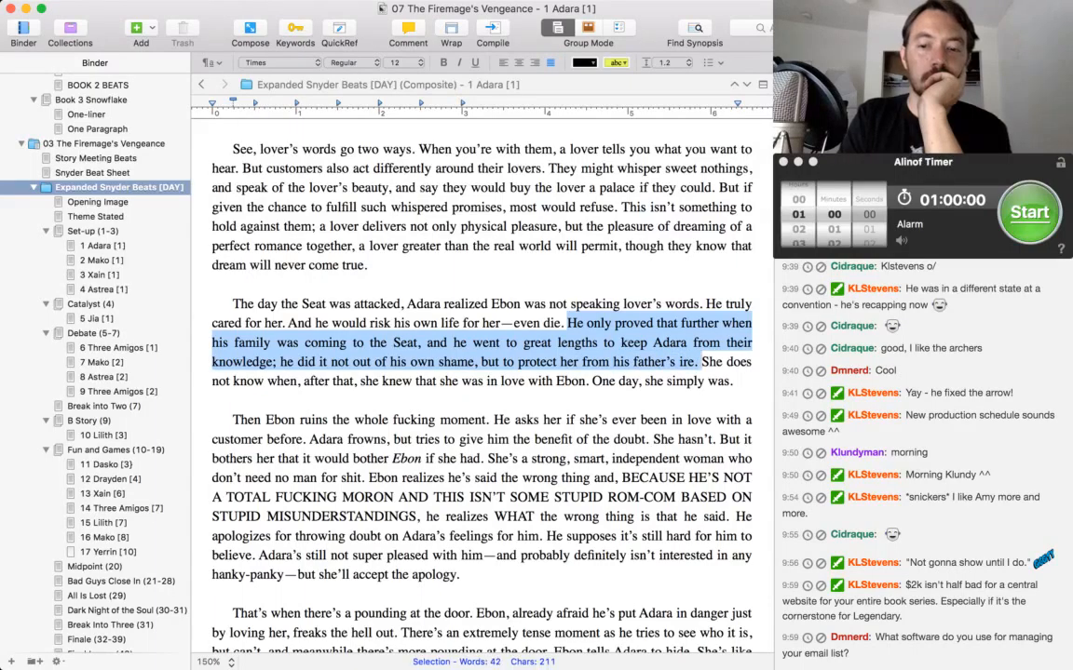
pyautogui.press('BackSpace')
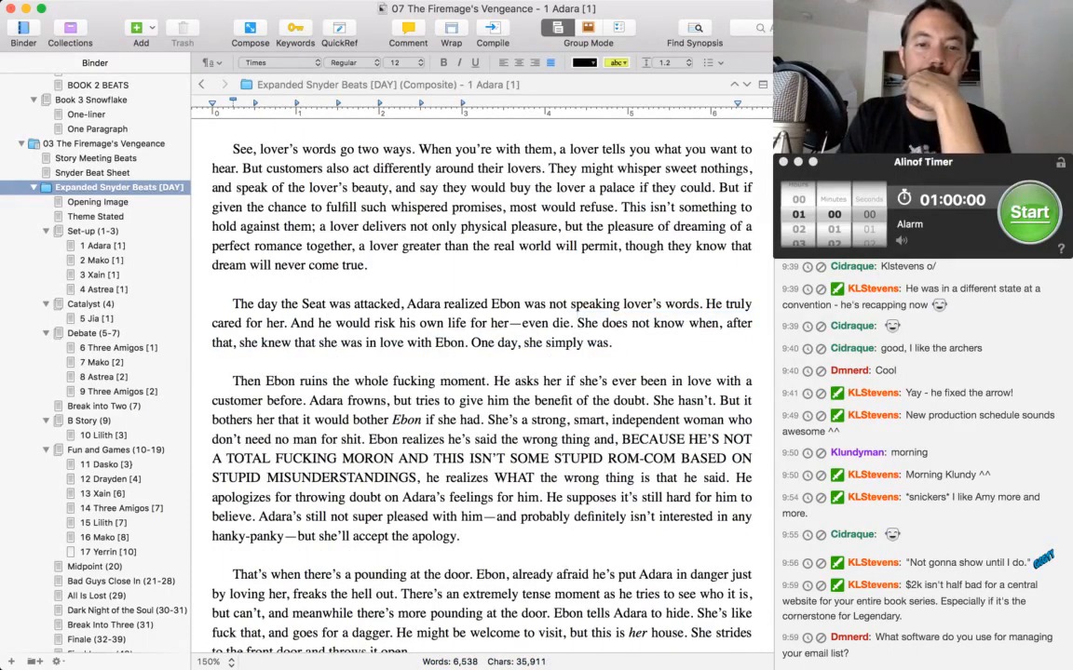
# Start a new paragraph at "Ebon realizes he's said the wrong thing", separated from the preceding text by a blank line.
pyautogui.scroll(-3, 694, 198)
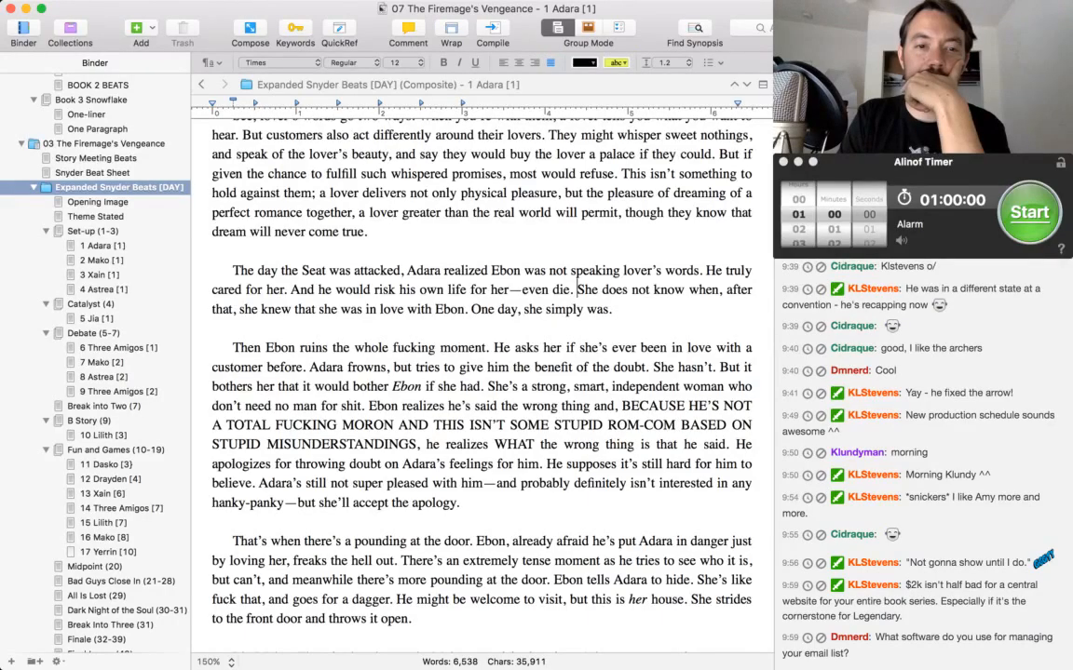
pyautogui.click(370, 406)
pyautogui.press('Return')
pyautogui.press('Return')
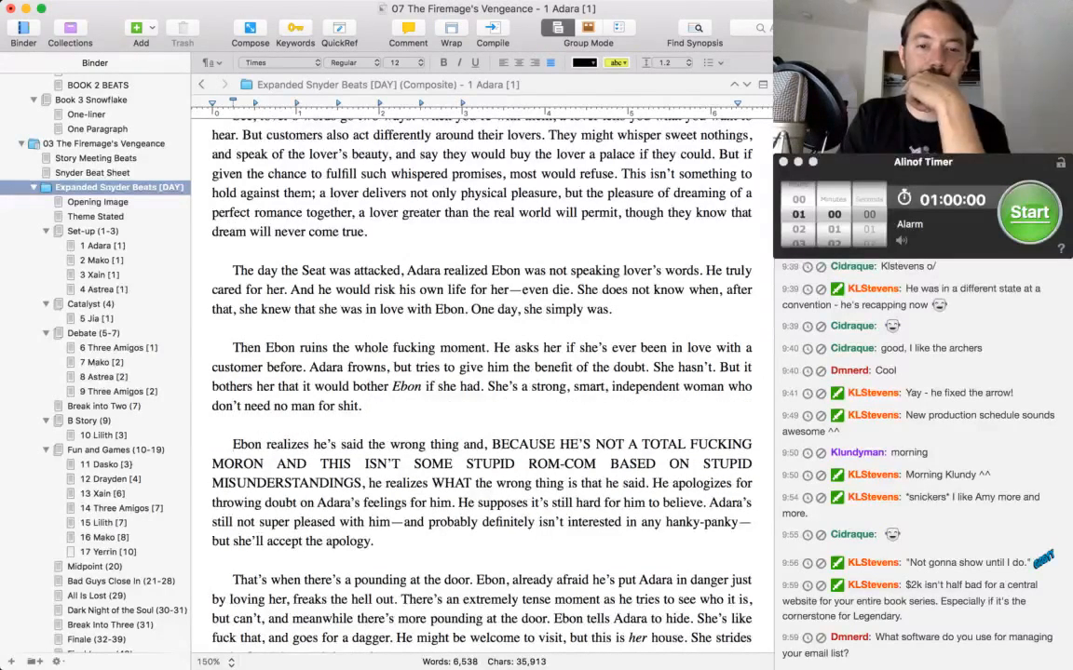
# Insert ", loses all manners," after "then looks right past her to Ebon" in the Adara scene's last sentence.
pyautogui.scroll(-10, 693, 198)
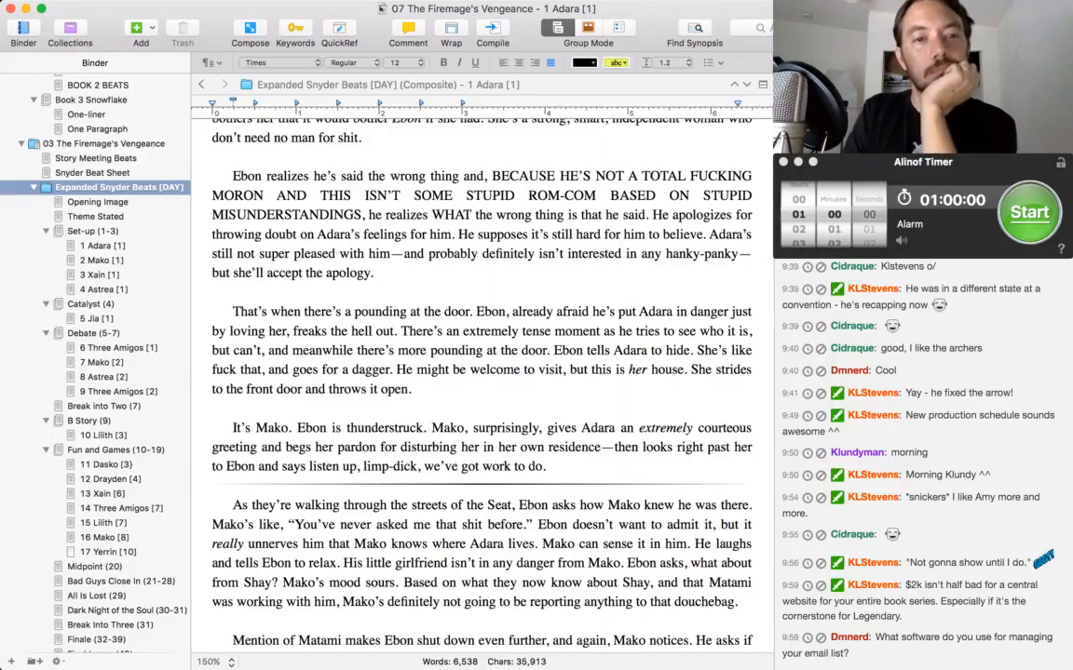
pyautogui.scroll(-1, 481, 373)
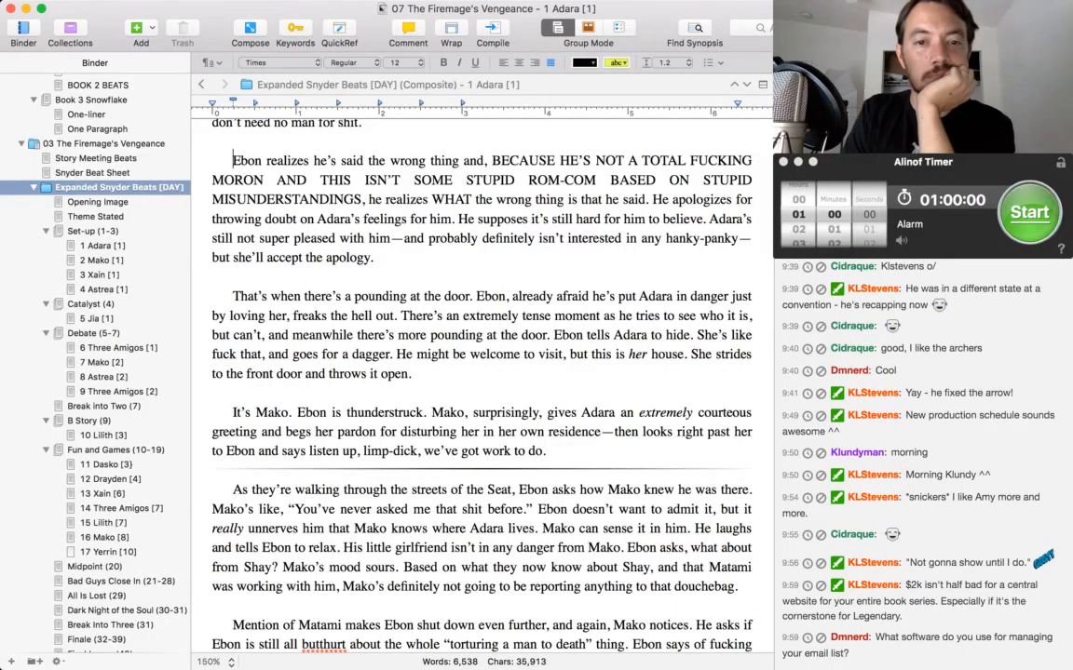
pyautogui.scroll(-2, 481, 372)
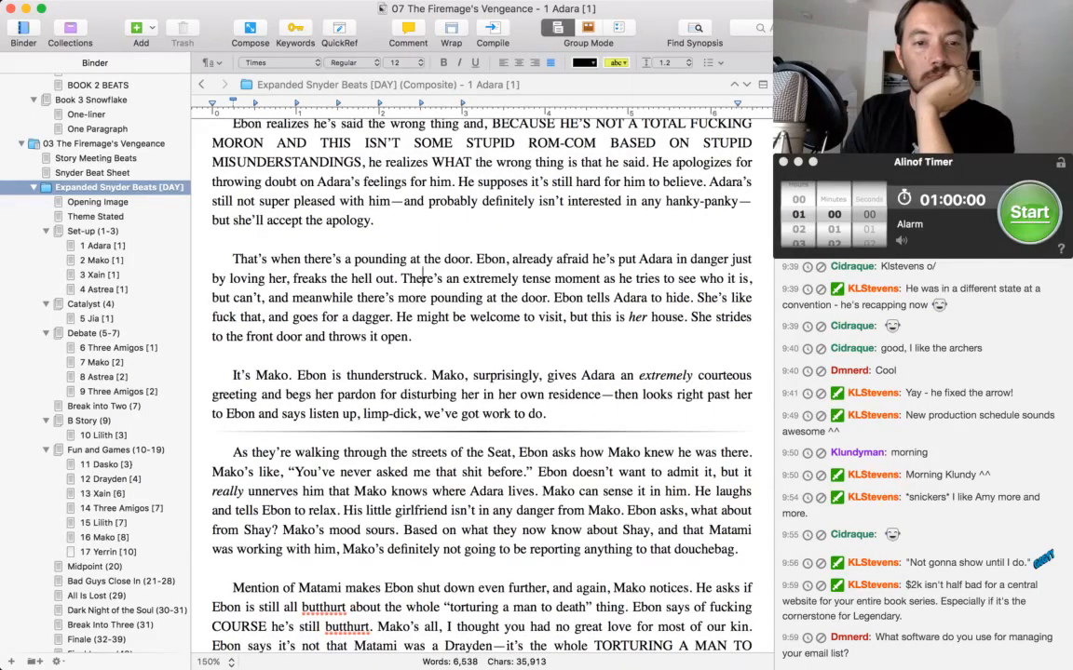
pyautogui.click(257, 414)
pyautogui.write(', loses all')
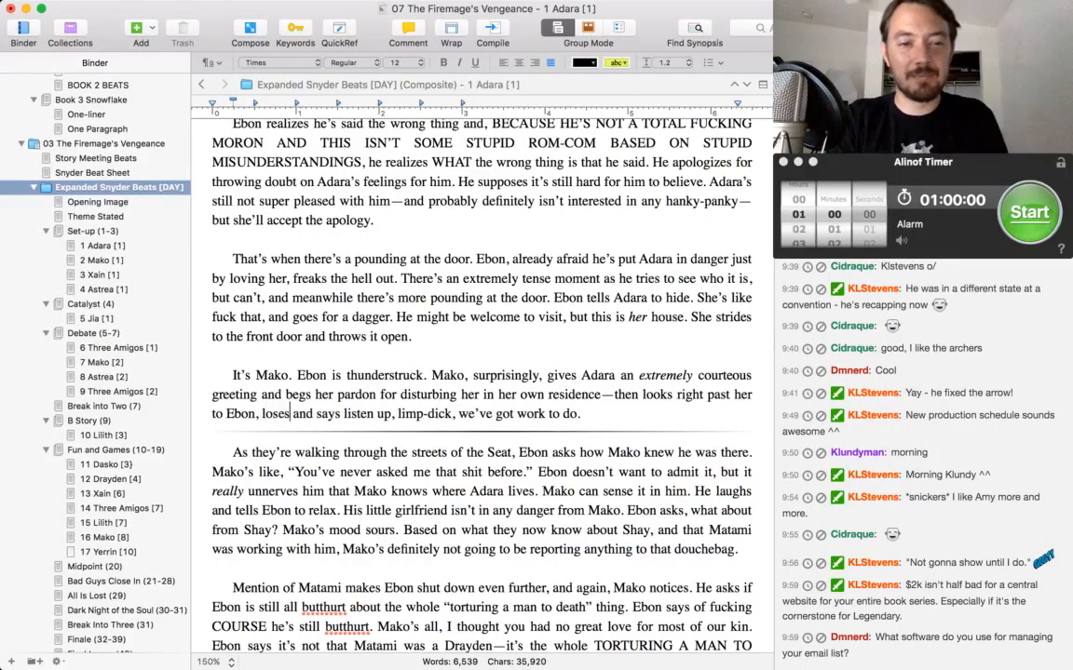
pyautogui.write(' manners,')
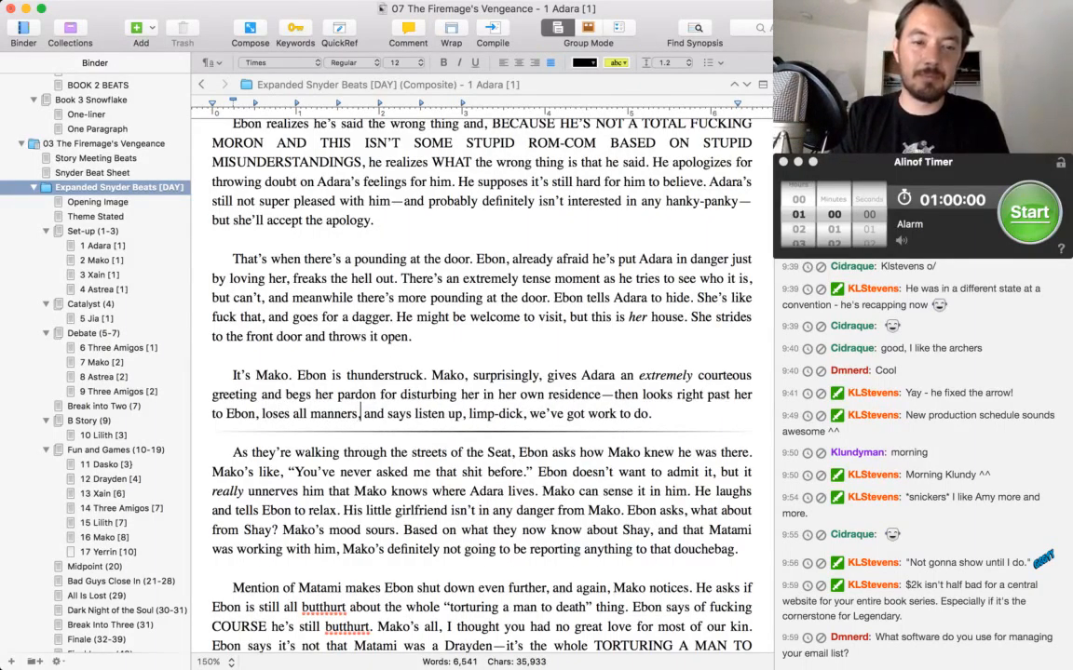
# Read the opening of the 2 Mako scene, from the walk through the Seat to the meeting in the abandoned manor.
pyautogui.click(359, 452)
pyautogui.scroll(-5, 359, 453)
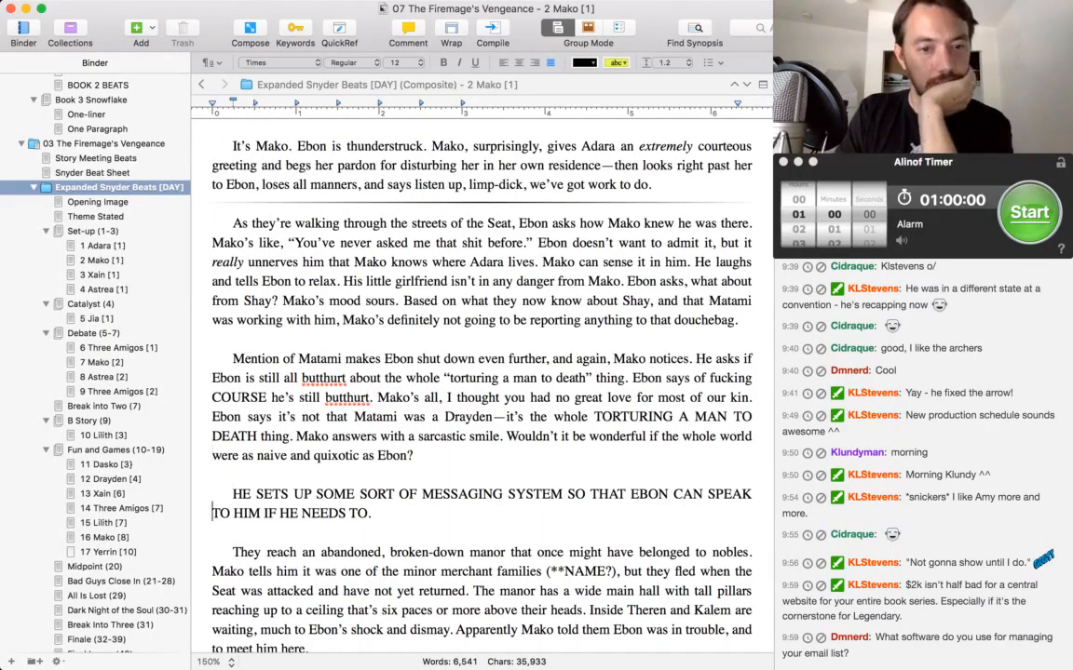
pyautogui.scroll(-1, 480, 372)
pyautogui.scroll(-10, 479, 372)
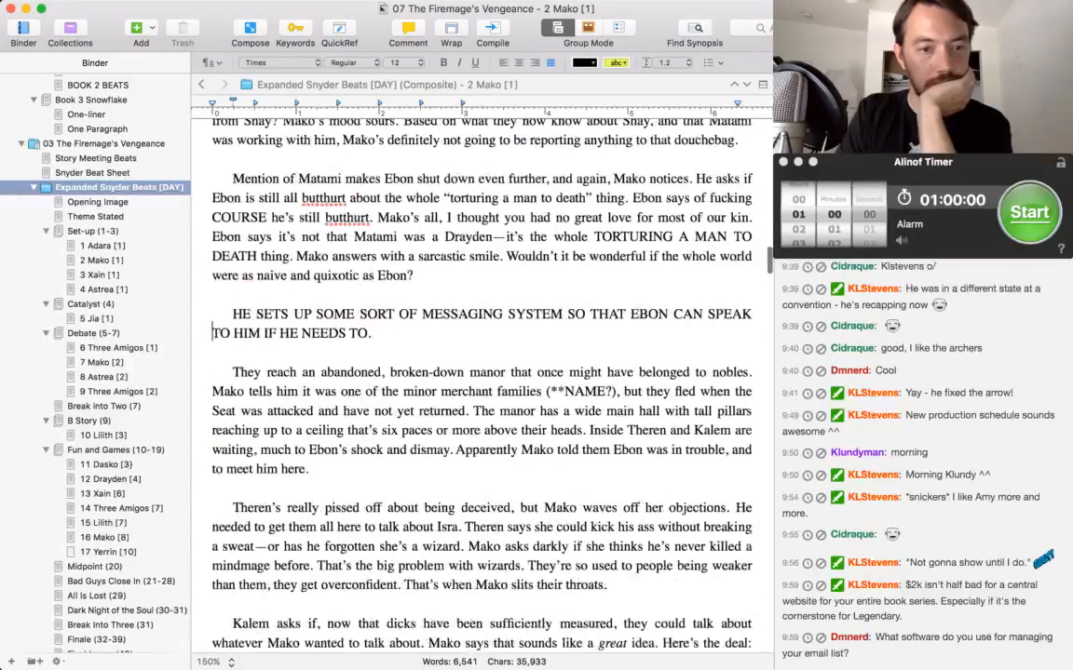
pyautogui.scroll(2, 480, 373)
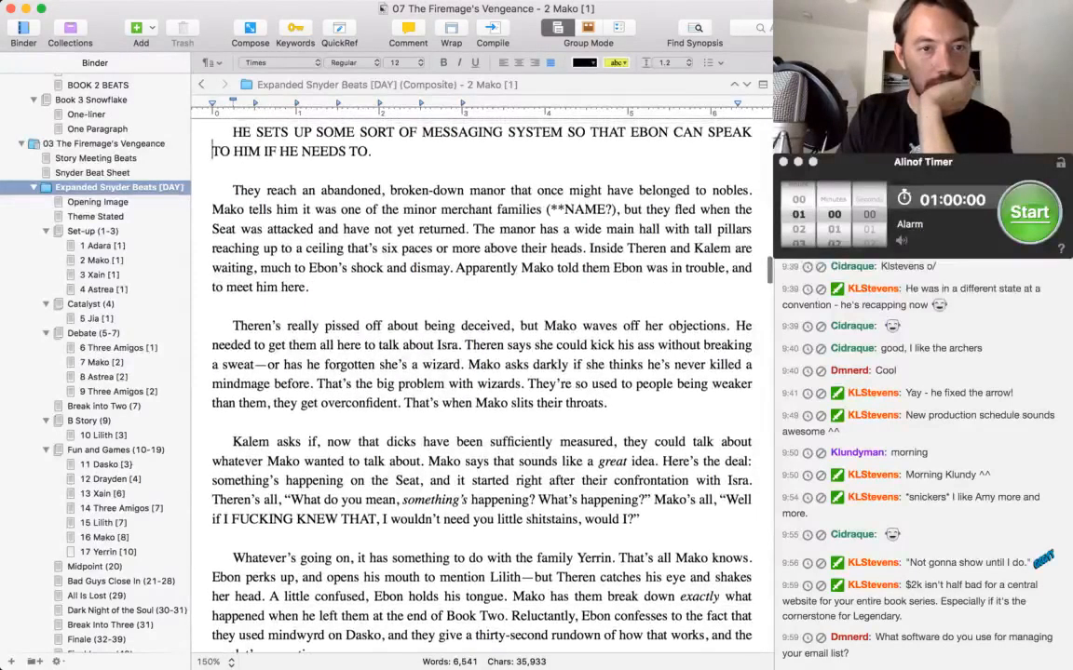
pyautogui.scroll(-1, 480, 372)
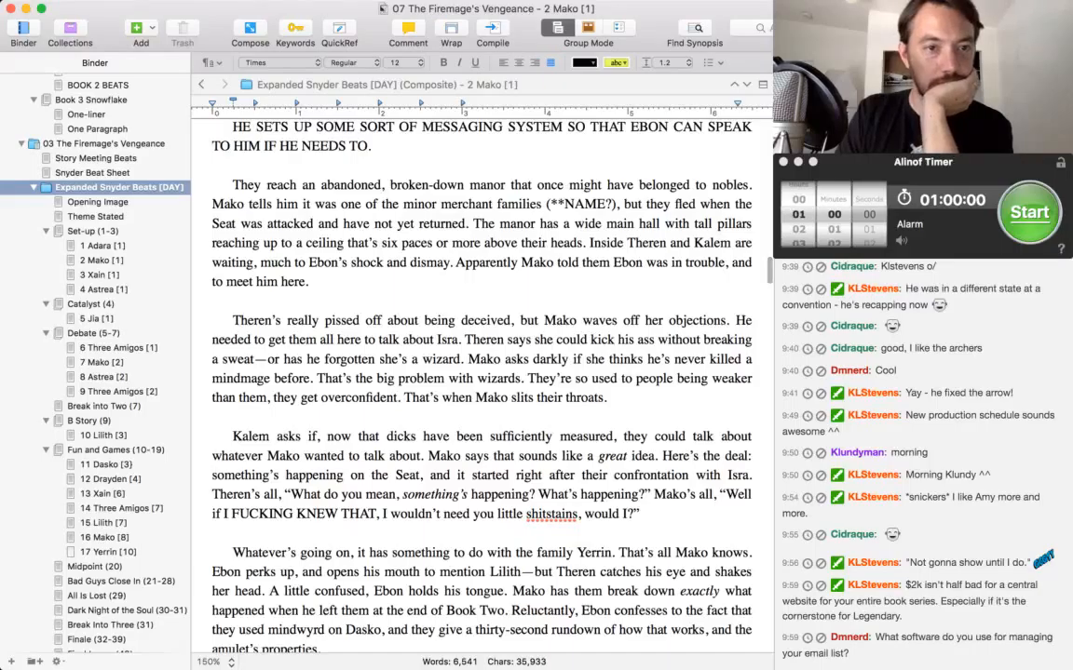
pyautogui.press('Down')
pyautogui.press('Down')
pyautogui.press('Down')
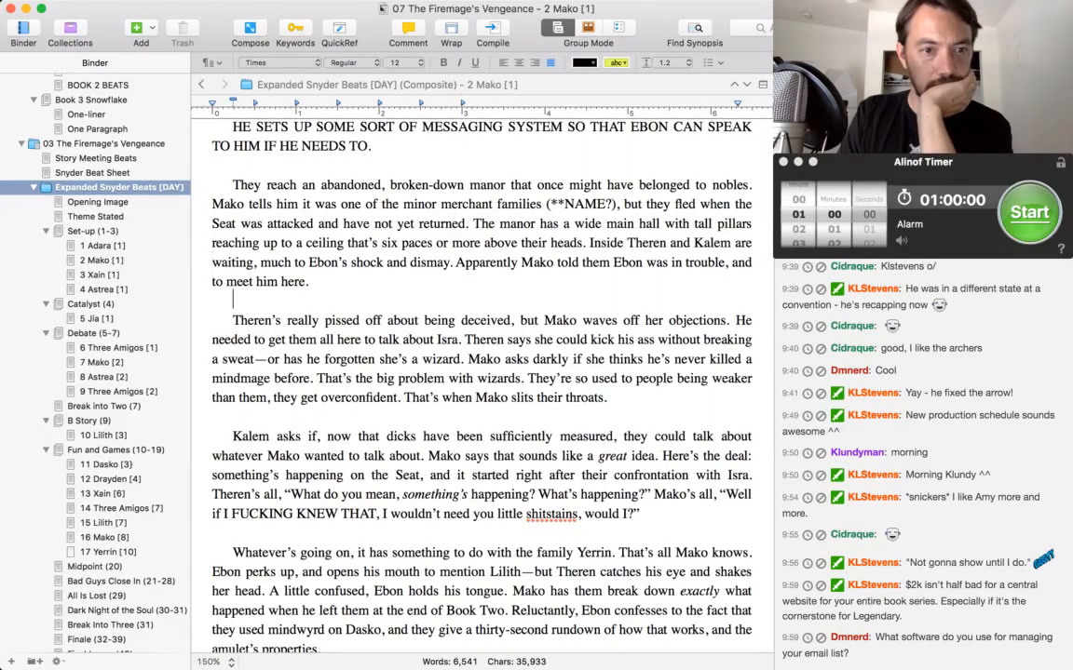
# Replace "minor" with "major" before "merchant families" in the abandoned manor paragraph.
pyautogui.press('Up')
pyautogui.press('Up')
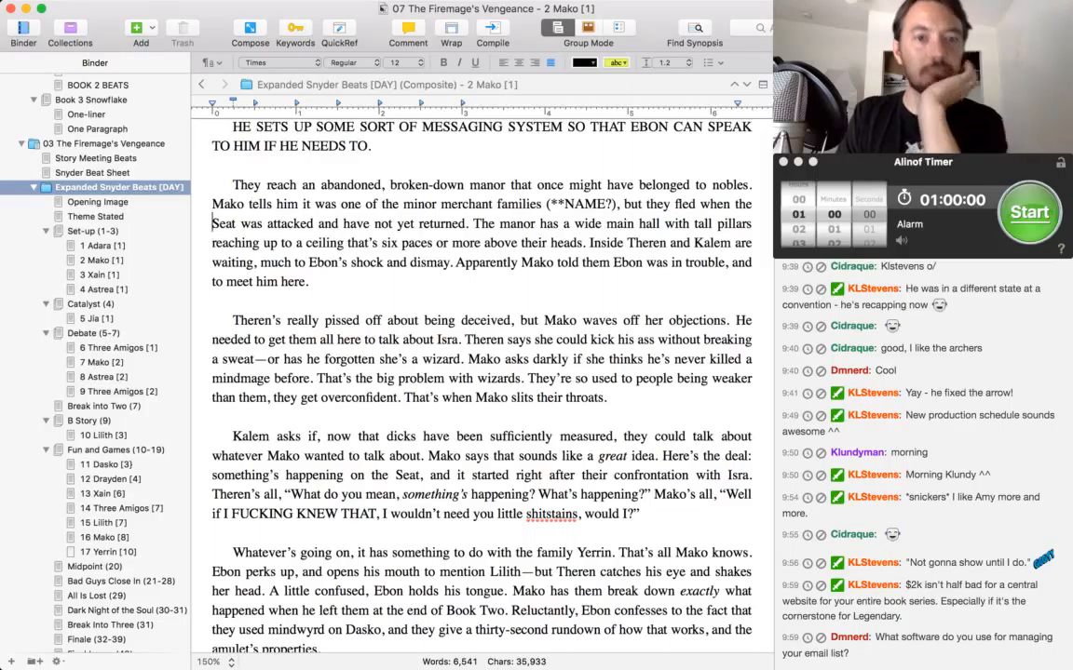
pyautogui.press('Up')
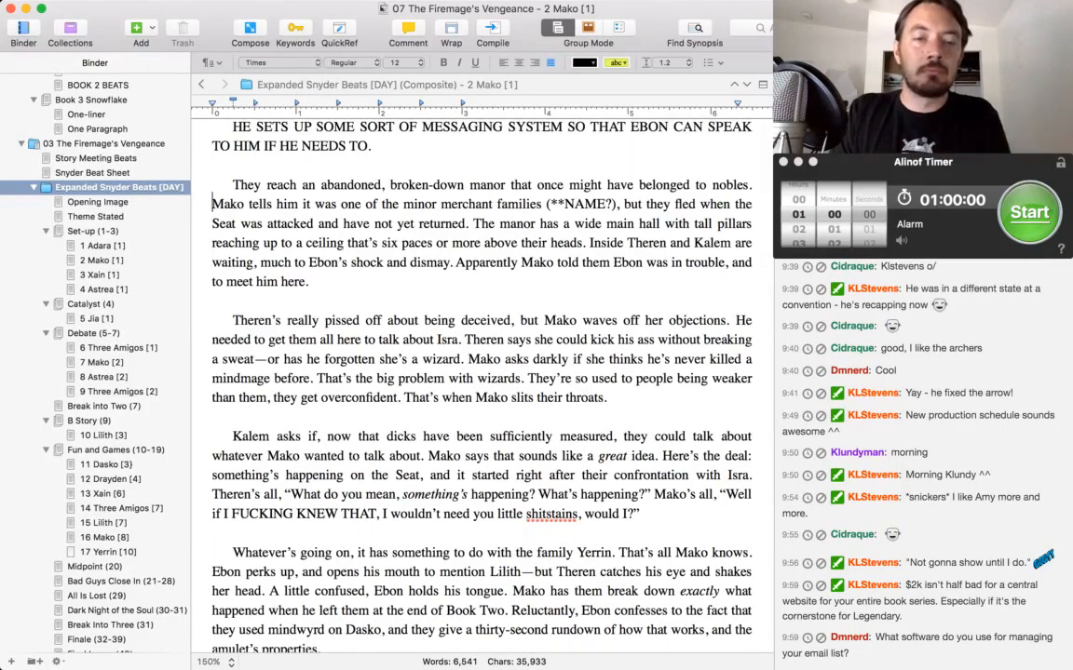
pyautogui.hotkey('alt', 'Right')
pyautogui.hotkey('alt', 'Right')
pyautogui.hotkey('alt', 'Right')
pyautogui.hotkey('alt', 'Right')
pyautogui.hotkey('alt', 'Right')
pyautogui.hotkey('alt', 'Right')
pyautogui.hotkey('shift', 'alt', 'Left')
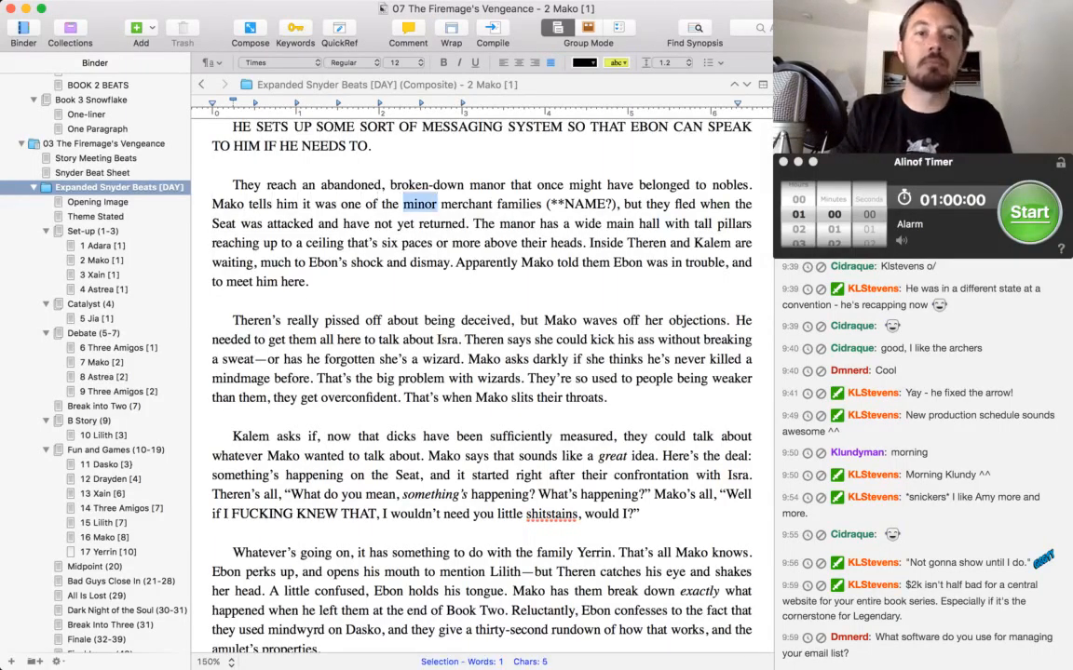
pyautogui.write('major')
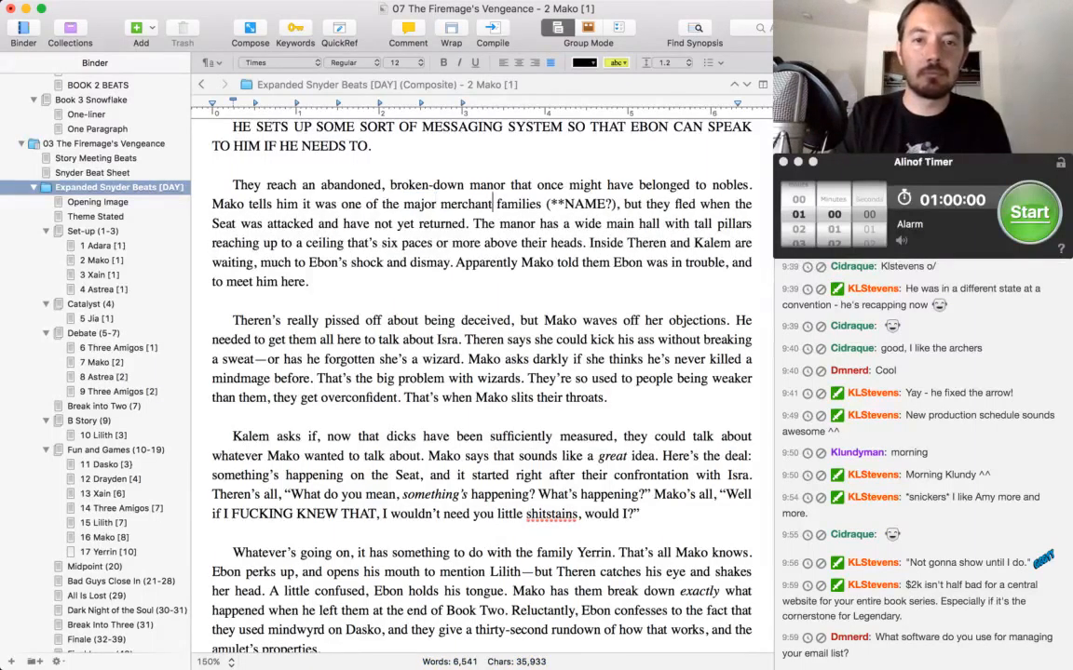
# Insert "of Dulmun" between "merchant families" and "(**NAME?)".
pyautogui.hotkey('alt', 'Right')
pyautogui.hotkey('alt', 'Right')
pyautogui.write('of Dulmun')
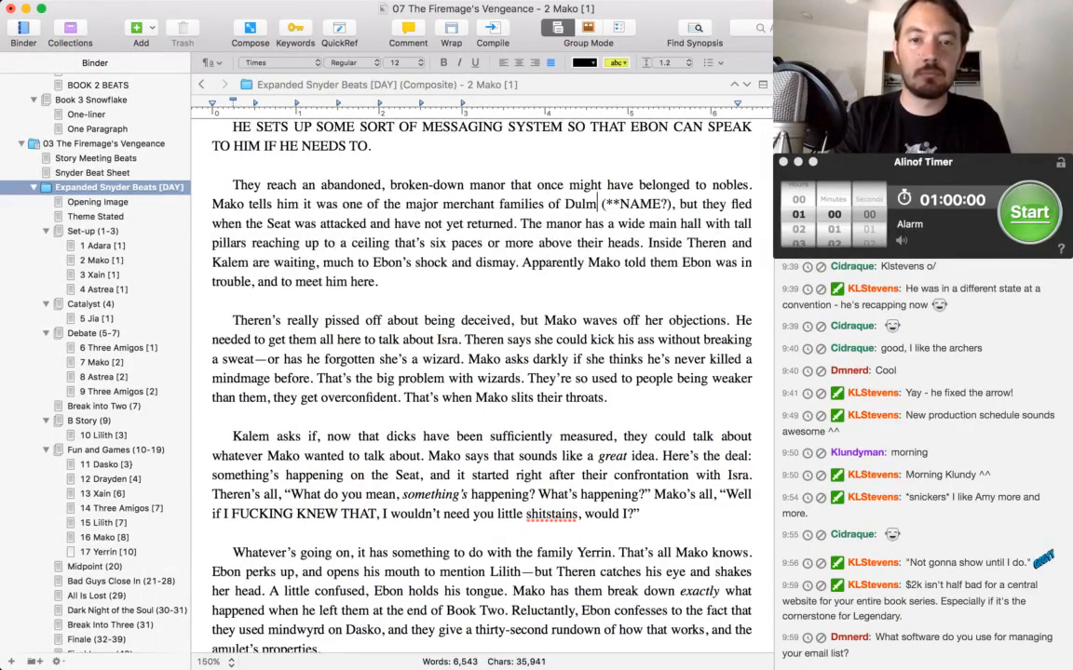
# Change the end of the merchant family sentence to "have not returned because Dulmun are now traitors", dropping the word "yet".
pyautogui.press('Down')
pyautogui.press('super+Left')
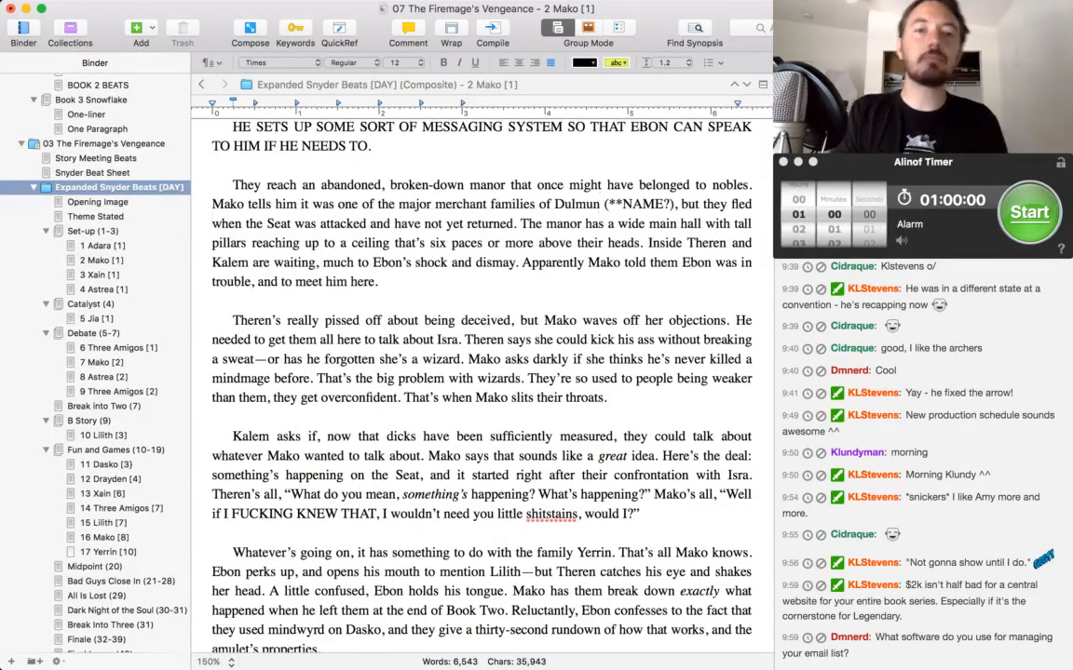
pyautogui.hotkey('alt', 'Right')
pyautogui.hotkey('alt', 'Right')
pyautogui.hotkey('alt', 'Right')
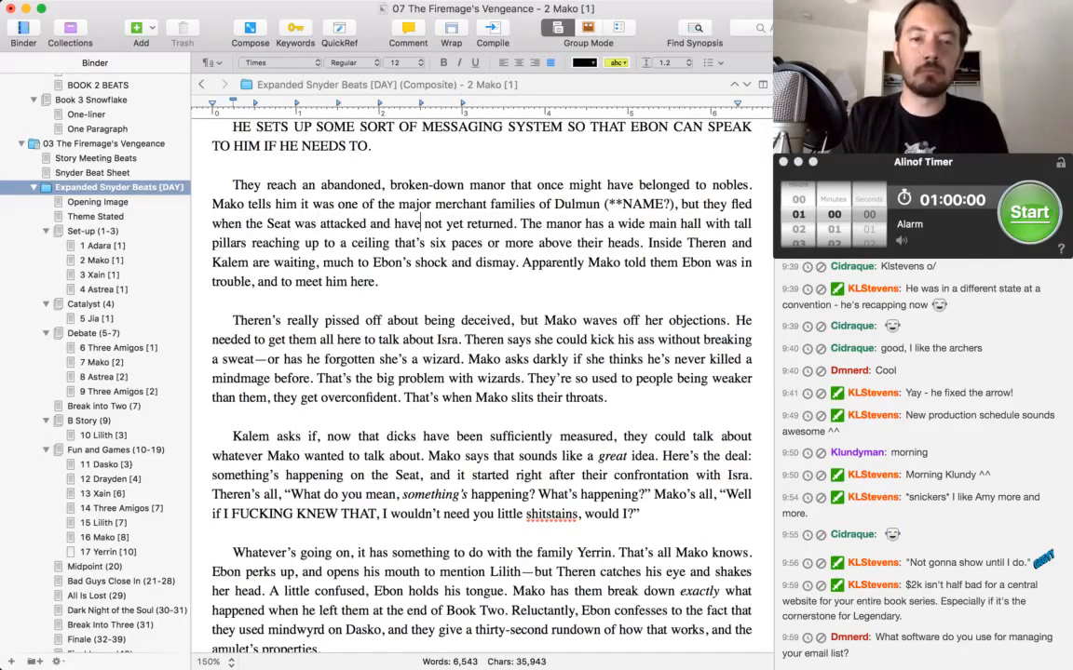
pyautogui.press('Delete')
pyautogui.press('Delete')
pyautogui.press('Delete')
pyautogui.press('Delete')
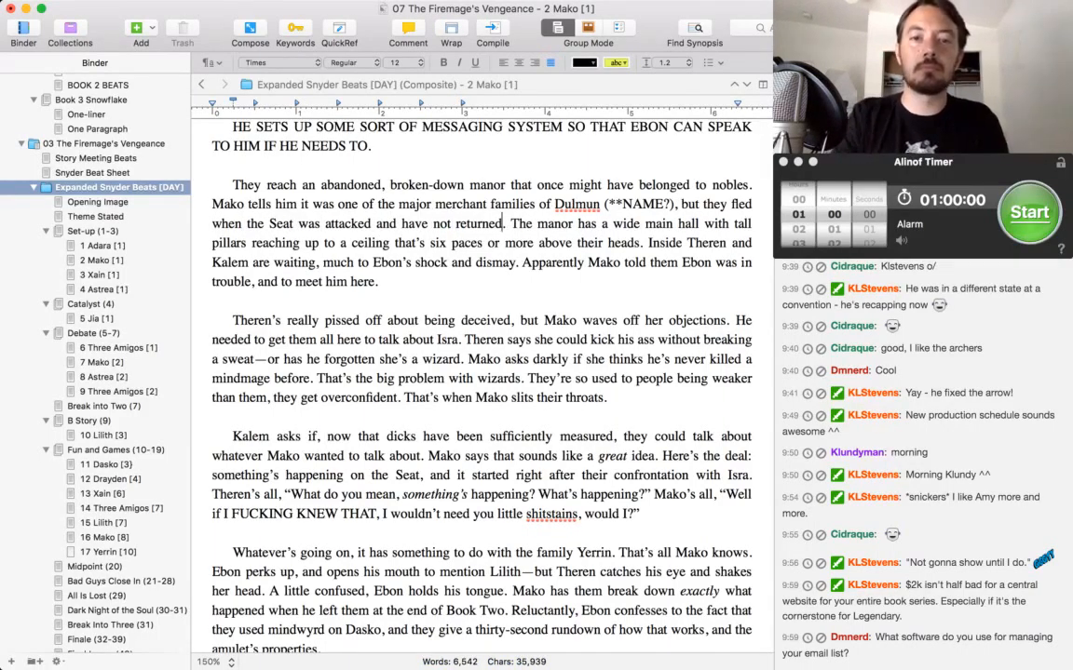
pyautogui.write('because Dulmu')
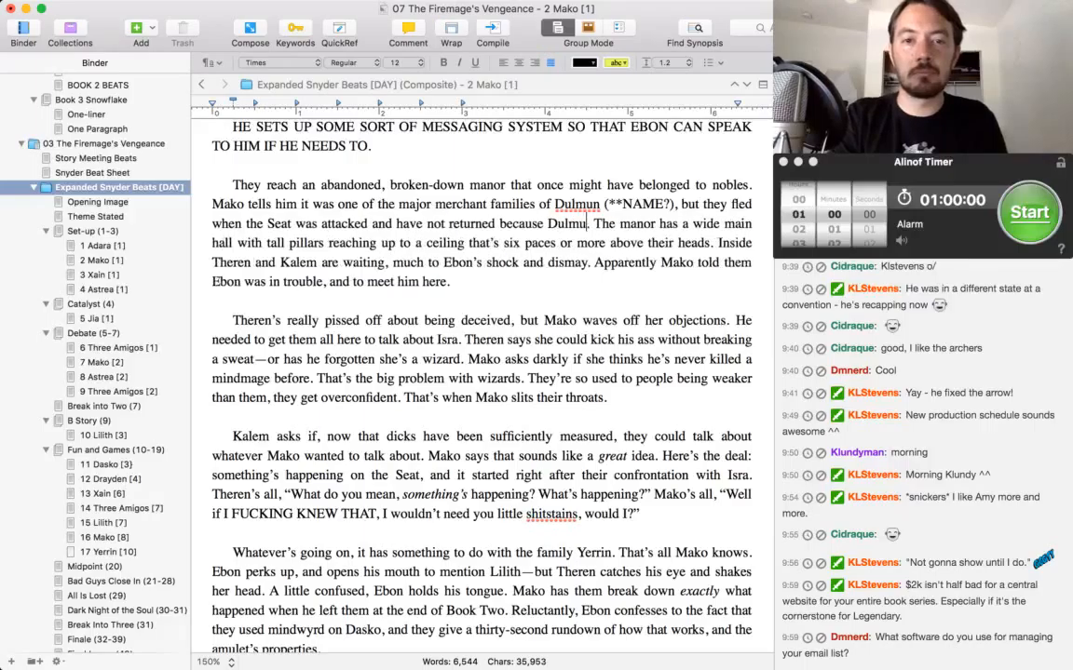
pyautogui.write('n are now traitors.')
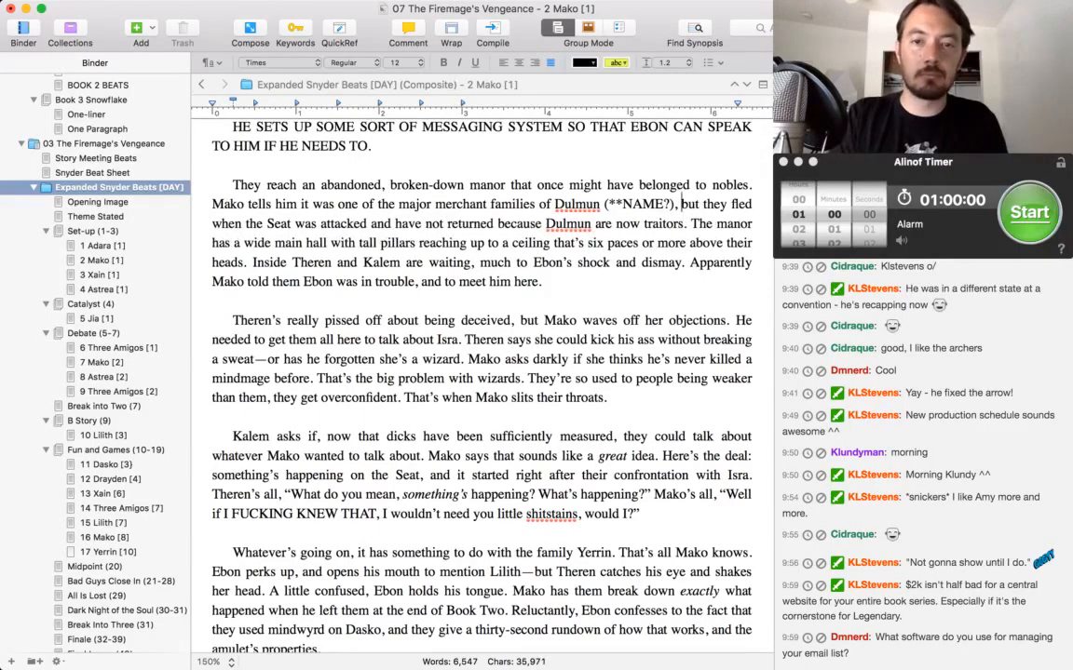
# Accept the spelling of "Dulmun" at both of its occurrences in the abandoned manor paragraph.
pyautogui.hotkey('alt', 'Left')
pyautogui.hotkey('alt', 'Left')
pyautogui.hotkey('alt', 'Left')
pyautogui.hotkey('alt', 'Right')
pyautogui.hotkey('alt', 'Right')
pyautogui.hotkey('alt', 'Left')
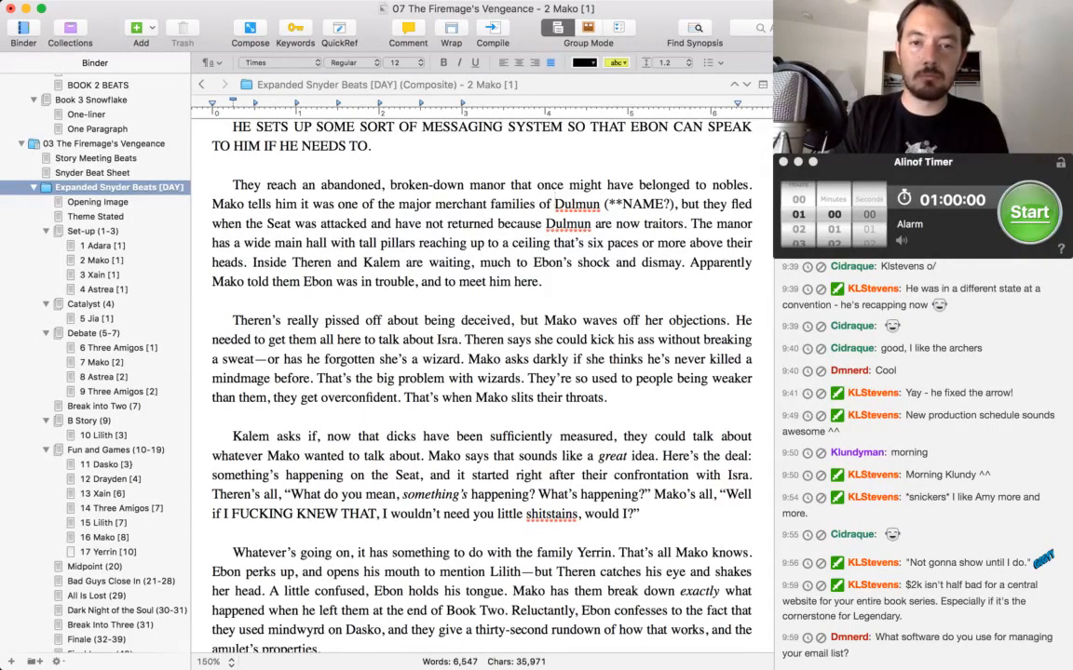
pyautogui.hotkey('alt', 'shift', 'Right')
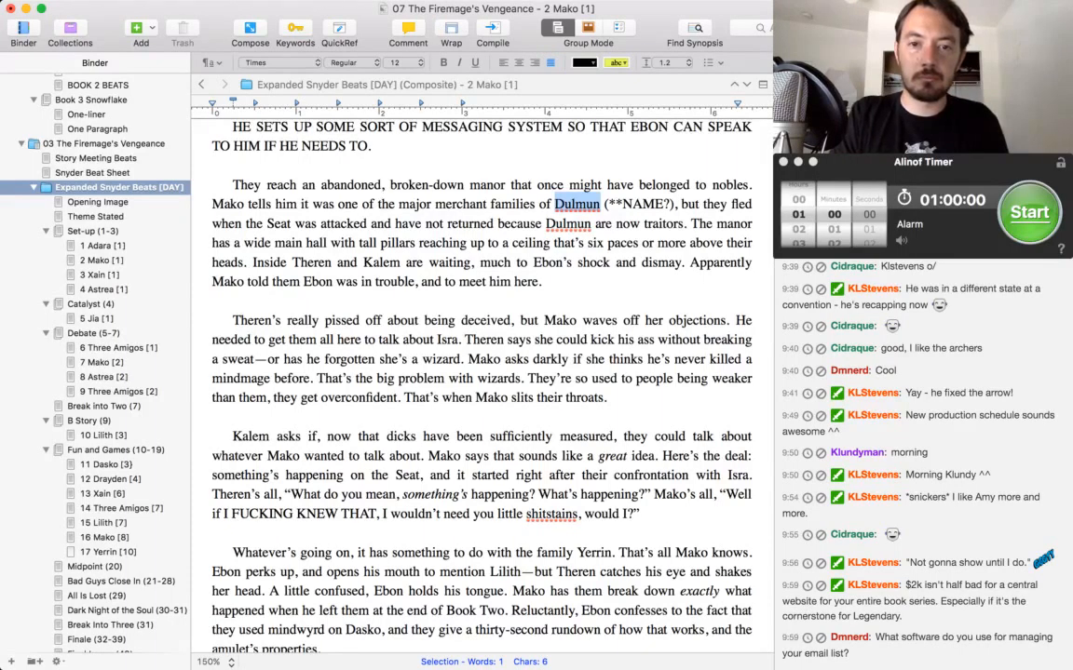
pyautogui.doubleClick(568, 223)
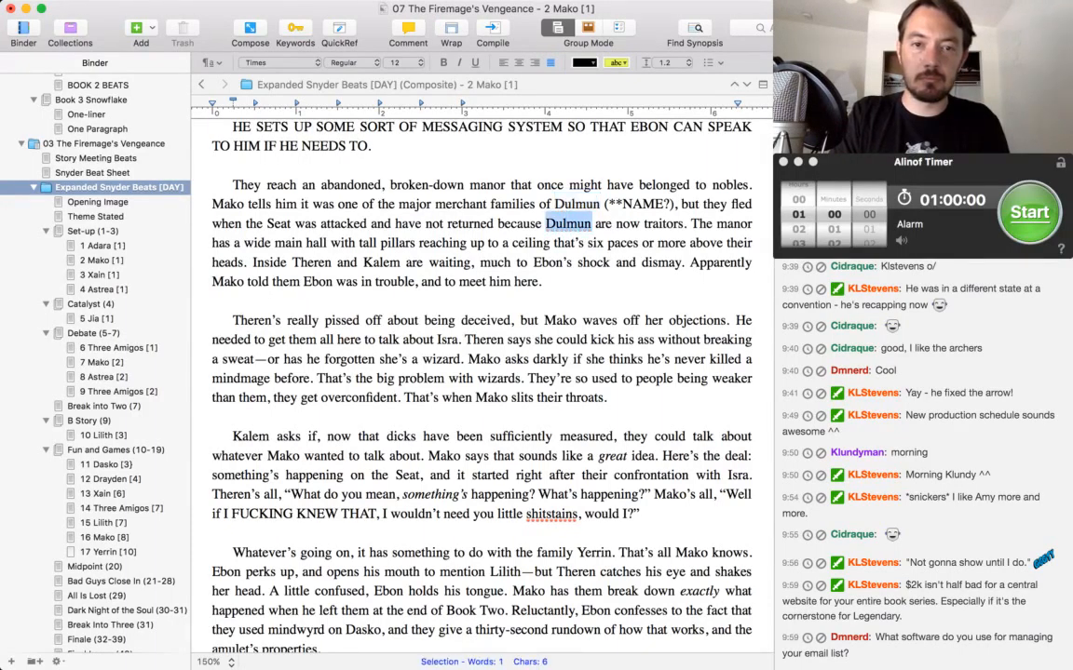
pyautogui.click(548, 262)
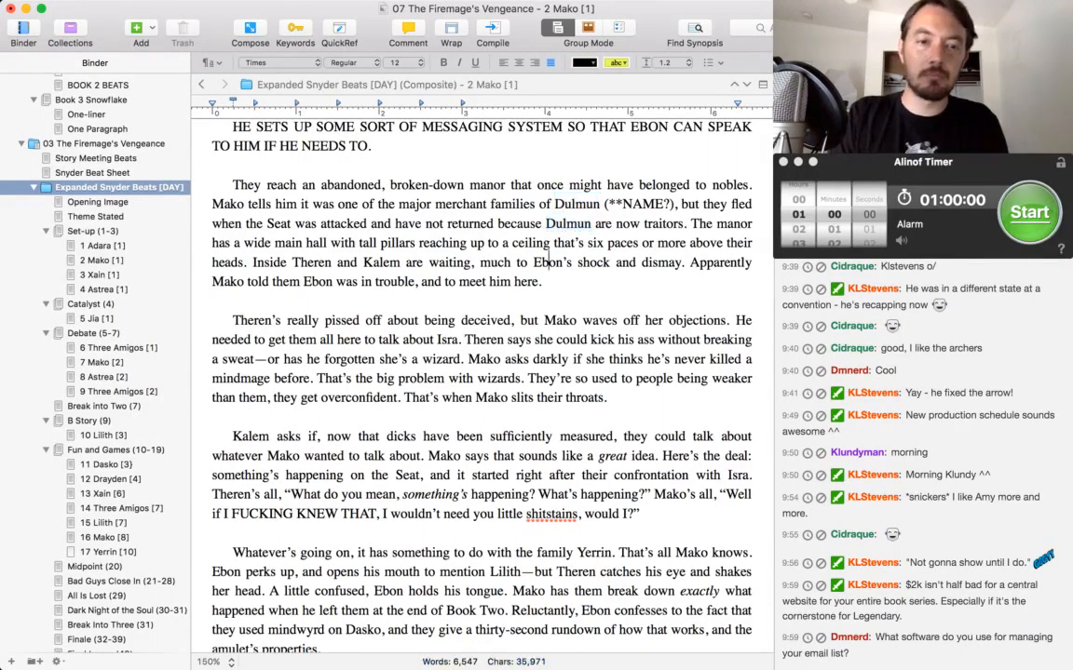
pyautogui.press('Down')
pyautogui.press('Down')
pyautogui.press('Up')
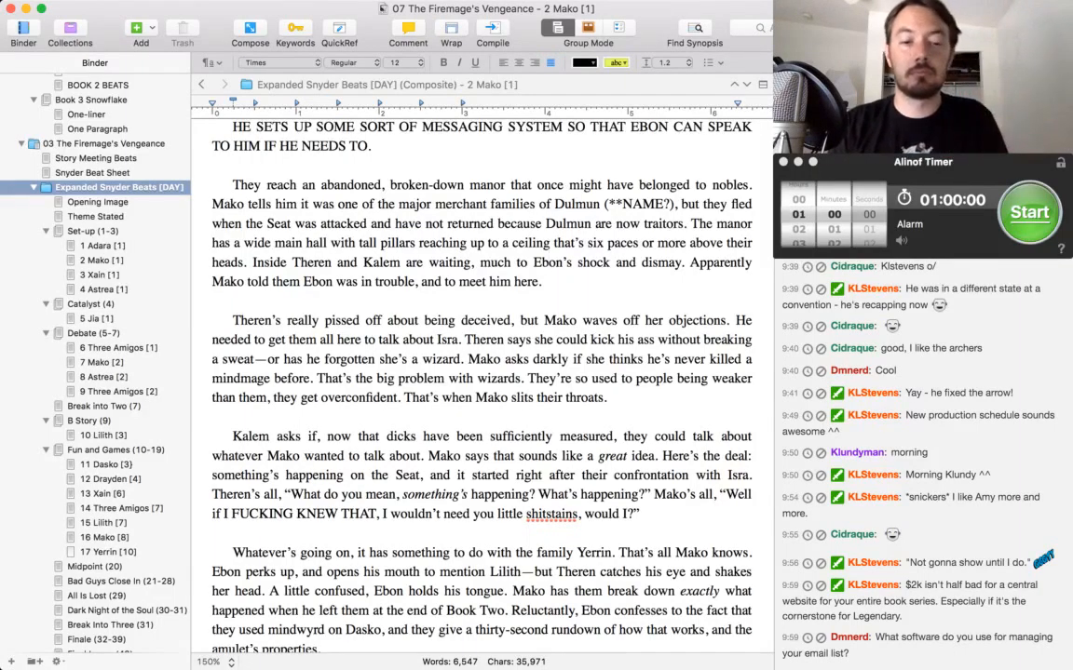
pyautogui.press('super+Tab')
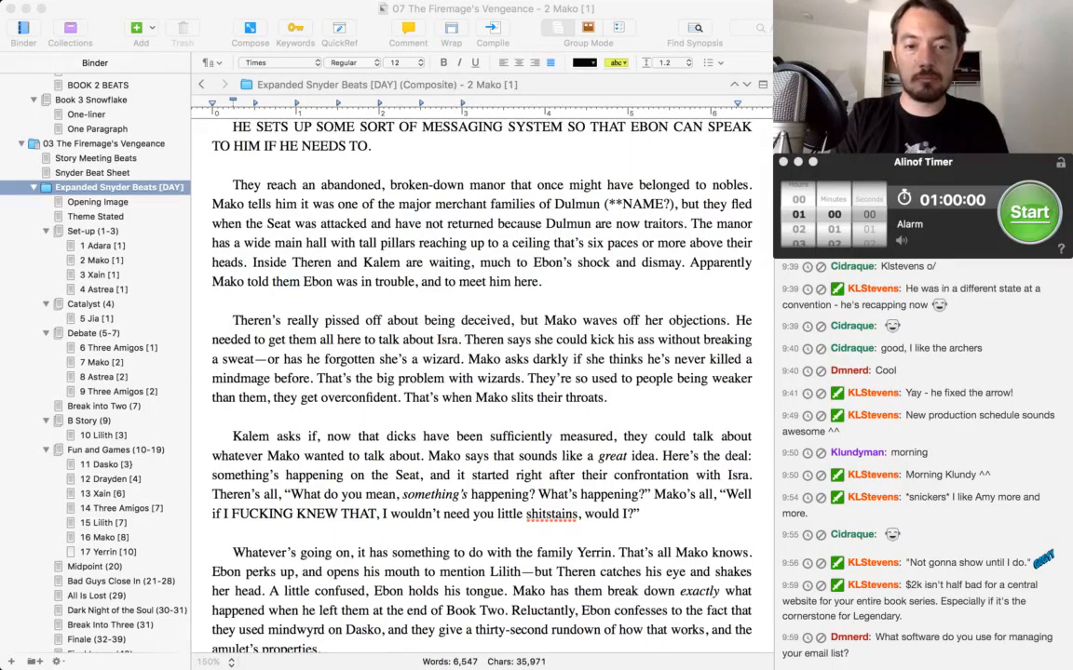
# Return to the Scrivener outline and replace the period after "has he forgotten she's a wizard" with a question mark.
pyautogui.press('super+Tab')
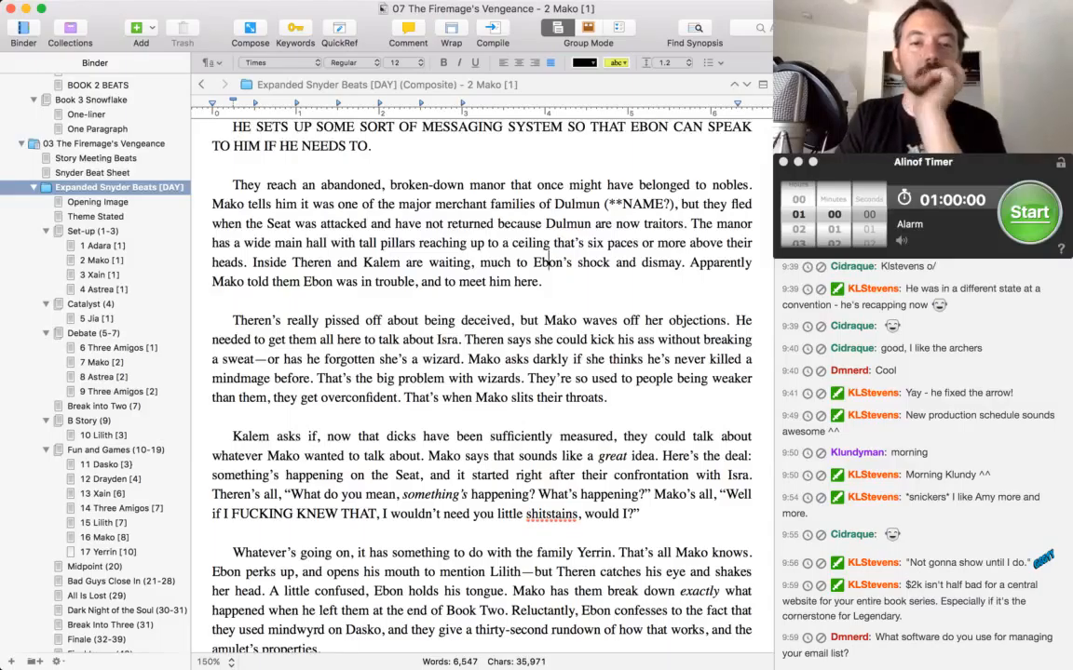
pyautogui.click(460, 359)
pyautogui.press('BackSpace')
pyautogui.write('?')
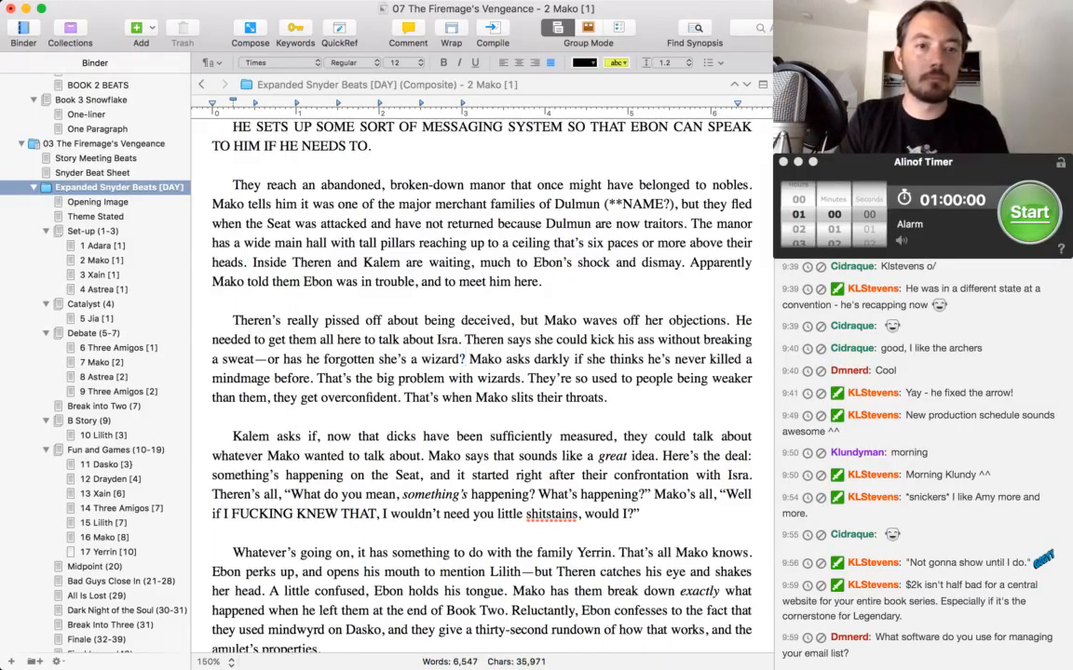
# Add a new paragraph at the end of THINGS THAT NEED FIXING: "Isra used her magic on Mako in Book Two, but it had no effect.".
pyautogui.scroll(20, 481, 372)
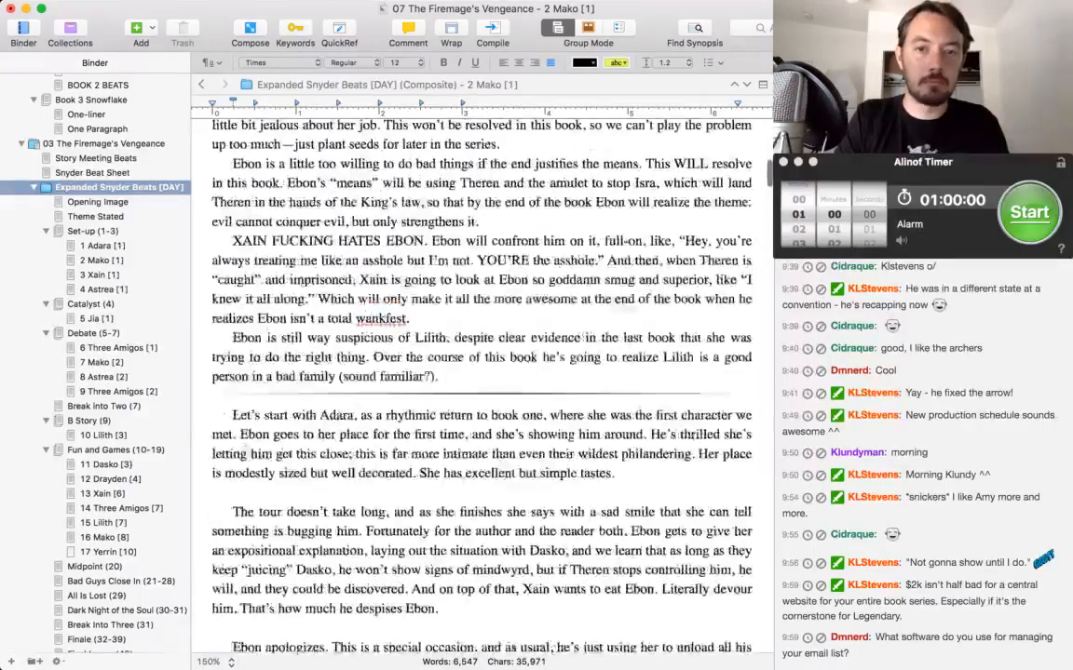
pyautogui.scroll(6, 481, 372)
pyautogui.scroll(-4, 482, 372)
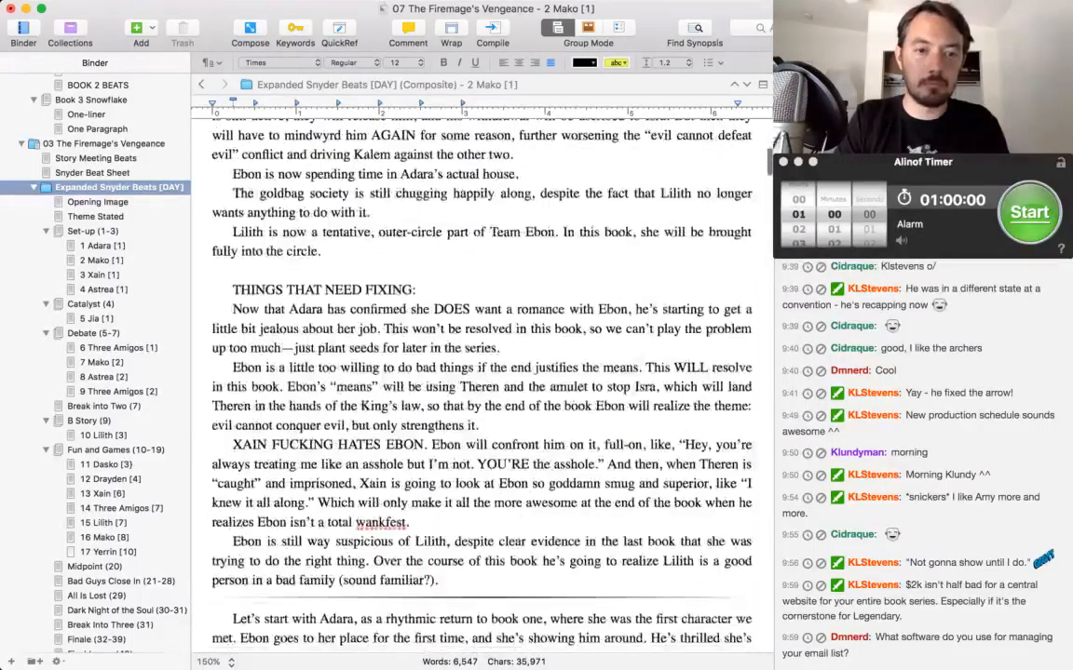
pyautogui.scroll(-1, 482, 372)
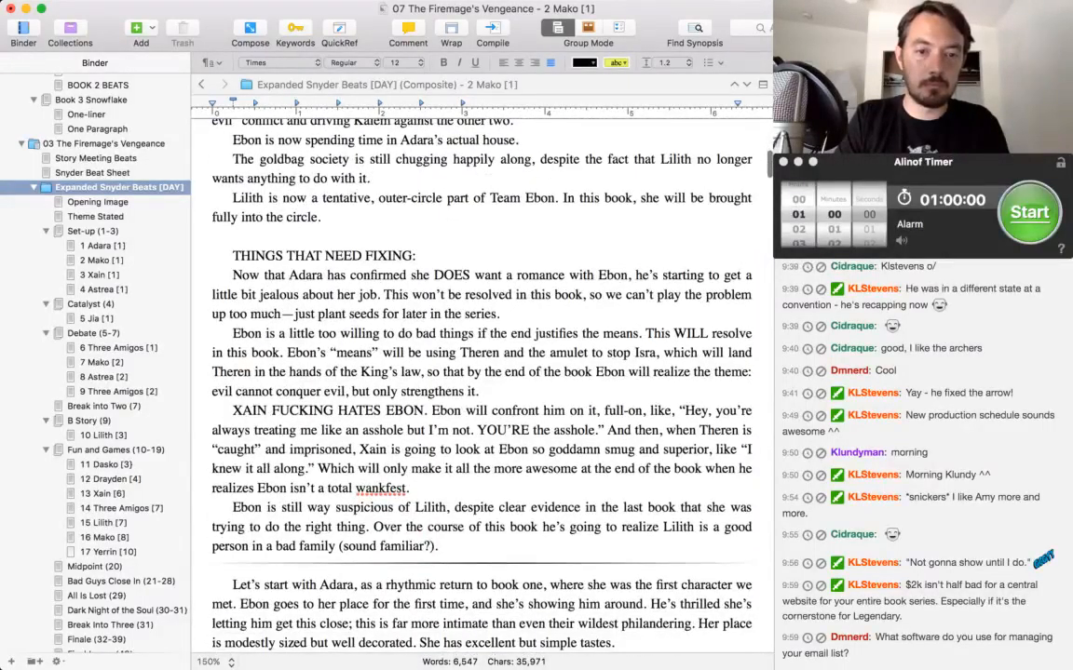
pyautogui.press('Return')
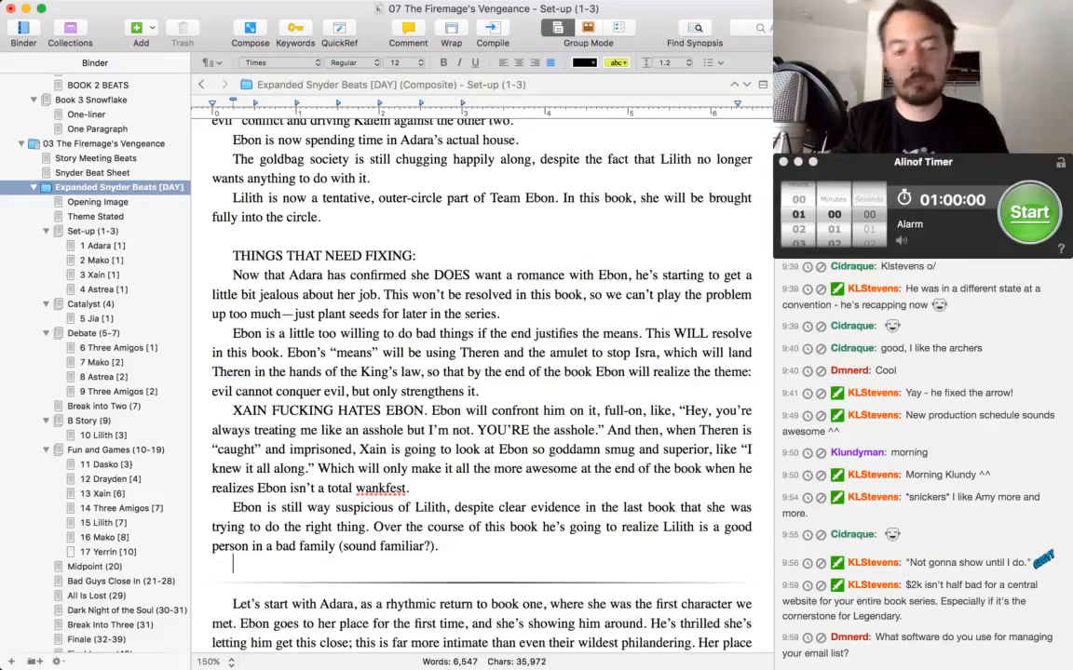
pyautogui.write('Isra used ')
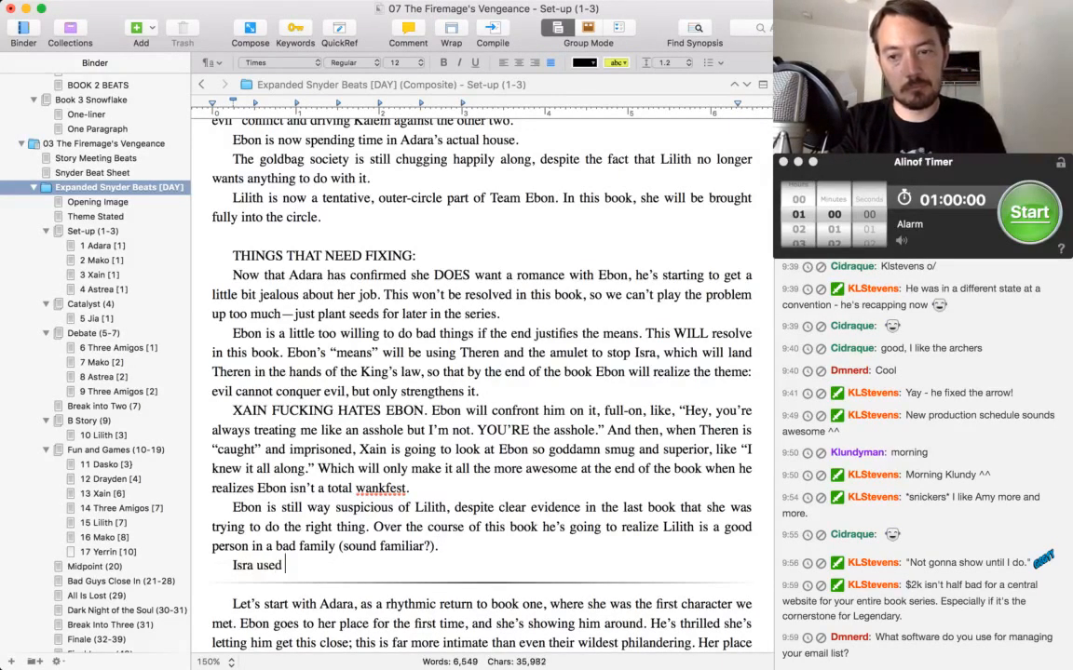
pyautogui.write('her magic on Mako,')
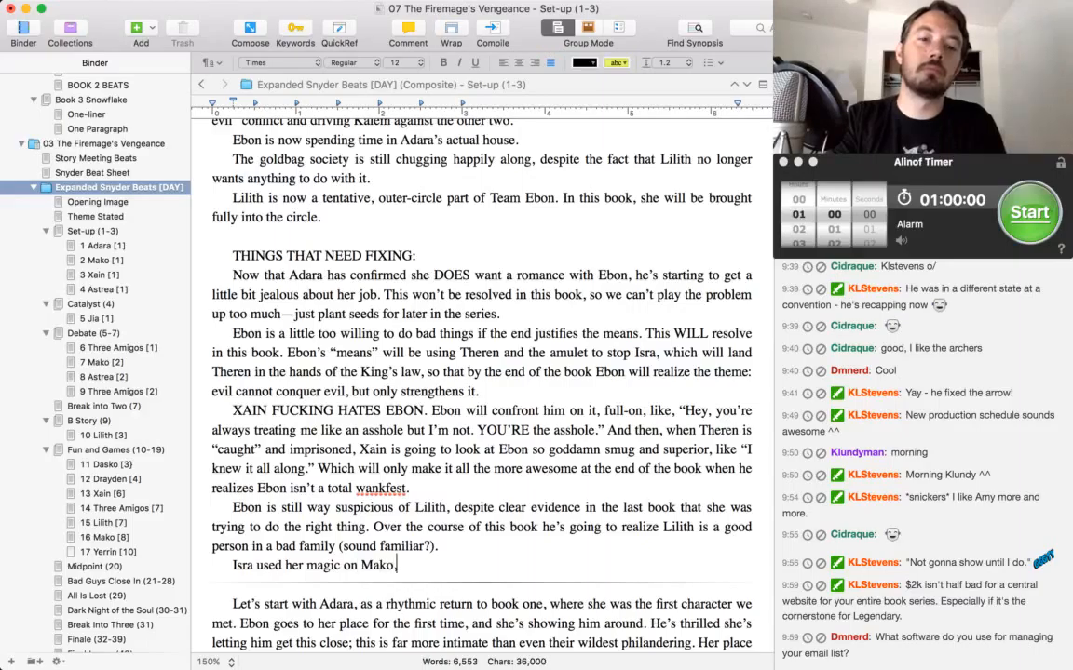
pyautogui.press('BackSpace')
pyautogui.write('in Book T')
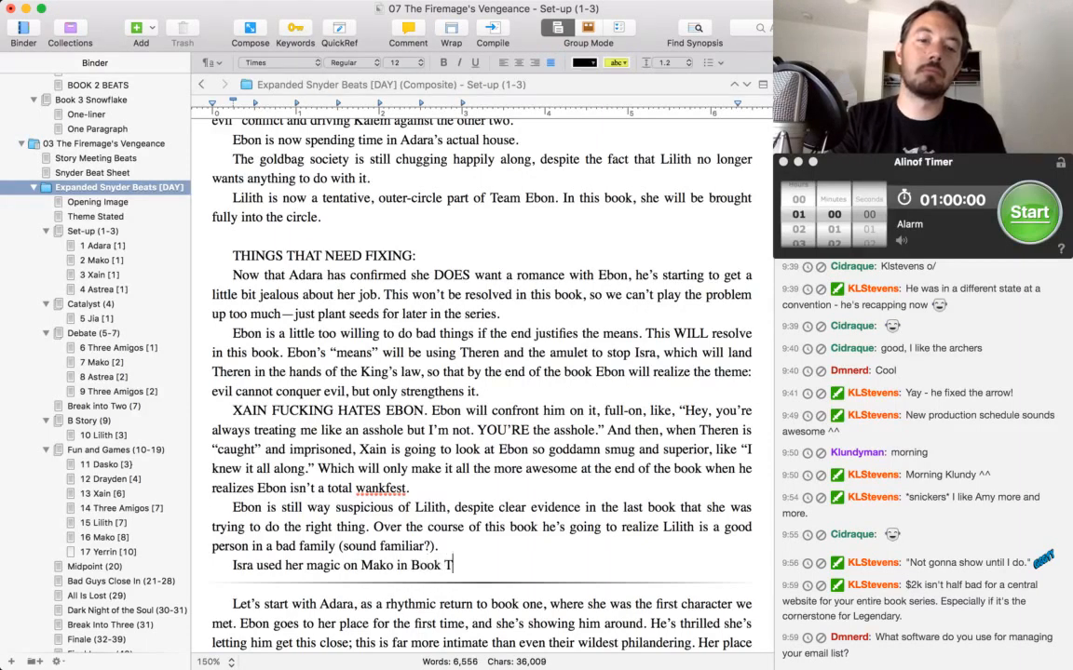
pyautogui.write('wo, but it had not')
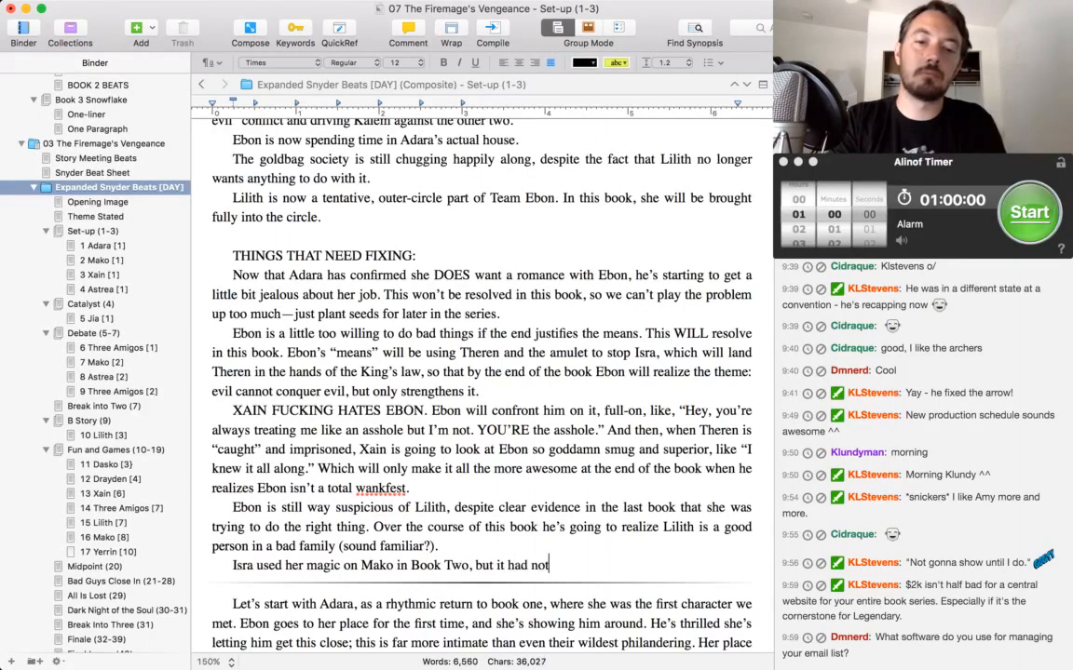
pyautogui.press('BackSpace')
pyautogui.write(' effect. Ebon m')
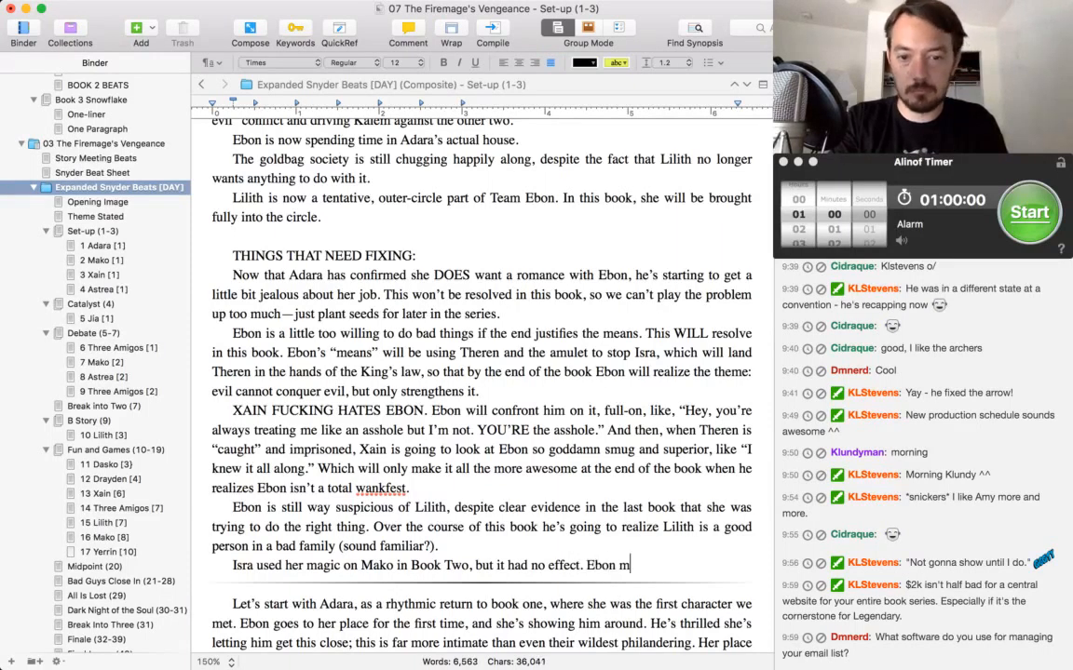
pyautogui.write('ust have noticed. He has to')
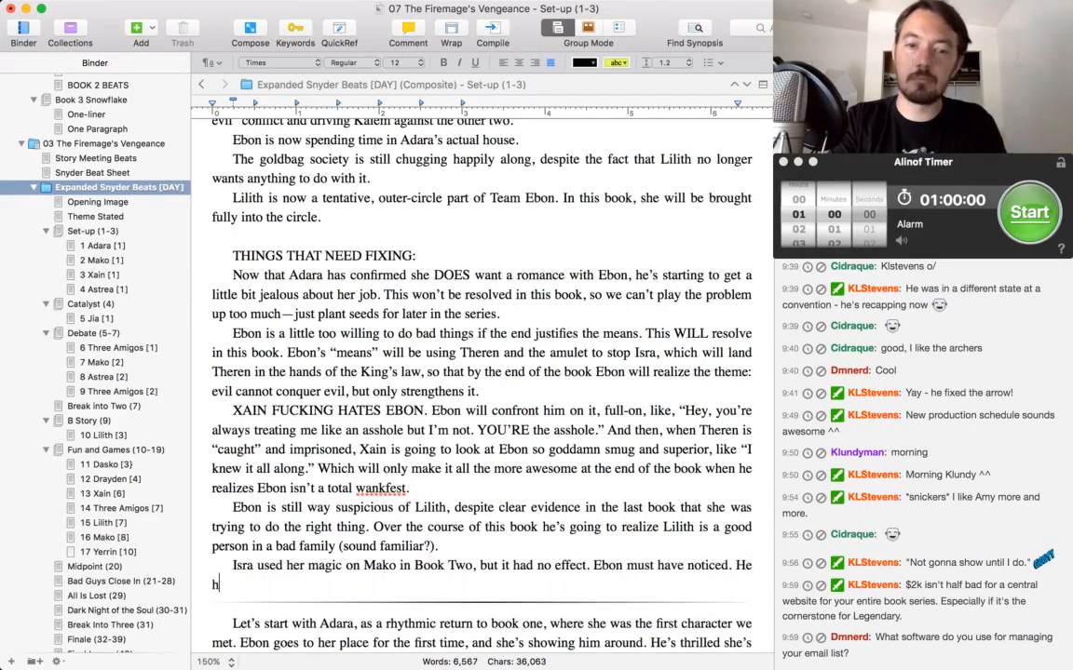
# Complete the Isra note with "Ebon must have noticed, though, importantly, neither Theren nor Kalem would have seen this.", italicizing "neither" through "this".
pyautogui.press('BackSpace')
pyautogui.press('BackSpace')
pyautogui.press('BackSpace')
pyautogui.press('BackSpace')
pyautogui.press('BackSpace')
pyautogui.press('BackSpace')
pyautogui.press('BackSpace')
pyautogui.press('BackSpace')
pyautogui.press('BackSpace')
pyautogui.press('BackSpace')
pyautogui.press('BackSpace')
pyautogui.press('BackSpace')
pyautogui.press('BackSpace')
pyautogui.press('BackSpace')
pyautogui.press('BackSpace')
pyautogui.press('BackSpace')
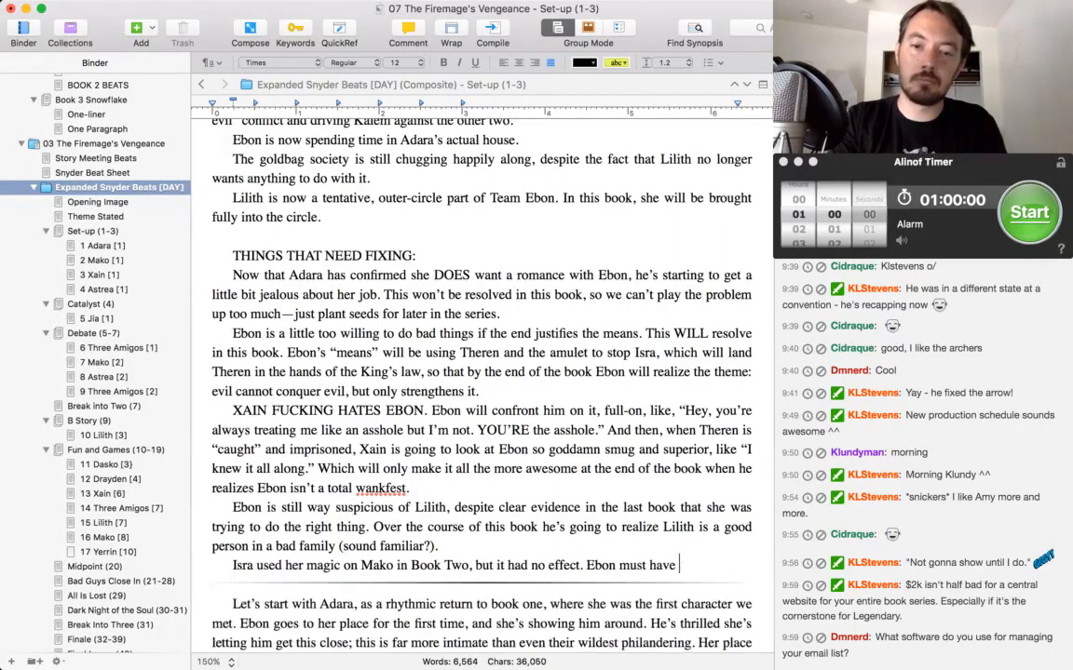
pyautogui.write('iced, though, i')
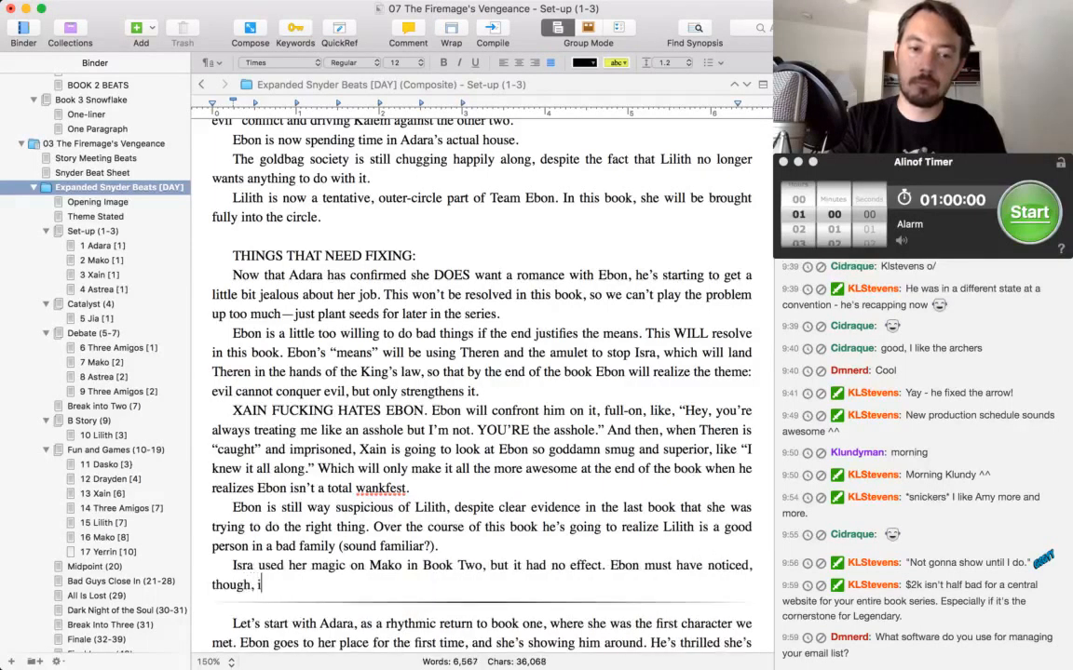
pyautogui.write('mportantly,')
pyautogui.press('super+i')
pyautogui.write('ne')
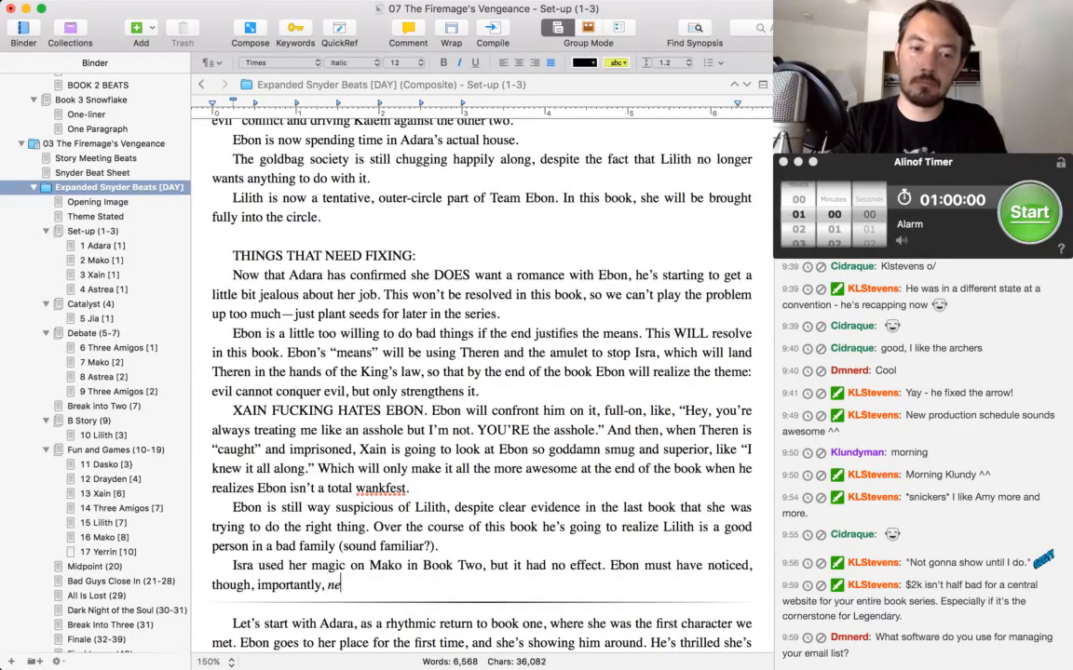
pyautogui.write('ither Theren nor Kal')
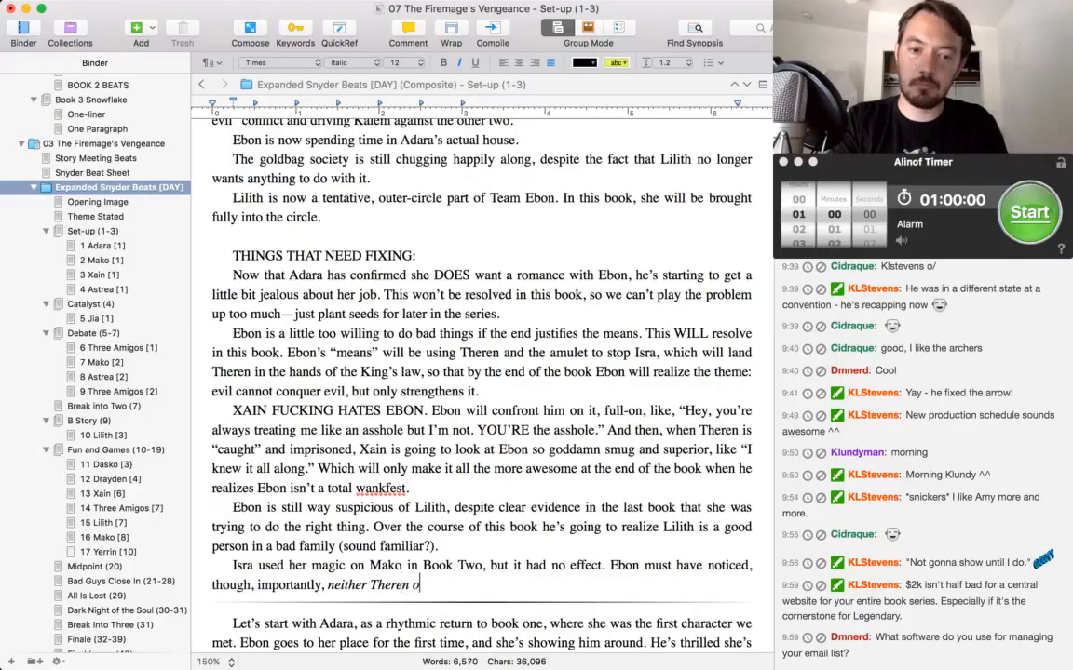
pyautogui.write('em would ha')
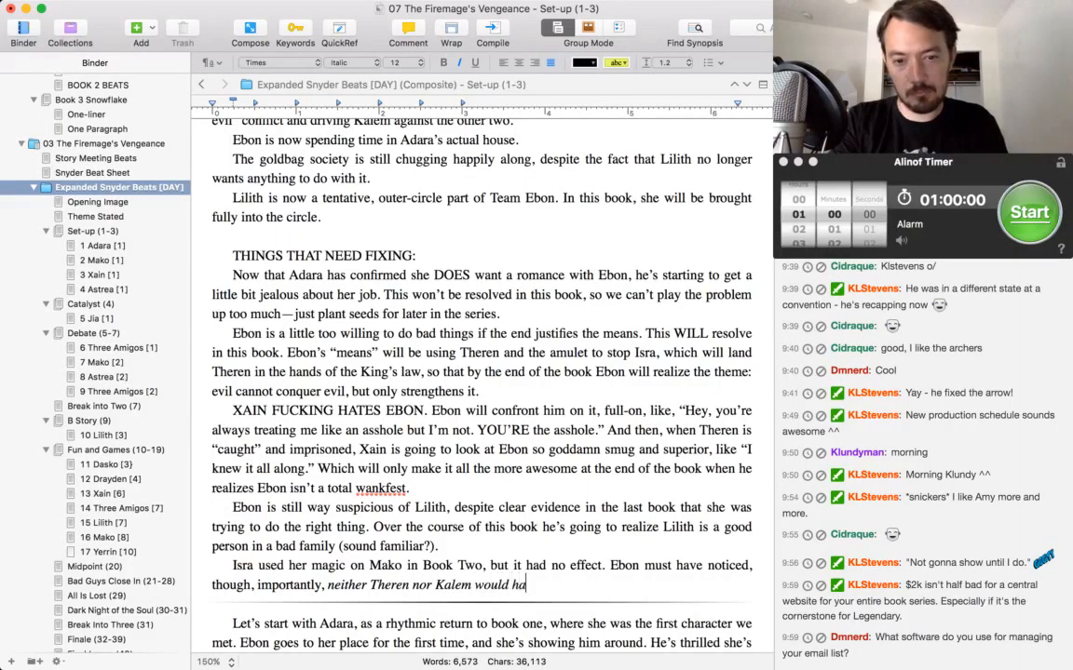
pyautogui.write('ve seen this.')
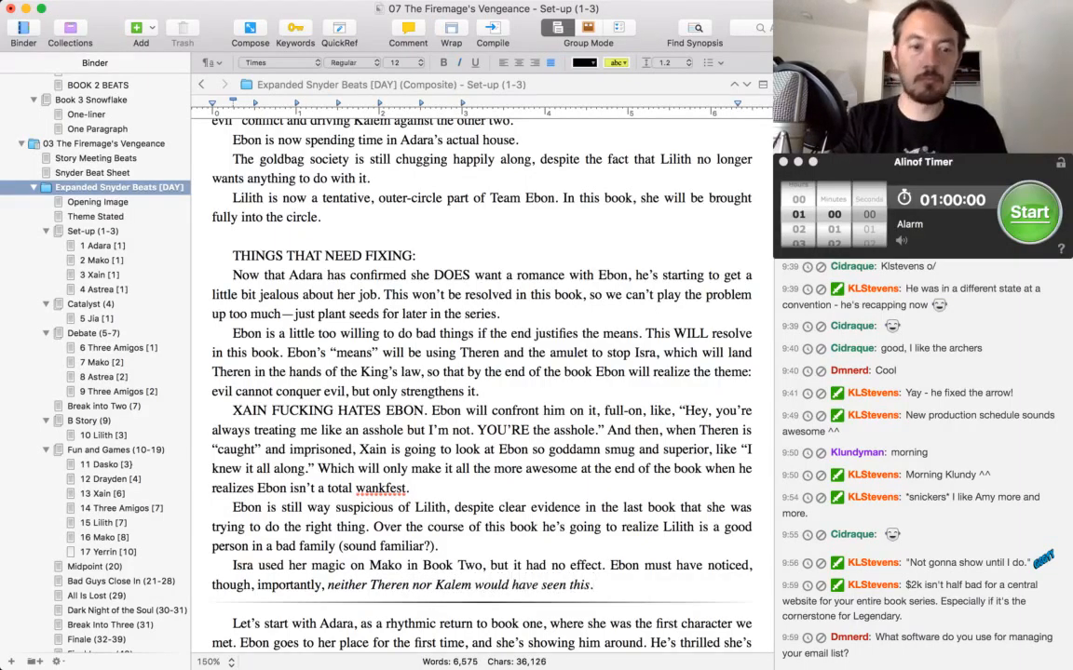
# Start a paragraph after "naive and quixotic as Ebon?" in the Mako scene: "But through this conversation, something is bugging Ebon.", with "something" in italics.
pyautogui.scroll(-3, 481, 372)
pyautogui.scroll(-8, 480, 347)
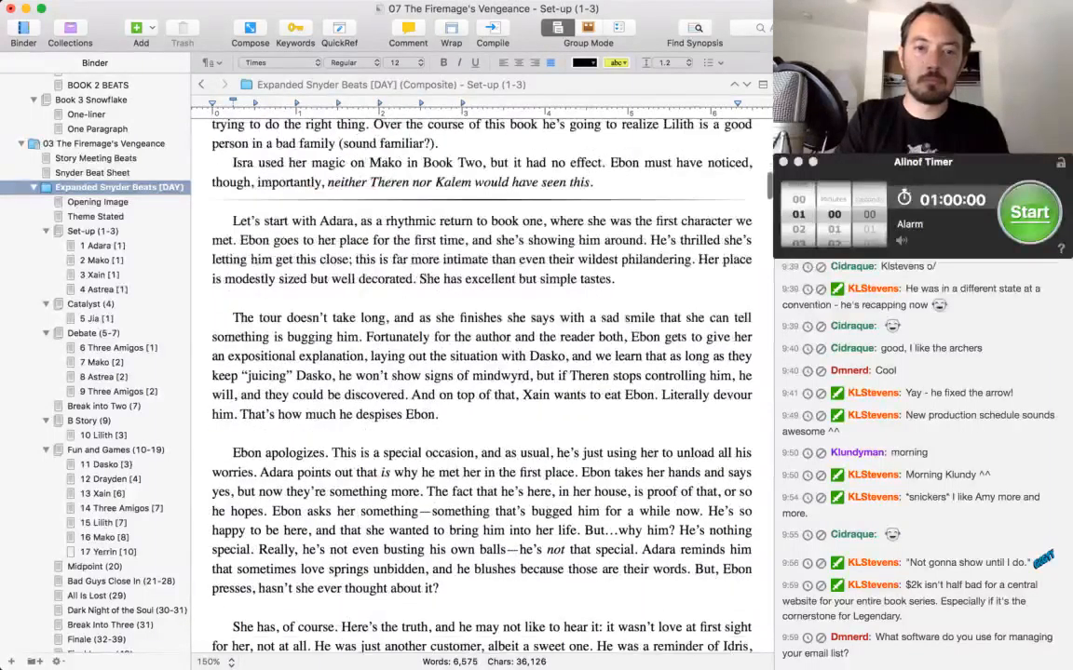
pyautogui.scroll(-15, 481, 372)
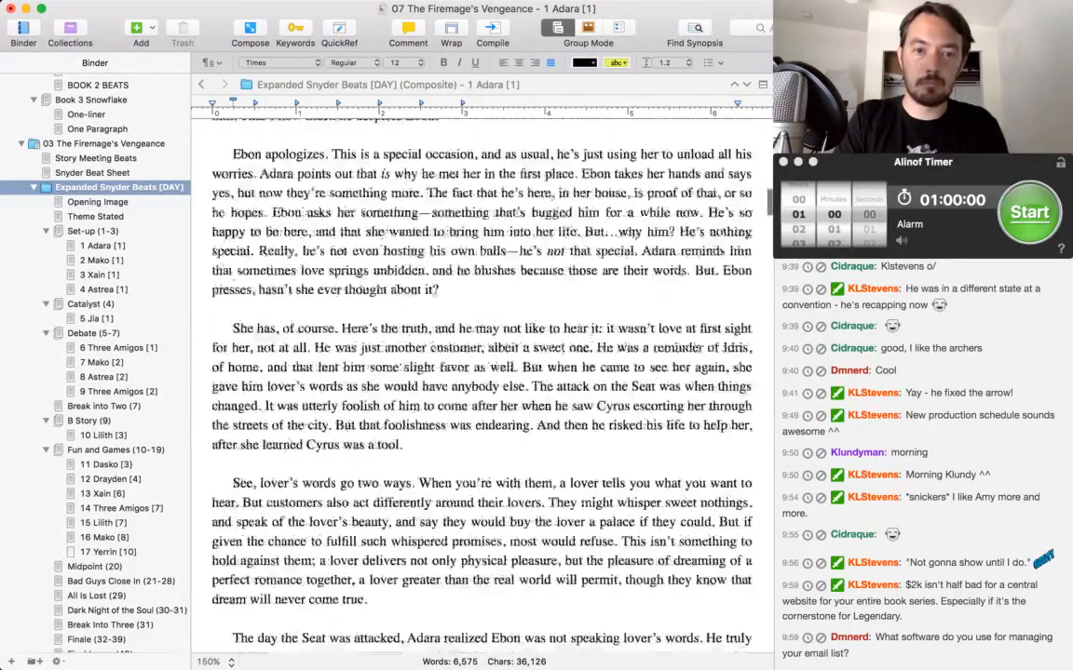
pyautogui.scroll(2, 481, 372)
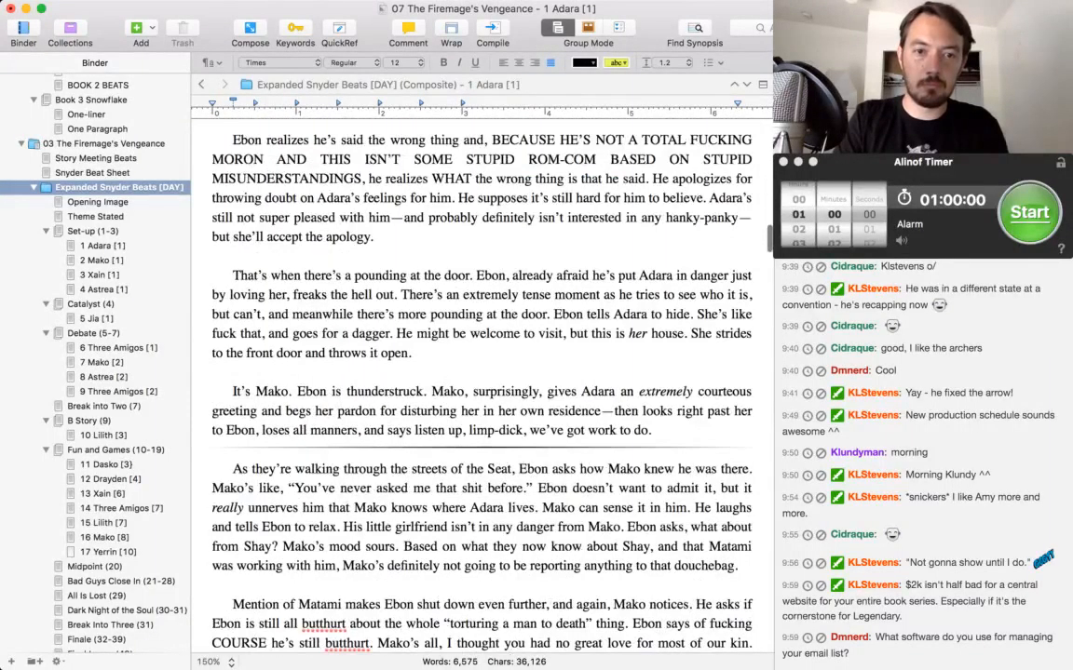
pyautogui.scroll(10, 482, 373)
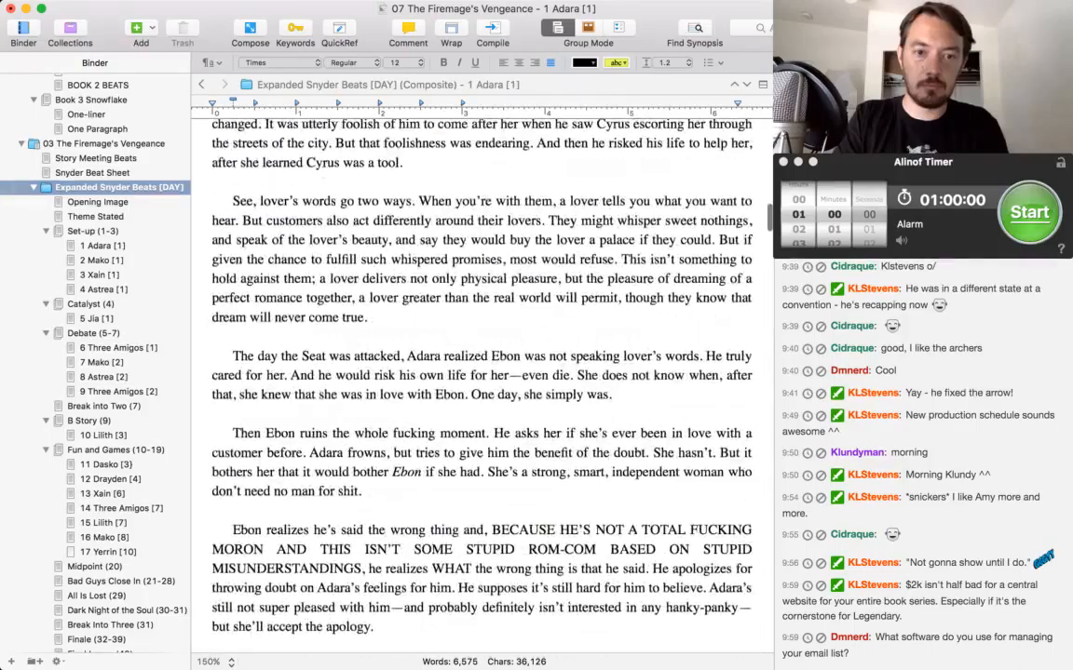
pyautogui.scroll(-20, 482, 372)
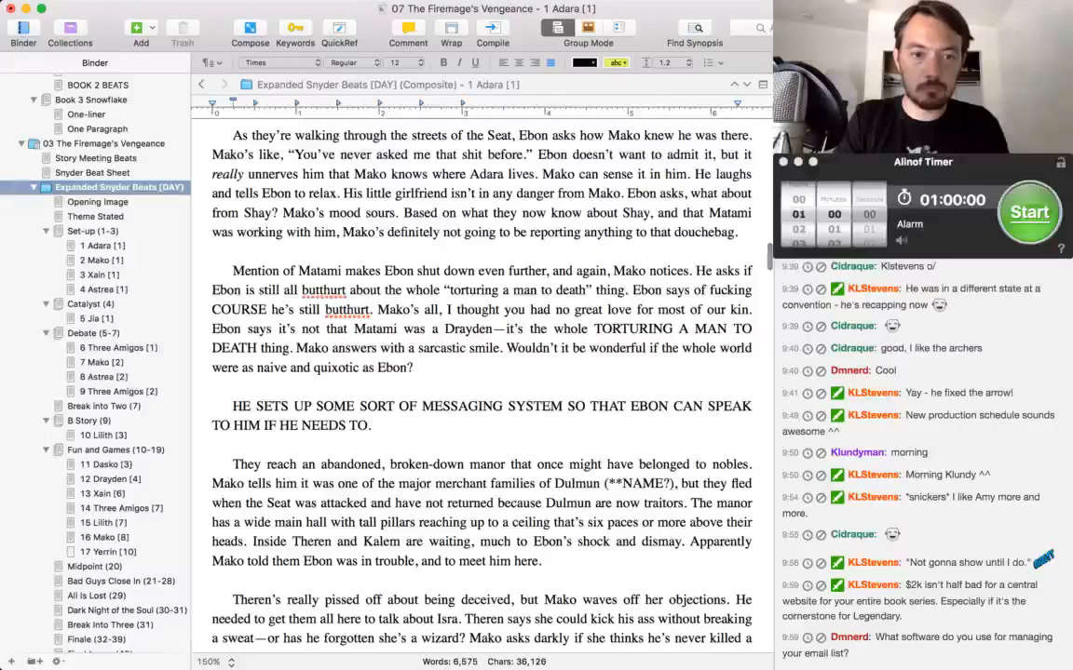
pyautogui.click(413, 367)
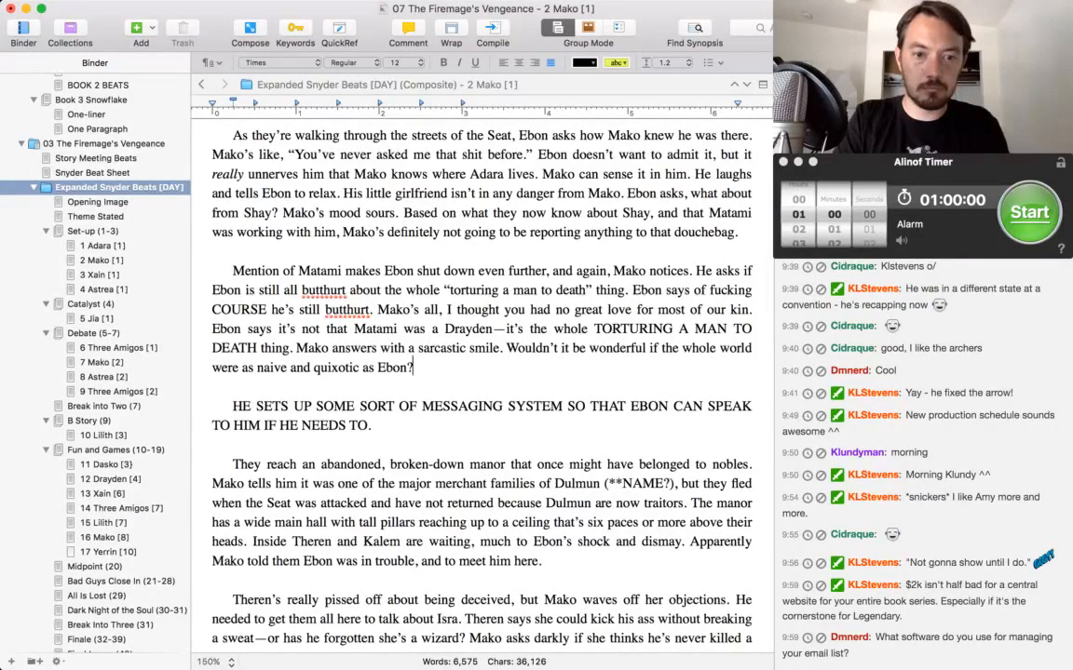
pyautogui.press('Return')
pyautogui.press('Return')
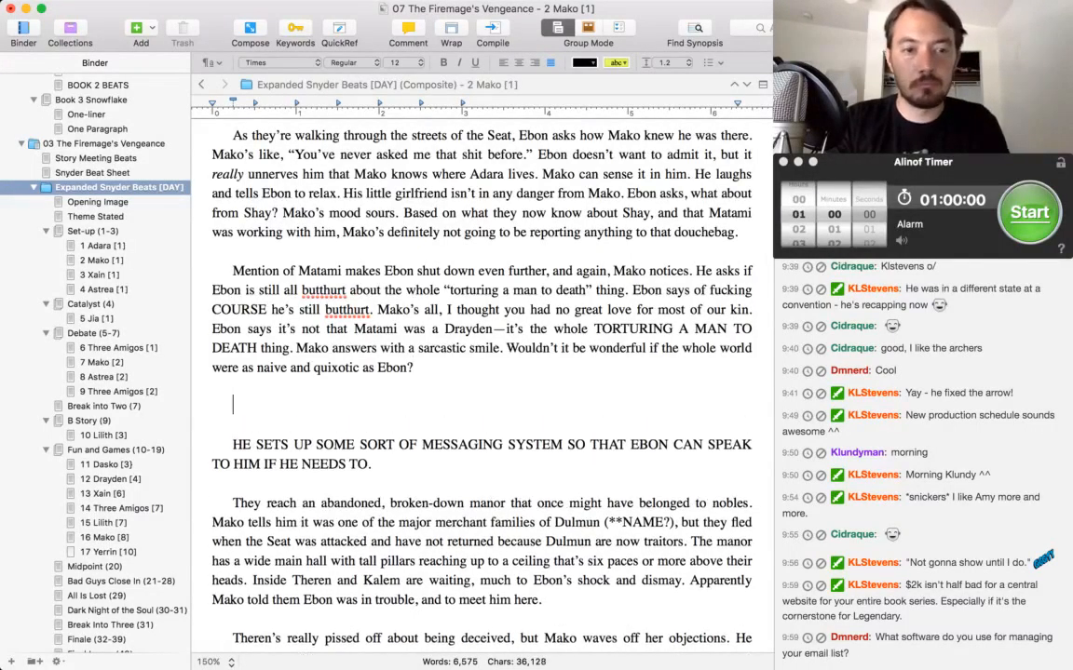
pyautogui.write('But through ')
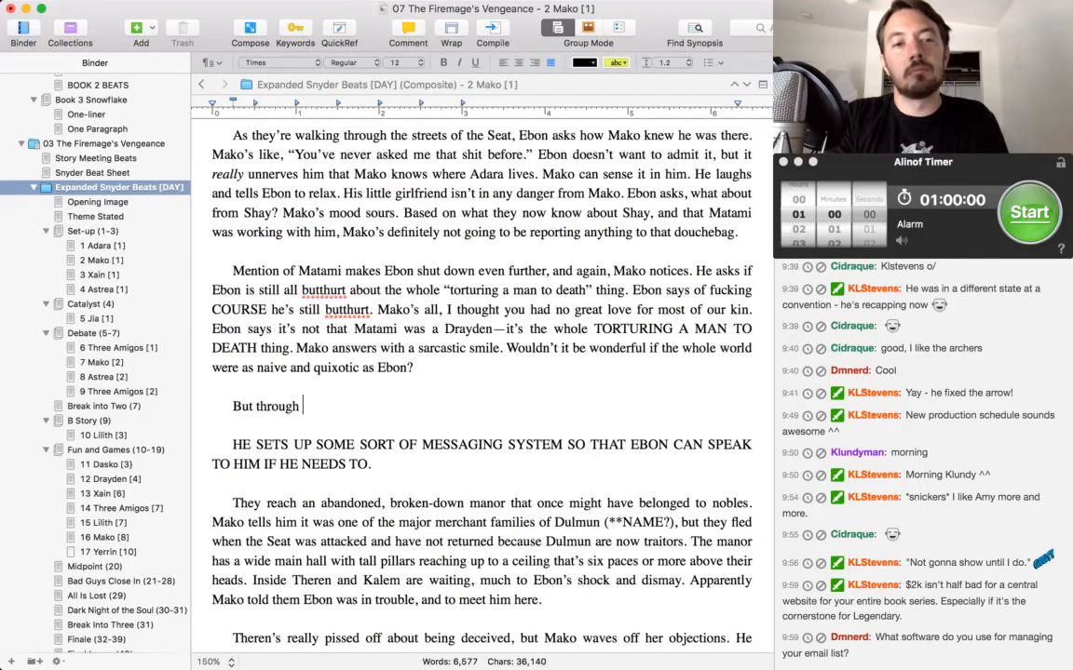
pyautogui.write('this conversation,')
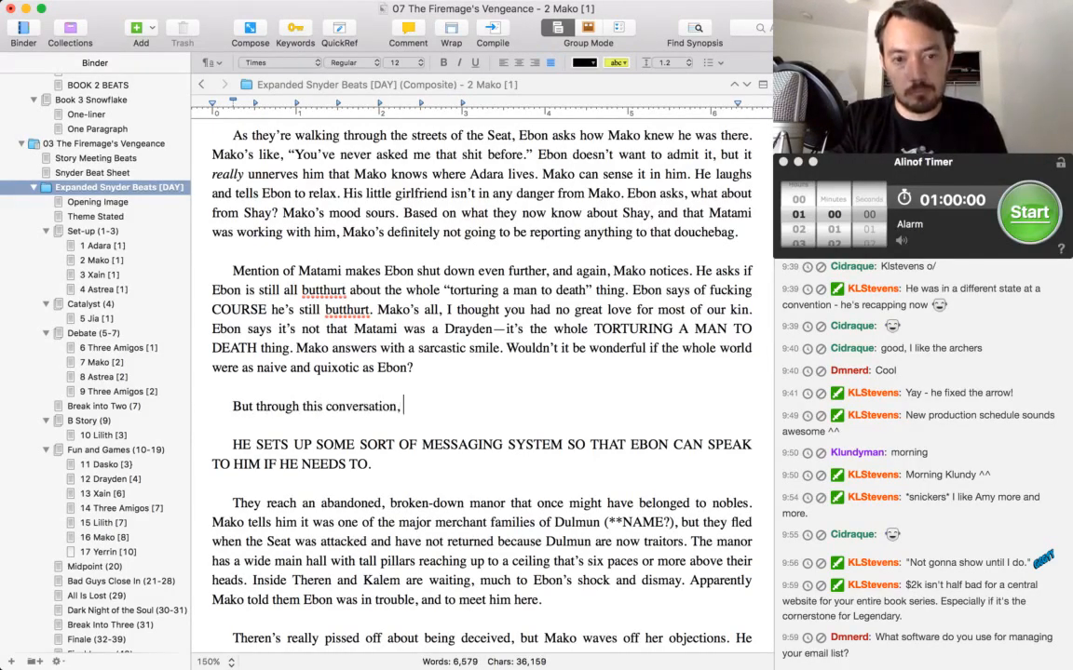
pyautogui.press('super+i')
pyautogui.write('something')
pyautogui.press('super+i')
pyautogui.write('is bugging Ebon. He saw ')
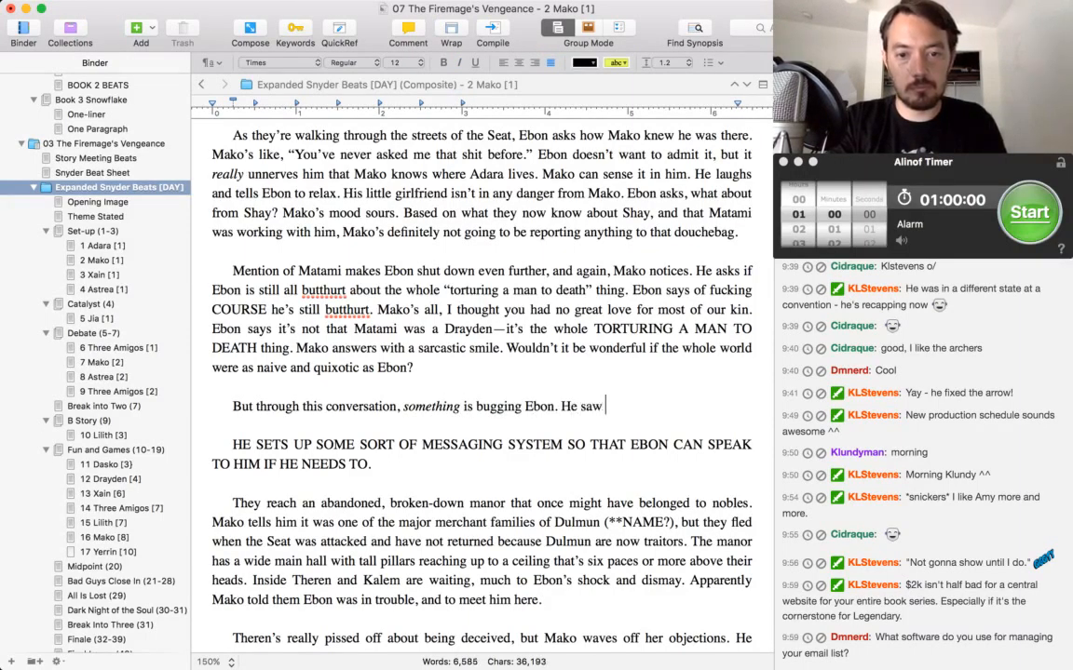
pyautogui.write('Mako fight Isr')
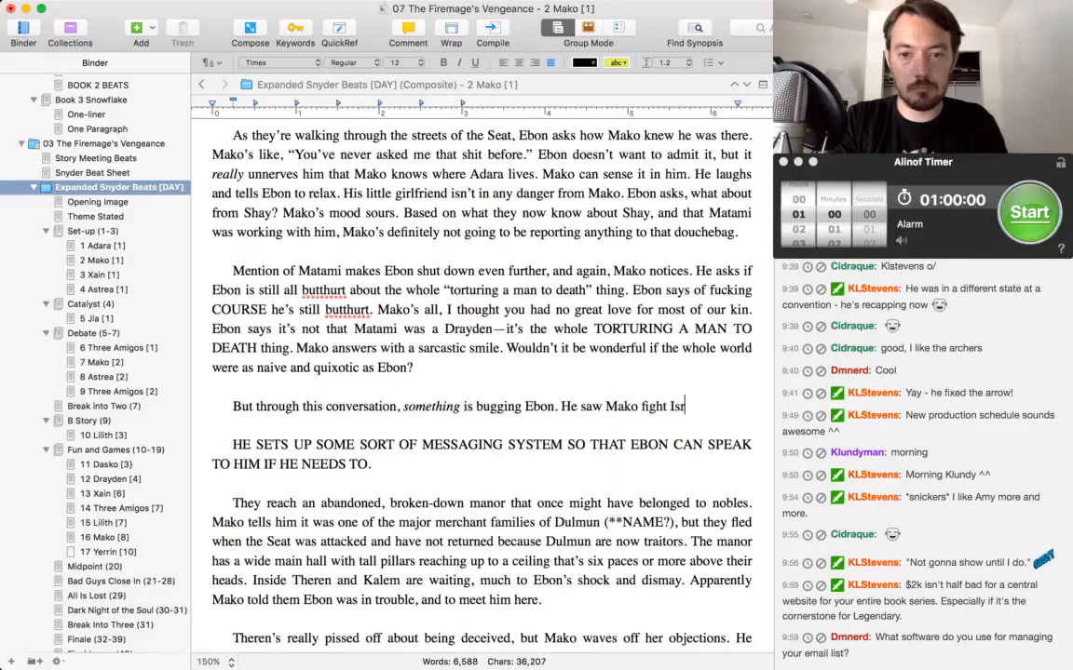
pyautogui.write("a in Xain's house. ")
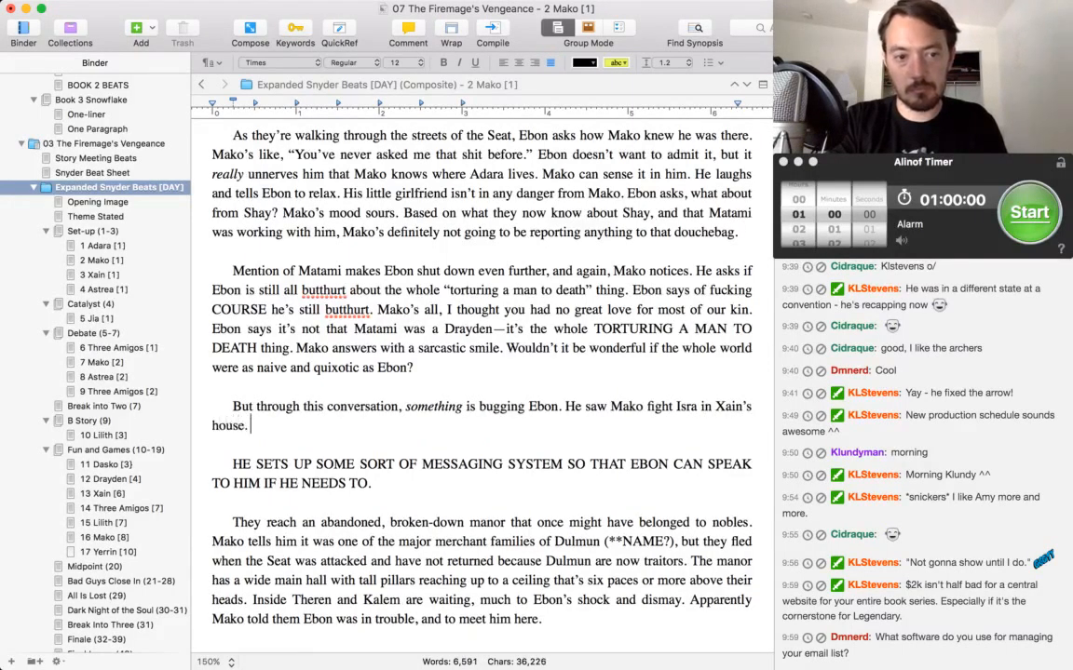
pyautogui.write('He saw ')
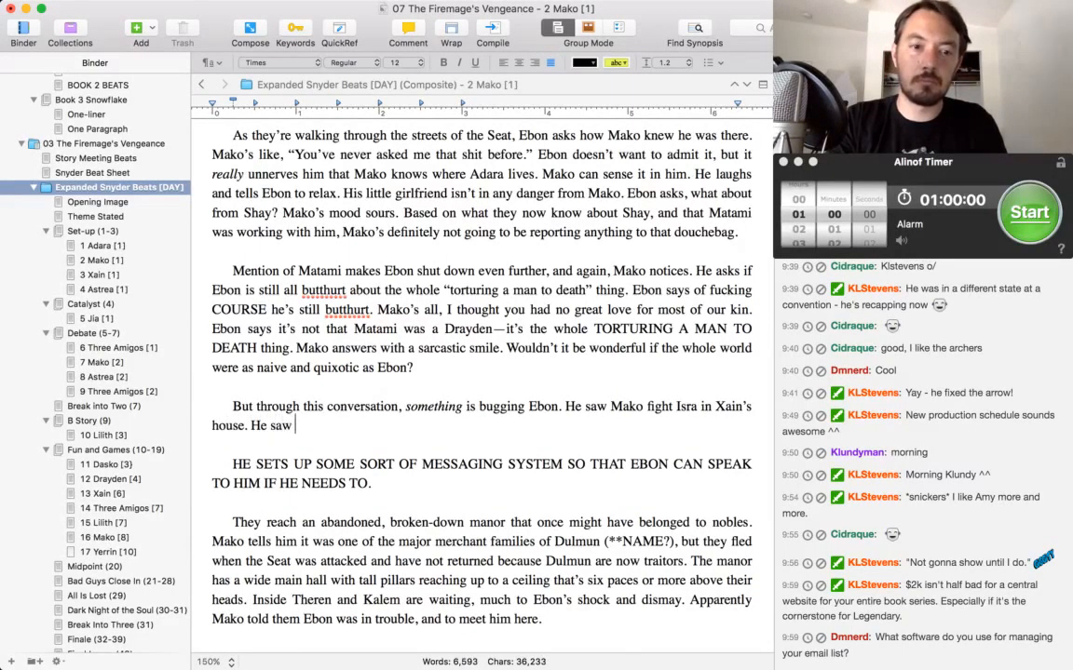
pyautogui.write('Isra use magic ')
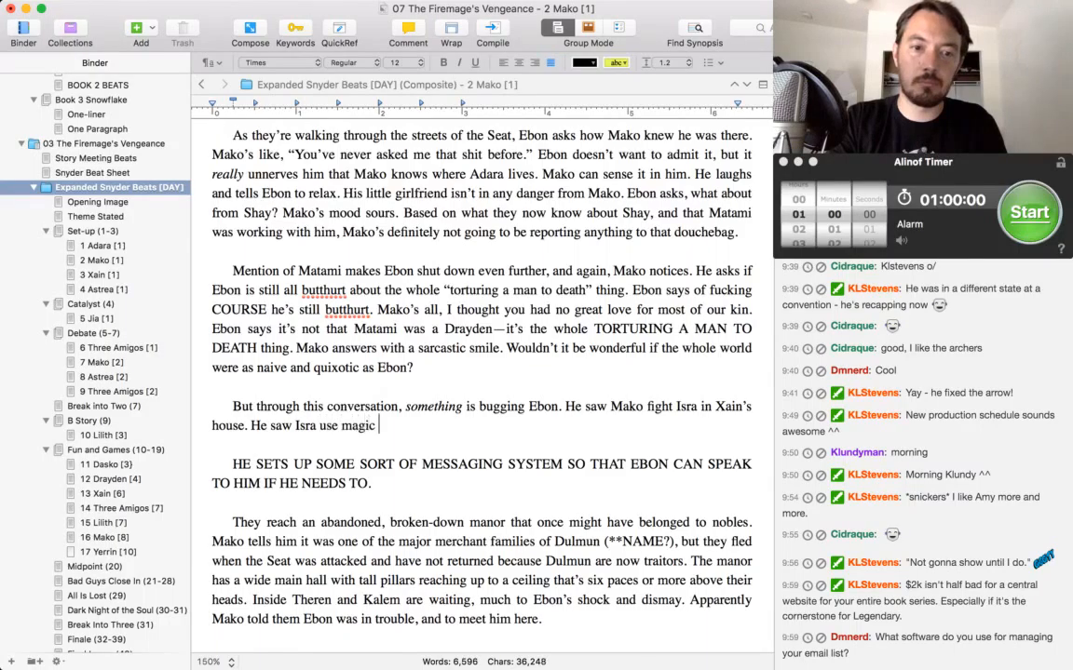
pyautogui.write('on Mako, and the ma')
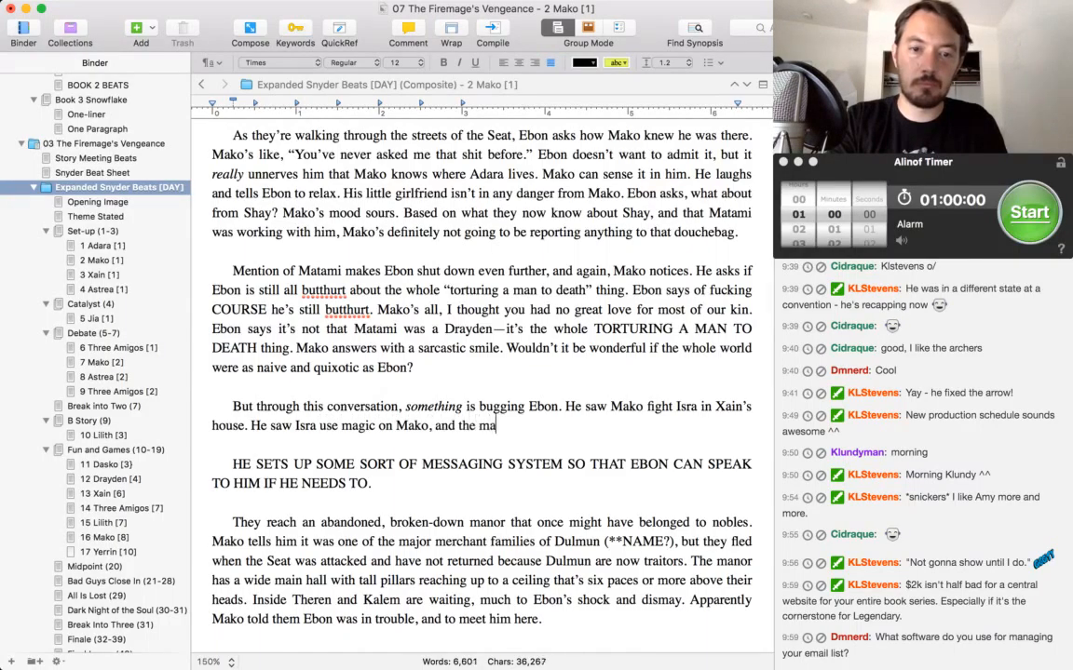
pyautogui.write('gic ')
pyautogui.write('fizzled')
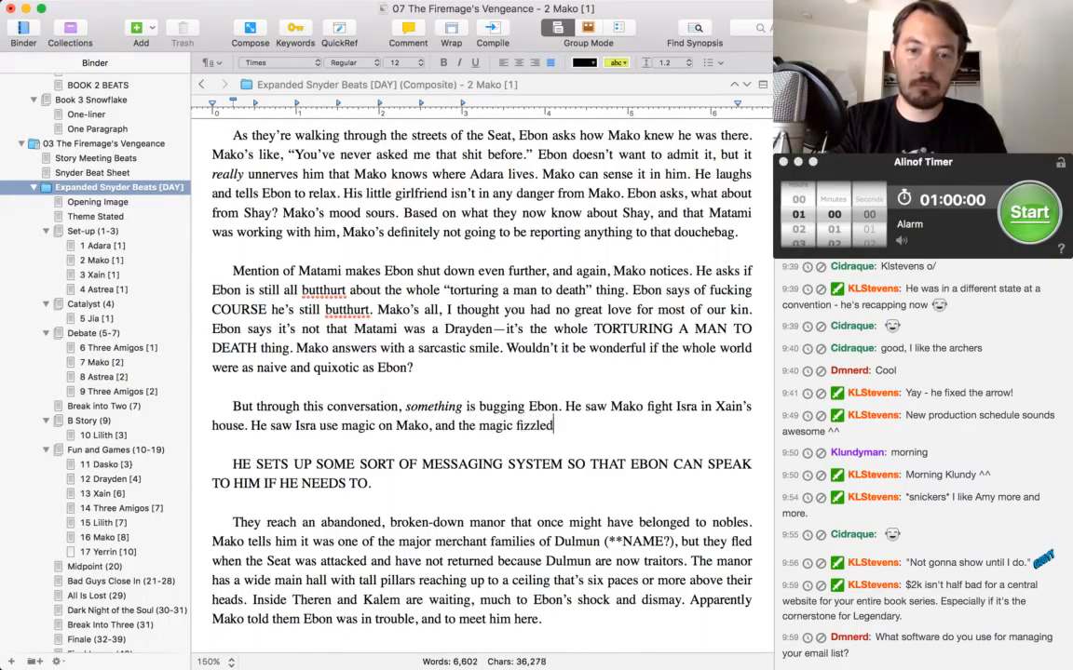
pyautogui.write(' away to nothing.')
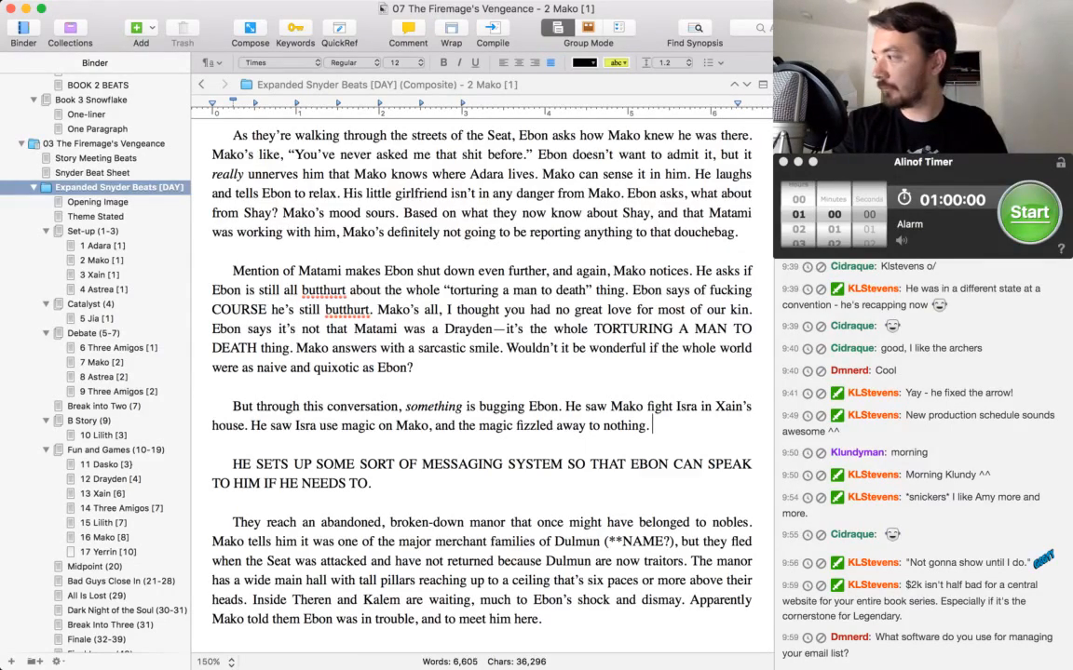
pyautogui.write("He doesn't dare ")
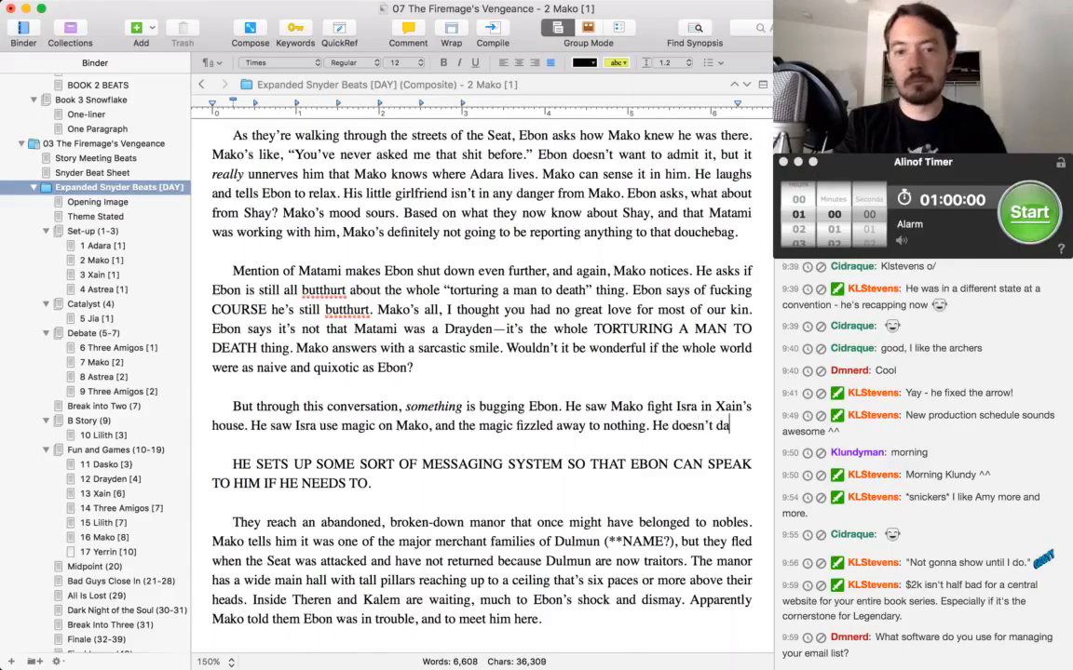
pyautogui.write('ask Mako about')
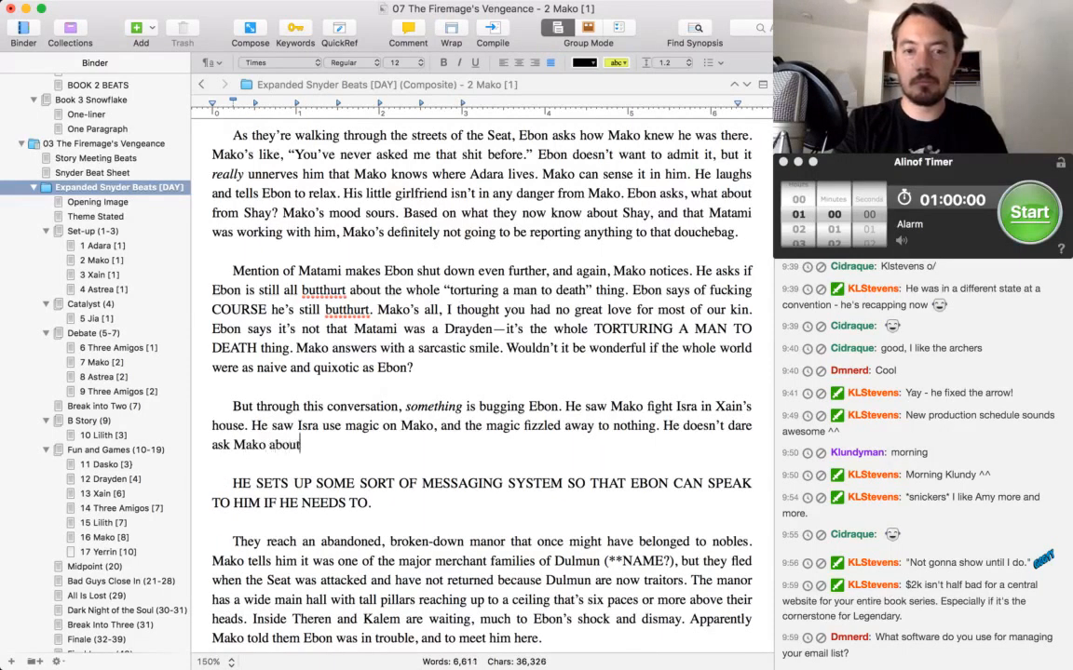
pyautogui.write(' that, though')
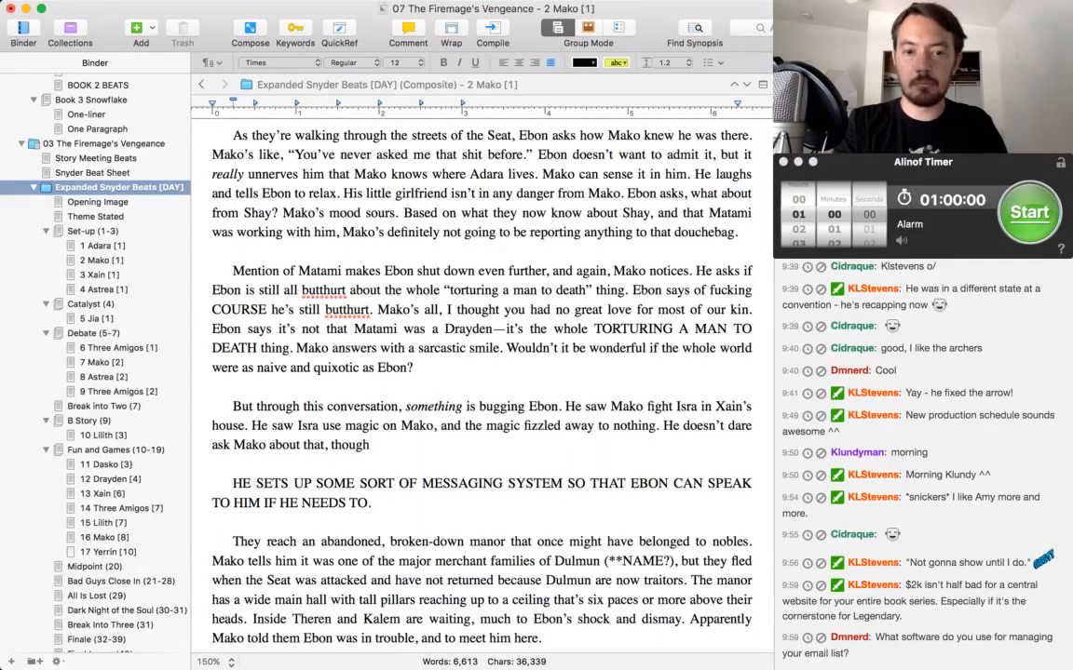
pyautogui.press('BackSpace')
pyautogui.press('BackSpace')
pyautogui.press('BackSpace')
pyautogui.press('BackSpace')
pyautogui.press('BackSpace')
pyautogui.press('BackSpace')
pyautogui.press('BackSpace')
pyautogui.press('BackSpace')
pyautogui.press('BackSpace')
pyautogui.press('BackSpace')
pyautogui.press('BackSpace')
pyautogui.press('BackSpace')
pyautogui.press('BackSpace')
pyautogui.press('BackSpace')
pyautogui.press('BackSpace')
pyautogui.press('BackSpace')
pyautogui.press('BackSpace')
pyautogui.press('BackSpace')
pyautogui.press('BackSpace')
pyautogui.press('BackSpace')
# Continue the paragraph with "Something warns him not to ask Mako about that, though—some unnamed feeling he can't describe.".
pyautogui.write('Something')
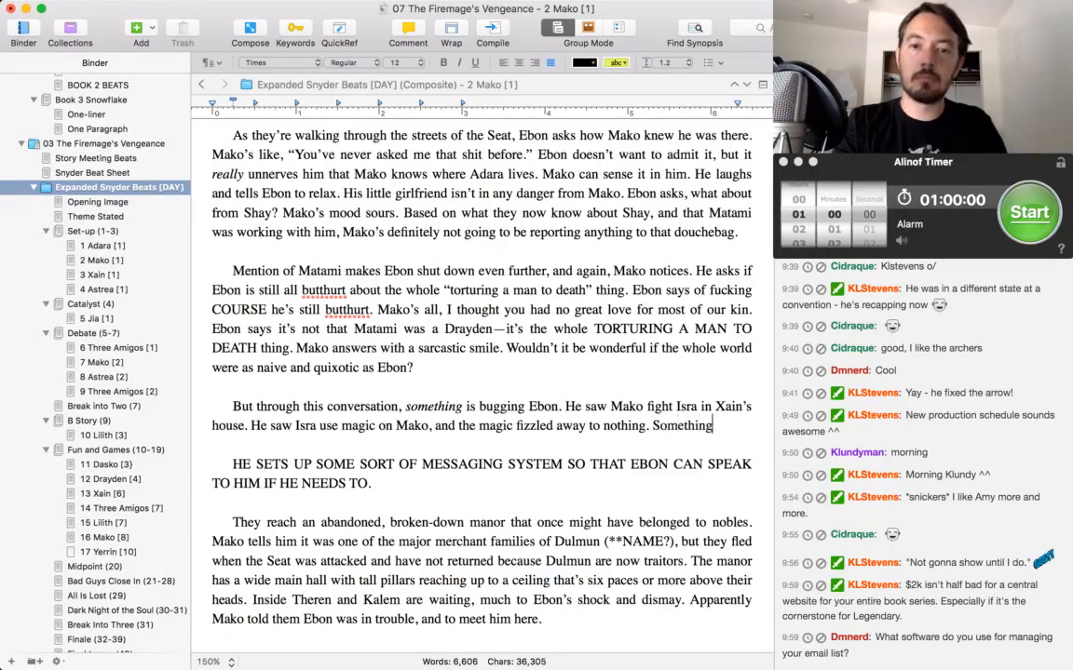
pyautogui.write(' warns him not ')
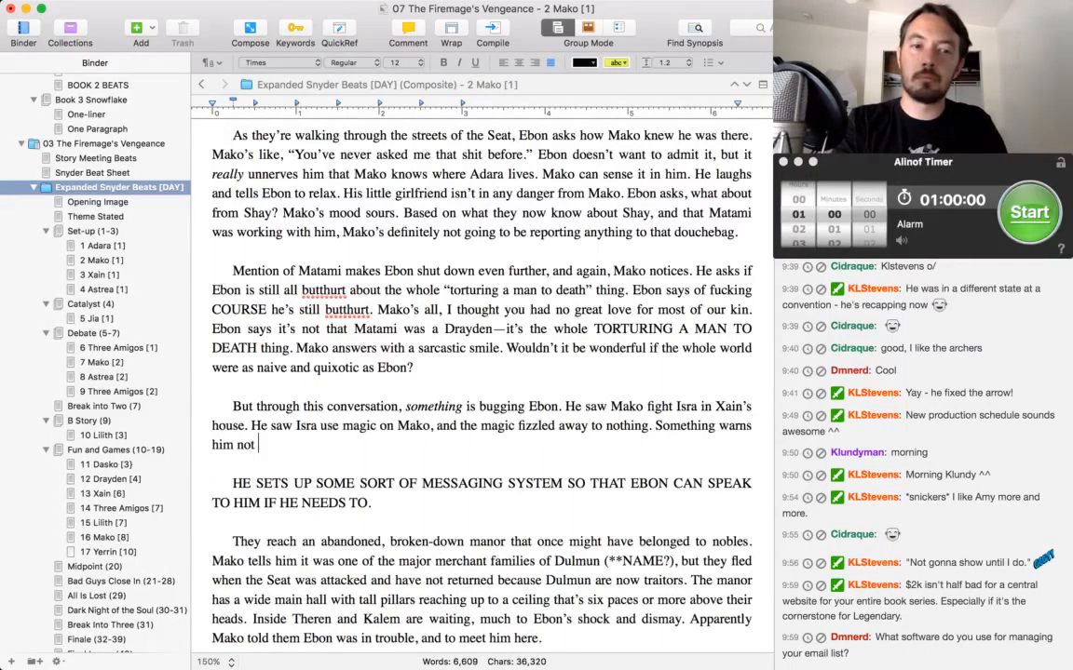
pyautogui.write('to ask Mako about that.')
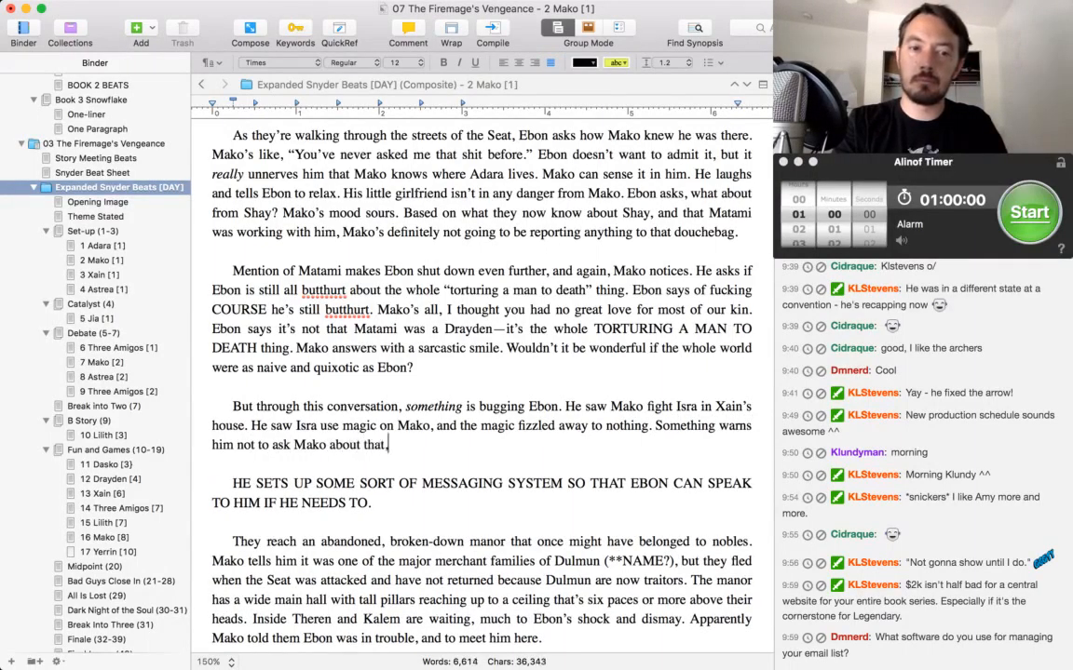
pyautogui.press('BackSpace')
pyautogui.write(', though—some unnamed feeling,')
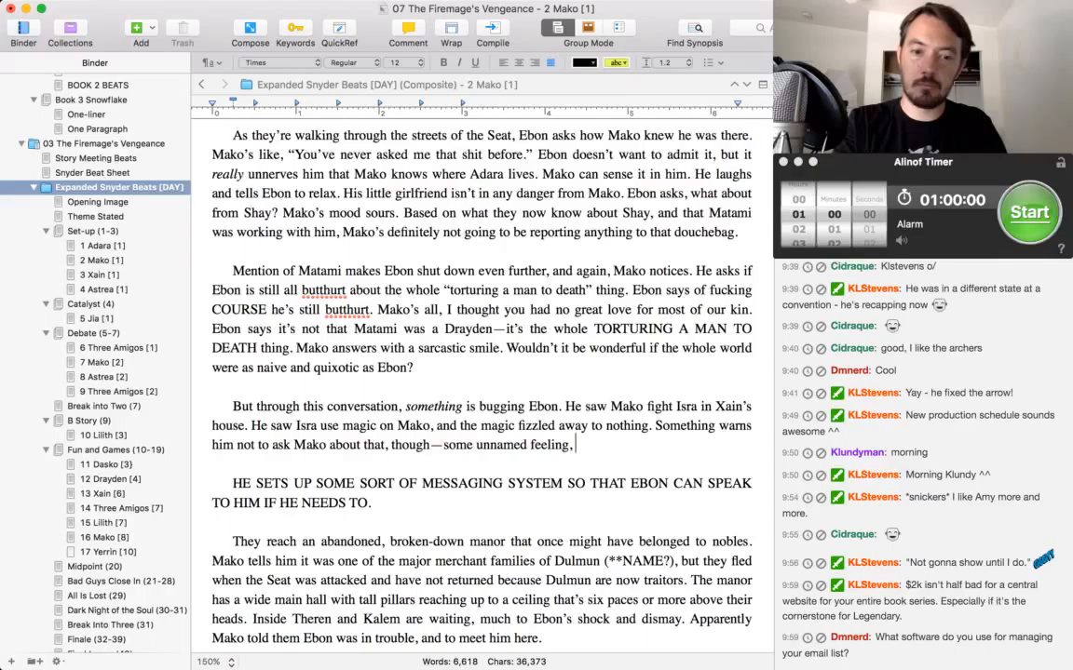
pyautogui.press('BackSpace')
pyautogui.write('h')
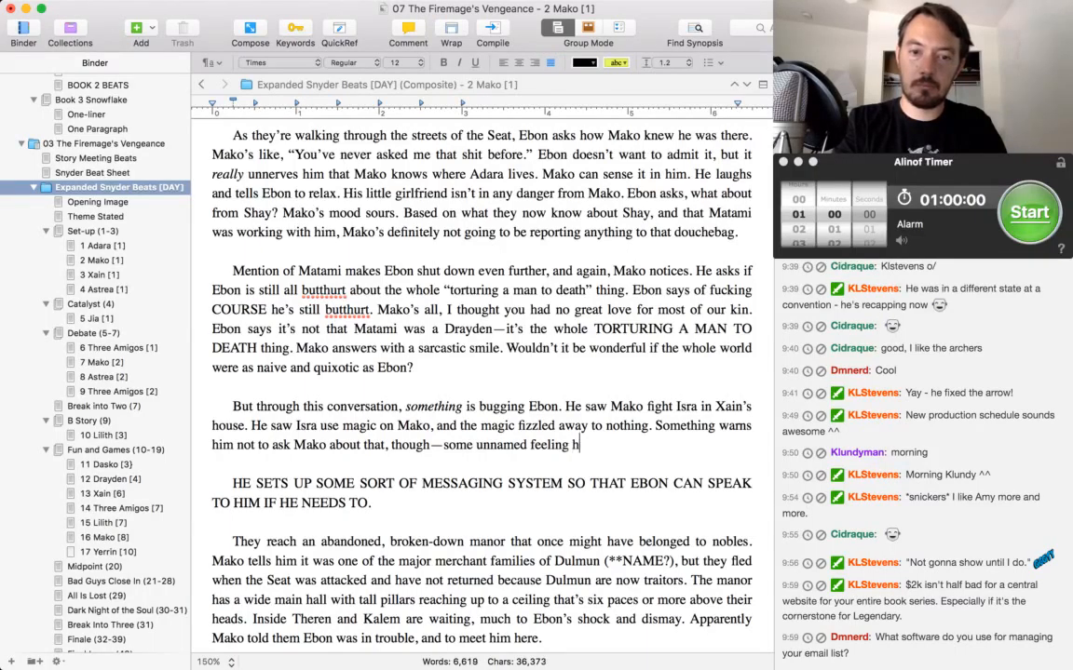
pyautogui.write("e can't describe.")
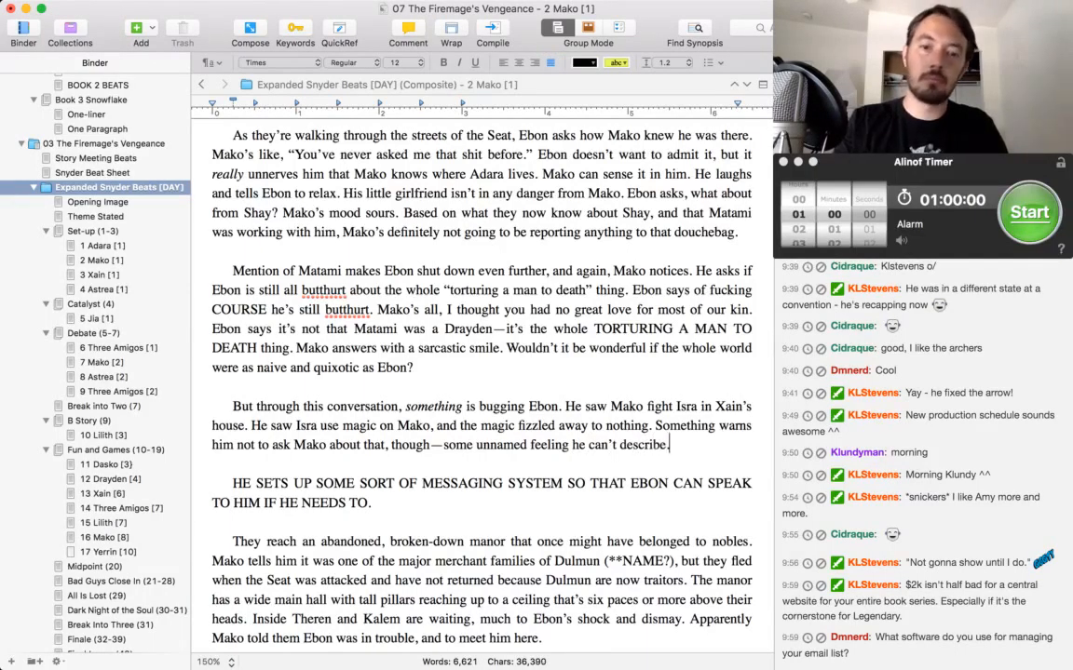
# Read on through the Mako scene, from the messaging system note to the paragraph about the family Yerrin and Dasko's mindwyrd.
pyautogui.press('Down')
pyautogui.press('Down')
pyautogui.press('Down')
pyautogui.press('Down')
pyautogui.press('Up')
pyautogui.press('Up')
pyautogui.press('Up')
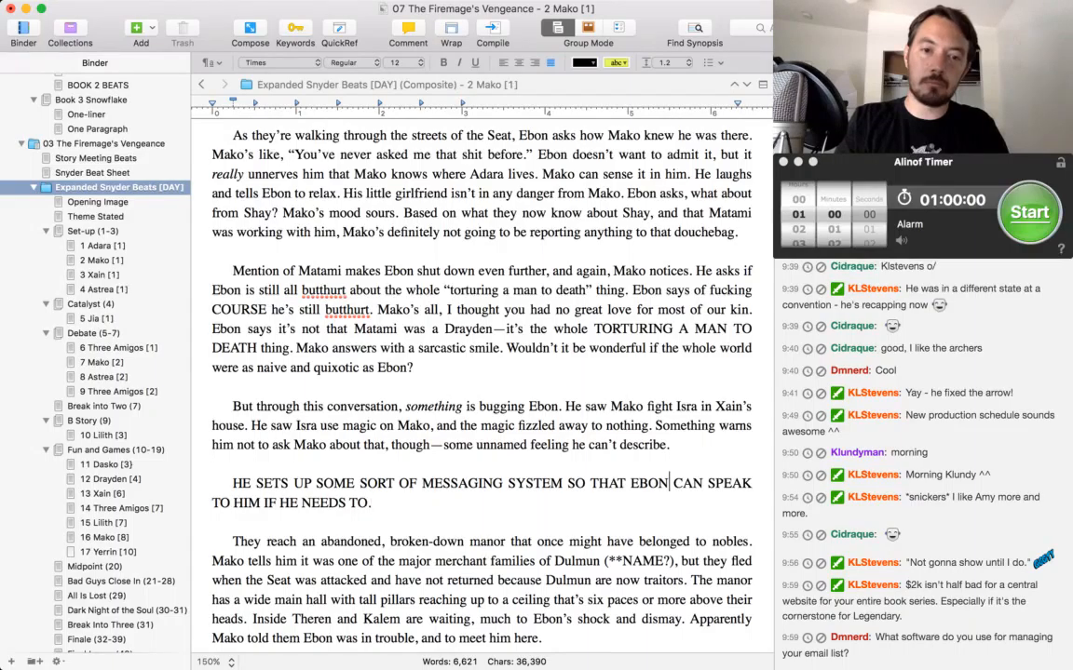
pyautogui.press('Up')
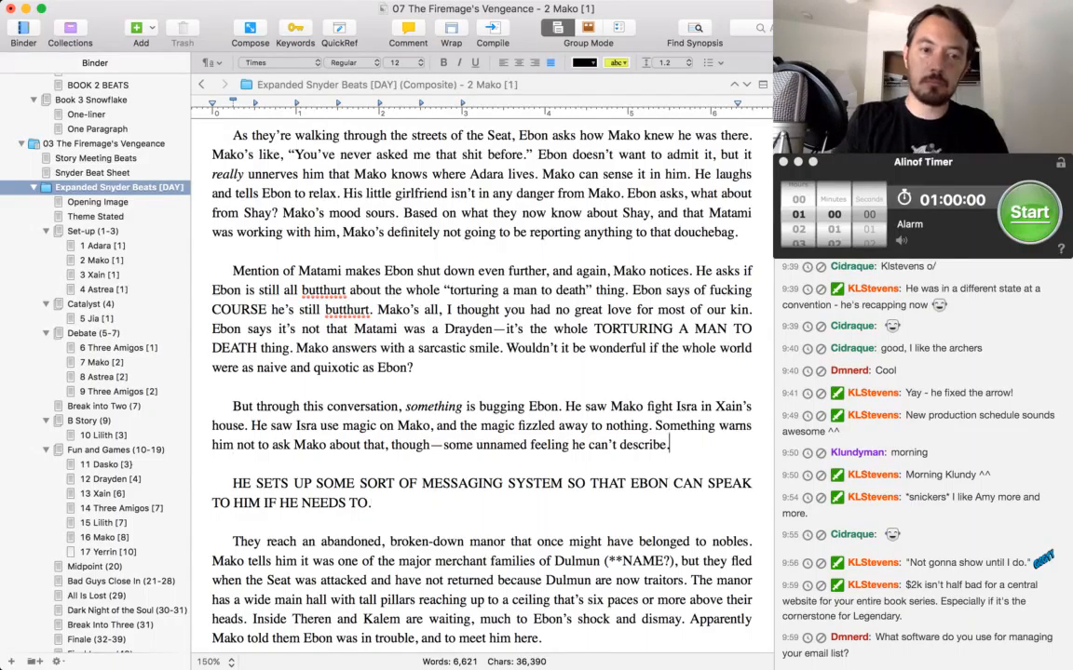
pyautogui.scroll(-3, 480, 382)
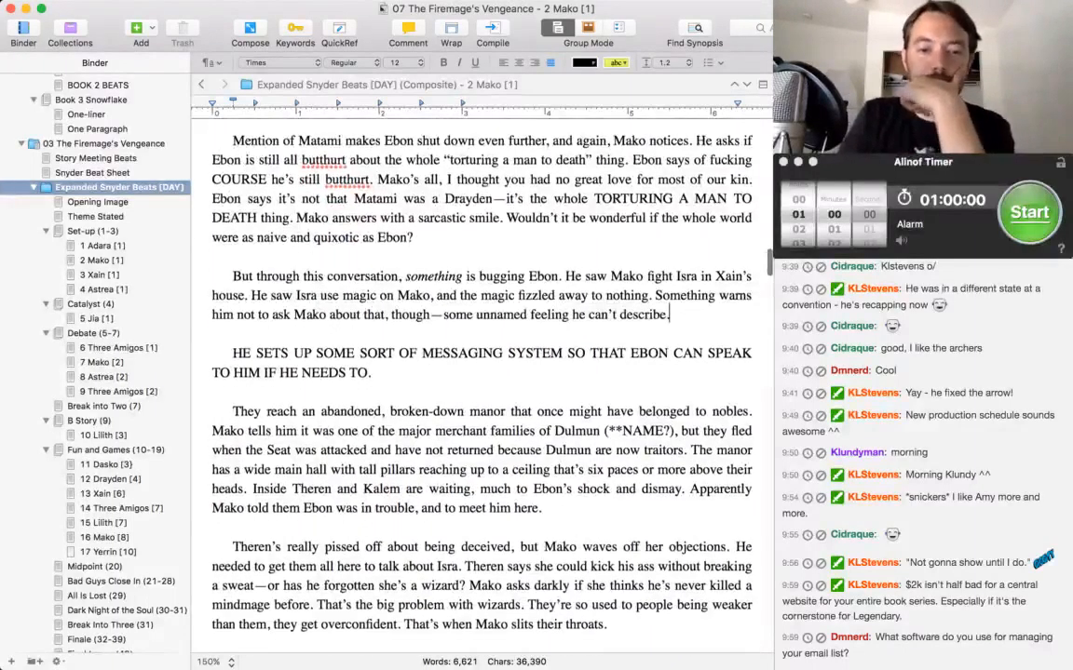
pyautogui.scroll(-2, 480, 382)
pyautogui.scroll(-2, 479, 382)
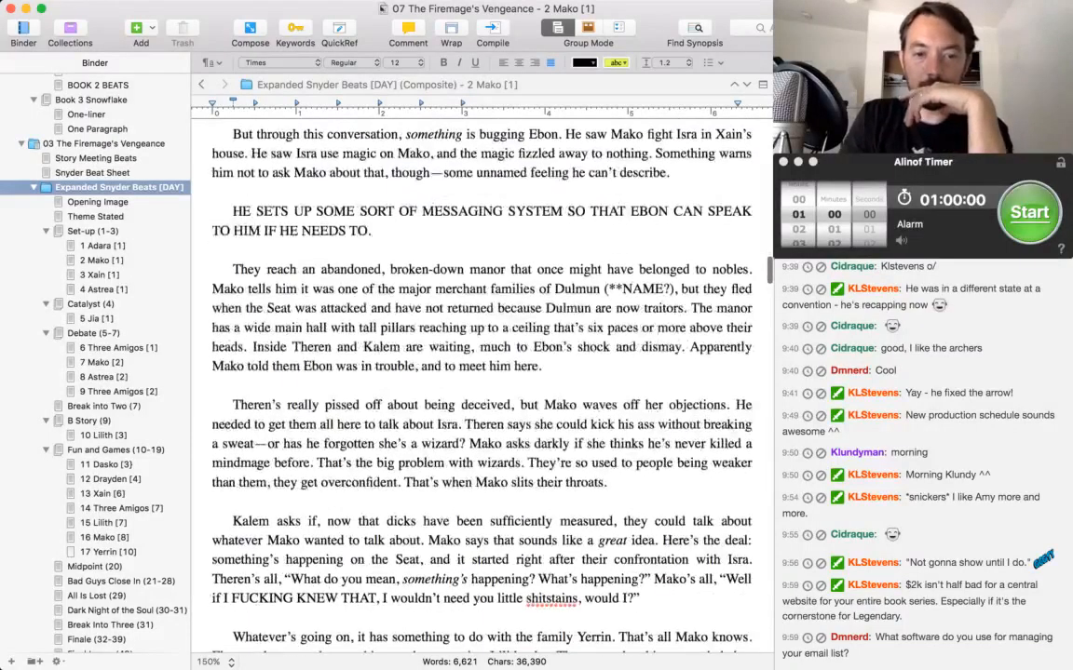
pyautogui.scroll(-1, 479, 381)
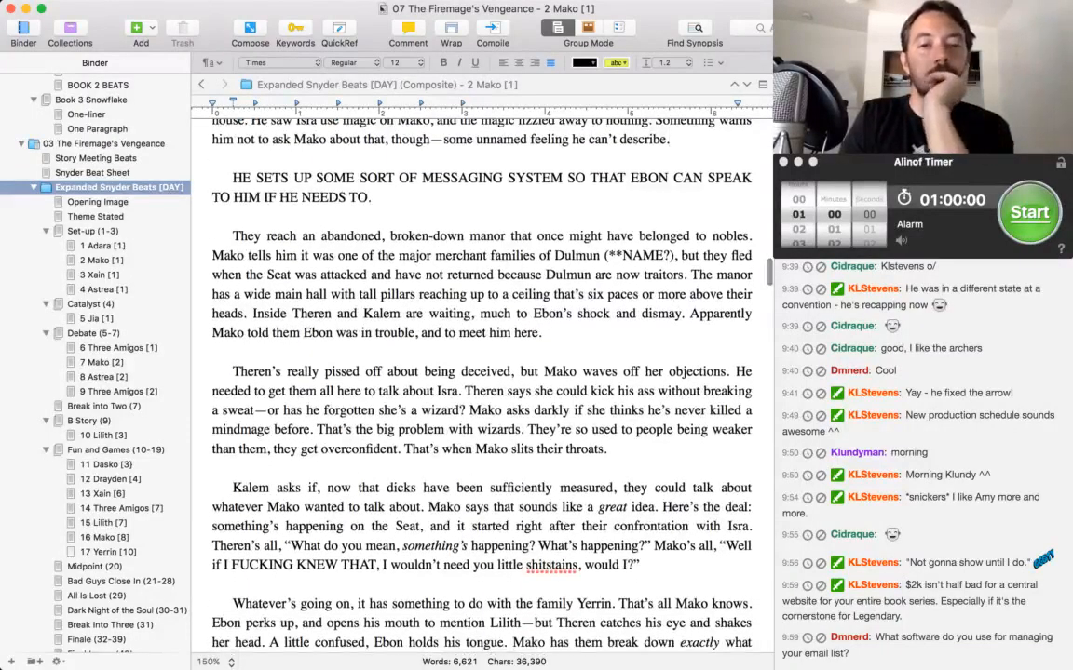
pyautogui.scroll(-3, 480, 382)
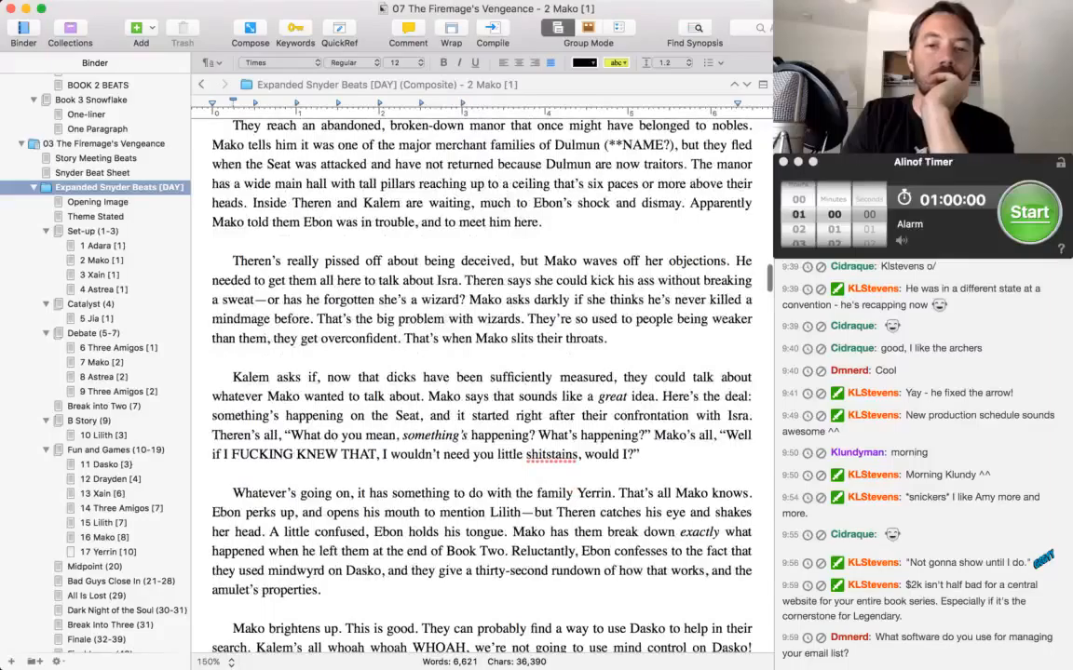
pyautogui.scroll(-1, 480, 382)
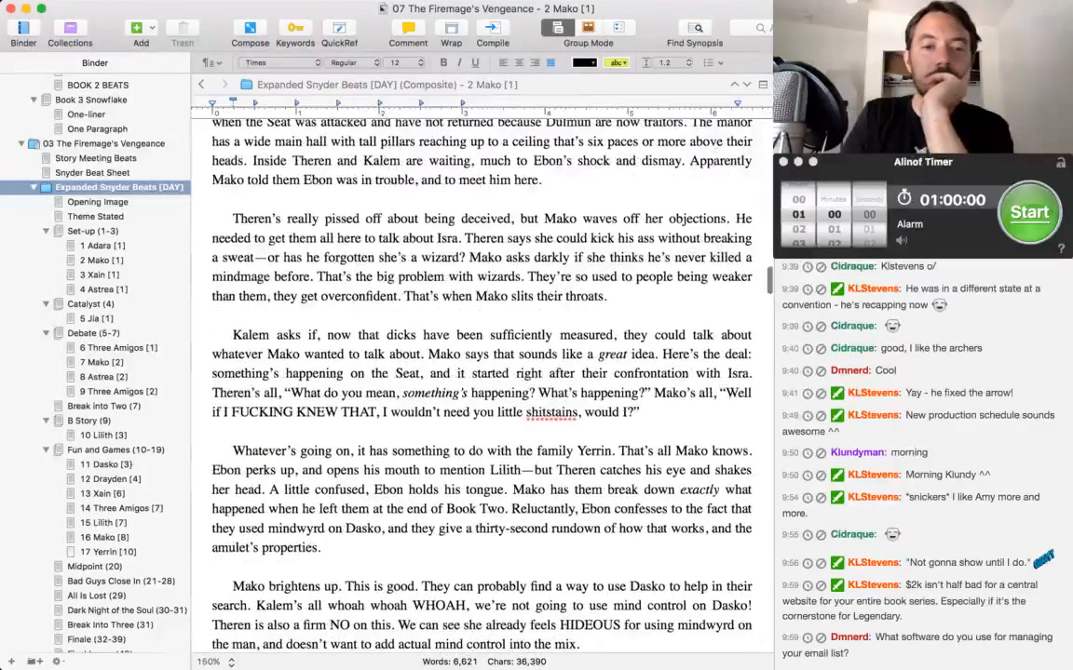
pyautogui.scroll(-1, 479, 382)
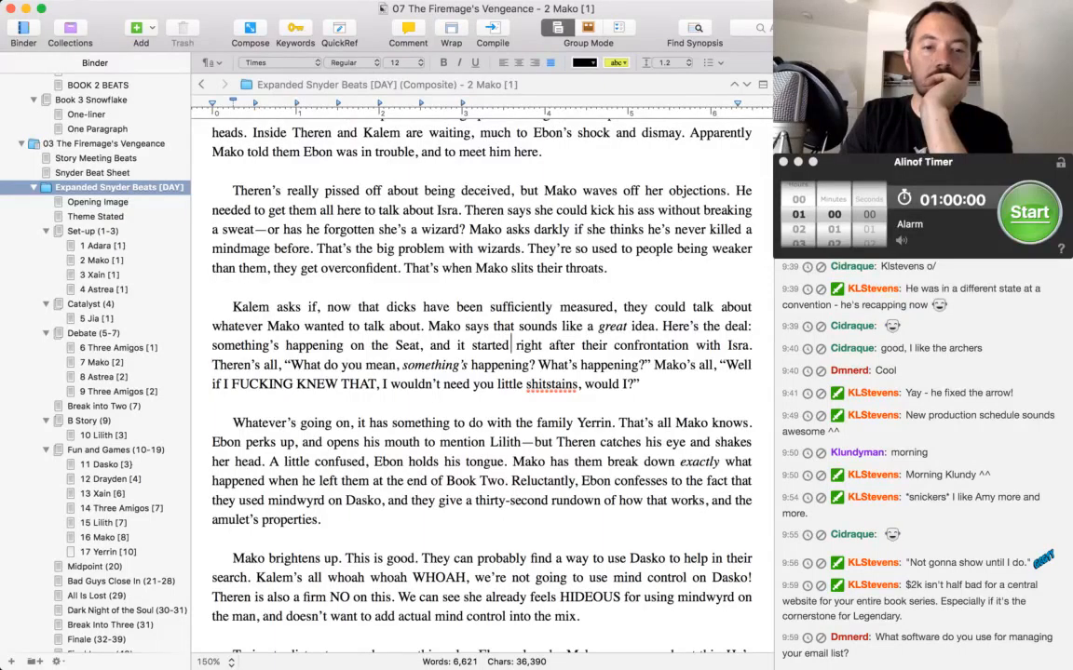
pyautogui.scroll(-1, 470, 394)
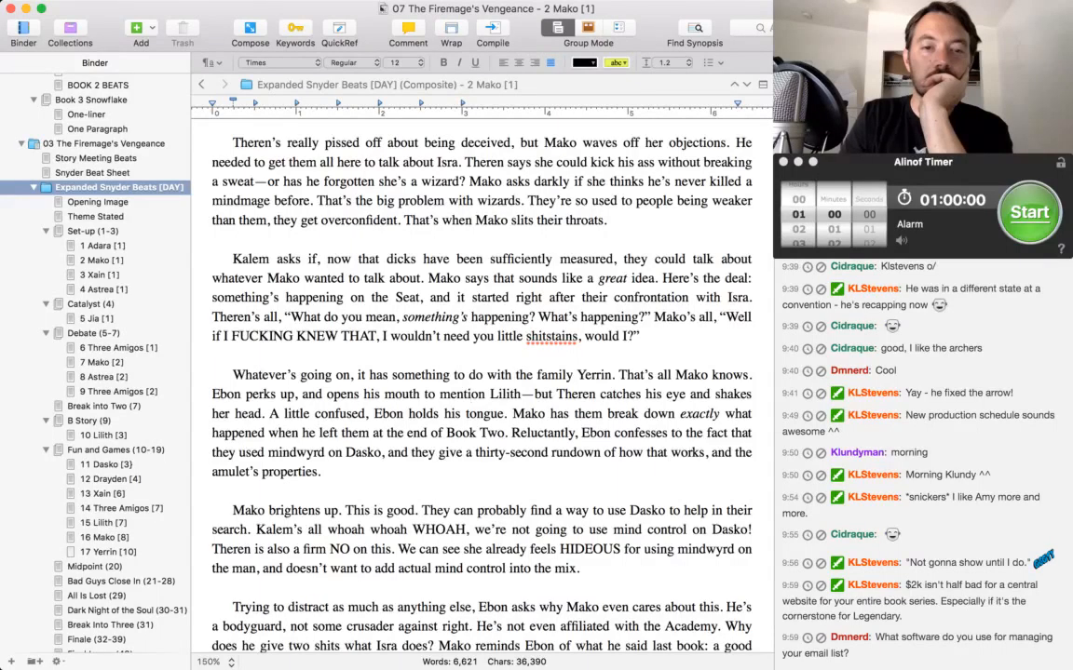
pyautogui.scroll(-1, 479, 382)
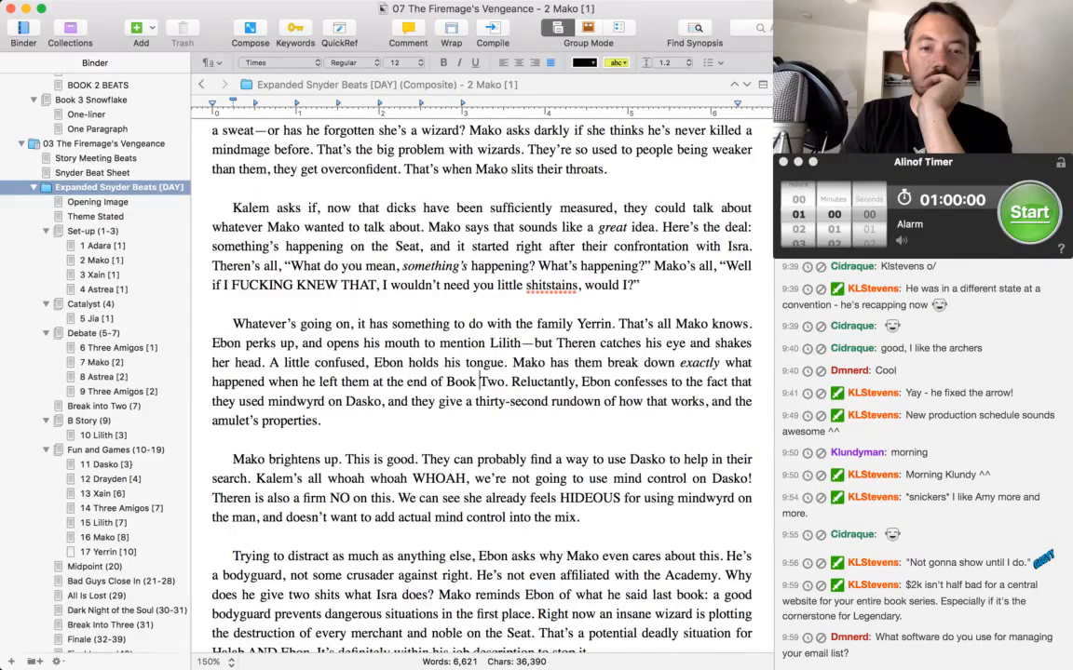
pyautogui.scroll(-1, 479, 381)
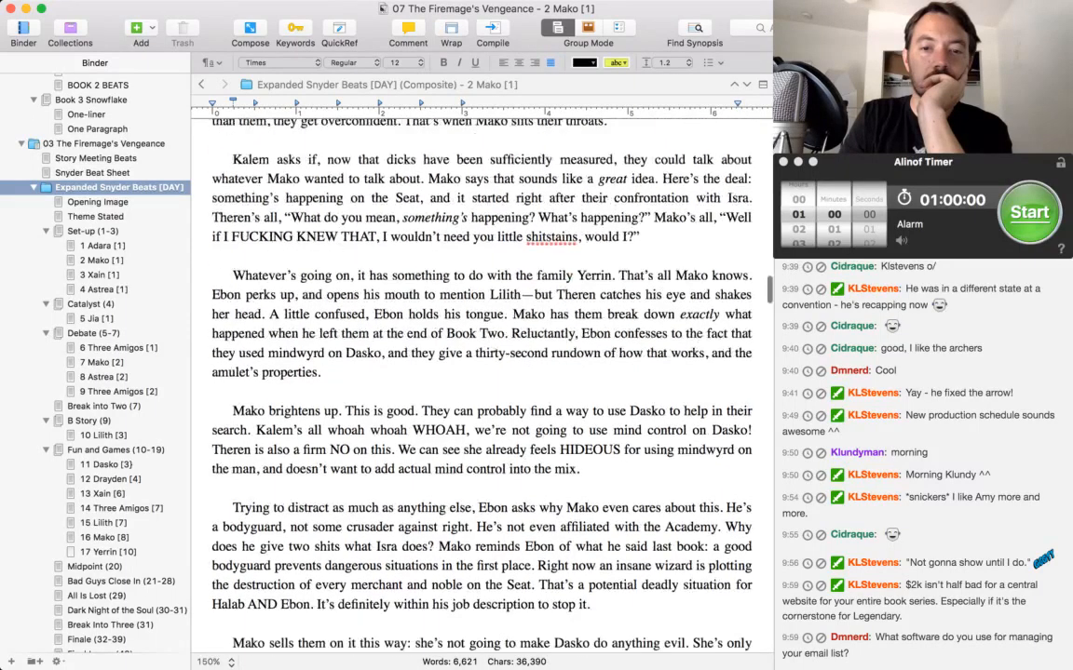
# Replace "actual" with "further" before "mind control into the mix" in the paragraph starting "Mako brightens up".
pyautogui.scroll(-1, 479, 373)
pyautogui.scroll(-1, 479, 320)
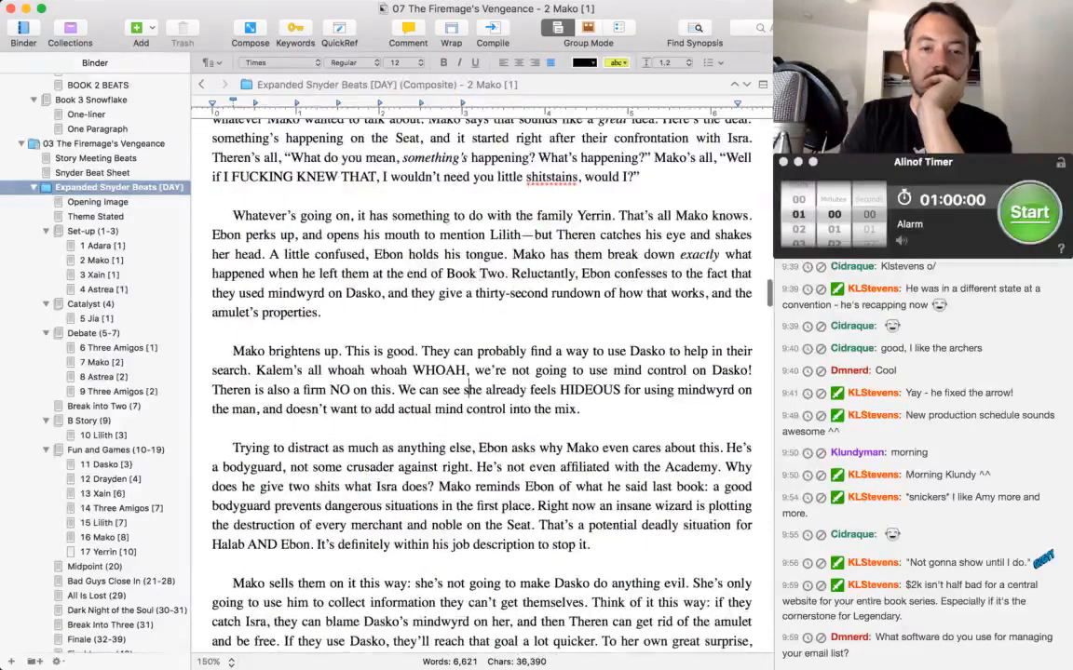
pyautogui.scroll(-1, 479, 382)
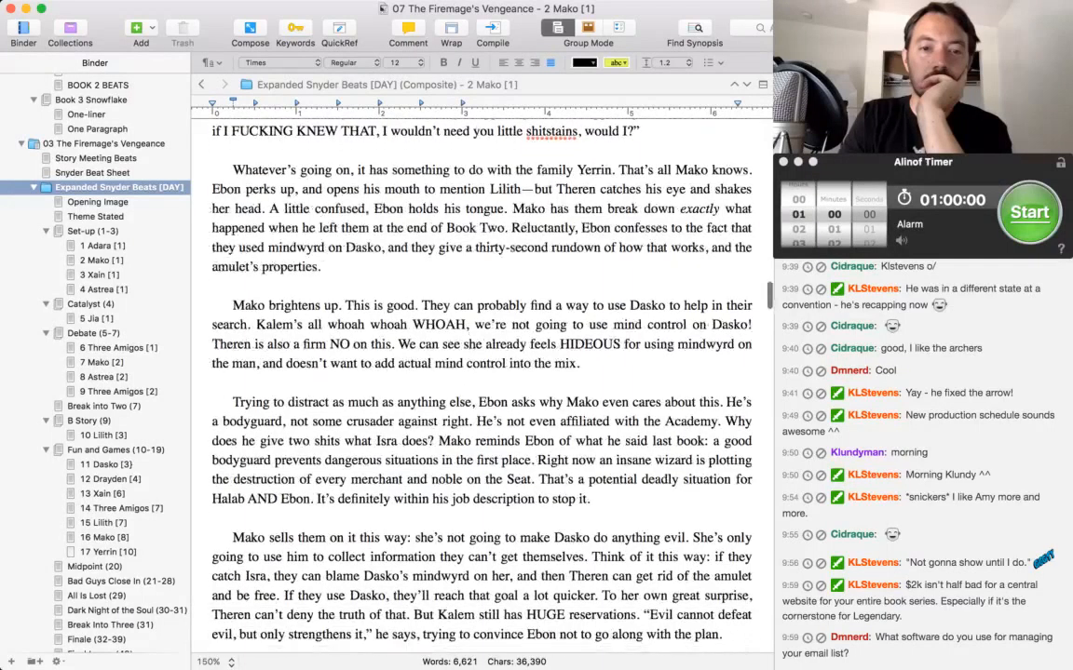
pyautogui.doubleClick(414, 354)
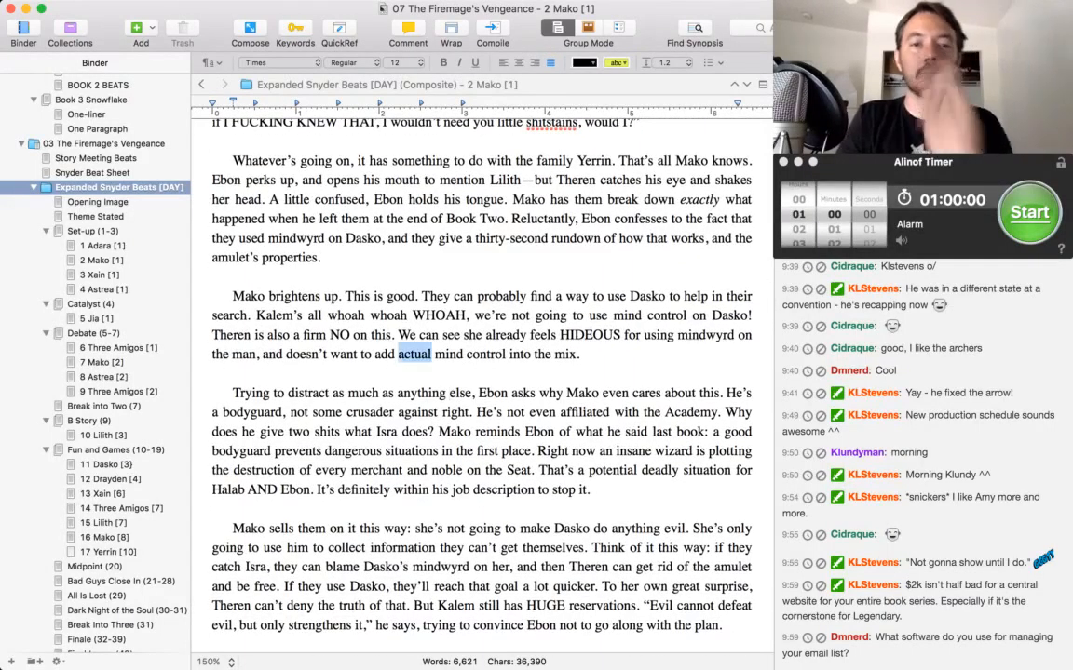
pyautogui.write('further')
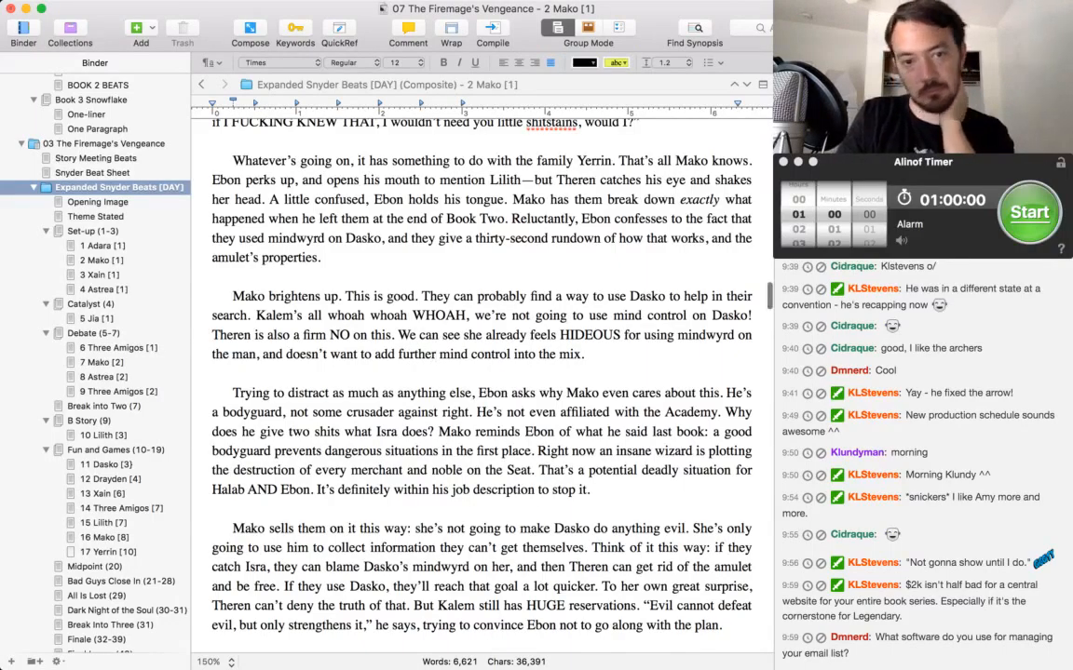
# Reword "crusader against right" as "crusader for righteousness" in the paragraph where Ebon asks why Mako cares.
pyautogui.scroll(-1, 433, 347)
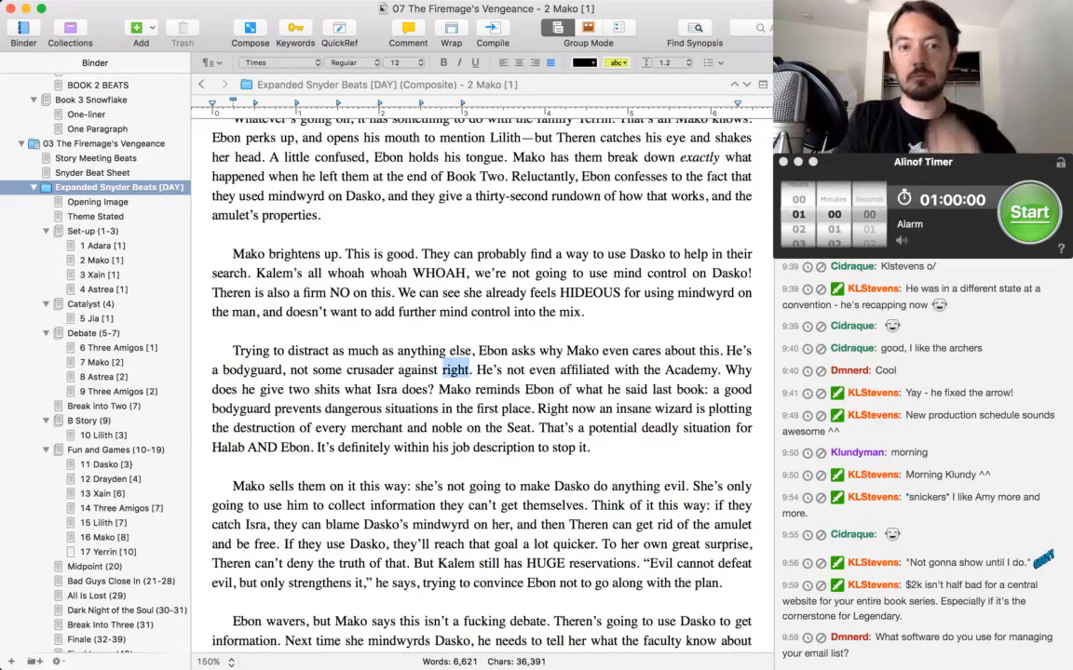
pyautogui.doubleClick(456, 370)
pyautogui.doubleClick(417, 370)
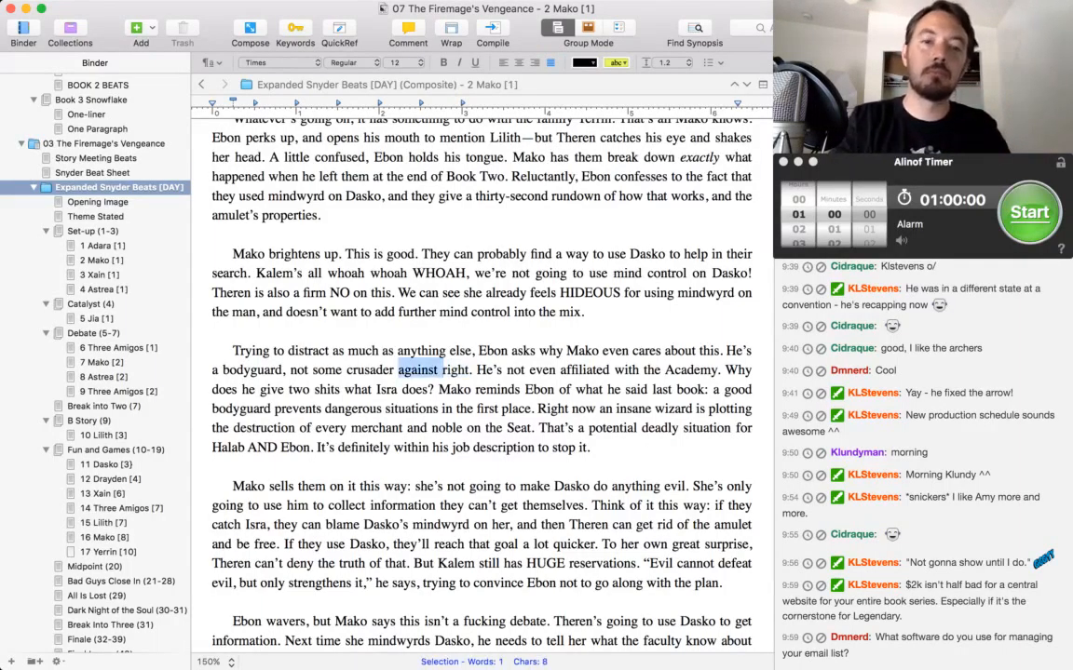
pyautogui.write('for')
pyautogui.hotkey('alt', 'Right')
pyautogui.write('eousness')
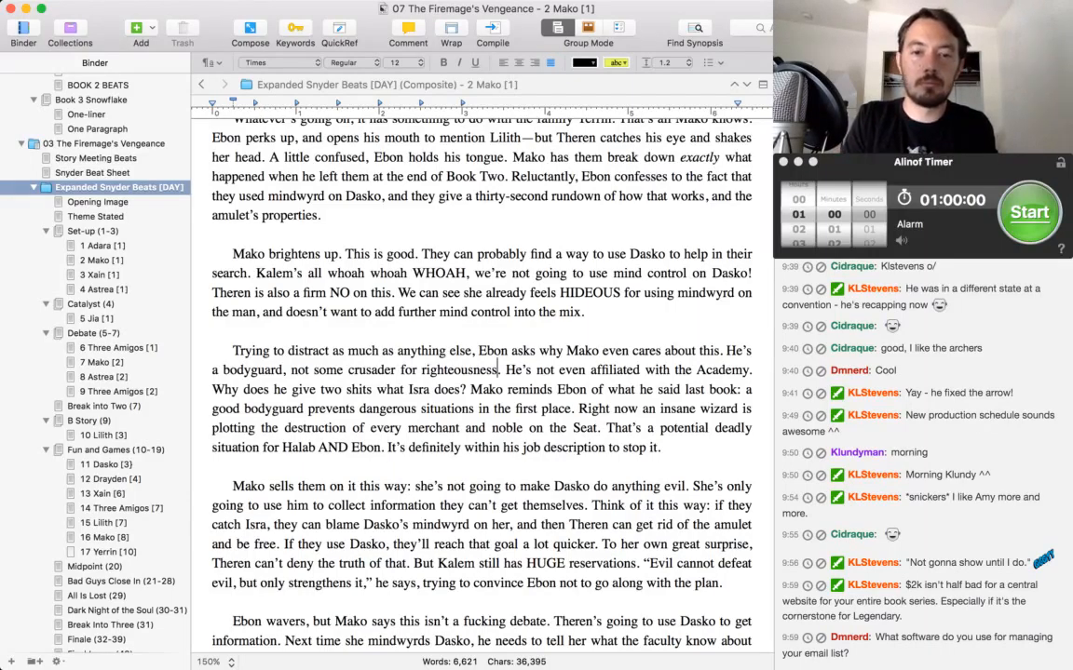
# Change "she's not" to "Theren isn't" in the sentence starting "Mako sells them on it this way".
pyautogui.scroll(-3, 480, 372)
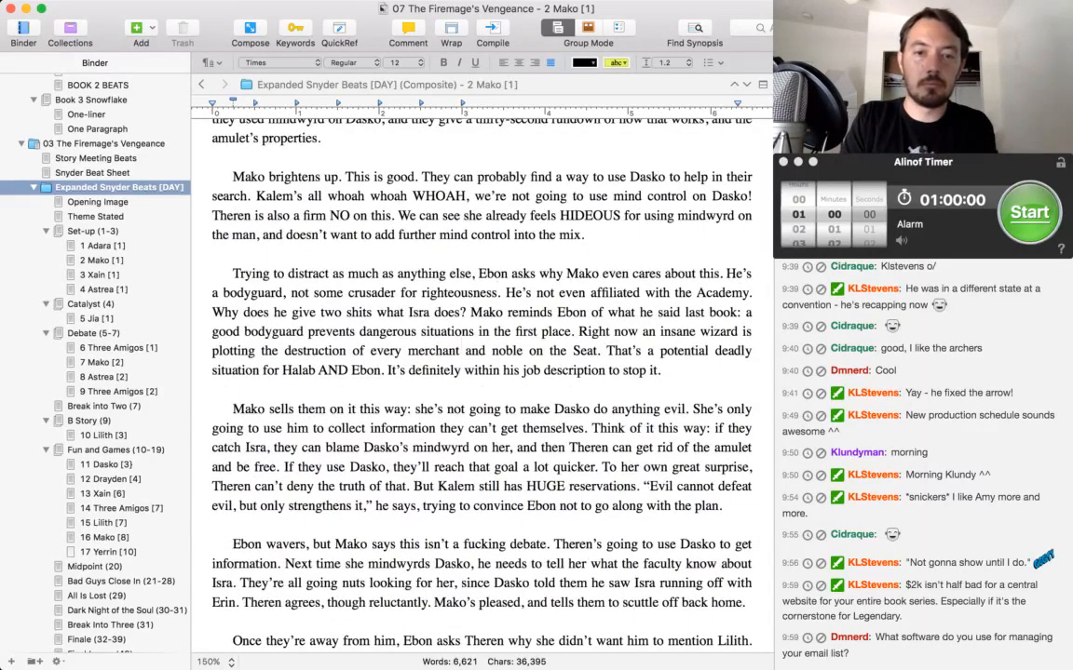
pyautogui.scroll(-3, 459, 271)
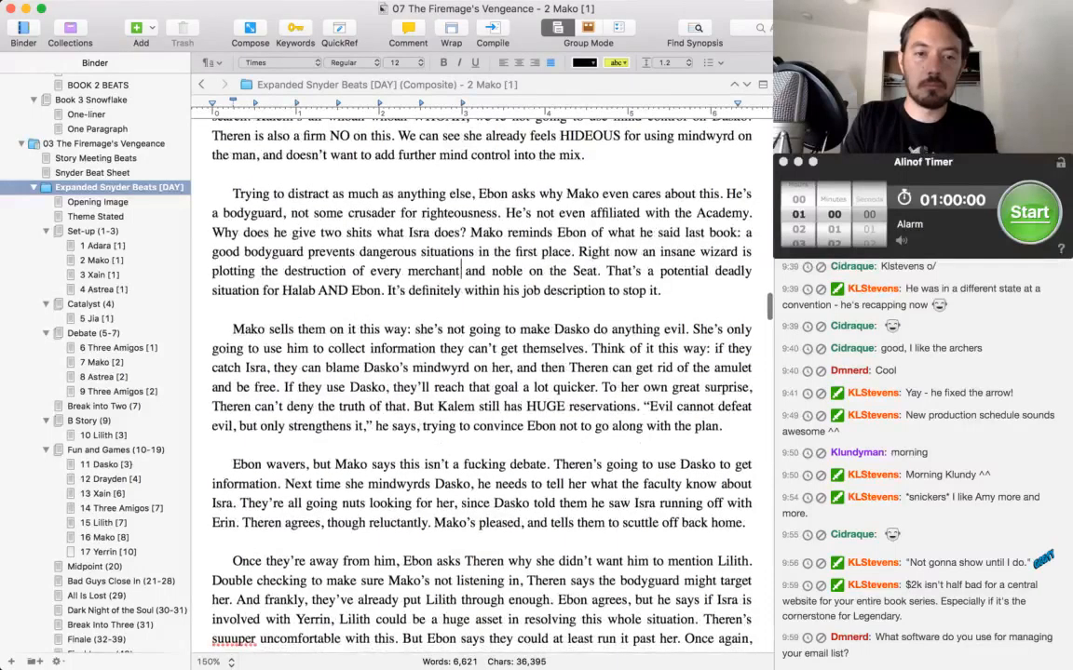
pyautogui.scroll(-2, 447, 291)
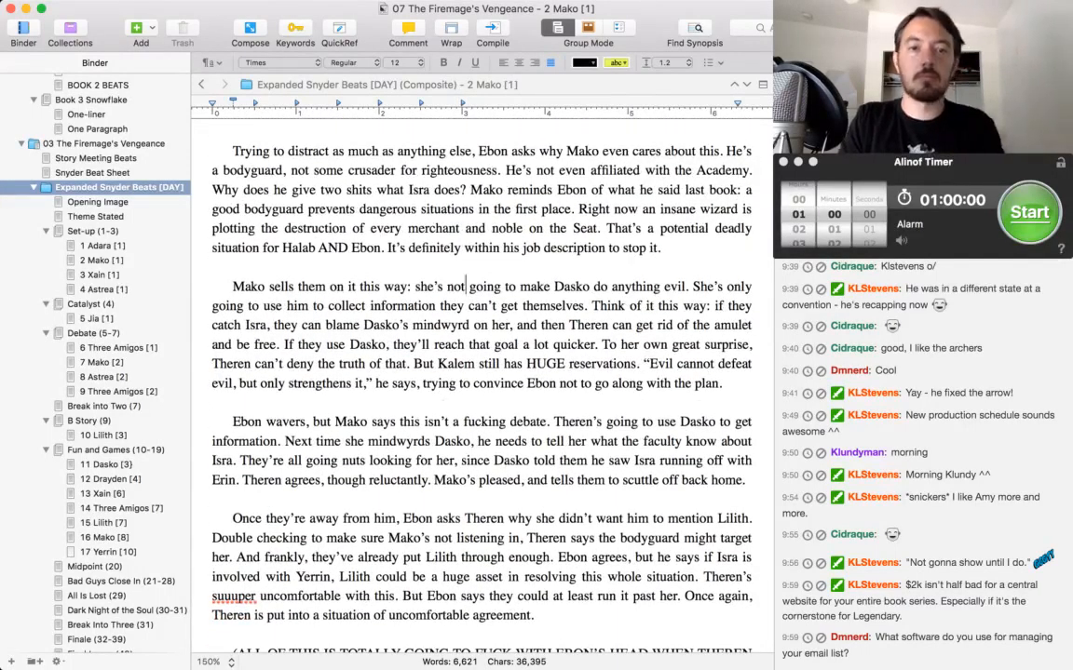
pyautogui.doubleClick(428, 287)
pyautogui.write("Theren isn't")
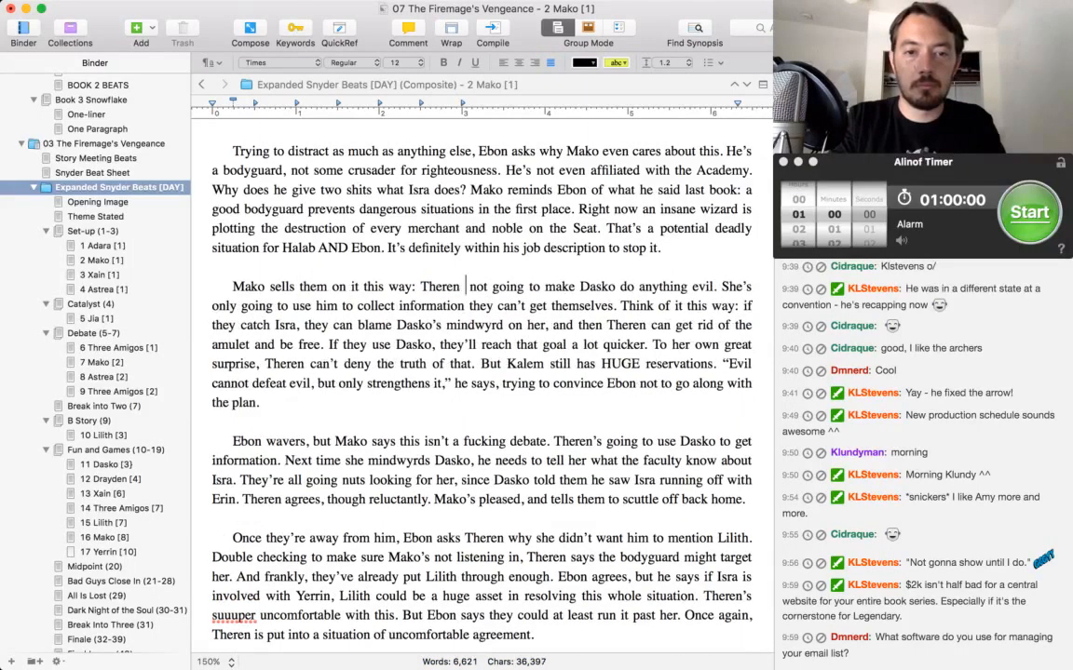
pyautogui.press('Delete')
pyautogui.press('Delete')
pyautogui.press('Delete')
pyautogui.press('Delete')
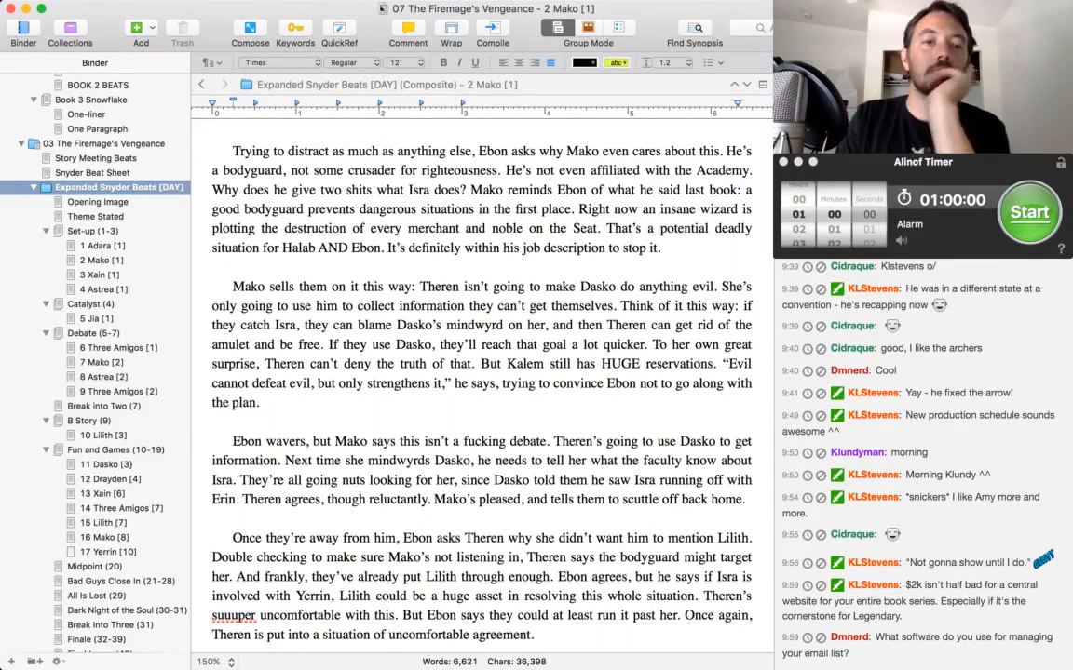
# Read the end of the Mako scene, covering Ebon and Theren's talk about Lilith and the capitalized note on Theren's imprisonment.
pyautogui.press('Down')
pyautogui.press('Down')
pyautogui.press('Down')
pyautogui.press('Down')
pyautogui.press('Down')
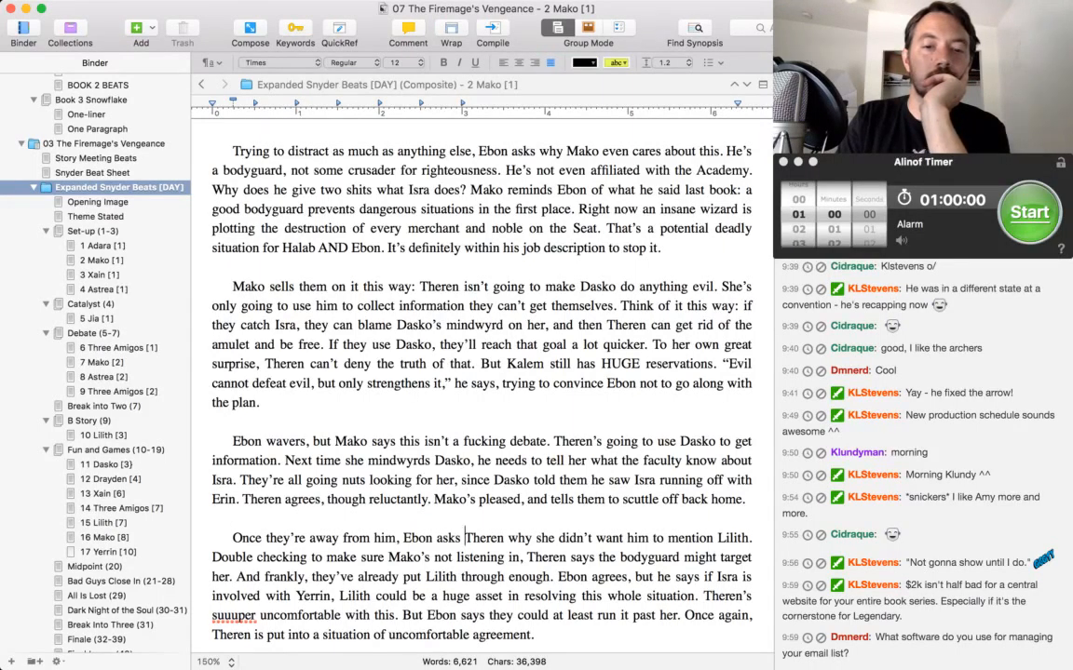
pyautogui.press('Down')
pyautogui.press('Down')
pyautogui.press('Down')
pyautogui.press('Down')
pyautogui.press('Down')
pyautogui.press('Down')
pyautogui.press('Down')
pyautogui.press('Down')
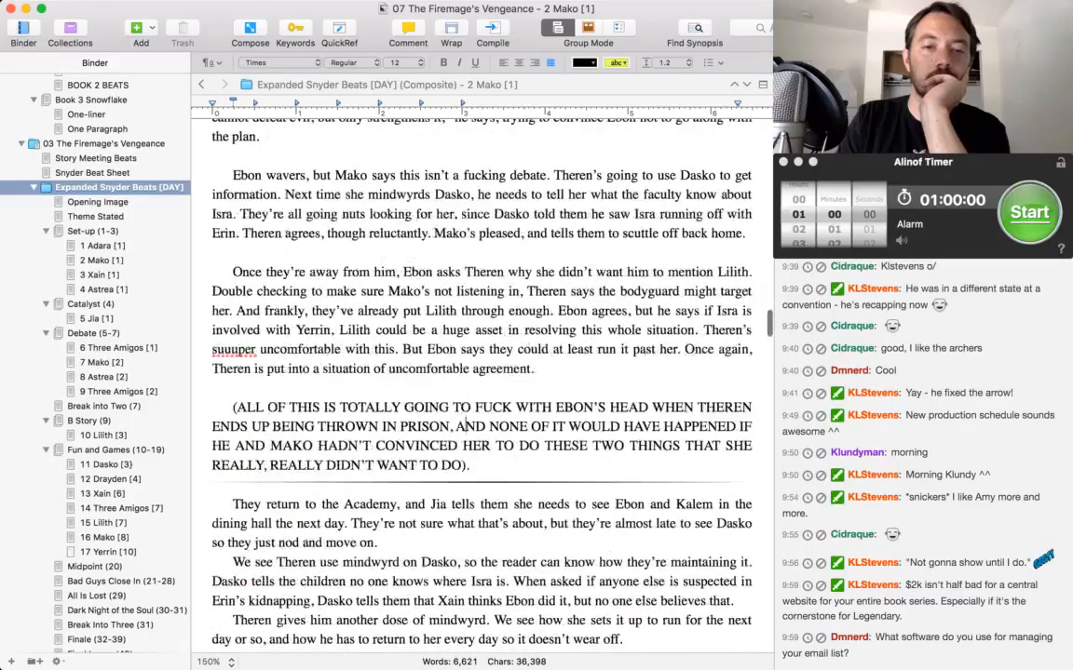
pyautogui.press('Up')
pyautogui.press('Up')
pyautogui.press('Up')
pyautogui.press('Up')
pyautogui.press('Up')
pyautogui.press('Up')
pyautogui.press('Up')
pyautogui.press('Up')
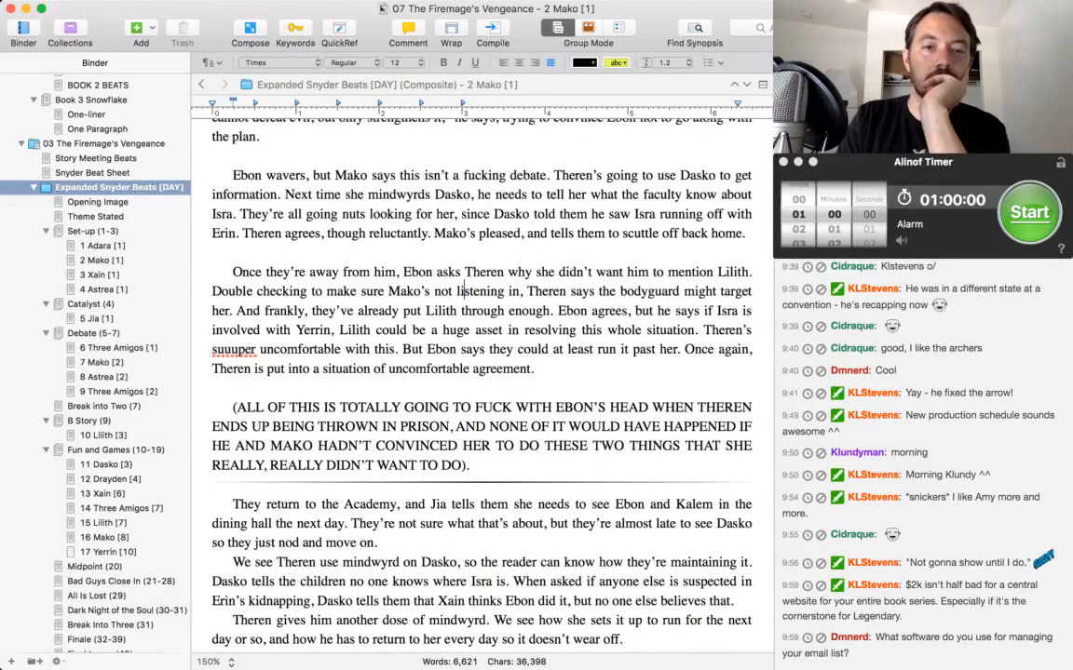
# Replace ". And frankly," with ", and" before "they've already put Lilith through enough" in the paragraph starting "Once they're away from him".
pyautogui.press('Down')
pyautogui.press('Down')
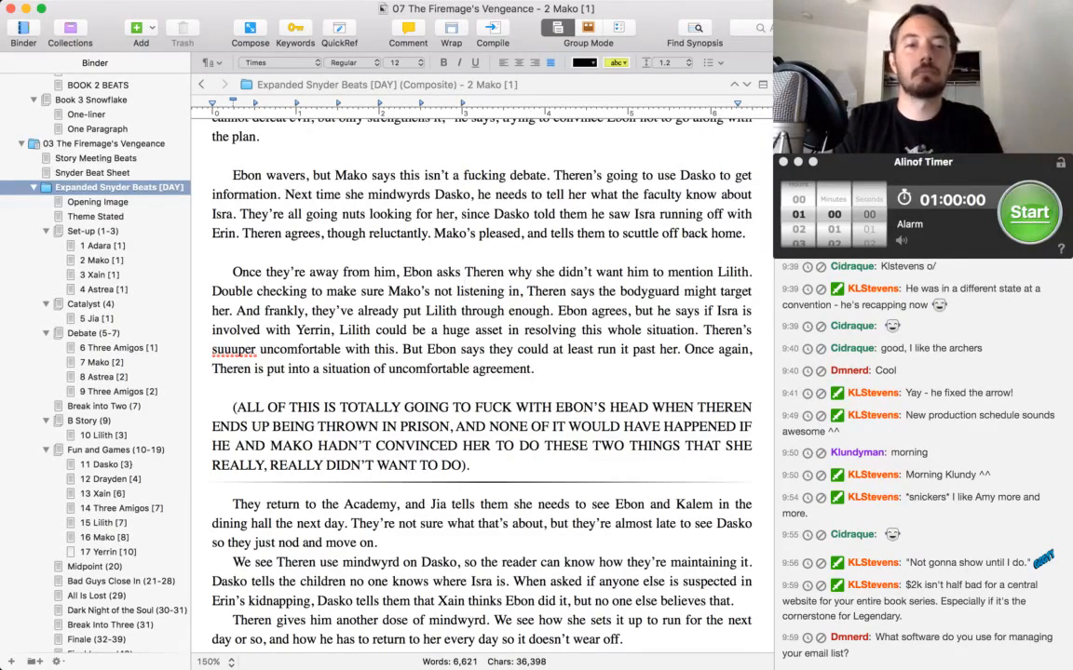
pyautogui.press('super+Left')
pyautogui.hotkey('alt', 'Right')
pyautogui.hotkey('alt', 'shift', 'Right')
pyautogui.hotkey('alt', 'shift', 'Right')
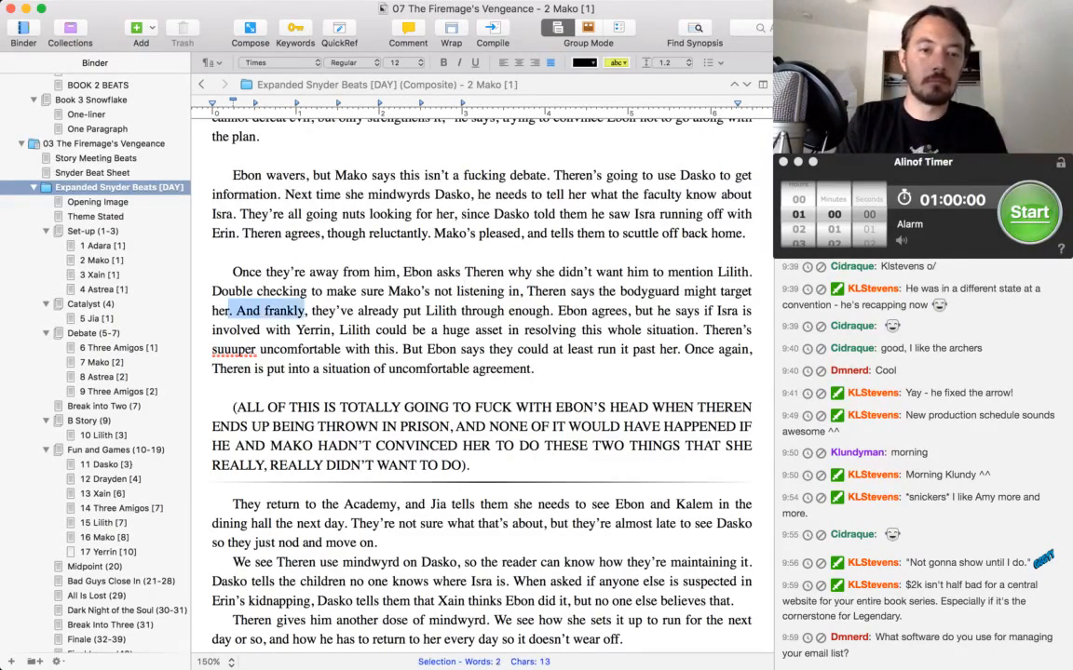
pyautogui.hotkey('shift', 'Right')
pyautogui.write(', and')
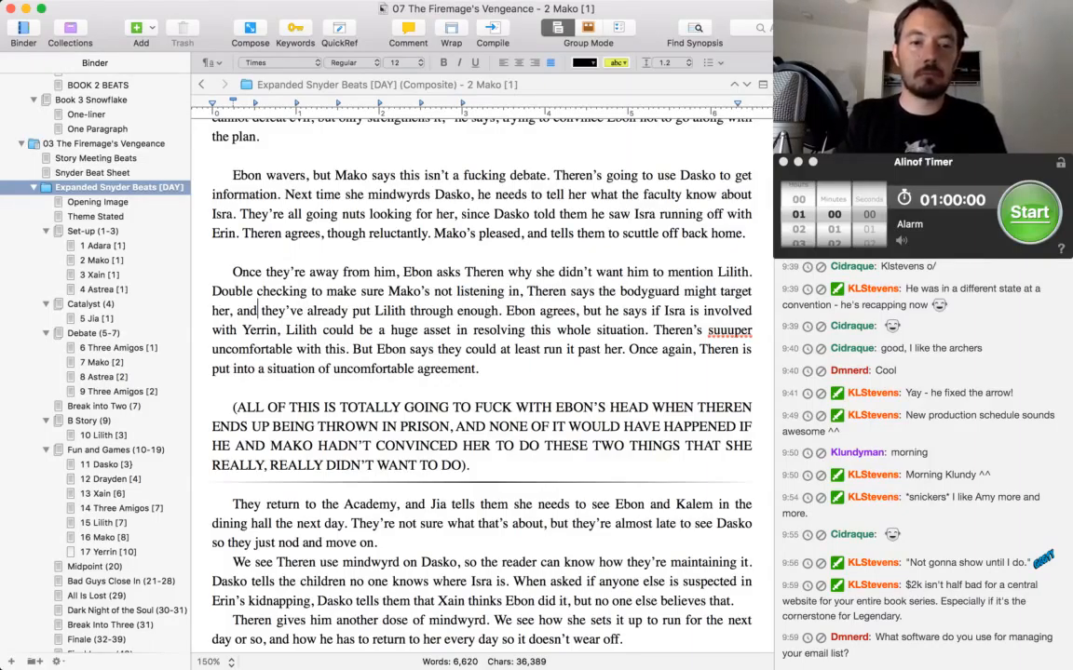
# Replace "AND" with "BECAUSE" before "NONE OF IT WOULD HAVE HAPPENED" in the capitalized note about Theren's imprisonment.
pyautogui.scroll(-5, 481, 372)
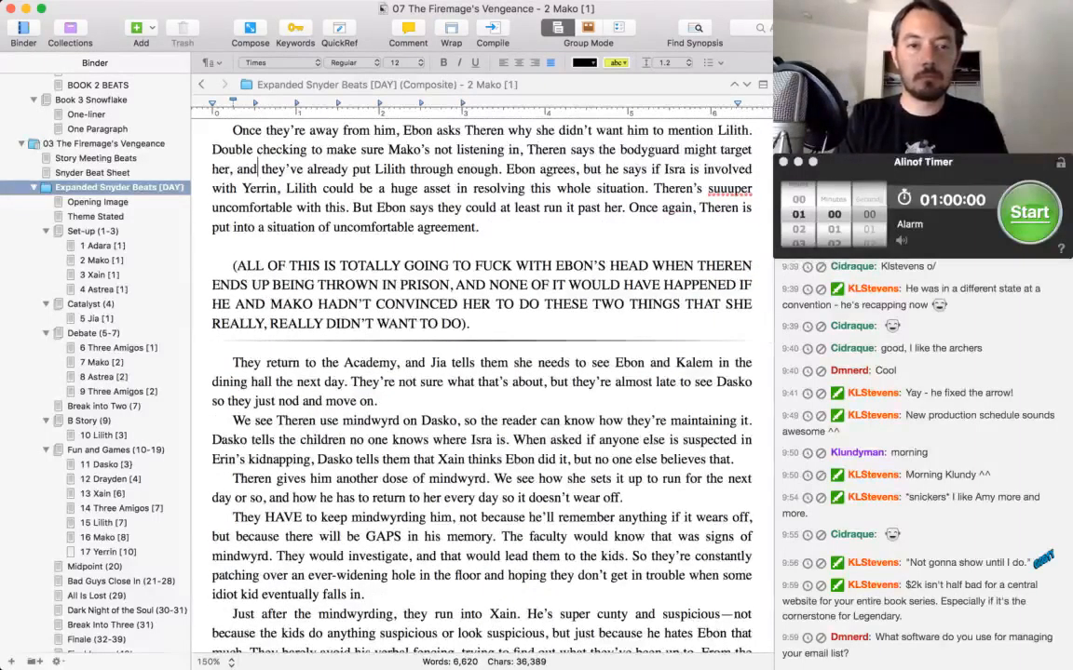
pyautogui.doubleClick(470, 285)
pyautogui.write('BECAUSE')
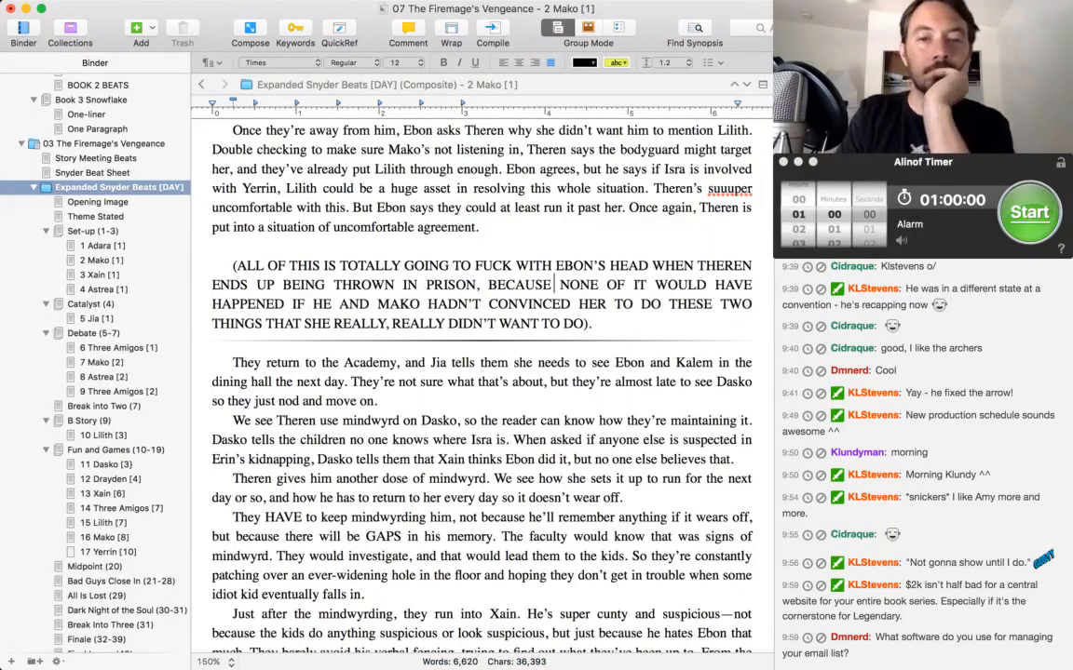
# Add ", and he'll start showing withdrawal" after "GAPS in his memory" in the Xain scene's paragraph about mindwyrding Dasko.
pyautogui.scroll(-3, 482, 373)
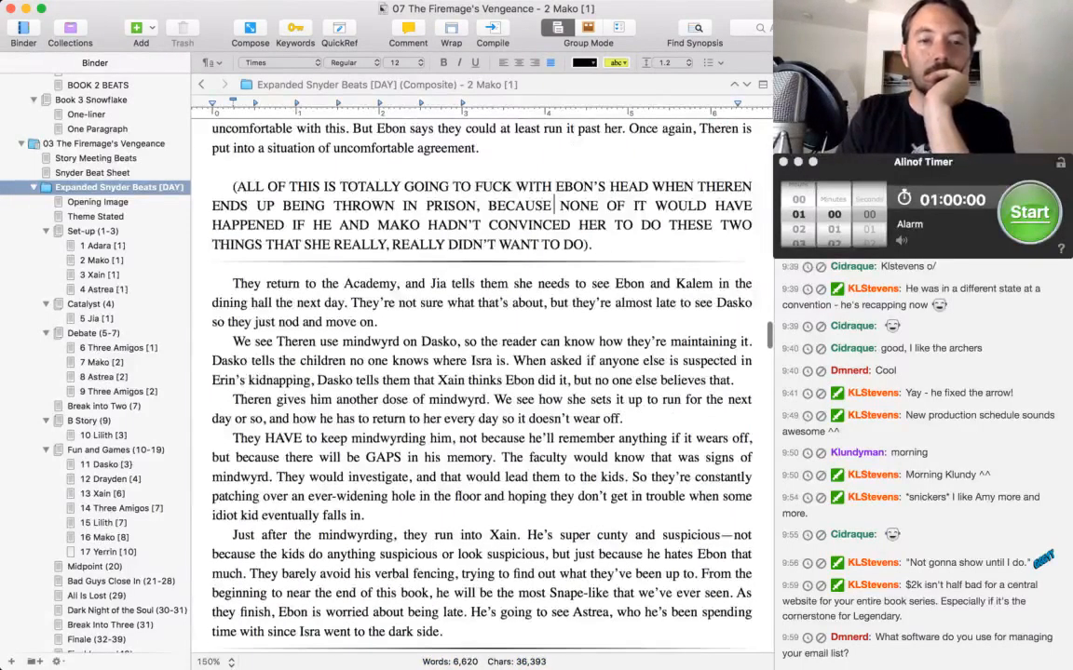
pyautogui.click(456, 283)
pyautogui.scroll(-2, 455, 283)
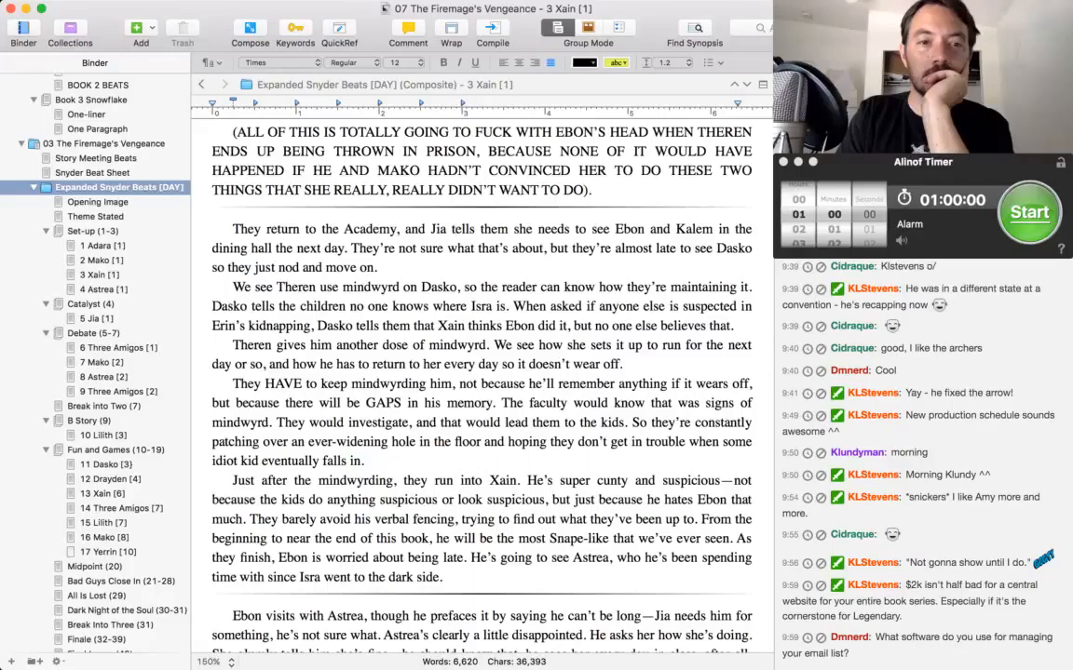
pyautogui.scroll(-1, 431, 249)
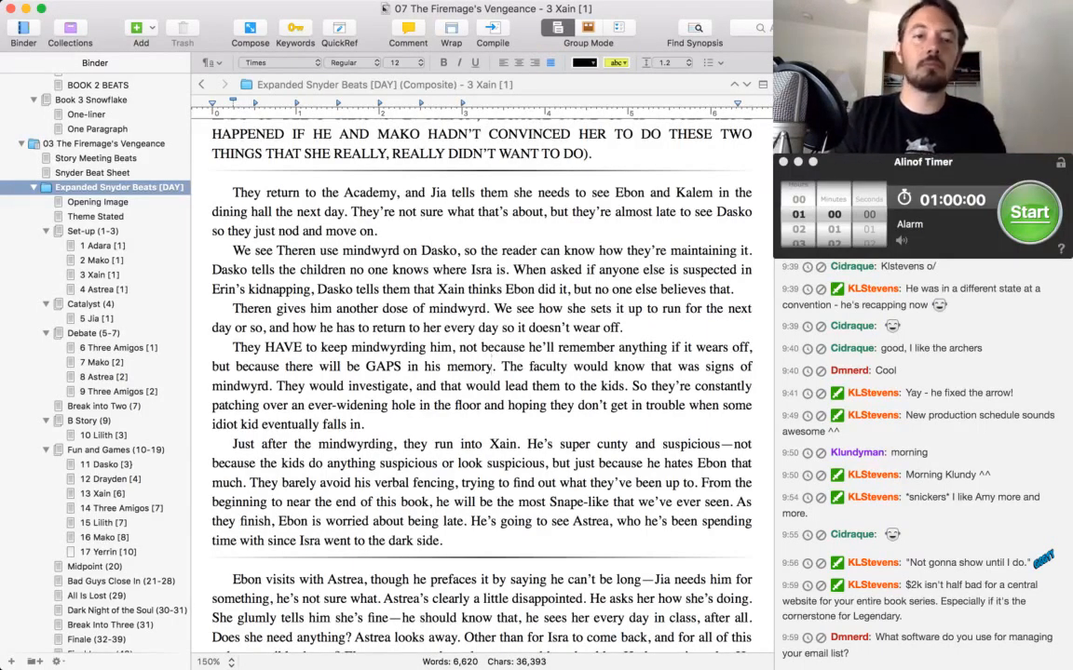
pyautogui.write(", and he'll star")
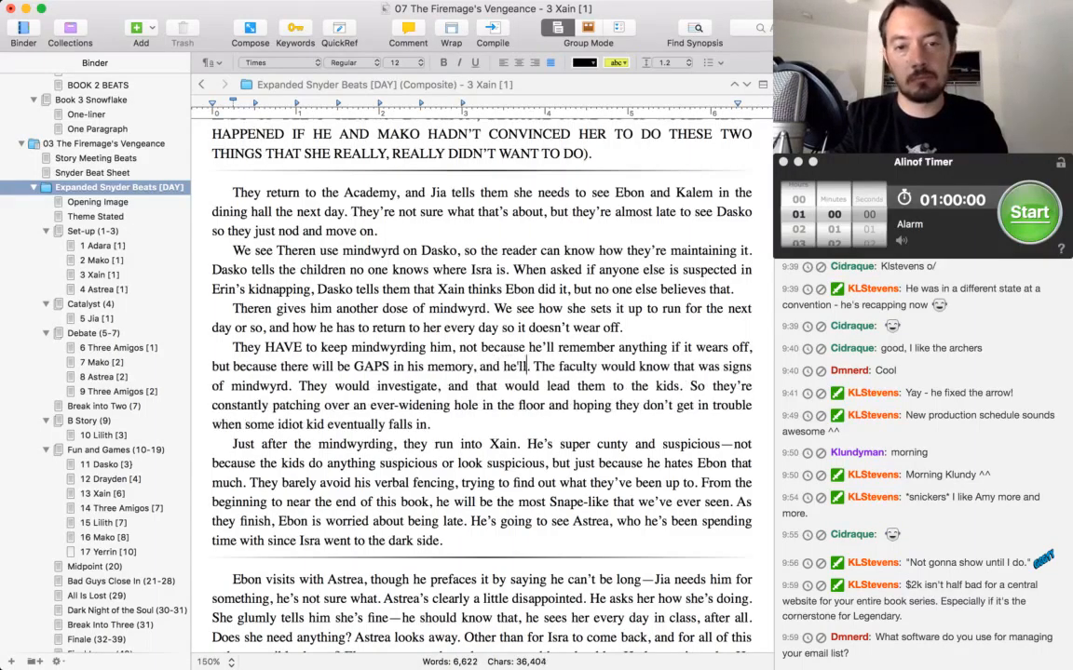
pyautogui.write('t showing withdrawal.')
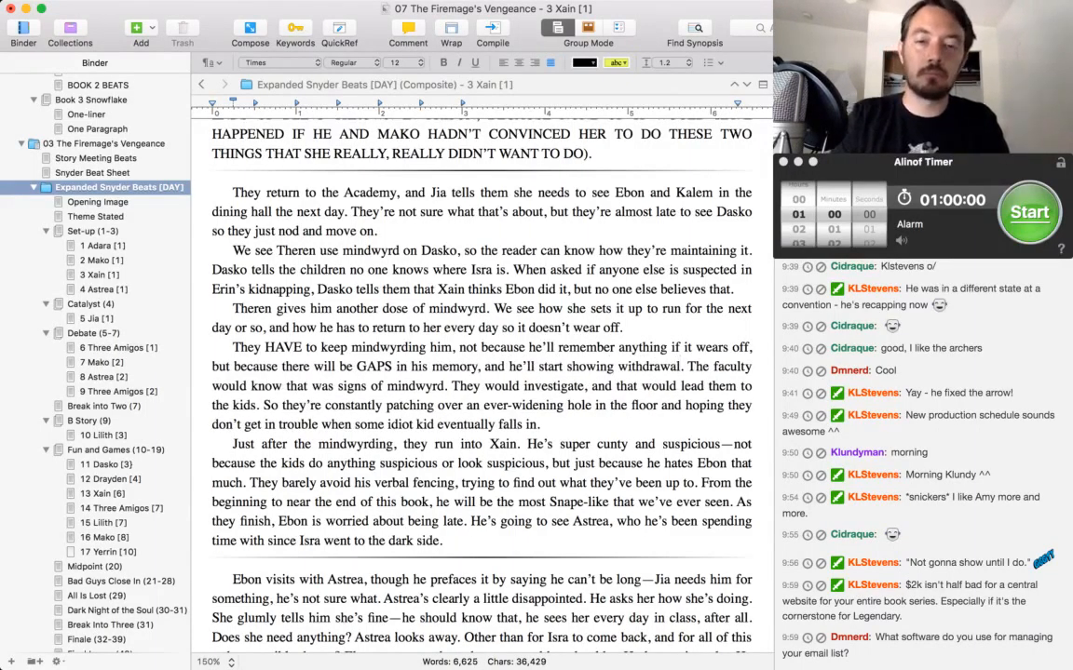
# Change "would" to "could" in the phrase "that would lead them to the kids".
pyautogui.hotkey('alt', 'Left')
pyautogui.hotkey('alt', 'Left')
pyautogui.hotkey('alt', 'Left')
pyautogui.hotkey('alt', 'Left')
pyautogui.hotkey('alt', 'Left')
pyautogui.hotkey('alt', 'Right')
pyautogui.hotkey('alt', 'Right')
pyautogui.hotkey('alt', 'Right')
pyautogui.hotkey('alt', 'Right')
pyautogui.hotkey('alt', 'Right')
pyautogui.hotkey('alt', 'shift', 'Left')
pyautogui.write('could')
# Start an italic sentence with "Mako knows Isra" after "what the faculty know about Isra." in the paragraph starting "Ebon wavers".
pyautogui.scroll(-15, 481, 373)
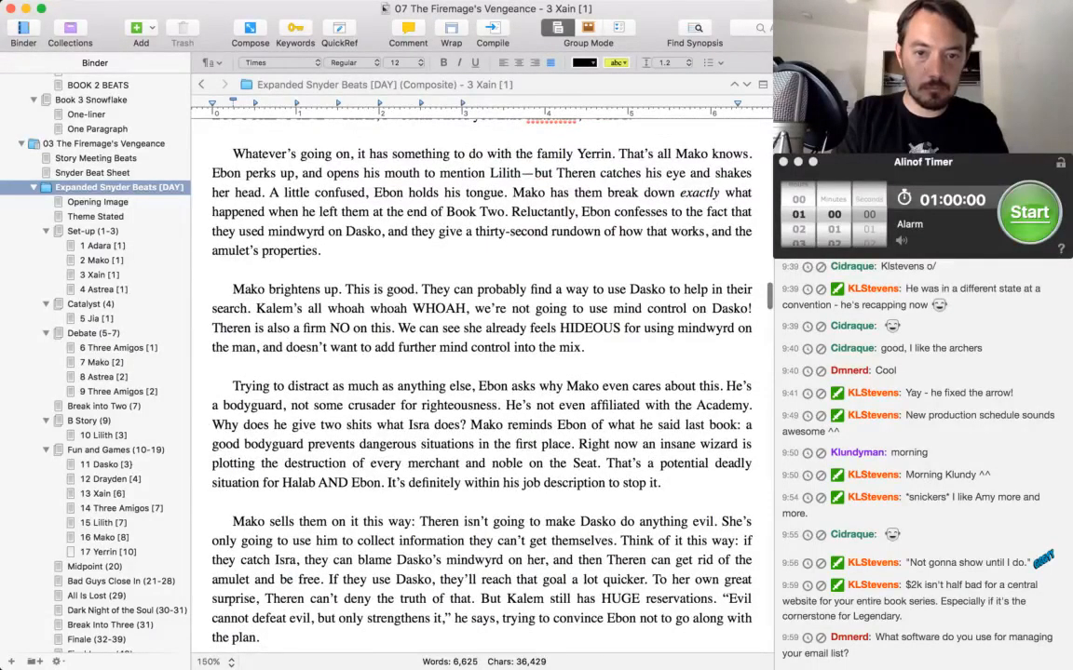
pyautogui.scroll(-3, 480, 372)
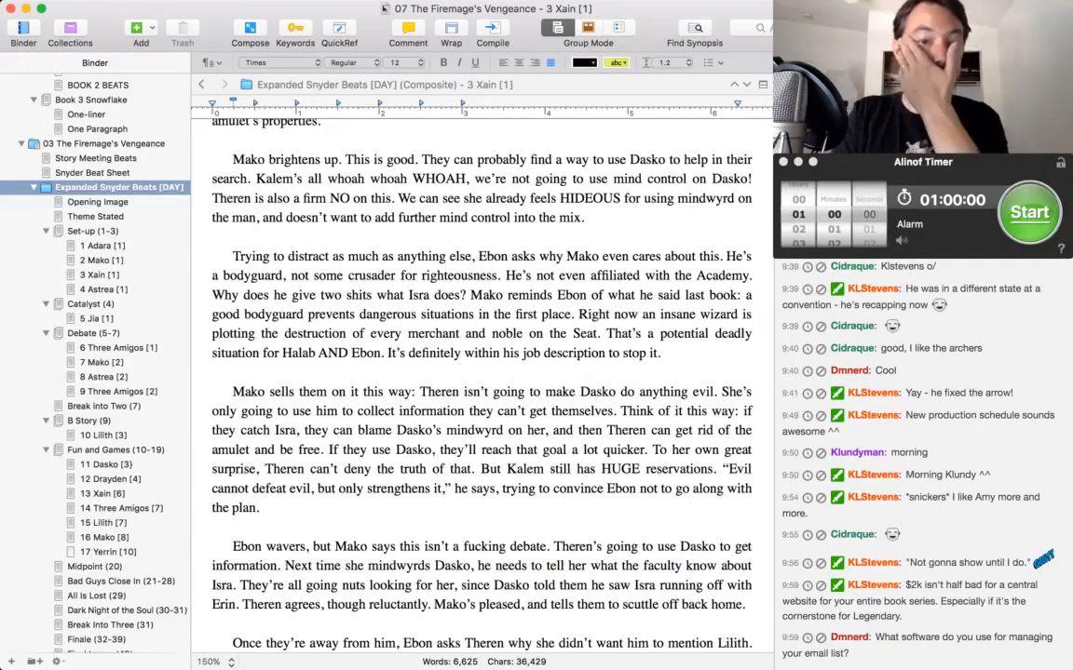
pyautogui.scroll(-2, 481, 372)
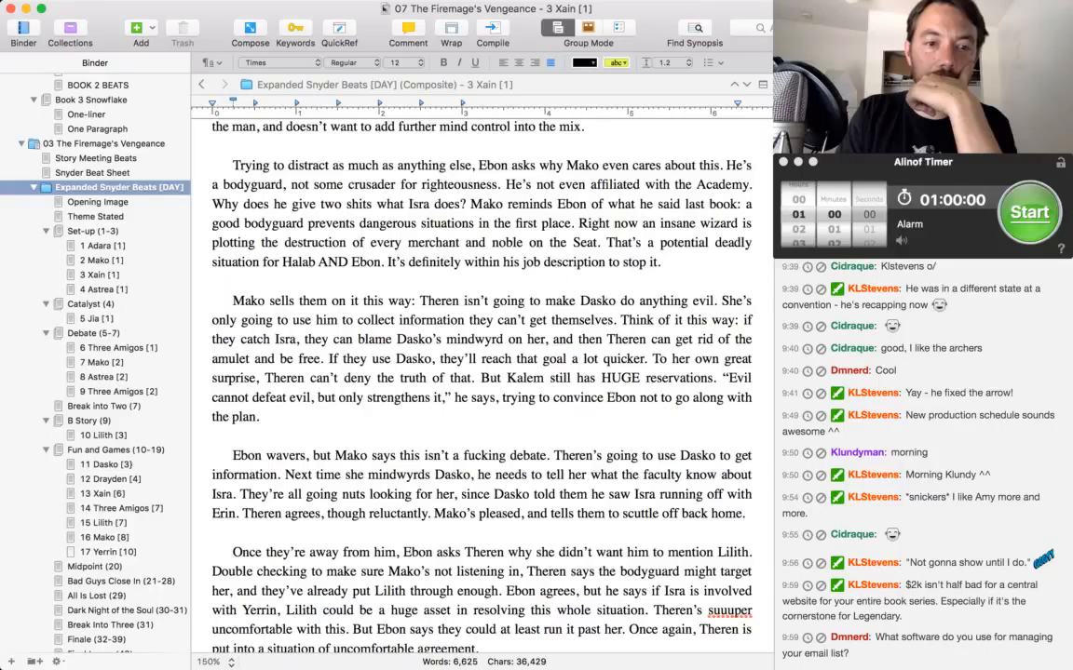
pyautogui.scroll(-2, 480, 372)
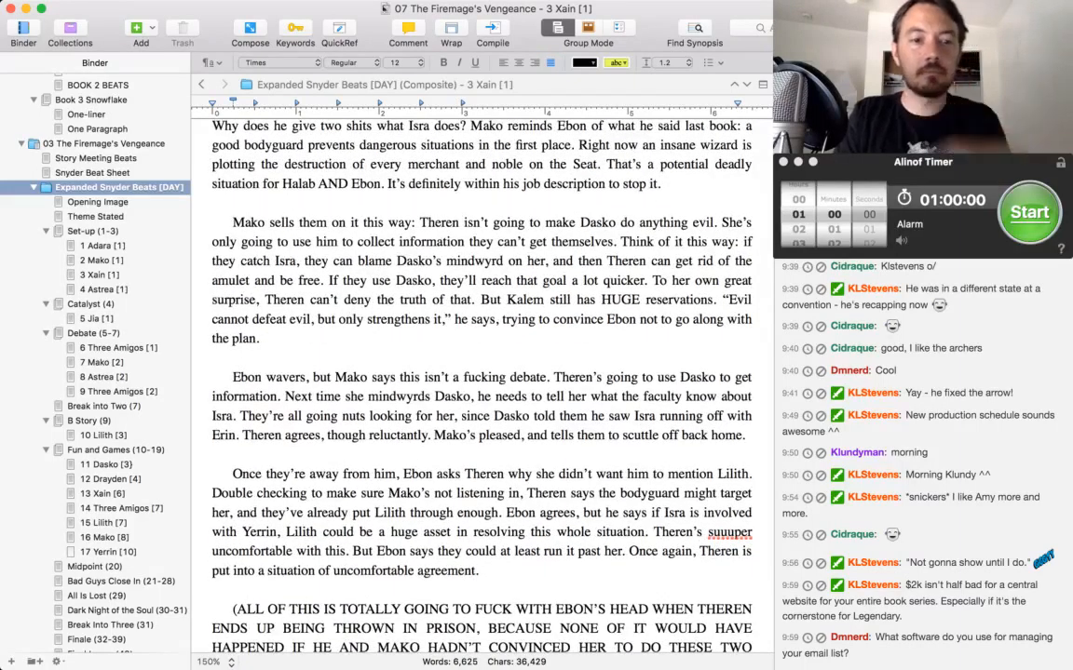
pyautogui.click(236, 416)
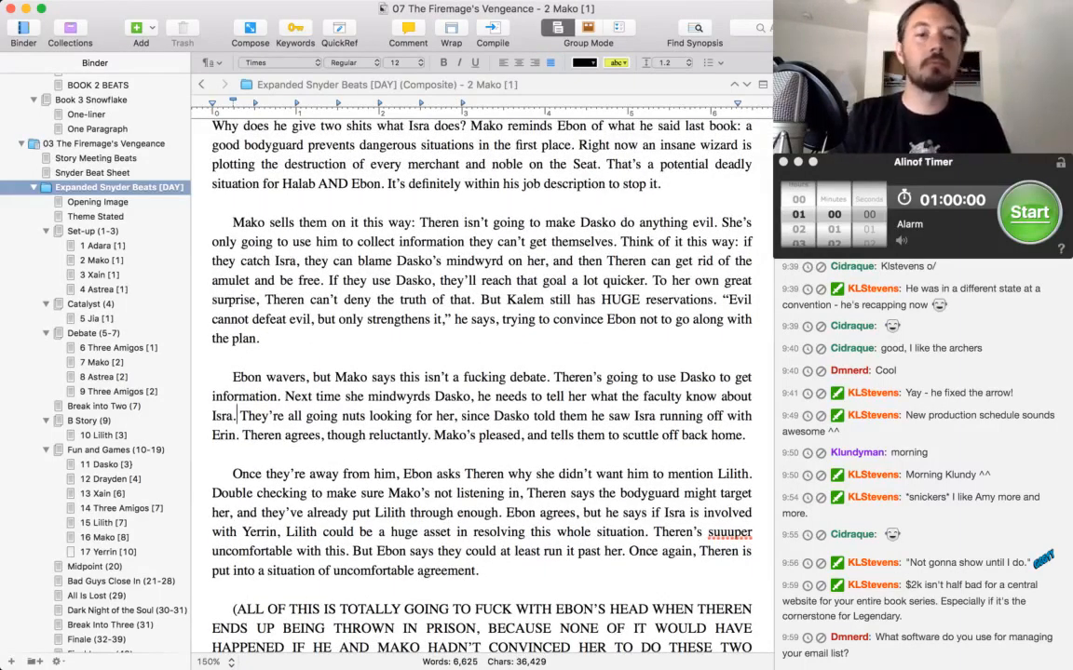
pyautogui.write('Mako knows')
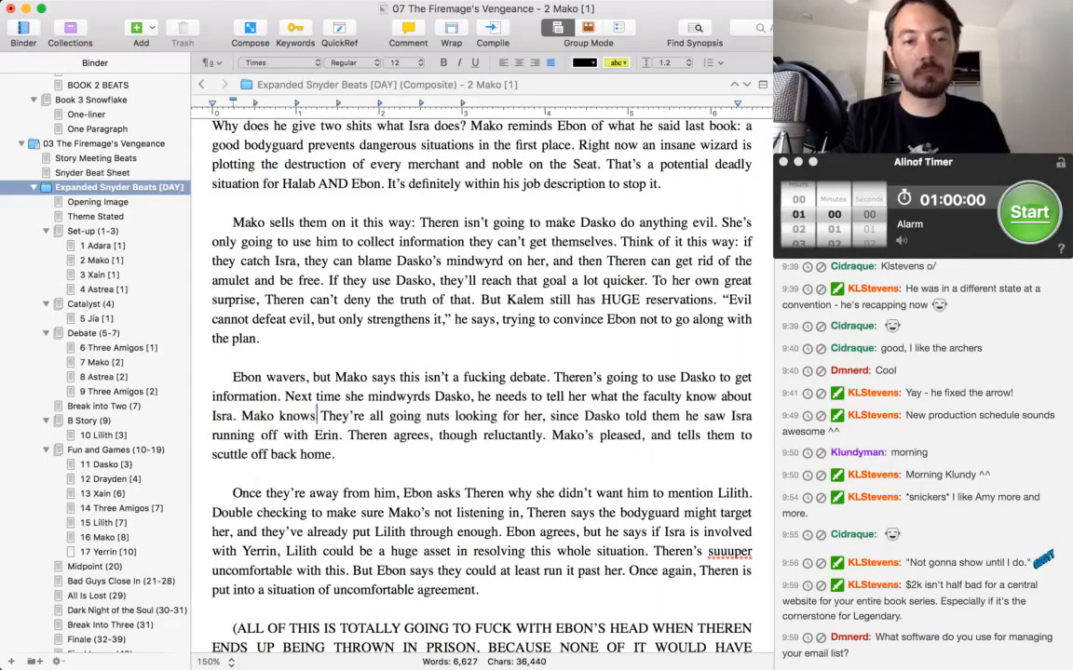
pyautogui.hotkey('alt', 'BackSpace')
pyautogui.hotkey('alt', 'BackSpace')
pyautogui.write('Mako knows')
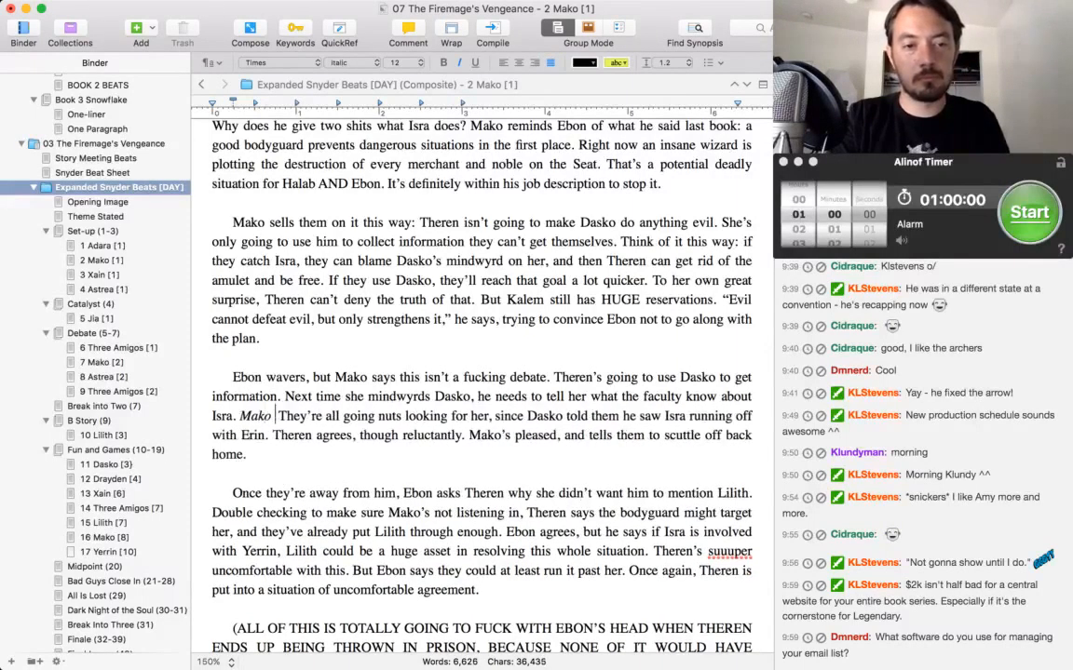
pyautogui.press('BackSpace')
pyautogui.press('BackSpace')
pyautogui.press('BackSpace')
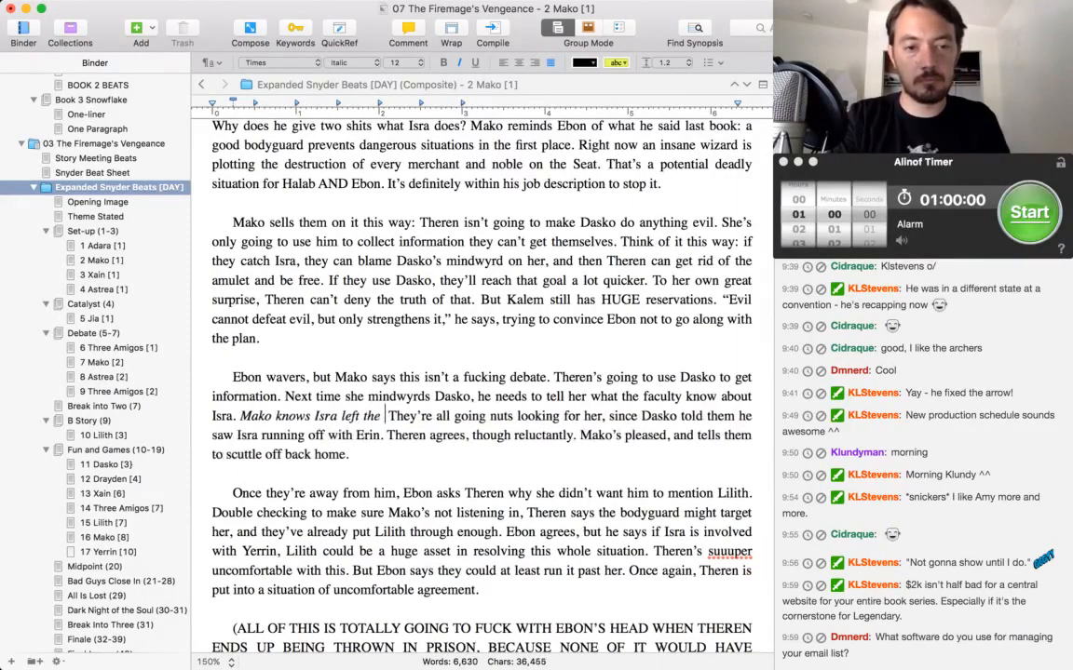
# Complete the italic sentence with "fled the Seat—he only needs her to tell him what direction, and then he can find her.".
pyautogui.write('fled the Seat—')
pyautogui.write('he only needs he')
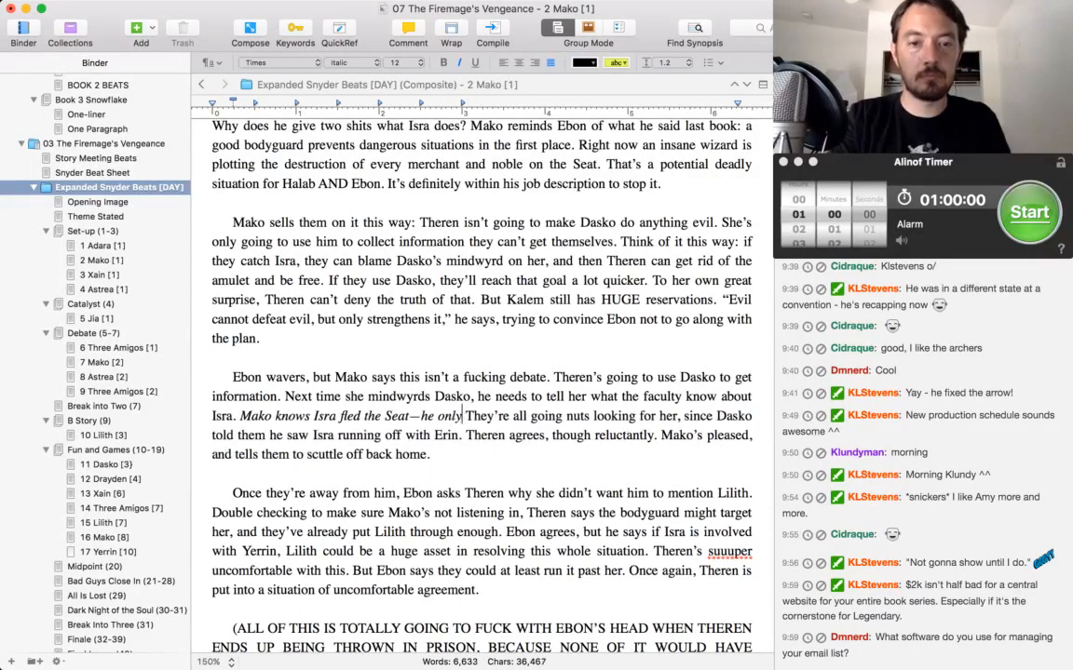
pyautogui.write('r to tell him')
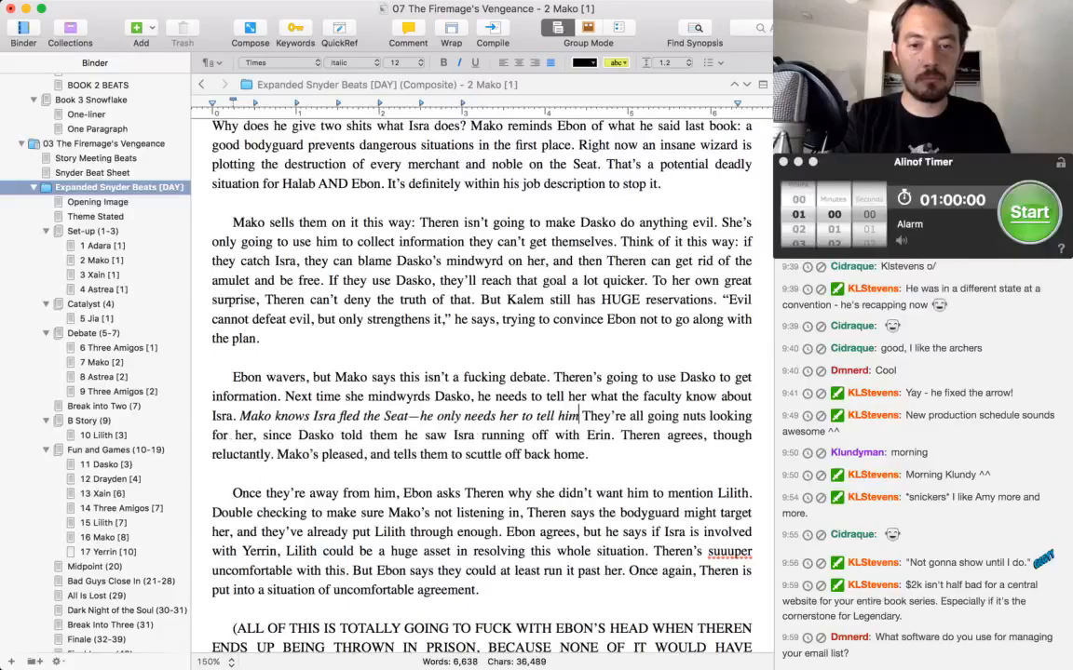
pyautogui.write(' what direction')
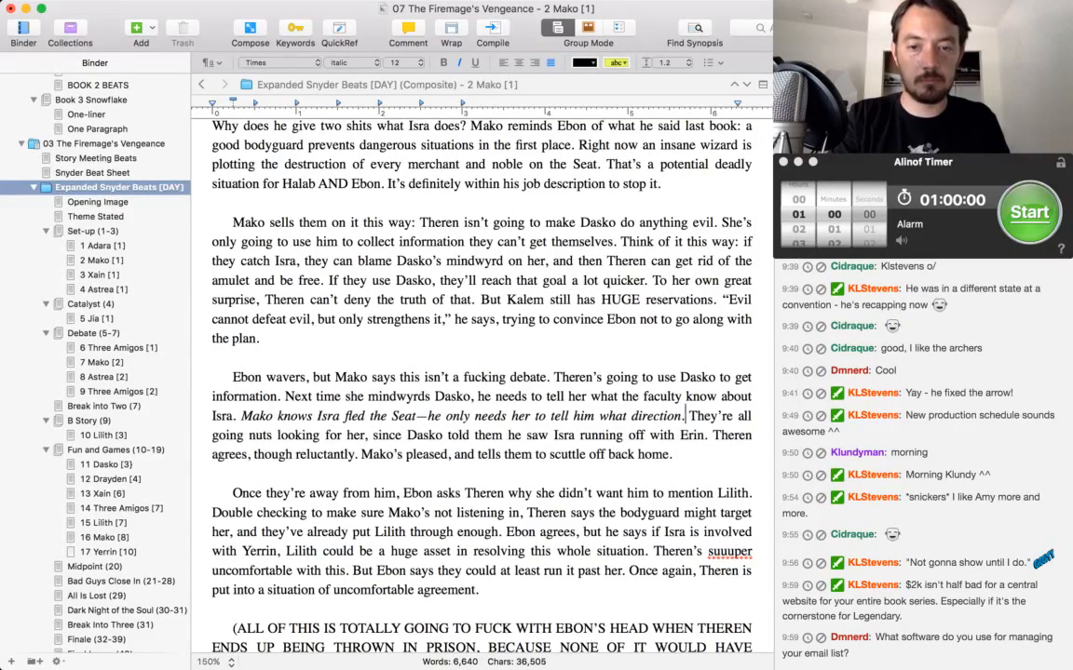
pyautogui.write(', and then')
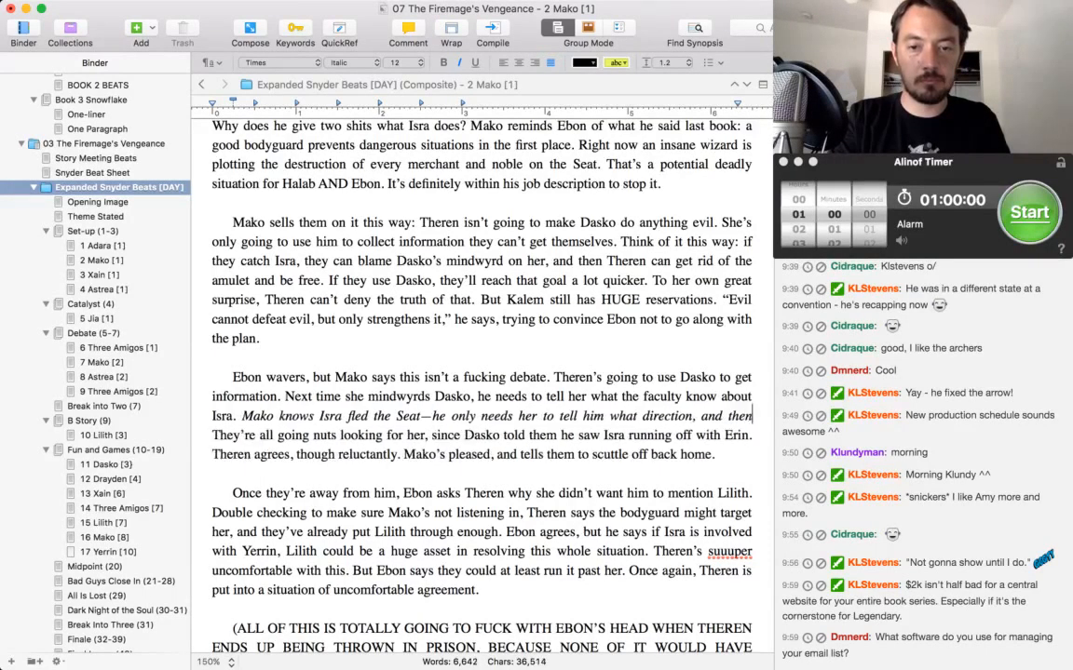
pyautogui.write(' he can find her.')
pyautogui.press('super+i')
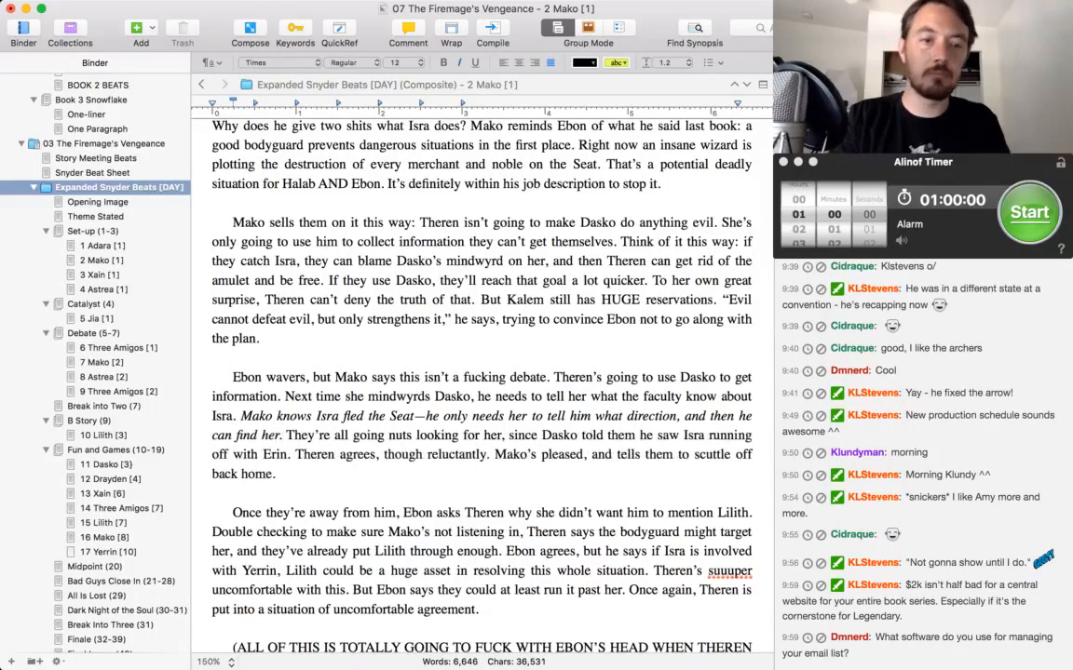
# Reread the preceding Mako paragraphs covering the use of Dasko, Mako's motives and how he sells them on the plan.
pyautogui.press('Up')
pyautogui.press('Up')
pyautogui.press('Up')
pyautogui.press('Up')
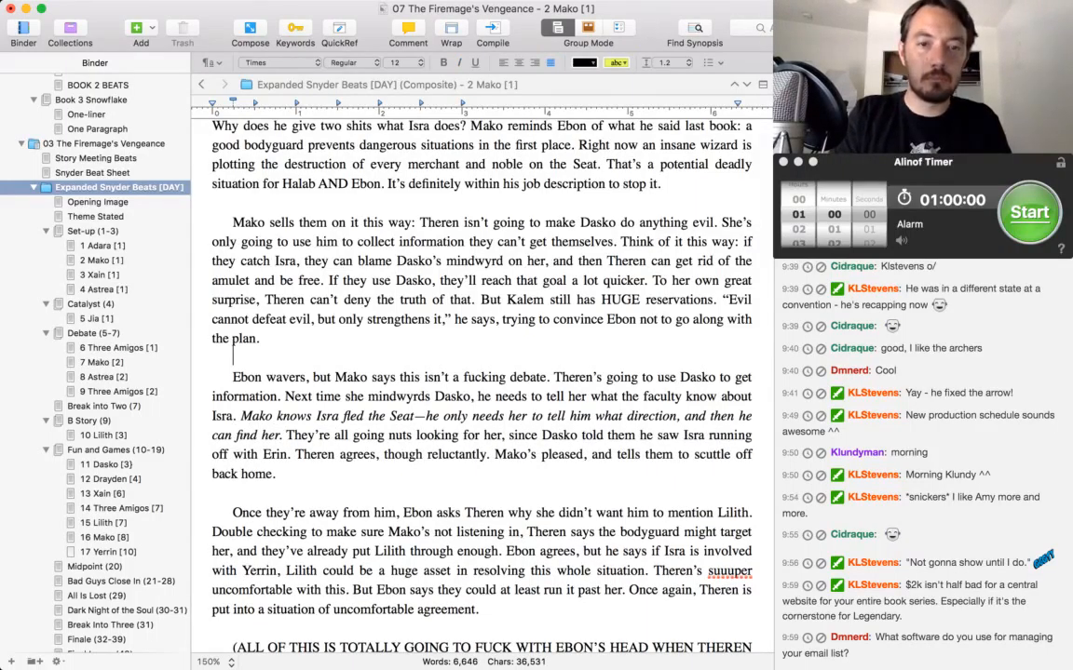
pyautogui.click(345, 299)
pyautogui.scroll(2, 344, 299)
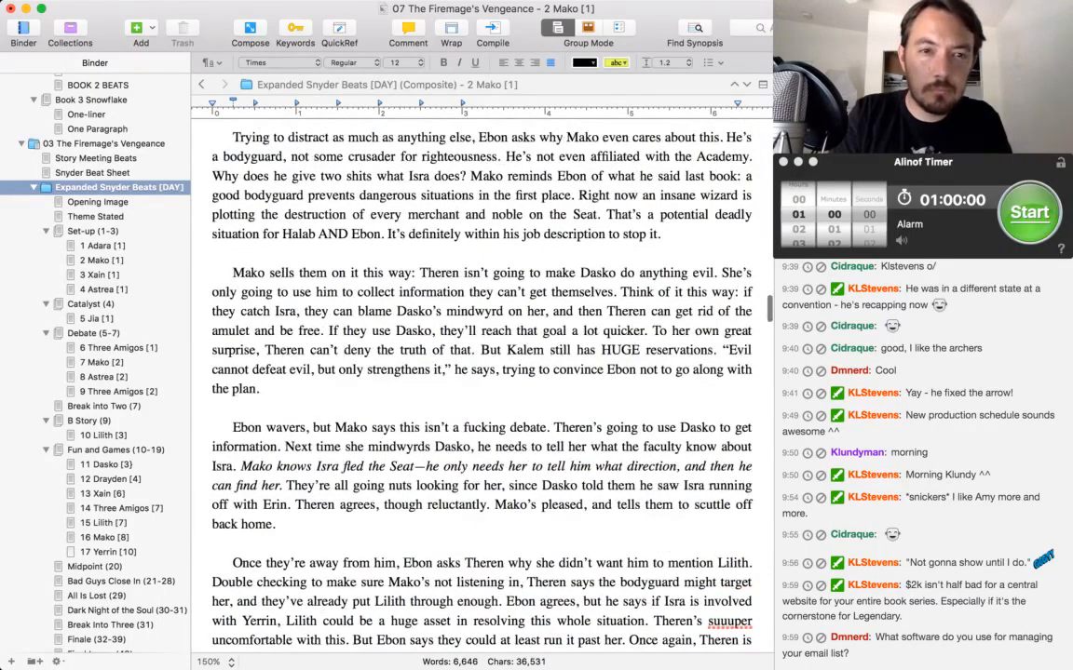
pyautogui.scroll(1, 480, 372)
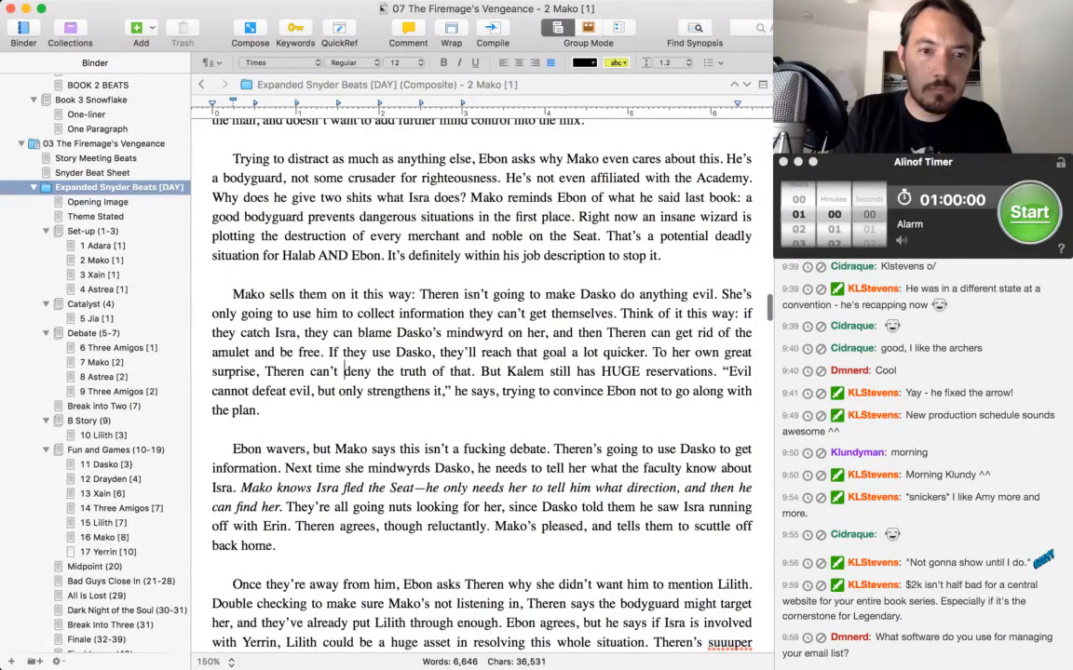
pyautogui.click(471, 198)
pyautogui.scroll(4, 470, 198)
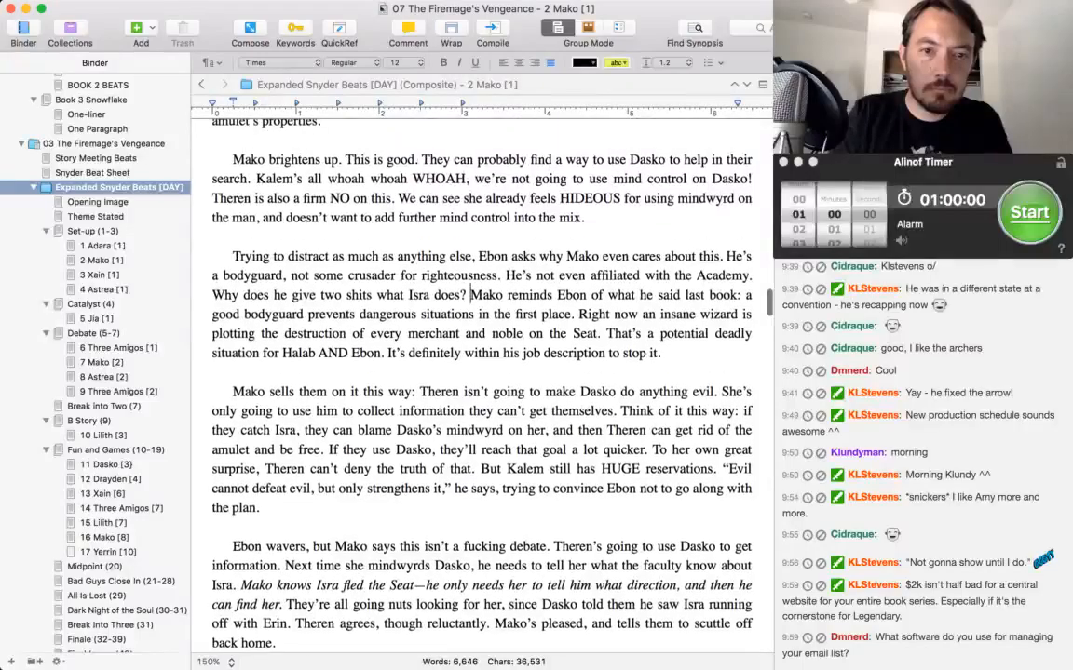
pyautogui.scroll(-1, 425, 264)
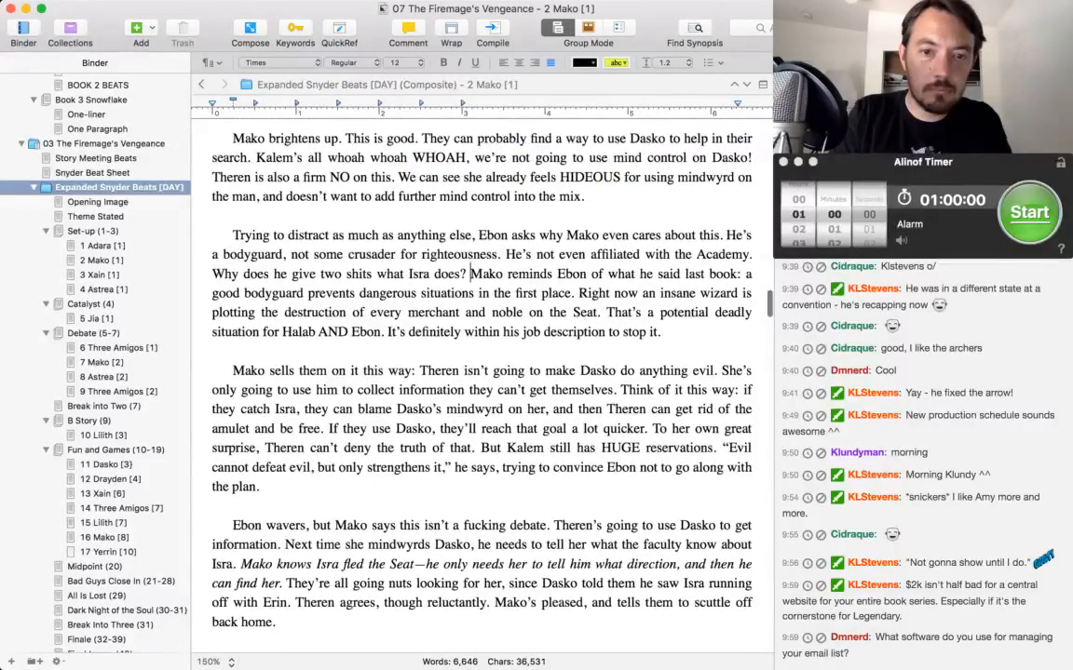
pyautogui.scroll(-6, 425, 245)
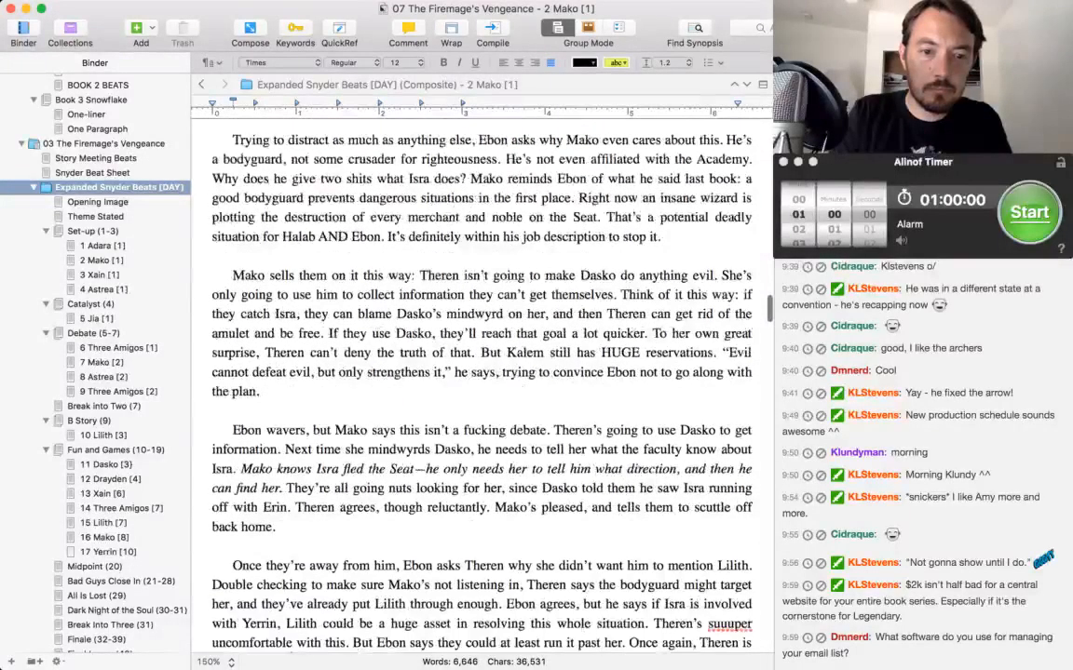
# Insert "must have" before "fled the Seat" in the italic sentence about what Mako knows.
pyautogui.click(319, 418)
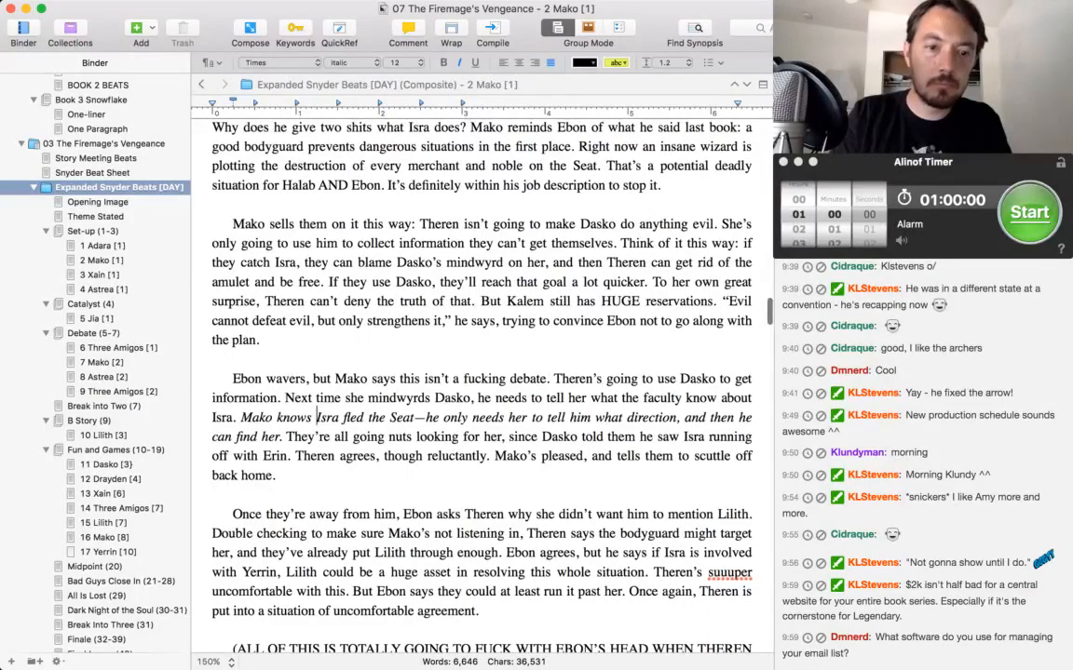
pyautogui.hotkey('alt', 'Right')
pyautogui.write('must have')
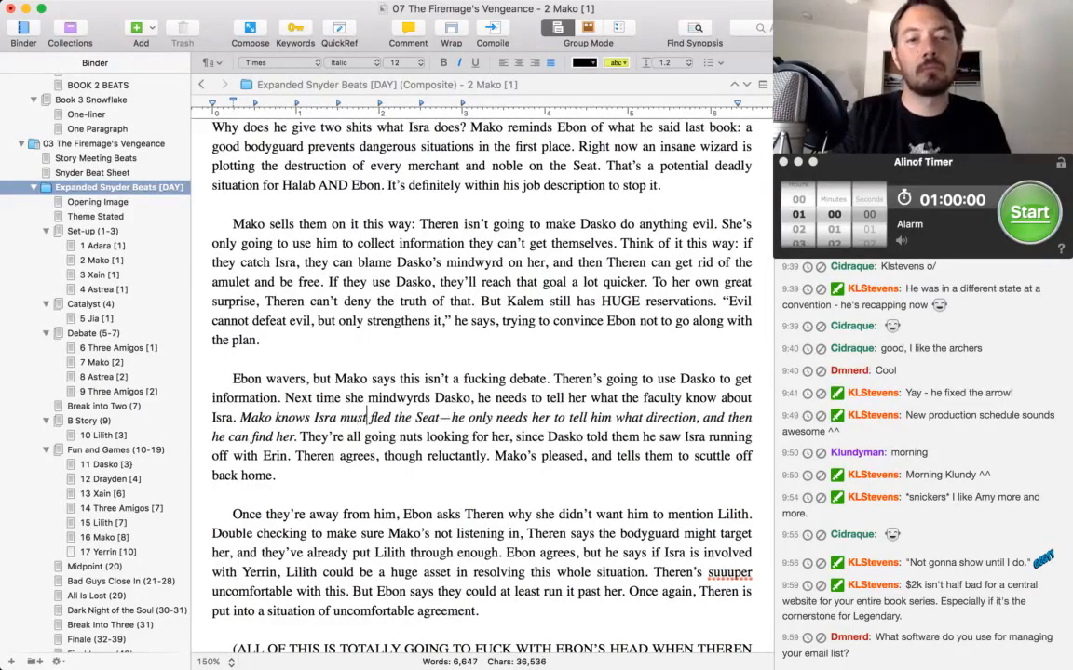
# Read on from the end of the Mako scene into the Xain scene about keeping Dasko mindwyrded.
pyautogui.scroll(-10, 503, 318)
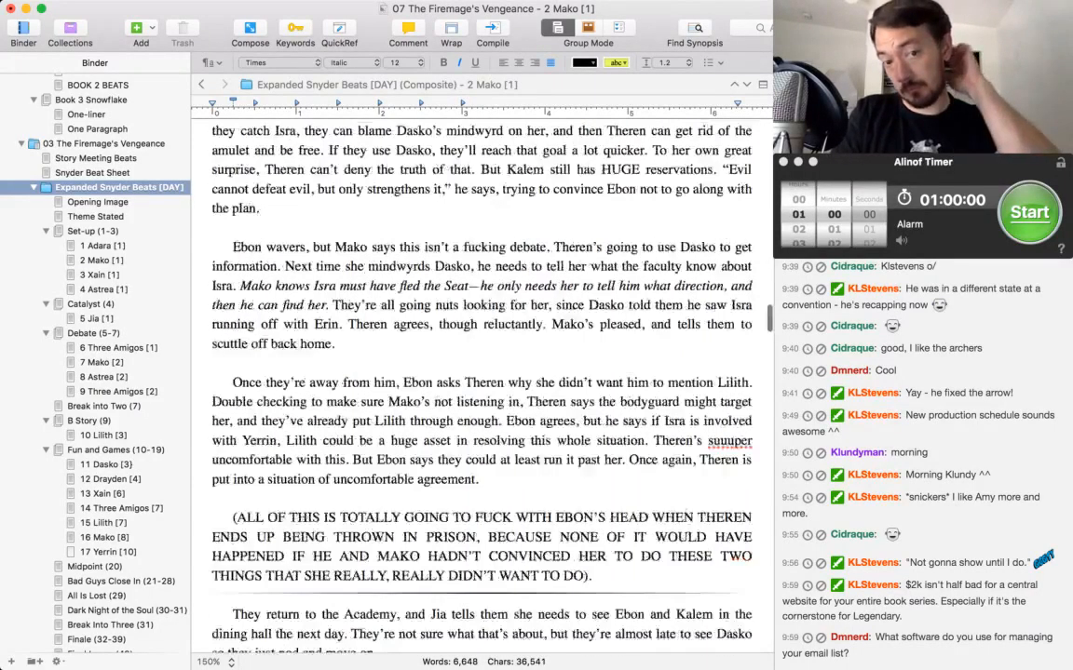
pyautogui.click(503, 317)
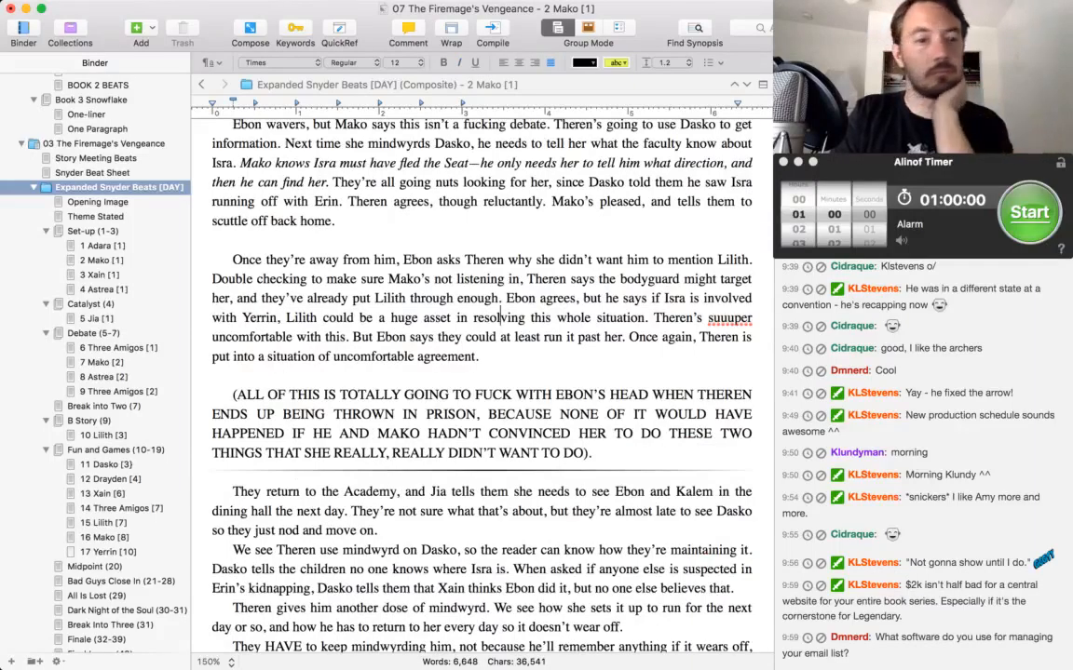
pyautogui.scroll(-3, 451, 284)
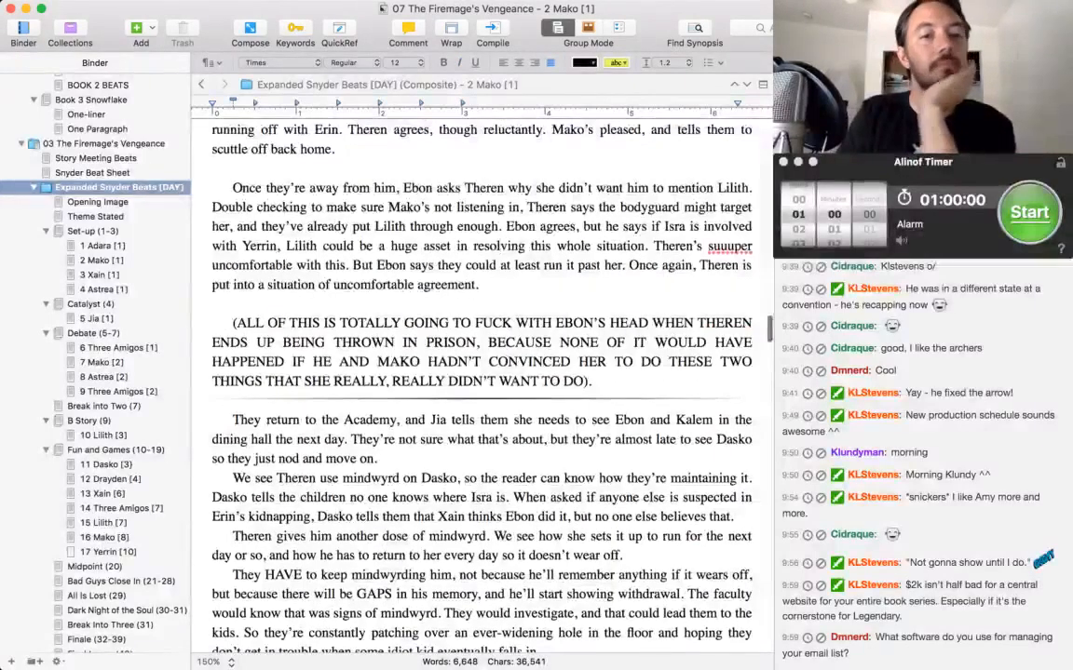
pyautogui.scroll(-7, 450, 220)
pyautogui.scroll(-3, 451, 220)
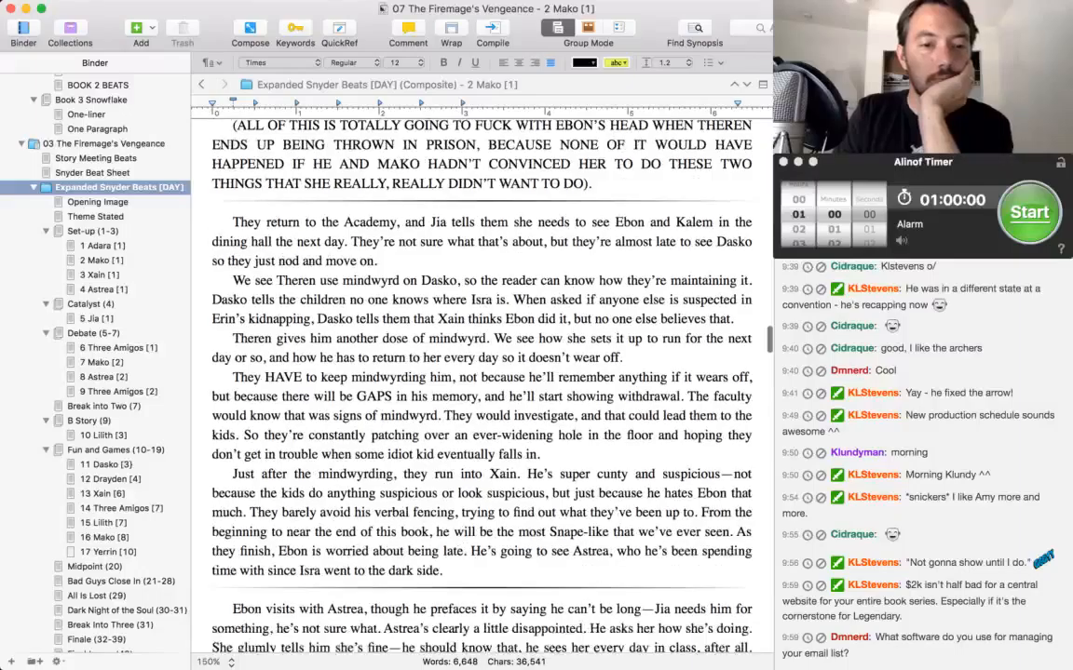
# Add "him" after "the most Snape-like that we've ever seen" in the paragraph about running into Xain.
pyautogui.scroll(-2, 481, 372)
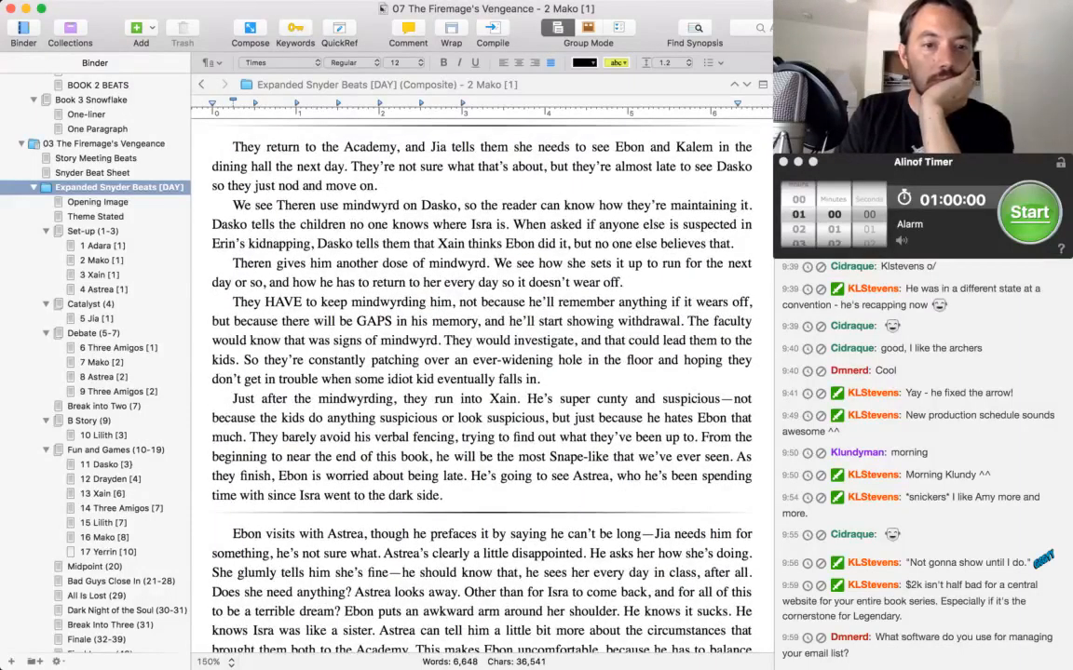
pyautogui.scroll(-1, 693, 309)
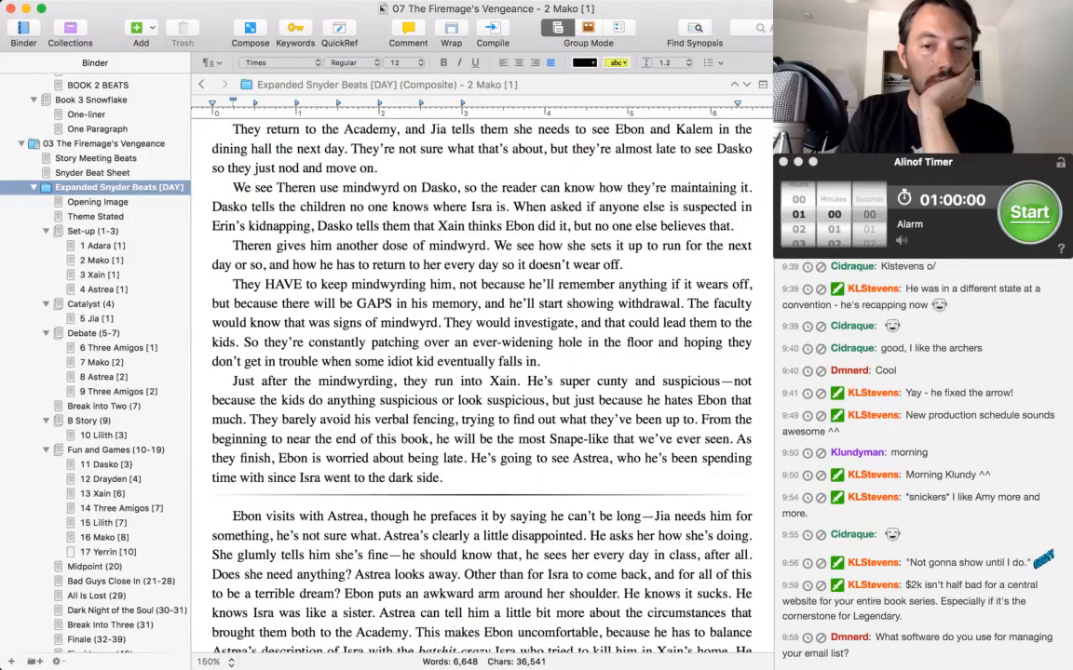
pyautogui.click(729, 438)
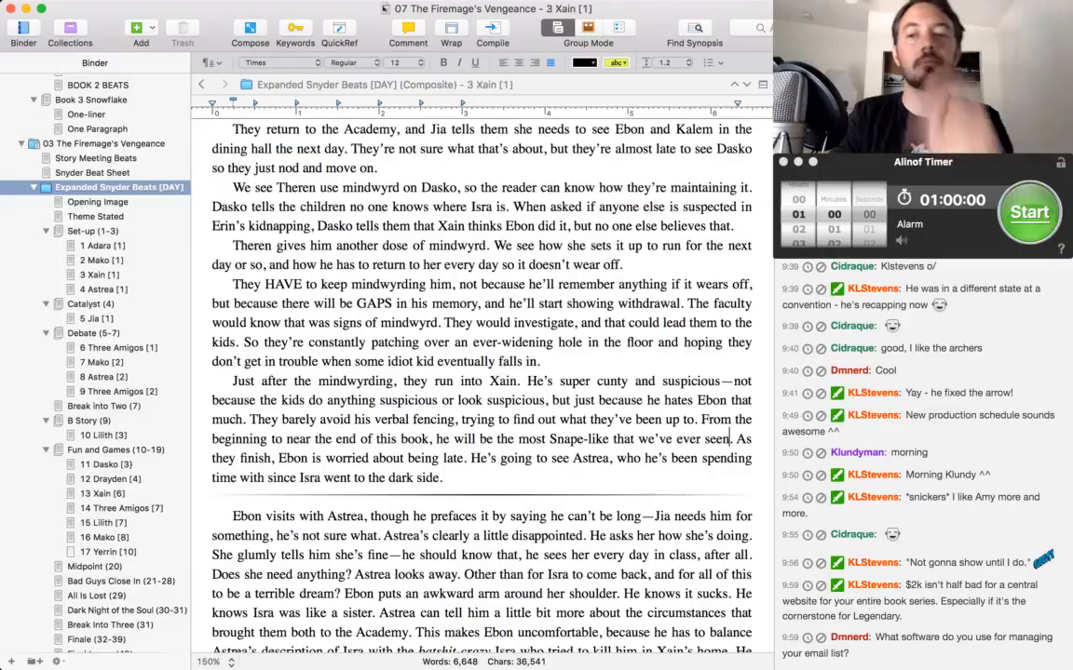
pyautogui.write('him')
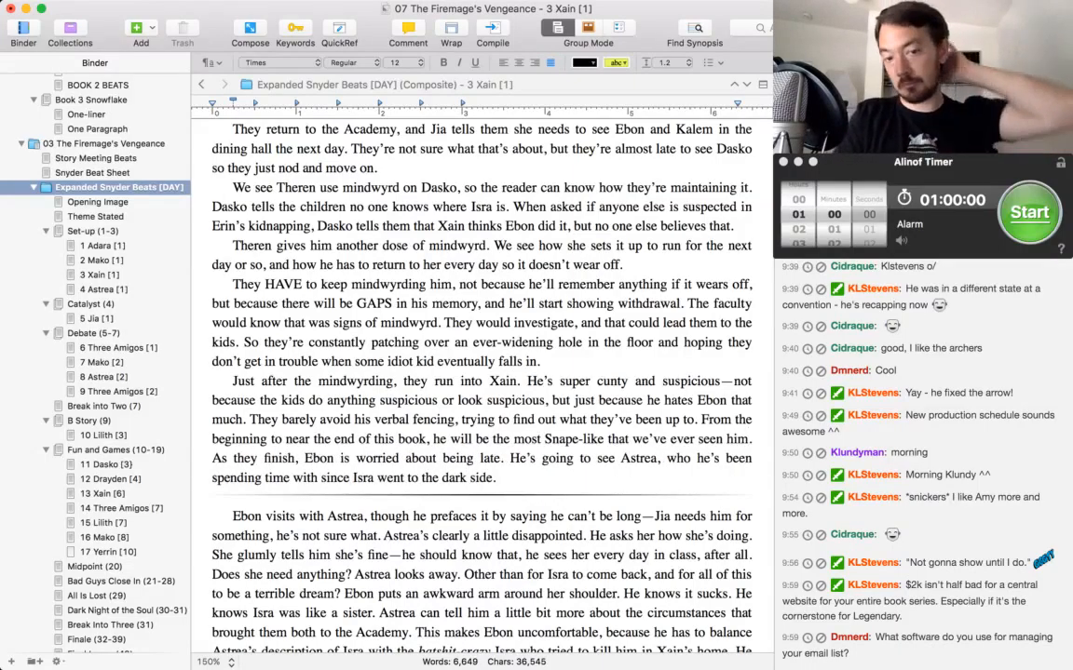
# Check the Astrea scene's mention of Jia, and replace "the next day" with "before bed" in the sentence about Jia's dining hall meeting.
pyautogui.scroll(-5, 479, 372)
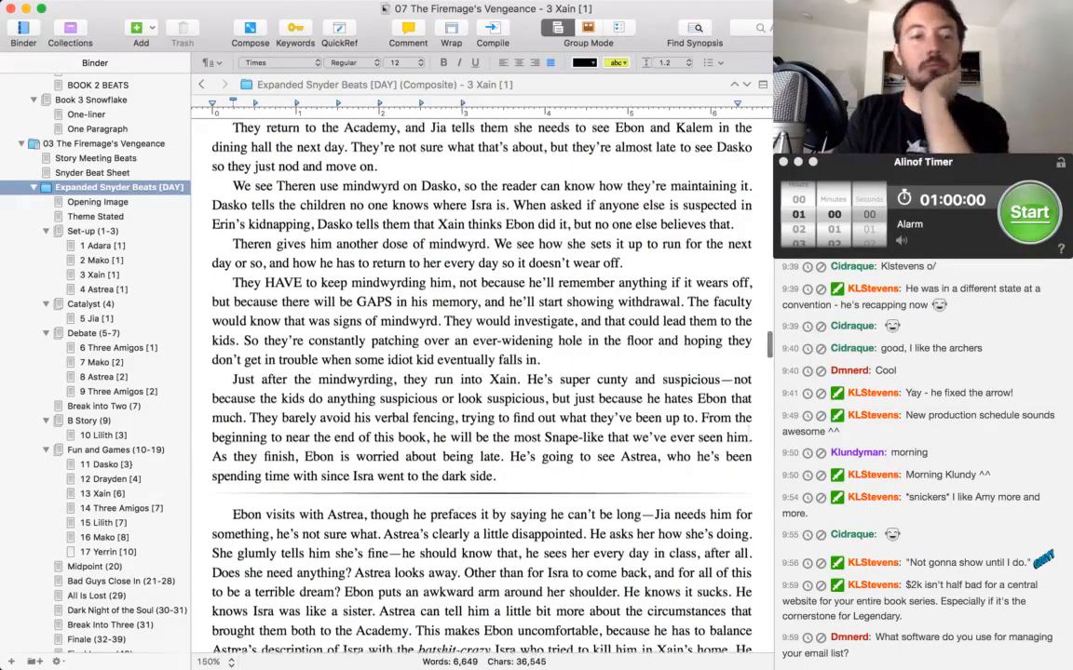
pyautogui.scroll(-2, 479, 372)
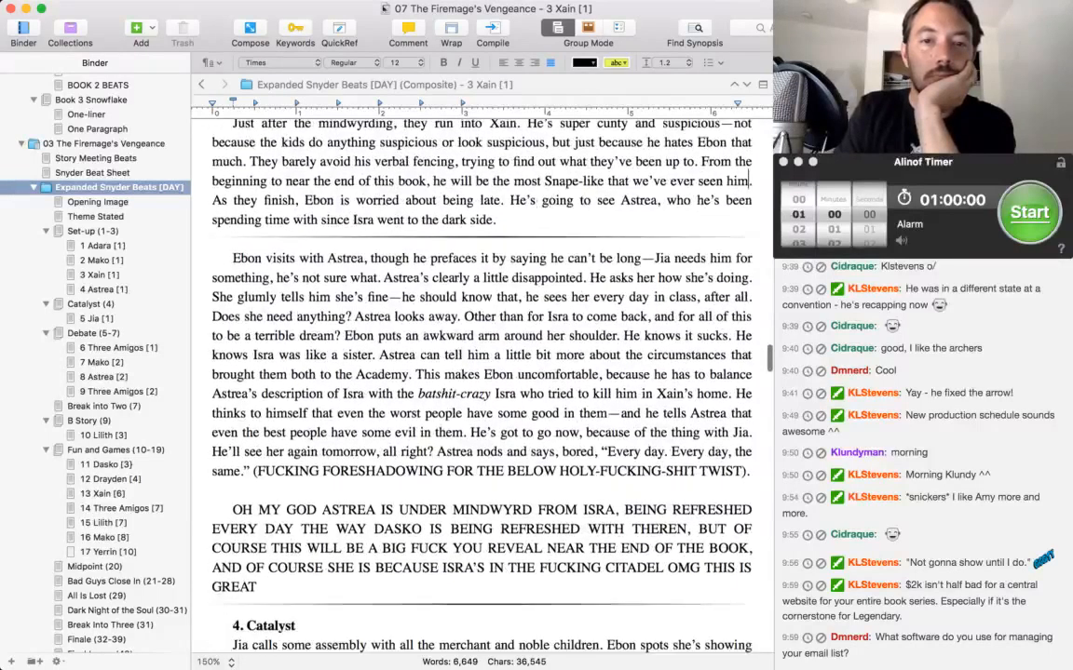
pyautogui.scroll(7, 479, 373)
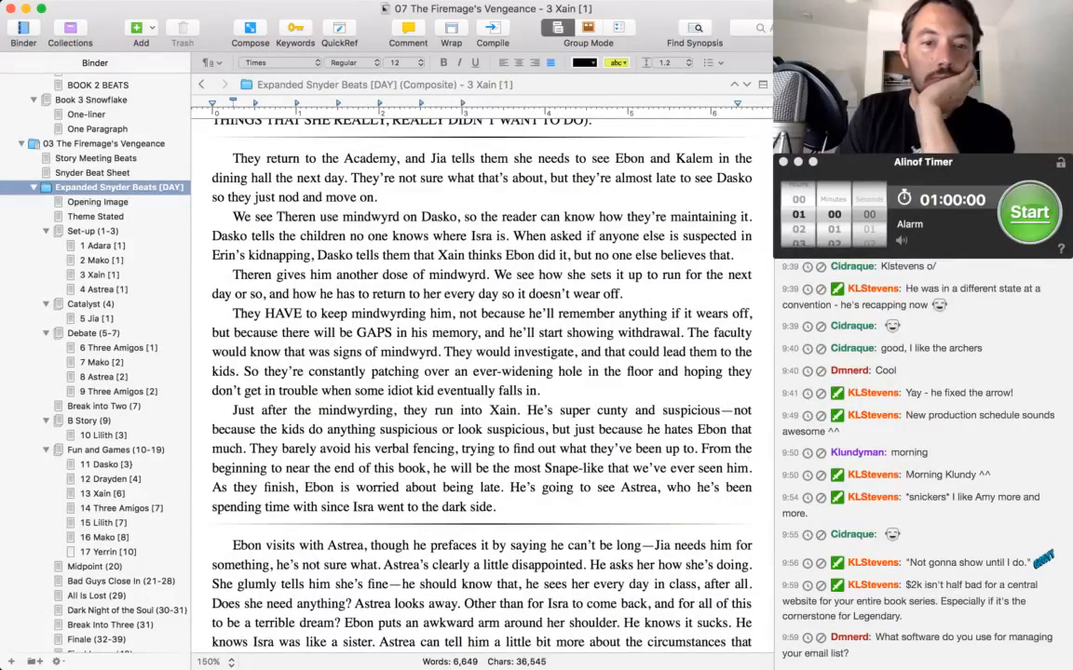
pyautogui.scroll(-5, 750, 467)
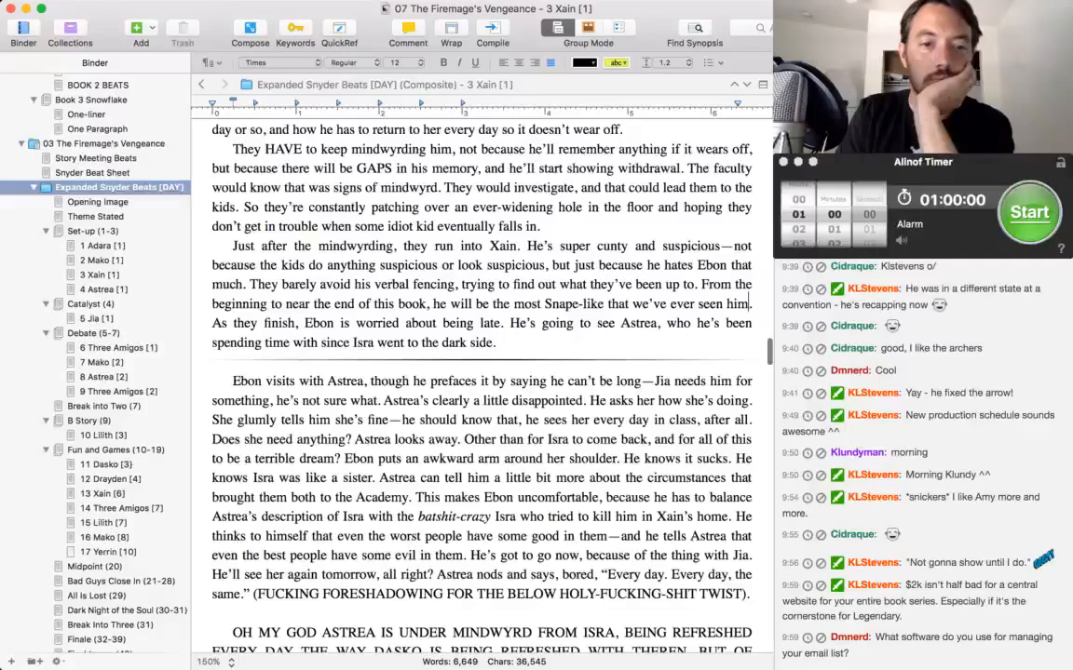
pyautogui.moveTo(365, 381); pyautogui.dragTo(378, 401)
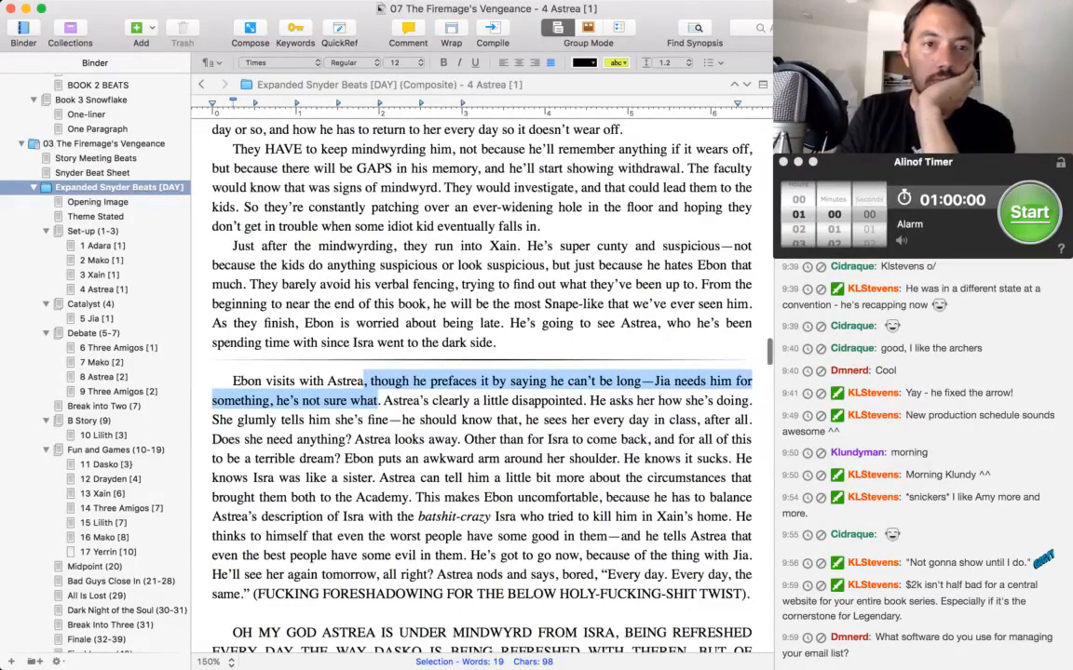
pyautogui.scroll(5, 481, 372)
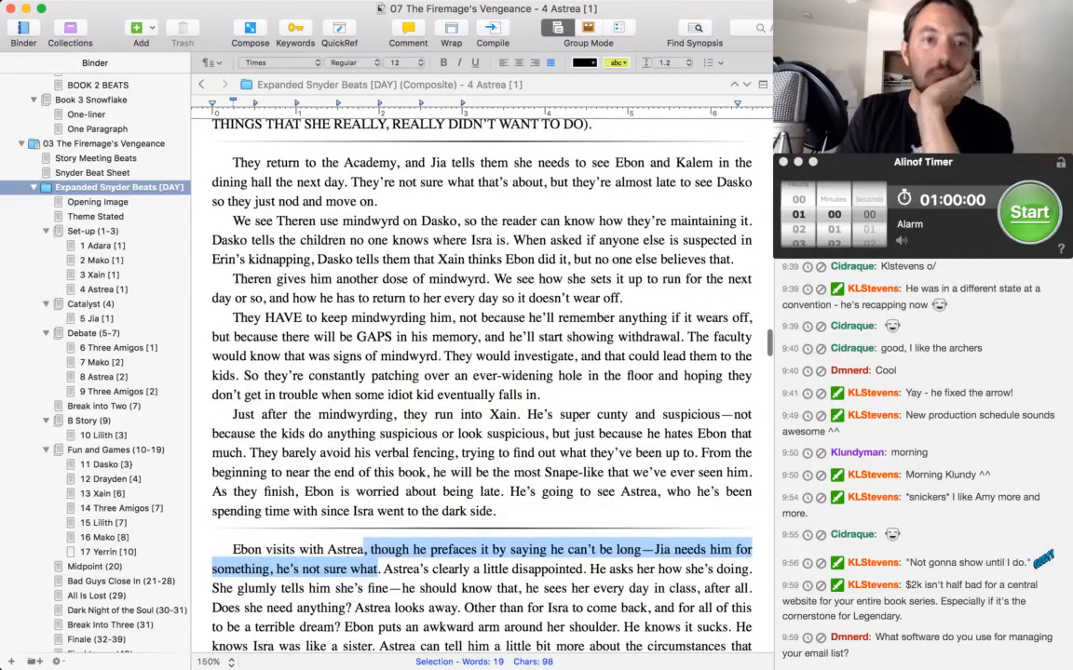
pyautogui.doubleClick(283, 182)
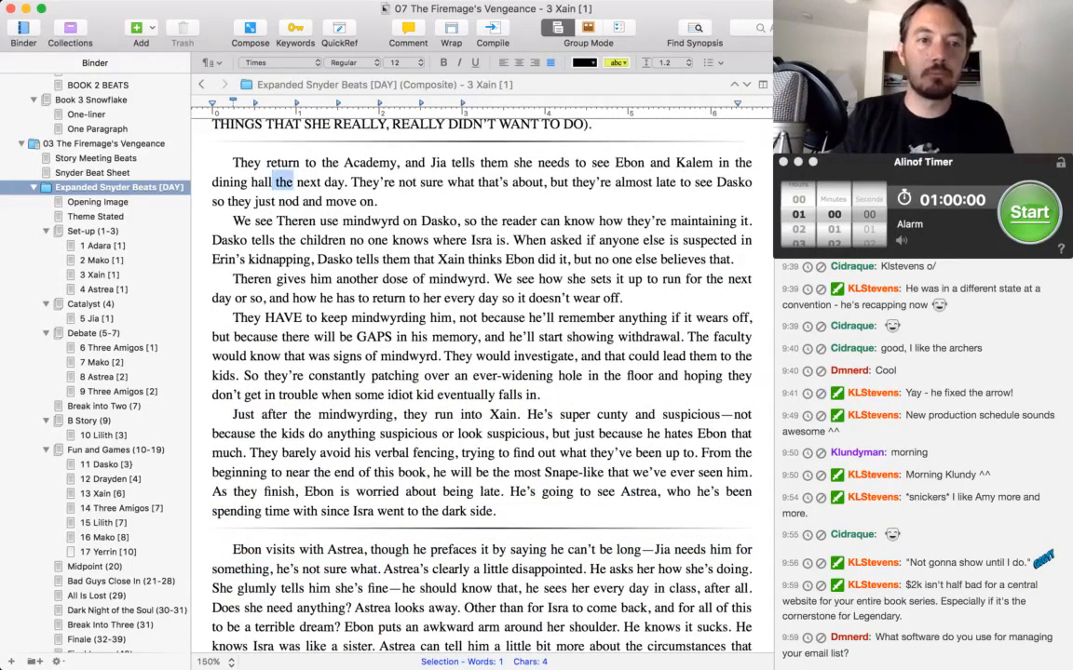
pyautogui.hotkey('alt', 'shift', 'Right')
pyautogui.hotkey('alt', 'shift', 'Right')
pyautogui.write('before bed')
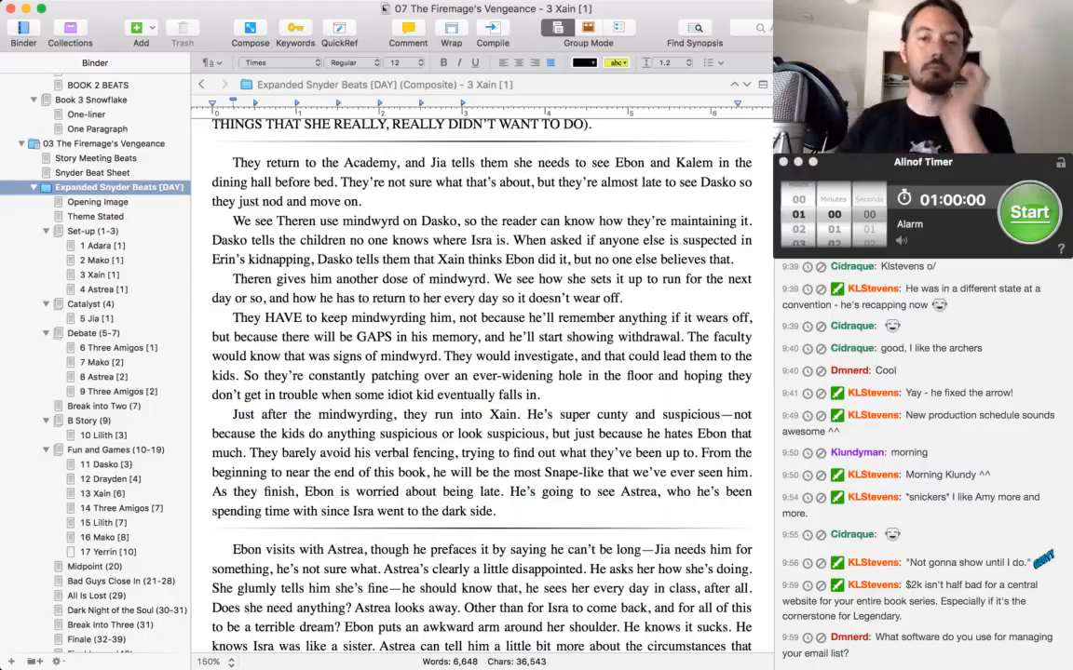
# Insert "(hers and Isra's back story)" after "brought them both to the Academy" in the Astrea scene.
pyautogui.scroll(-1, 481, 372)
pyautogui.scroll(-7, 481, 391)
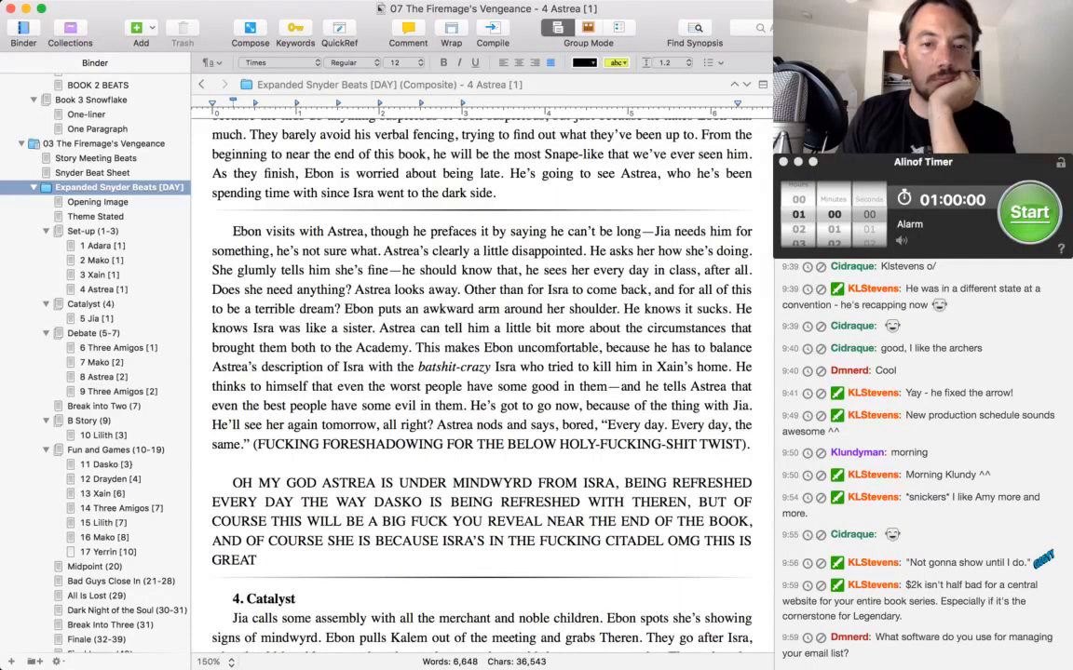
pyautogui.click(408, 347)
pyautogui.write('(hers an')
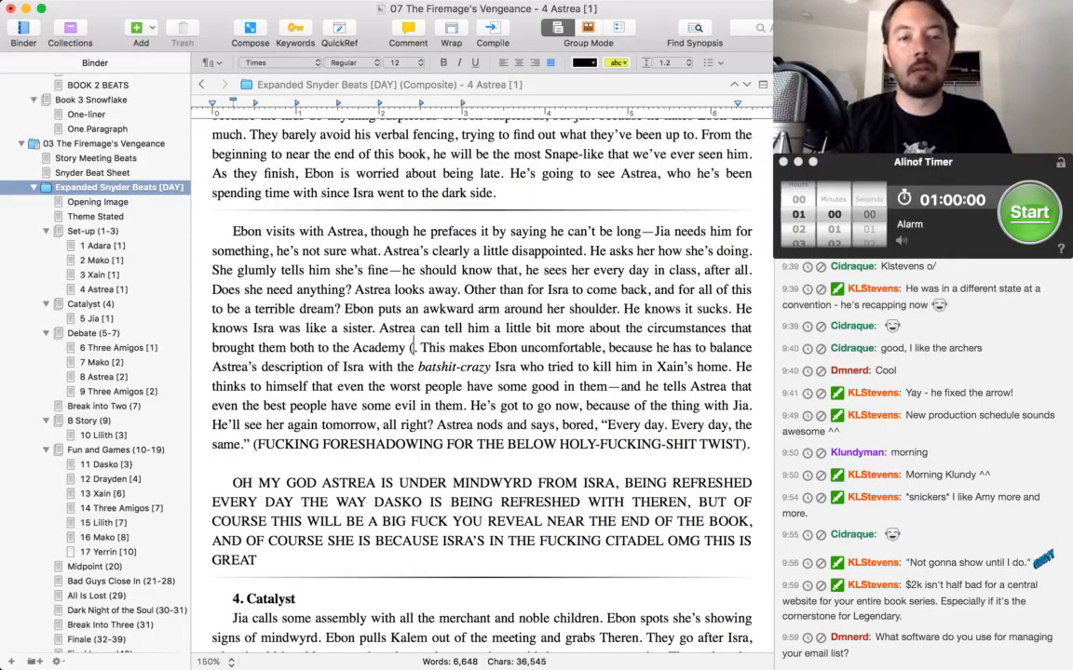
pyautogui.write("d Isra's backstory")
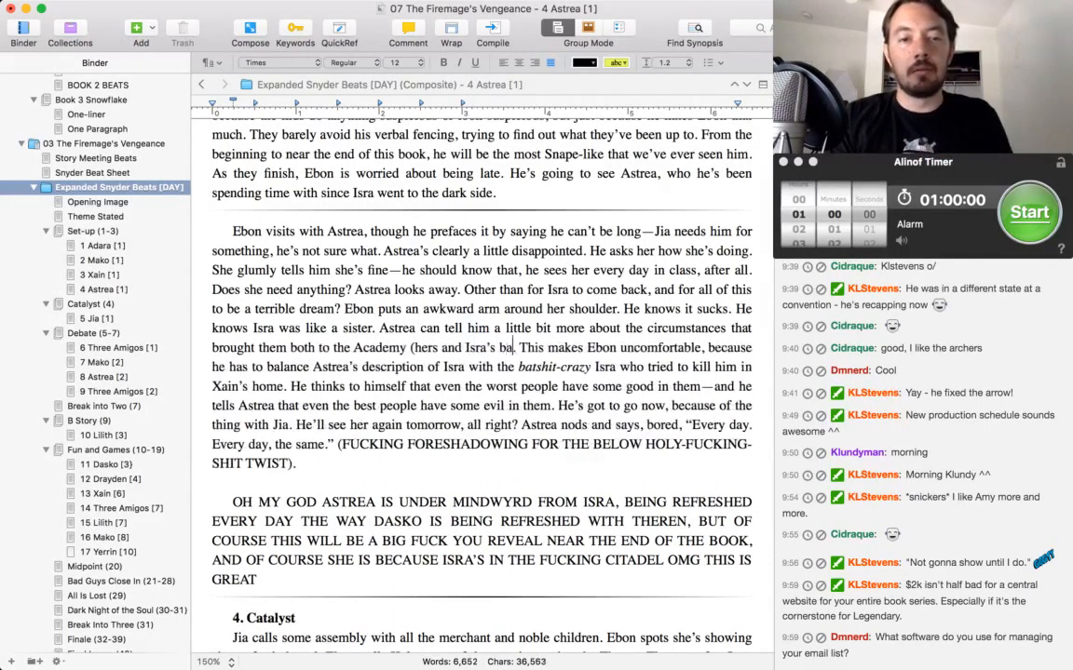
pyautogui.hotkey('alt', 'BackSpace')
pyautogui.write('back story).')
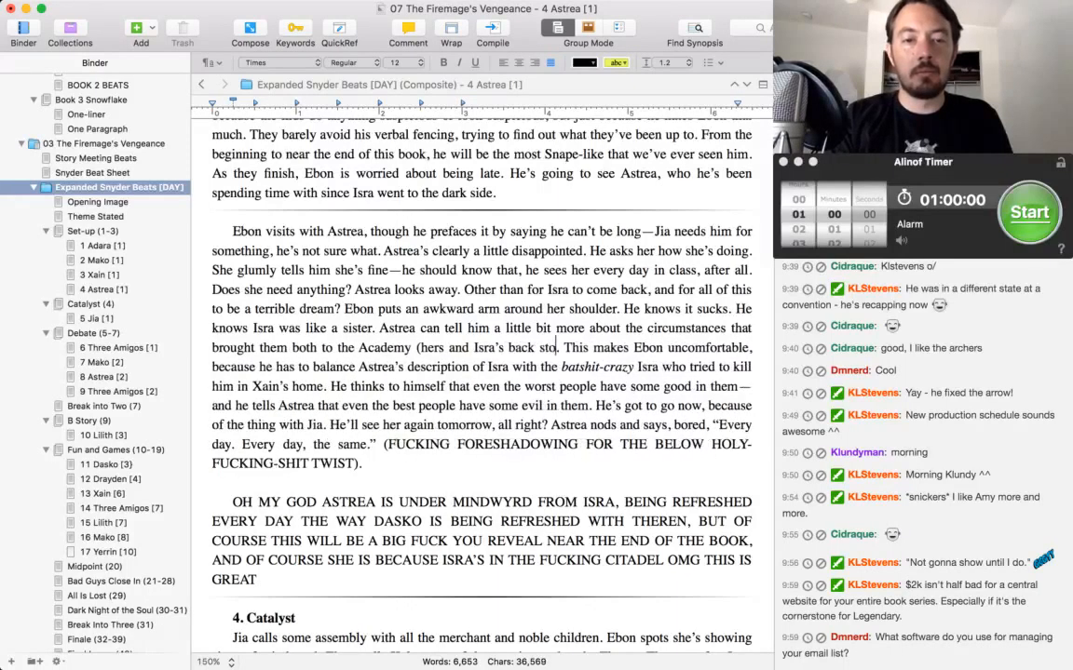
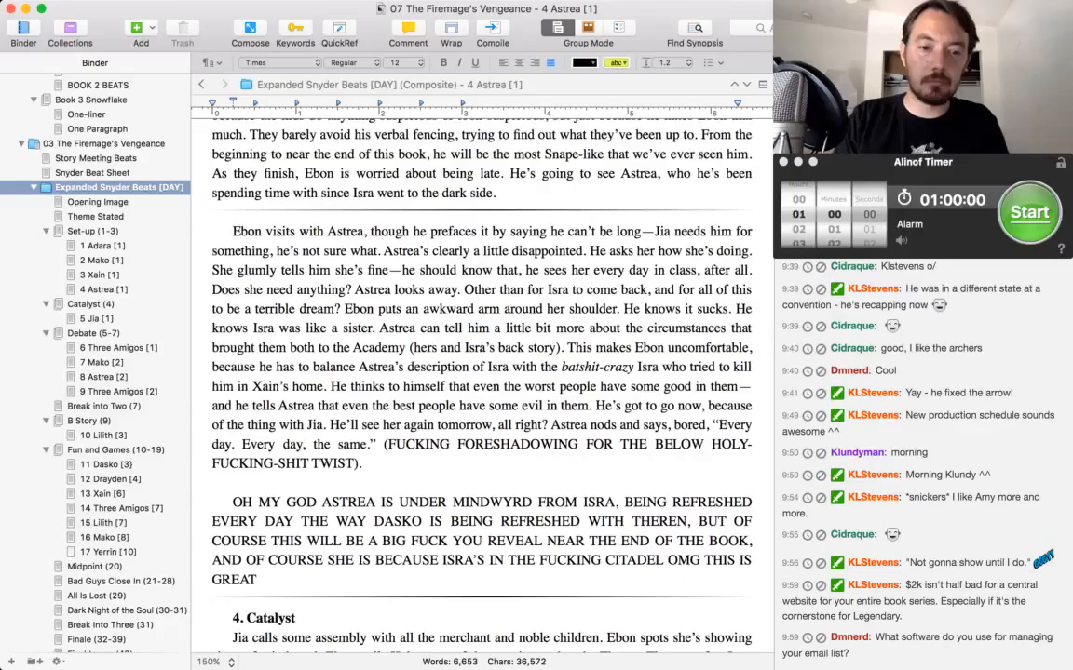
# Read the end of the Astrea scene, including the capitalised note about her being under Isra's mindwyrd.
pyautogui.scroll(-5, 560, 305)
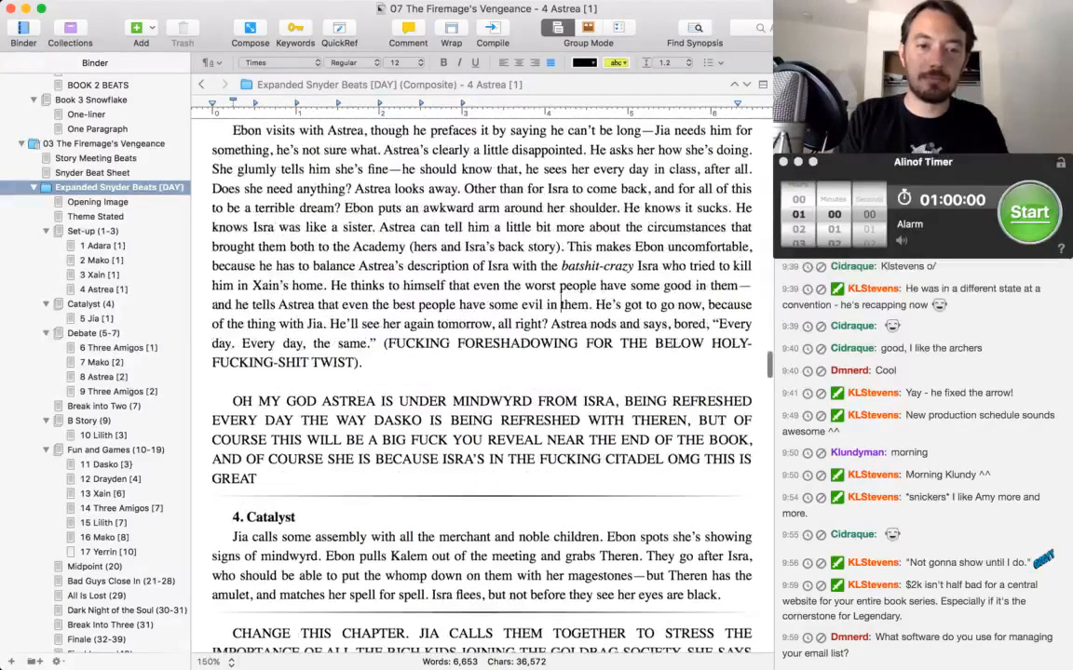
pyautogui.scroll(-5, 561, 302)
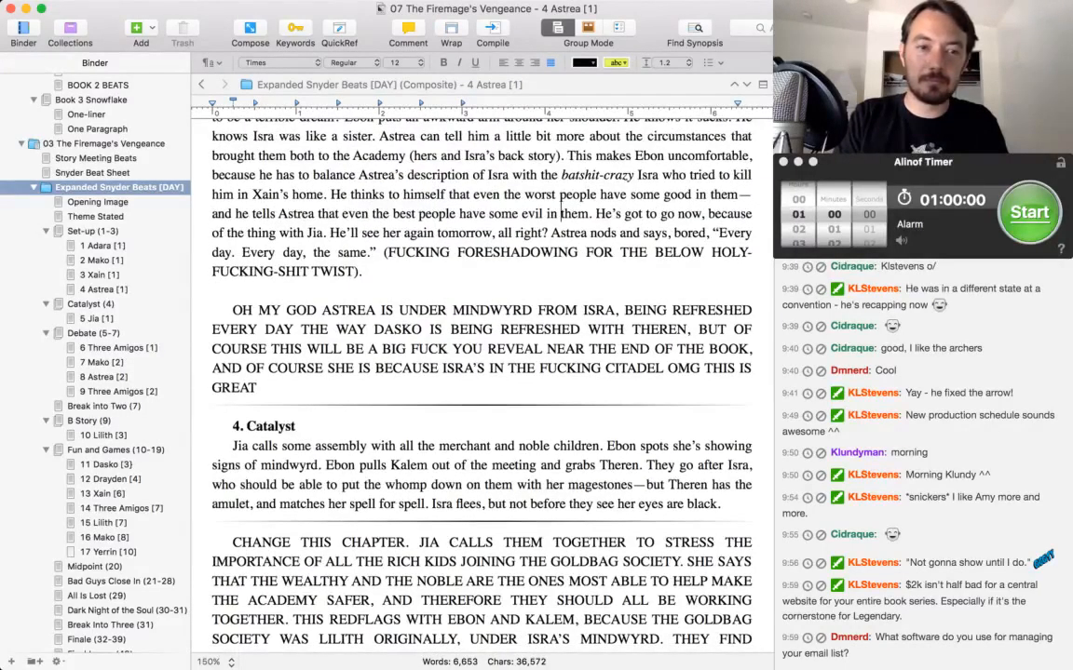
pyautogui.moveTo(211, 310); pyautogui.dragTo(259, 387)
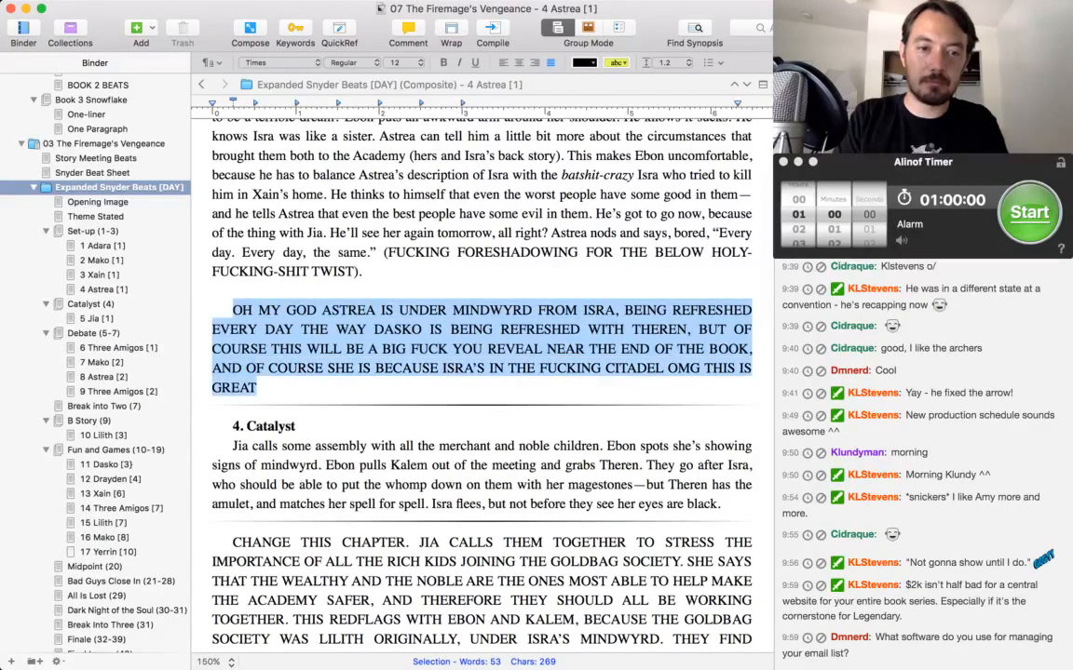
pyautogui.click(332, 252)
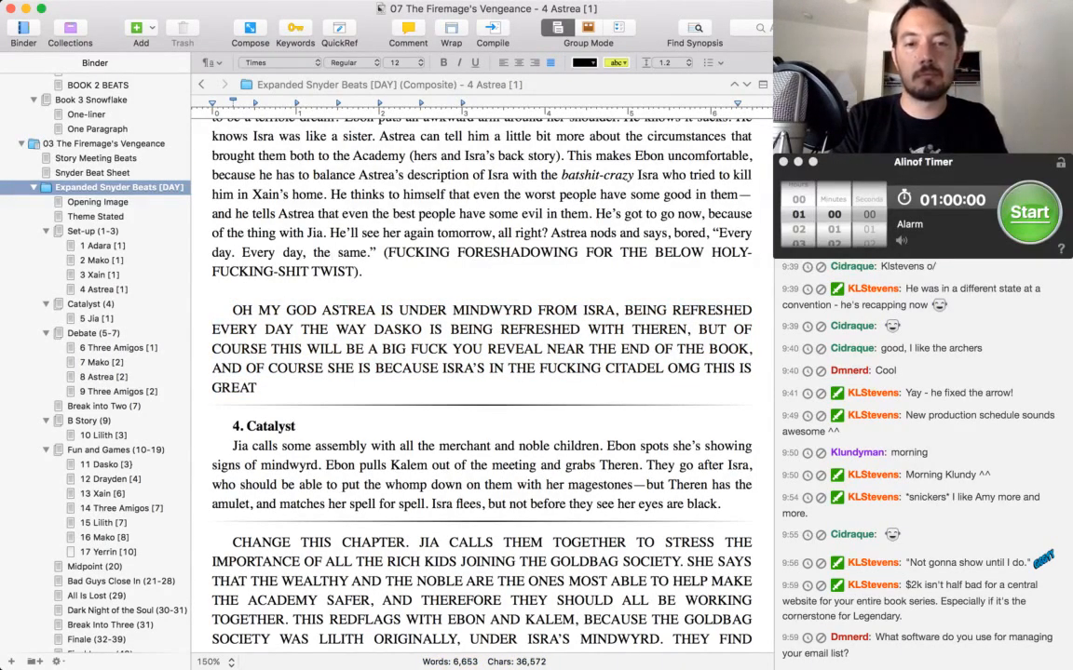
pyautogui.press('super+Tab')
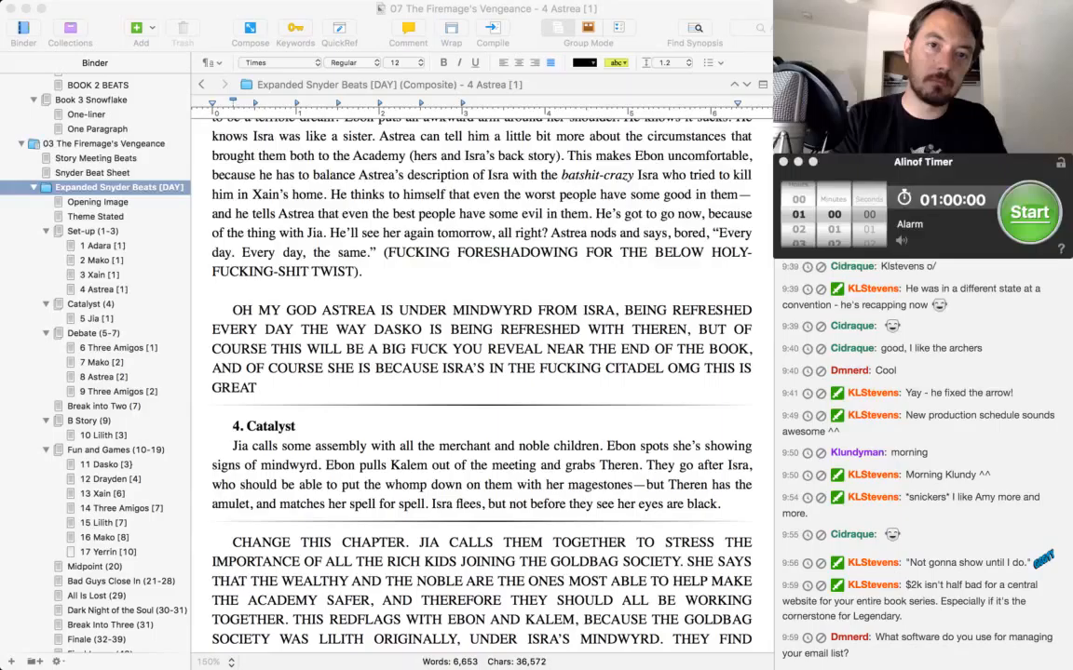
pyautogui.press('super+Tab')
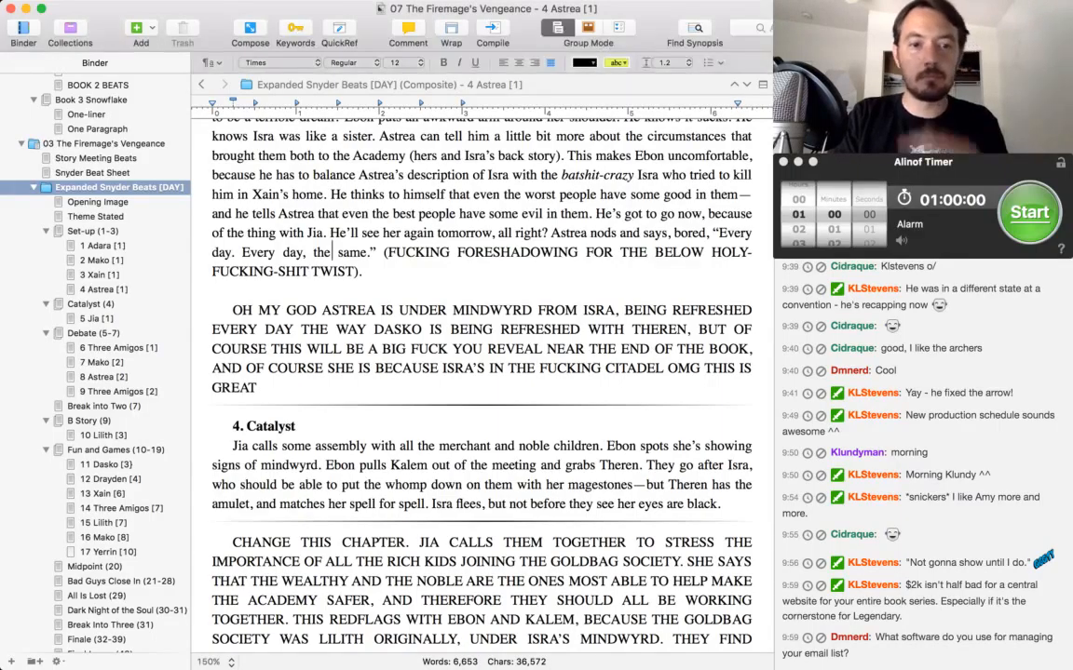
# Insert "Something about that is weird." after the sentence about Jia calling an assembly in the 4. Catalyst beat.
pyautogui.scroll(-2, 482, 382)
pyautogui.scroll(-1, 481, 382)
pyautogui.scroll(-5, 481, 381)
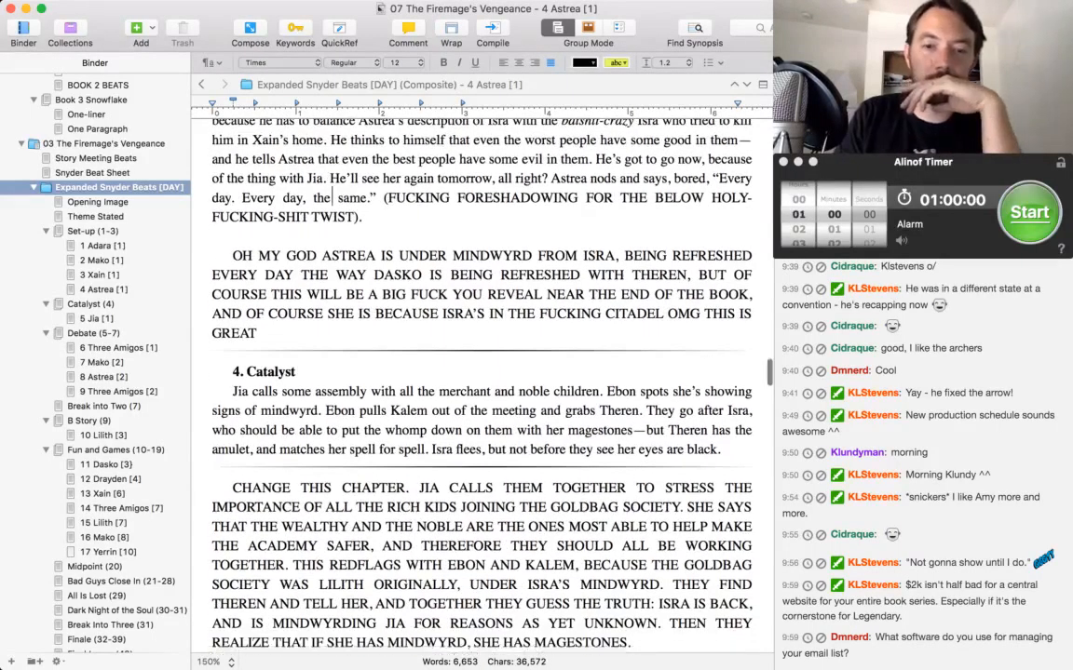
pyautogui.click(606, 306)
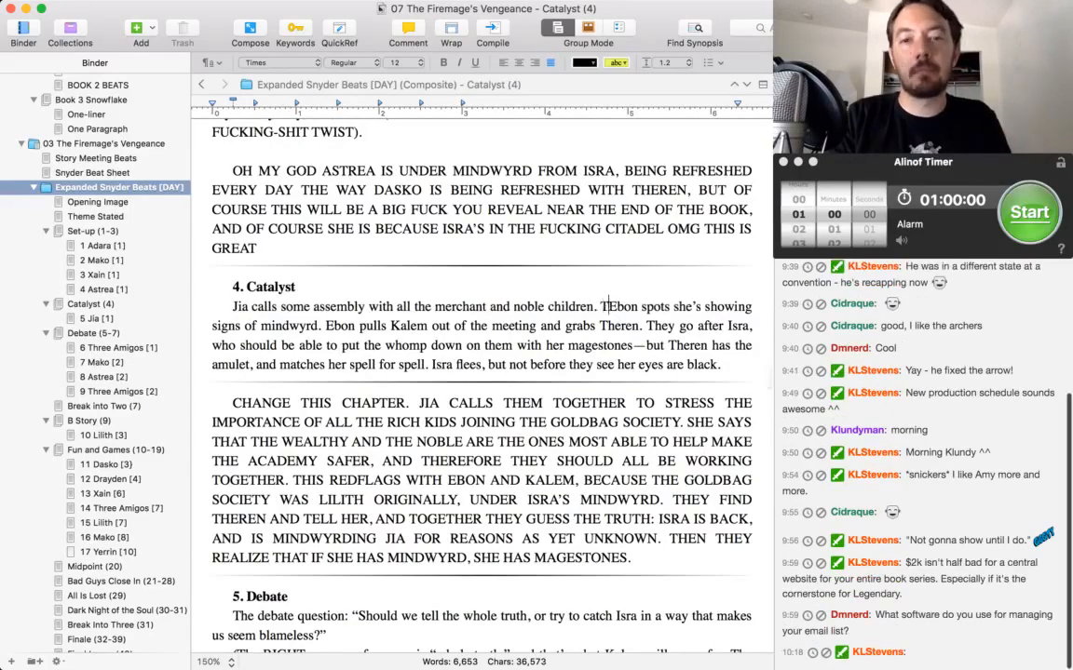
pyautogui.write('That ra')
pyautogui.press('BackSpace')
pyautogui.press('BackSpace')
pyautogui.press('BackSpace')
pyautogui.press('BackSpace')
pyautogui.press('BackSpace')
pyautogui.press('BackSpace')
pyautogui.press('BackSpace')
pyautogui.write('Somethin')
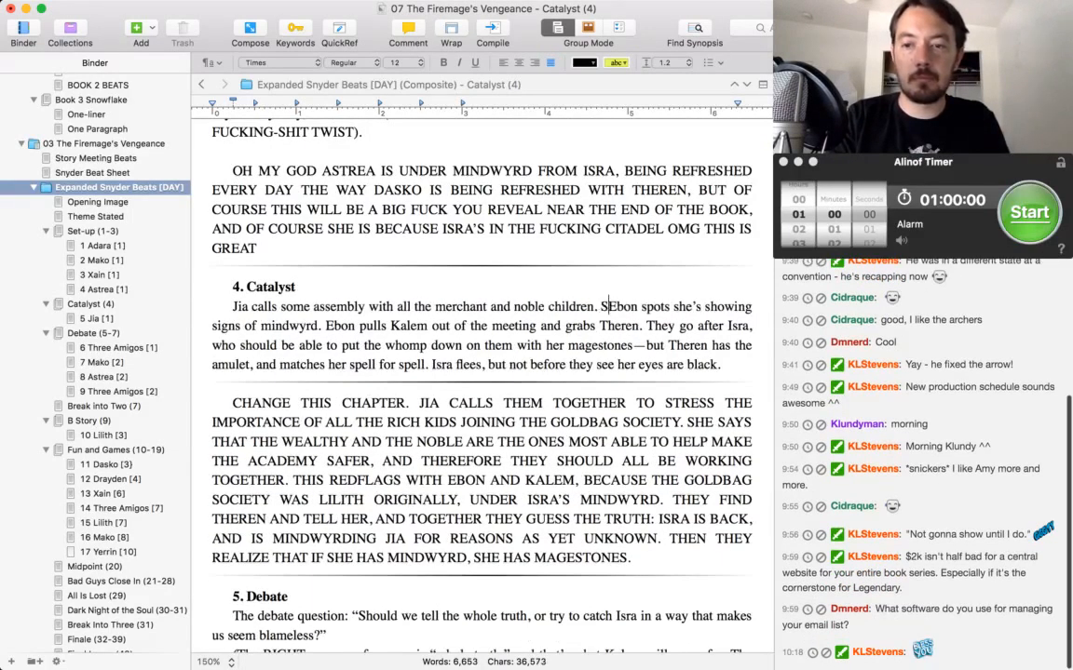
pyautogui.write('g about that is weird ')
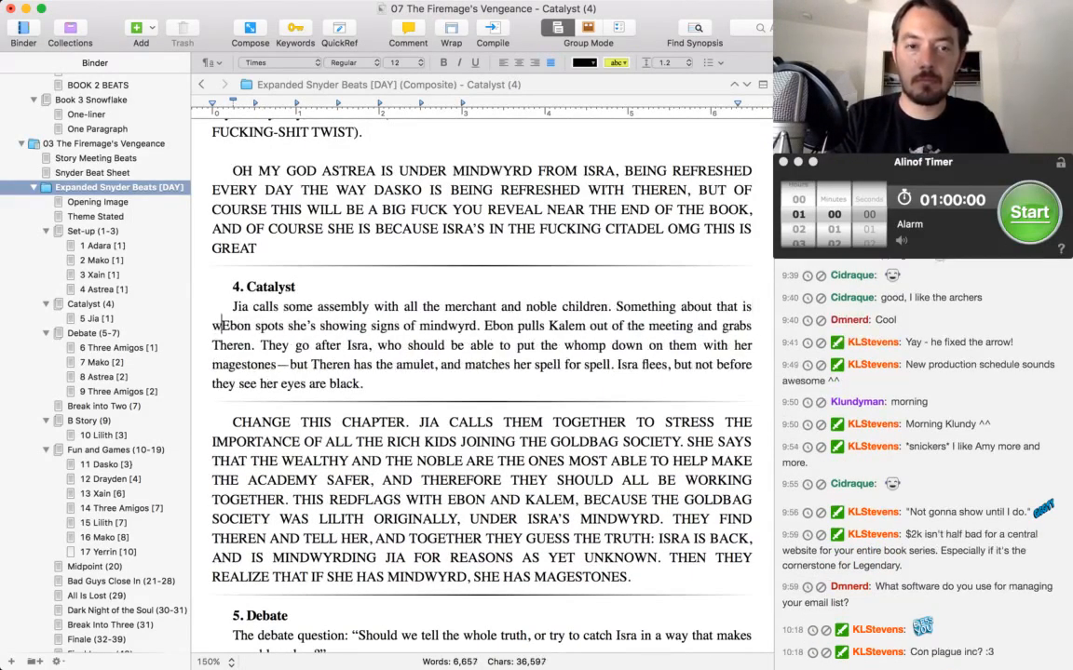
pyautogui.write(' In the meeting, ')
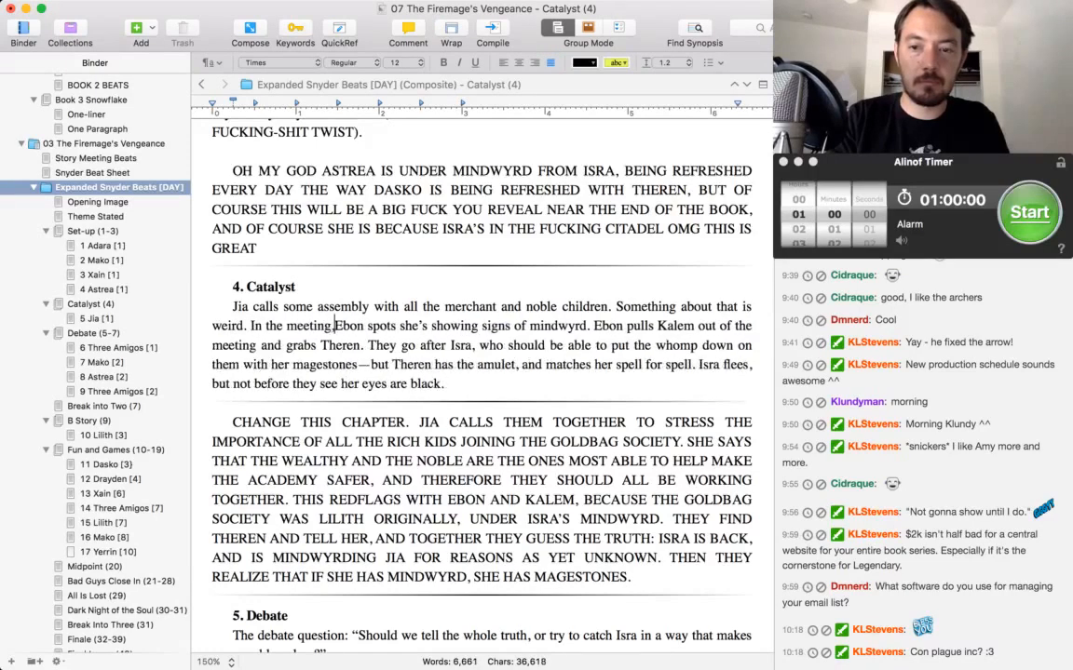
pyautogui.write('Kalem realizes al')
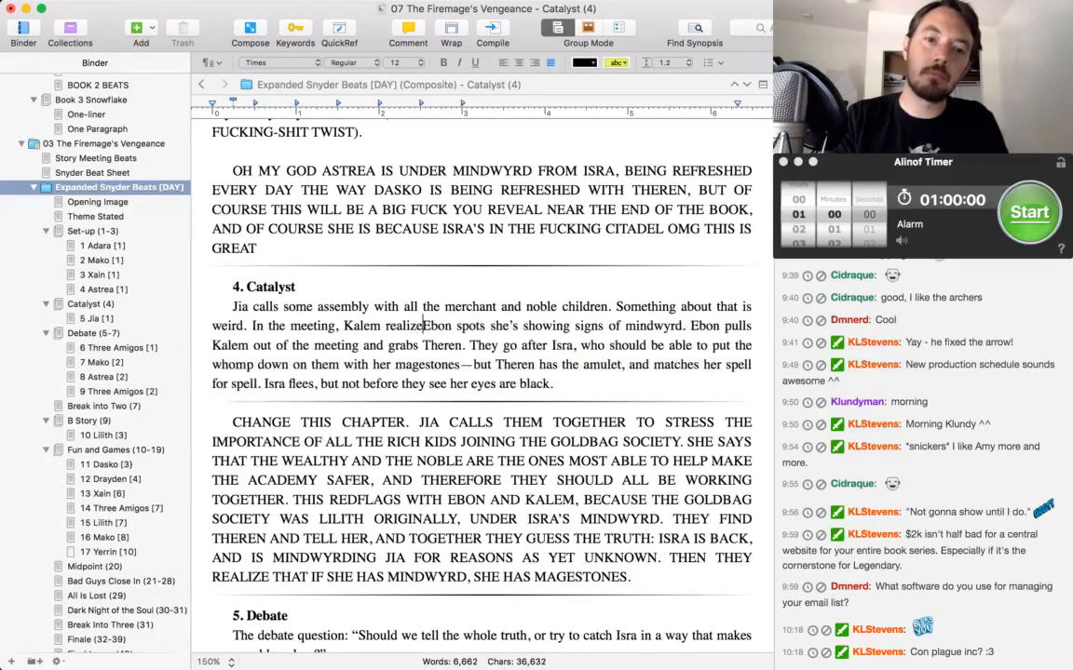
pyautogui.write('l the kids present ar')
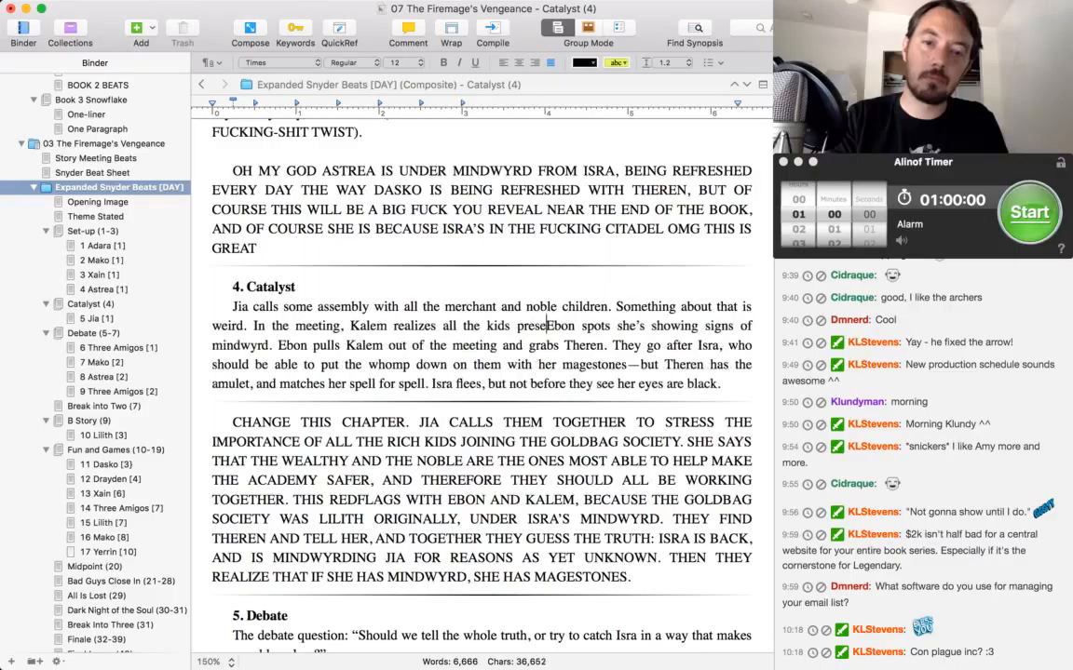
pyautogui.write('e goldbags.')
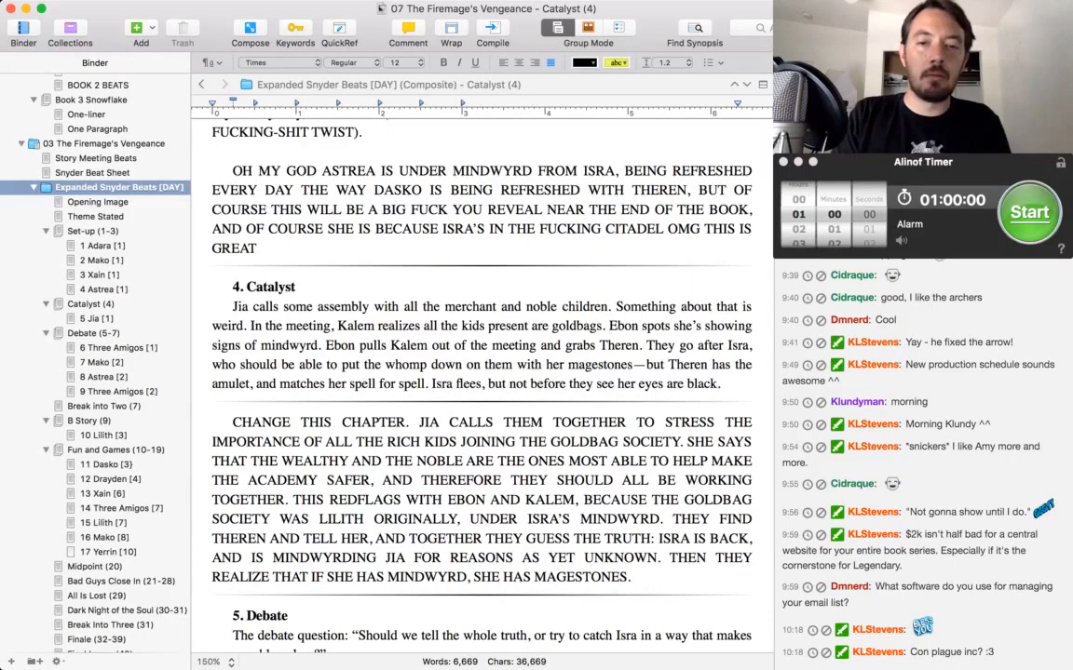
# Read the chapter change note about Jia and the goldbag society, continuing through the Debate beat to Chapter Five.
pyautogui.press('super+Tab')
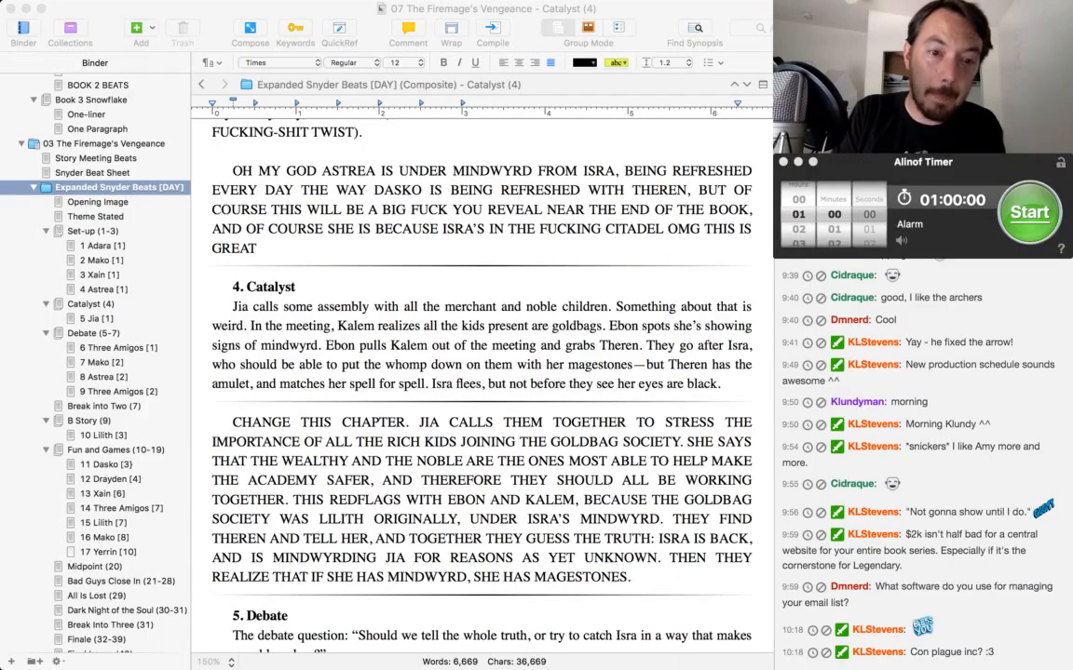
pyautogui.click(610, 326)
pyautogui.scroll(-3, 481, 372)
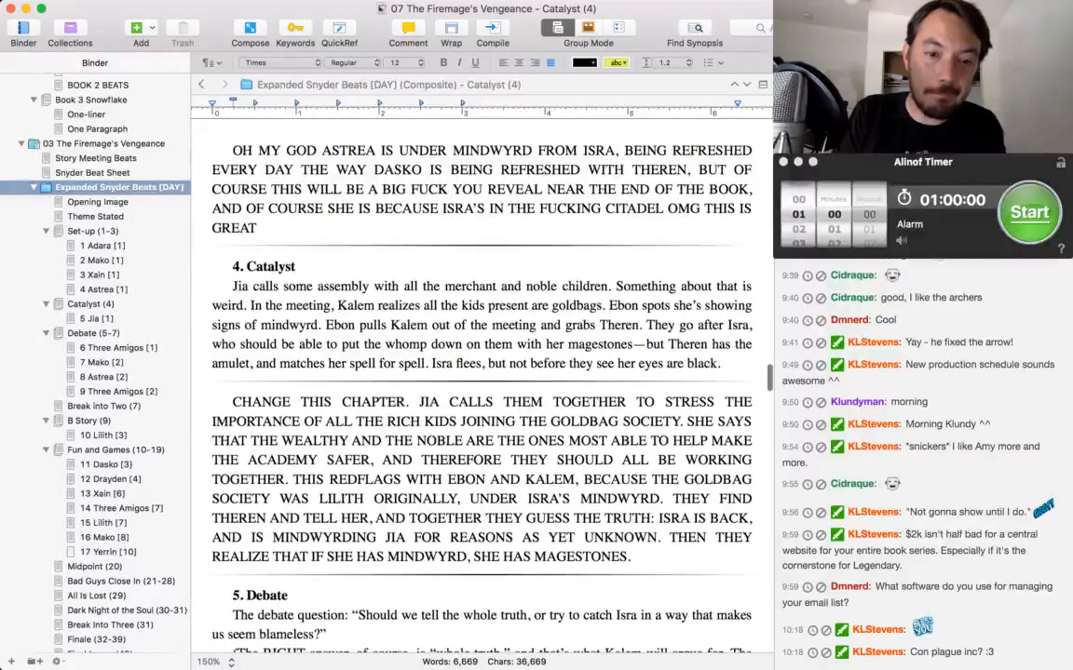
pyautogui.scroll(-2, 480, 373)
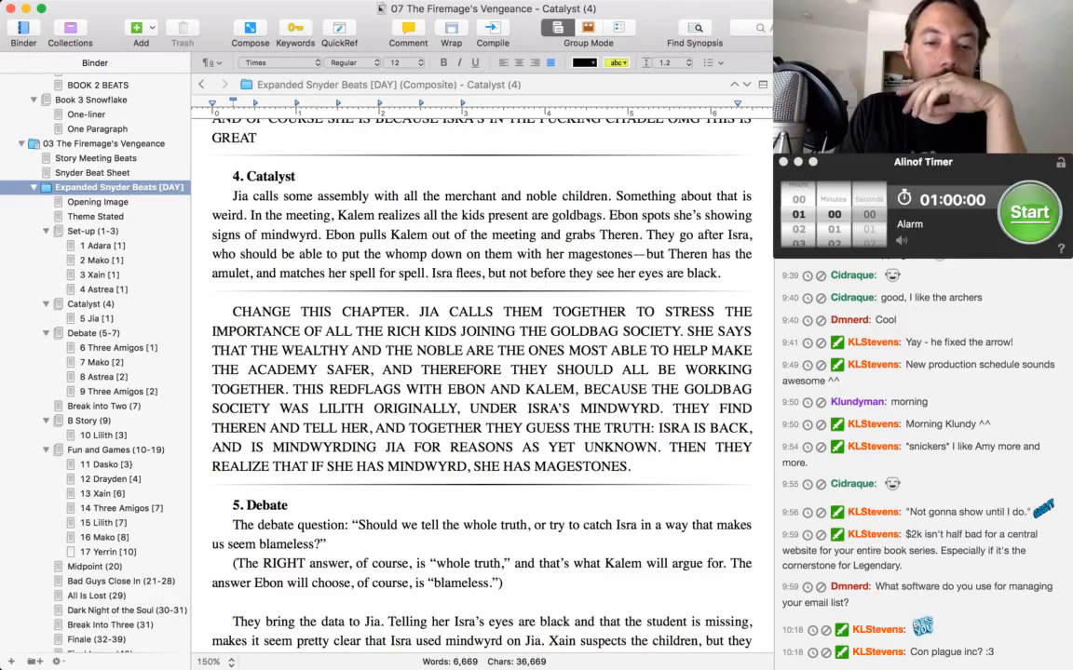
pyautogui.scroll(-2, 481, 372)
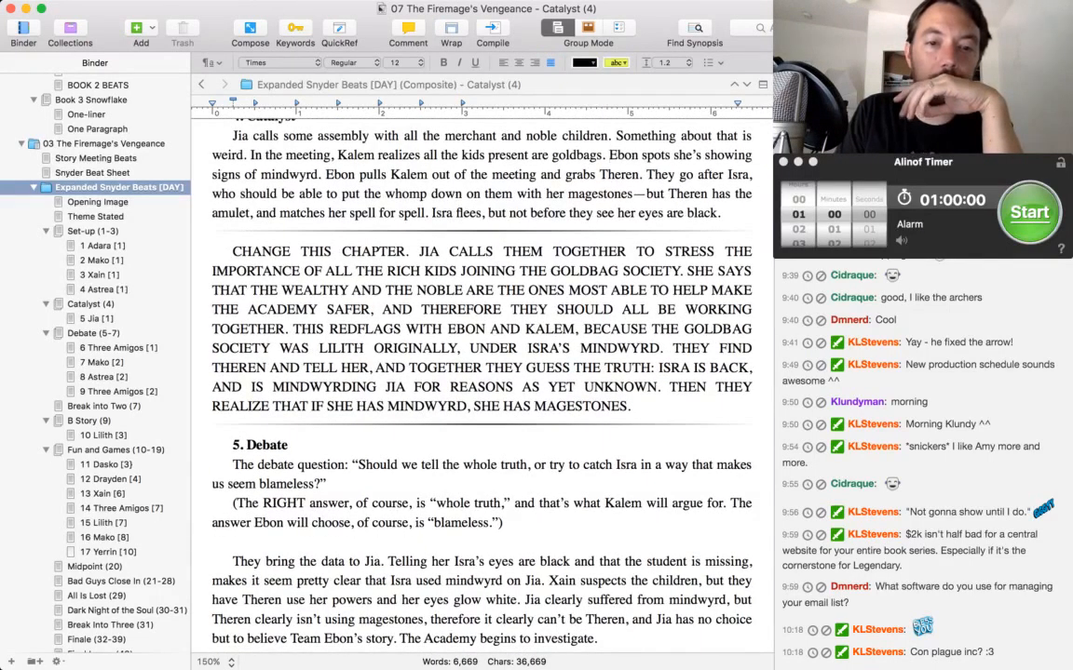
pyautogui.scroll(-4, 481, 373)
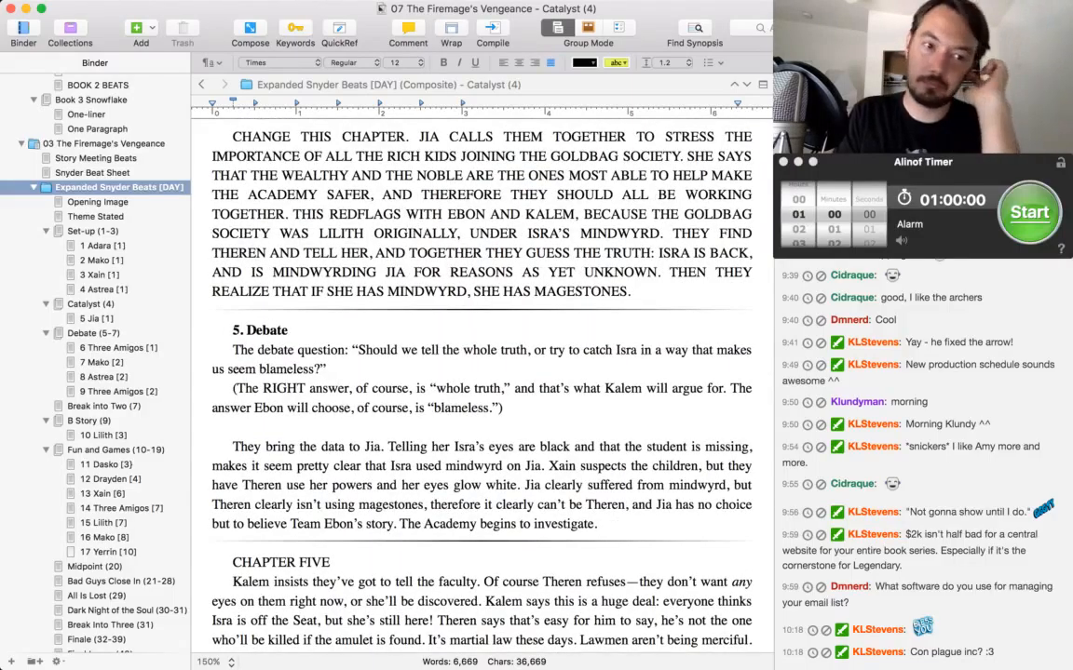
pyautogui.scroll(-2, 480, 372)
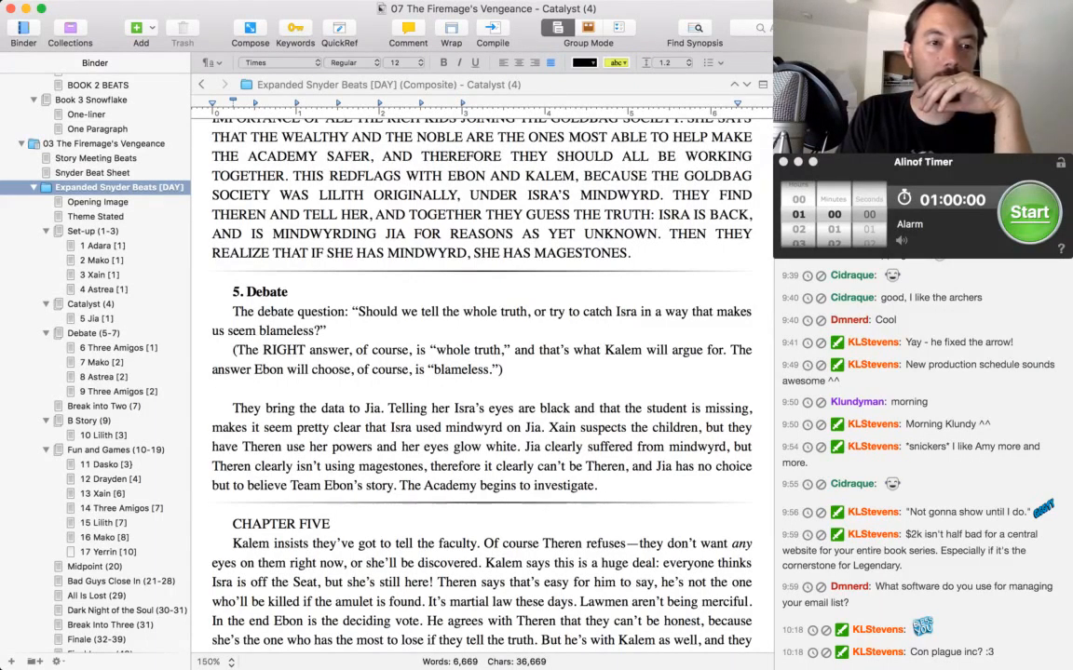
# Rename the Opening Image document as "I. Opening Image".
pyautogui.doubleClick(104, 202)
pyautogui.press('Left')
pyautogui.write('I.')
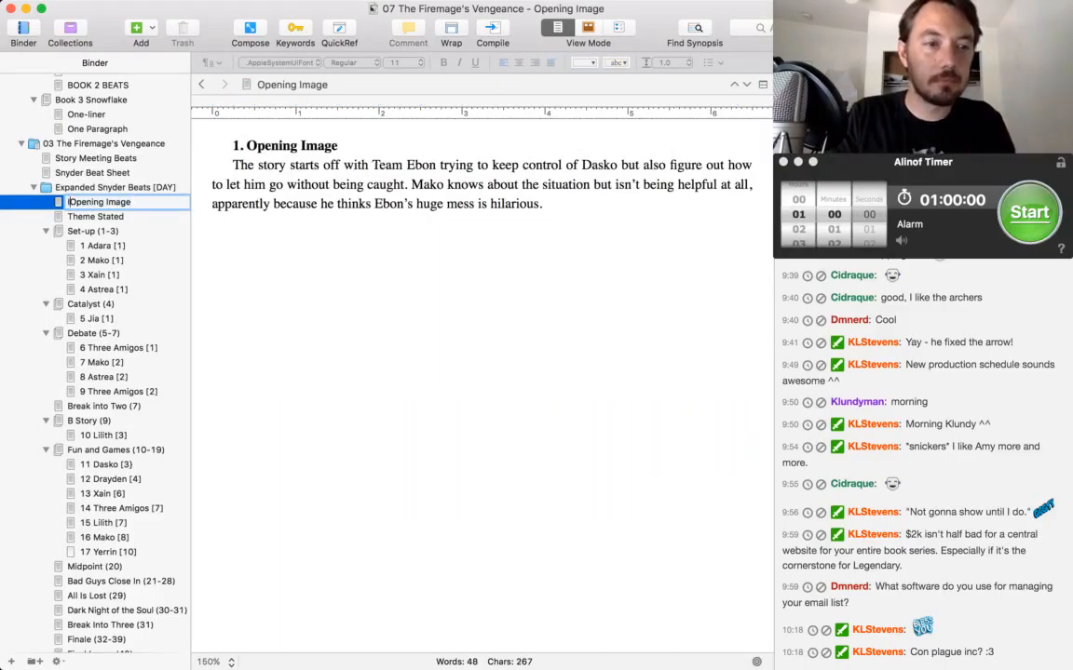
pyautogui.press('Return')
# Rename the Theme Stated document as "II. Theme Stated".
pyautogui.press('Down')
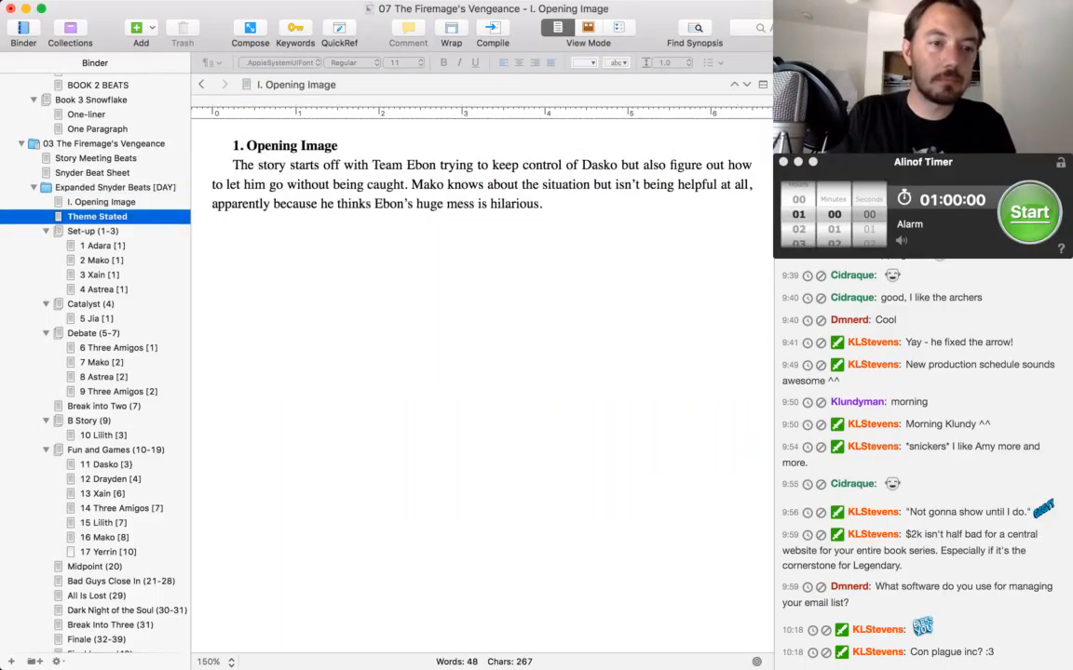
pyautogui.press('Return')
pyautogui.press('Left')
pyautogui.write('II.')
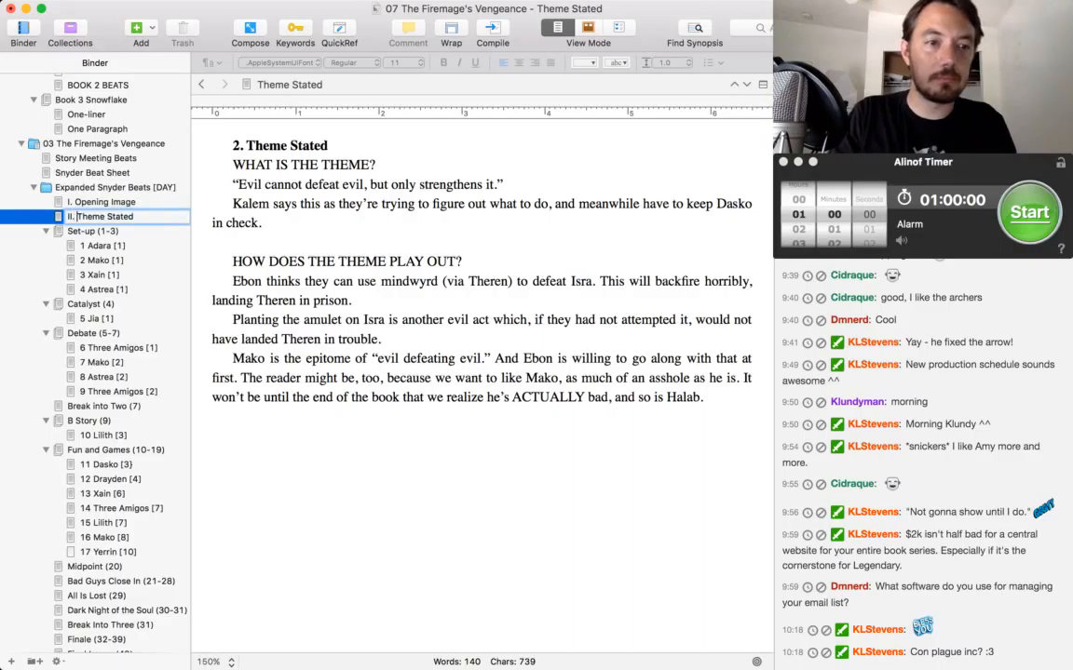
pyautogui.press('Return')
# Rename the Set-up (1-3) document as "III. Set-up (1-3)".
pyautogui.press('Down')
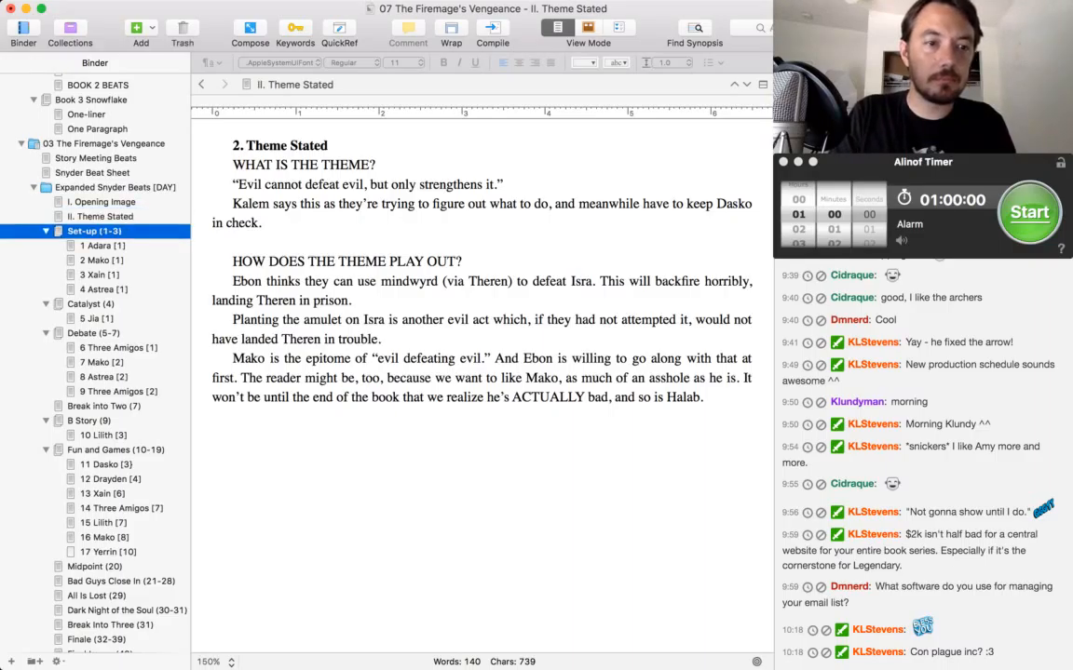
pyautogui.press('Return')
pyautogui.press('Left')
pyautogui.write('III.')
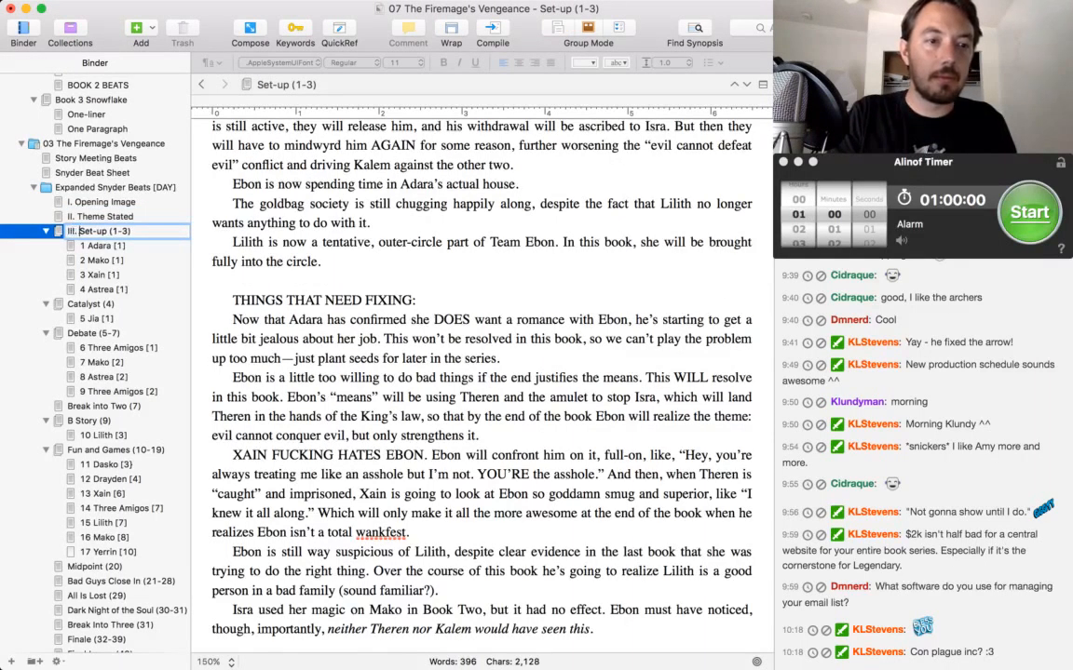
pyautogui.press('Return')
# Rename the Catalyst (4) document as "IV. Catalyst (4)".
pyautogui.press('Down')
pyautogui.press('Down')
pyautogui.press('Down')
pyautogui.press('Down')
pyautogui.press('Down')
pyautogui.press('Return')
pyautogui.press('Left')
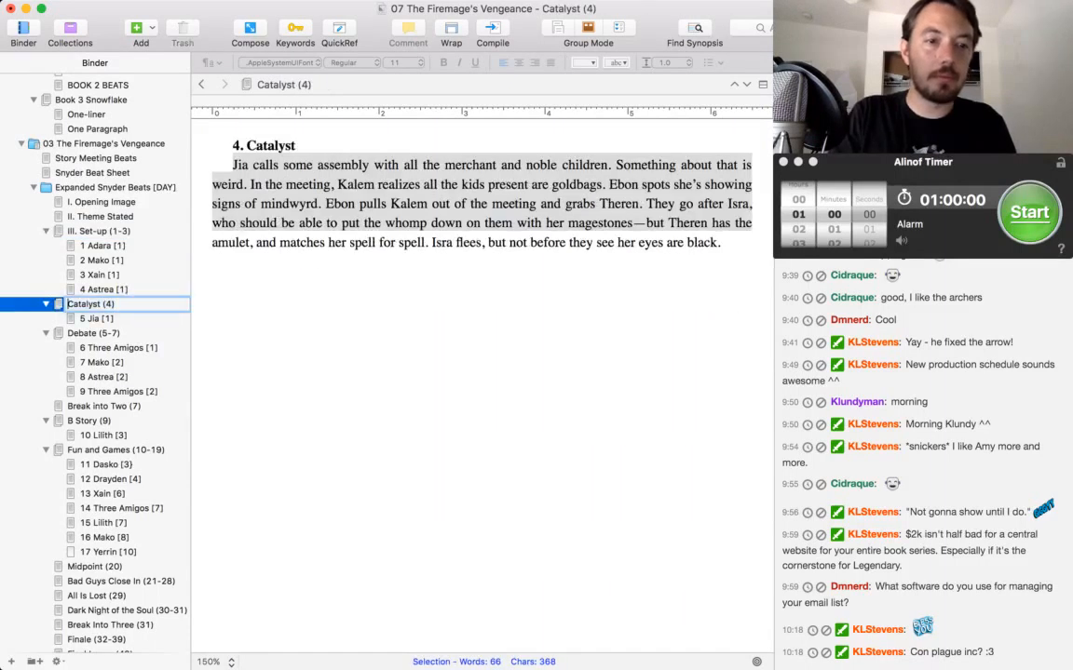
pyautogui.write('IV.')
pyautogui.press('Return')
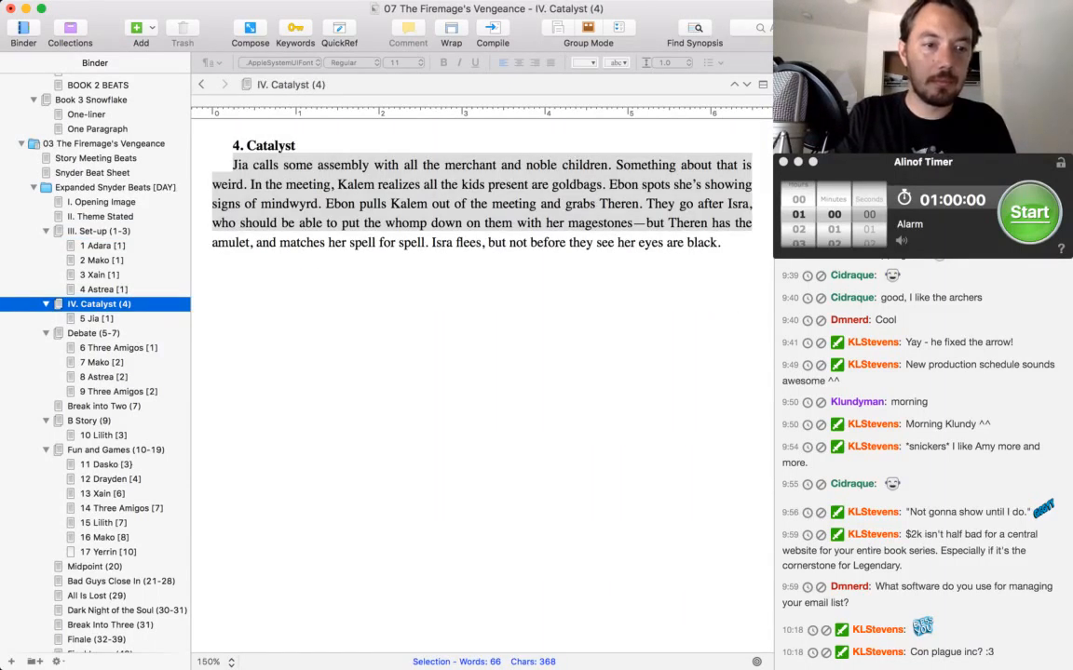
# Rename the Debate (5-7) document as "V. Debate (5-7)".
pyautogui.press('Down')
pyautogui.press('Down')
pyautogui.press('Return')
pyautogui.press('Left')
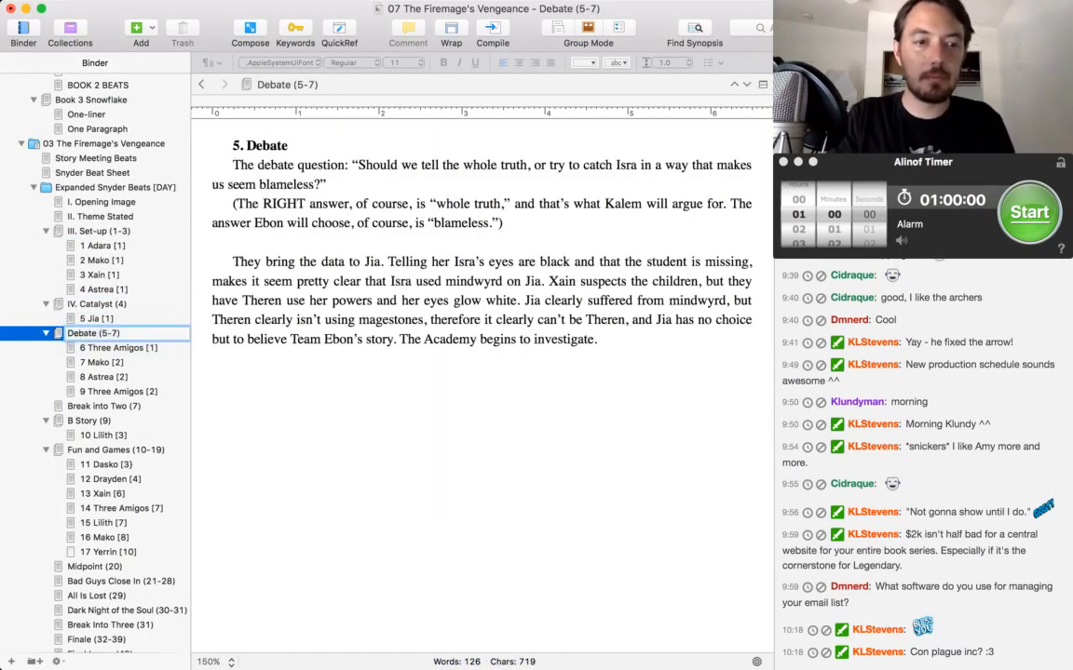
pyautogui.write('V.')
pyautogui.press('Return')
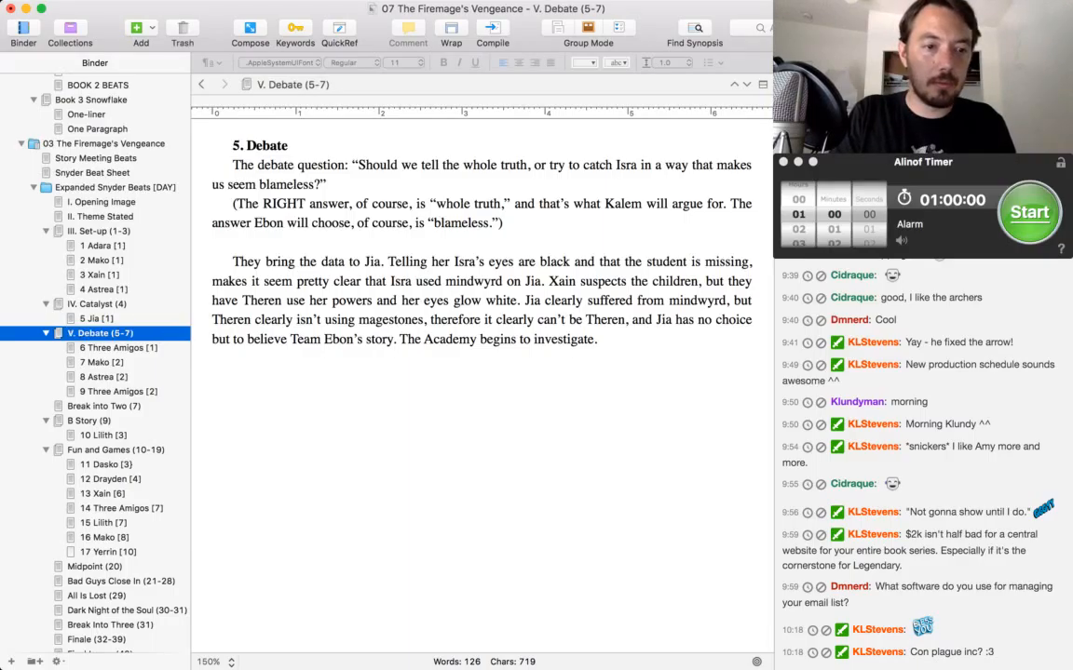
# Rename the Break into Two (7) document as "VI. Break into Two (7)".
pyautogui.press('Down')
pyautogui.press('Down')
pyautogui.press('Down')
pyautogui.press('Down')
pyautogui.press('Down')
pyautogui.press('Return')
pyautogui.press('Left')
pyautogui.write('VI.')
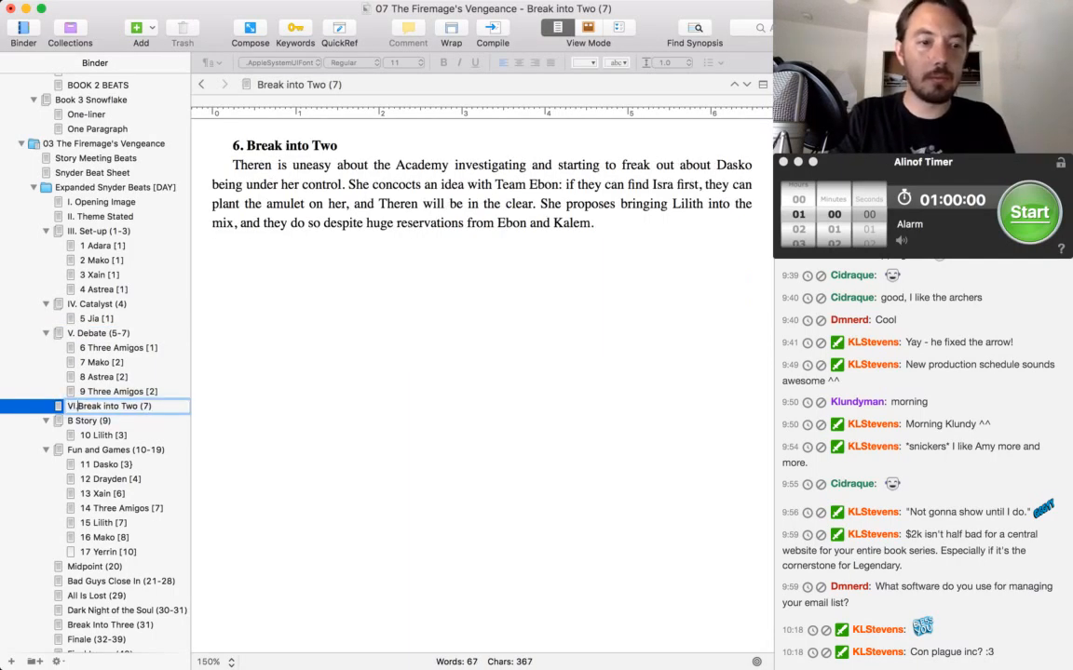
pyautogui.press('Return')
# Rename the B Story (9) document as "VII. B Story (9)".
pyautogui.press('Down')
pyautogui.press('Return')
pyautogui.press('Left')
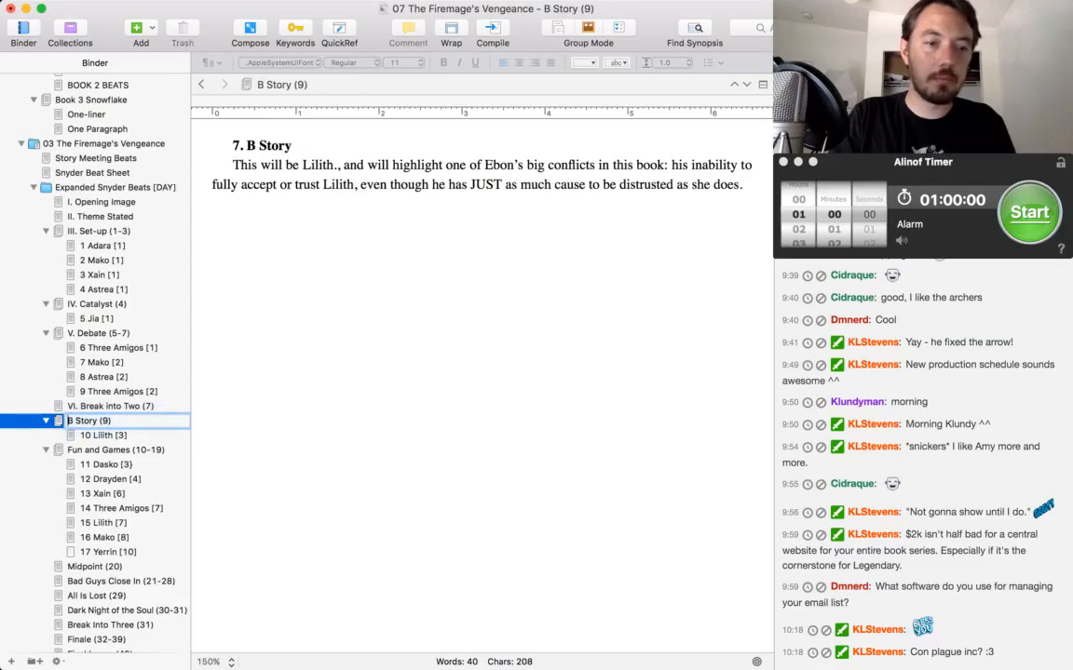
pyautogui.write('VII.')
pyautogui.press('Return')
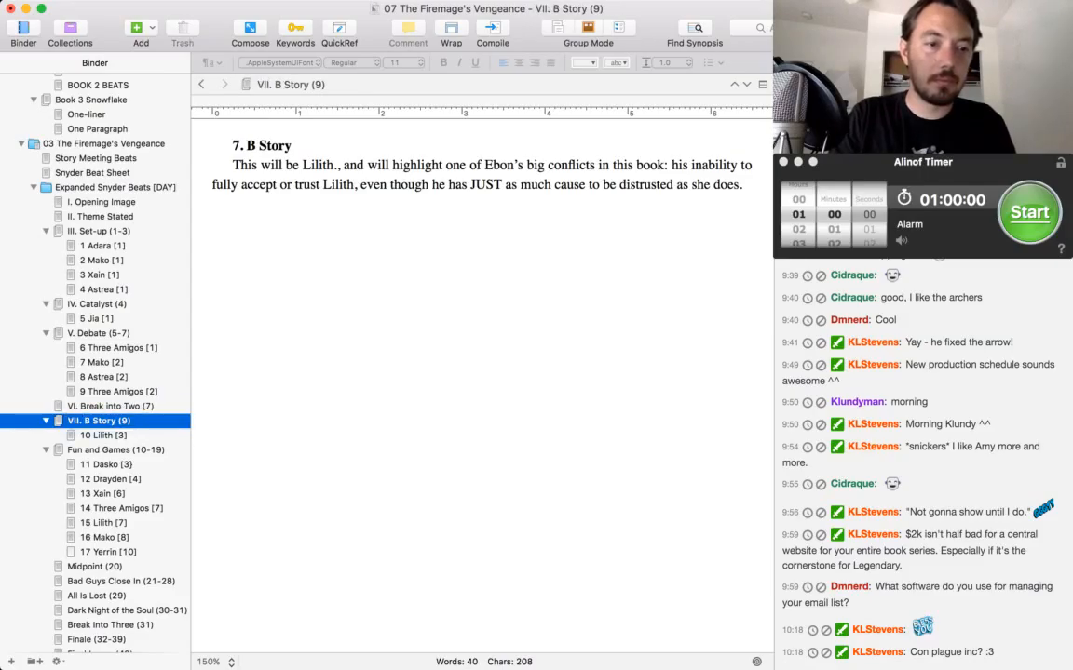
# Open the combined text of the Expanded Snyder Beats folder and read through to the Catalyst and Debate sections.
pyautogui.click(118, 187)
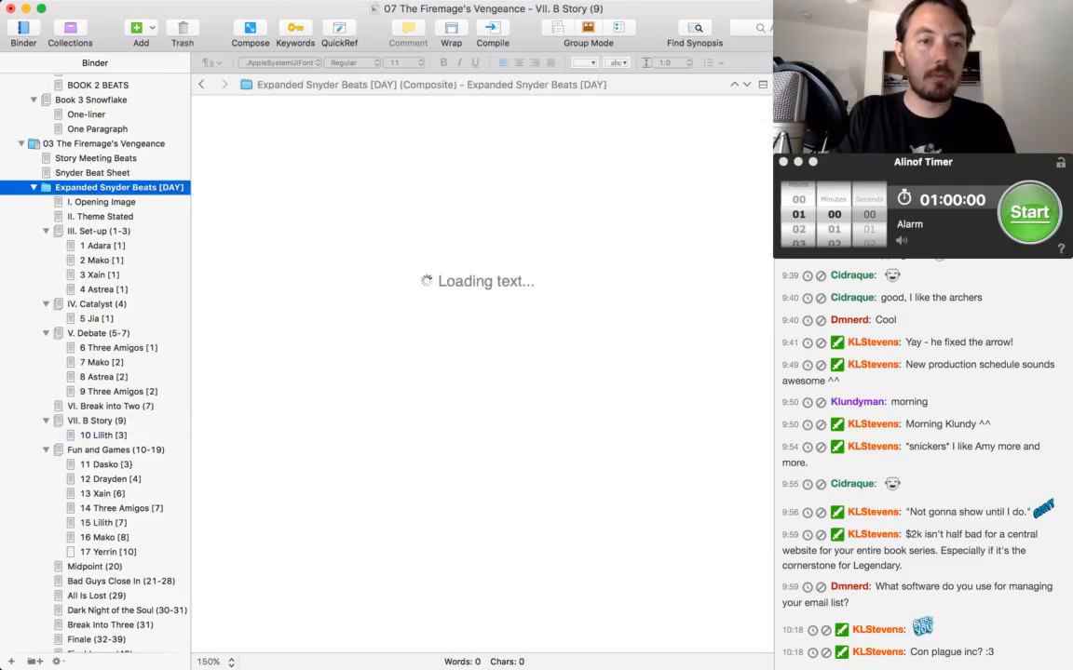
pyautogui.scroll(-10, 481, 381)
pyautogui.scroll(-15, 481, 382)
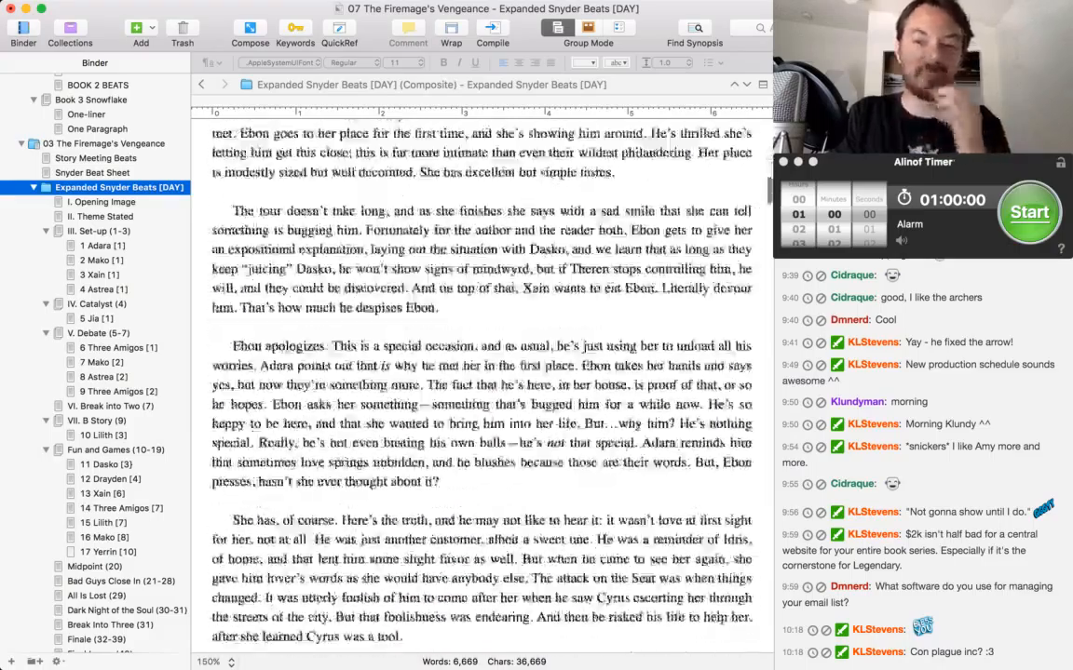
pyautogui.scroll(-10, 480, 382)
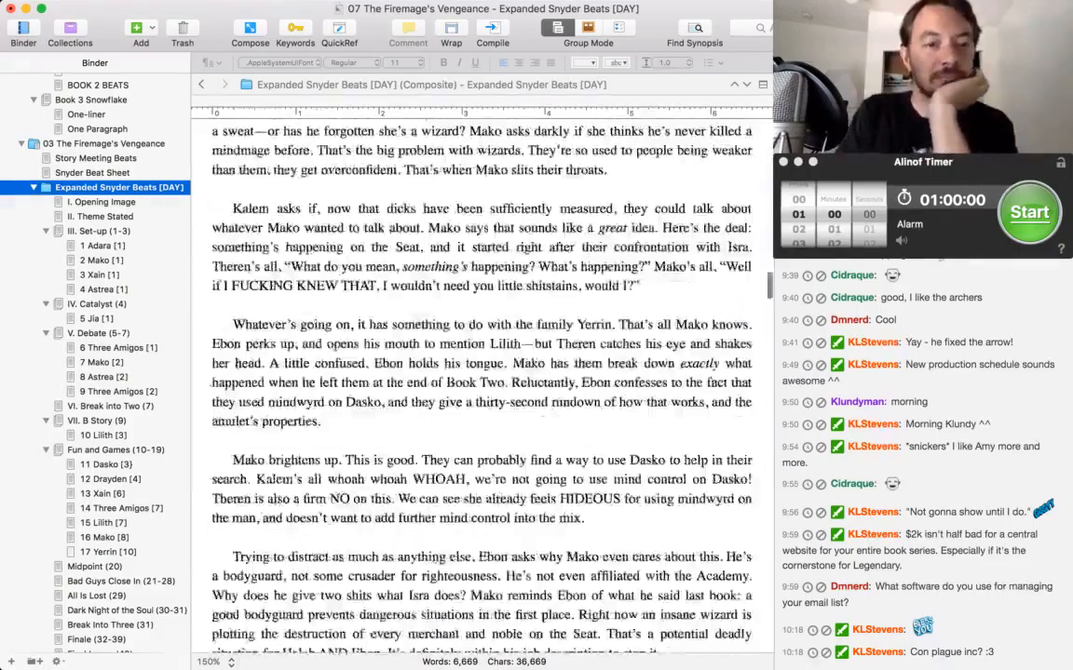
pyautogui.scroll(-20, 480, 382)
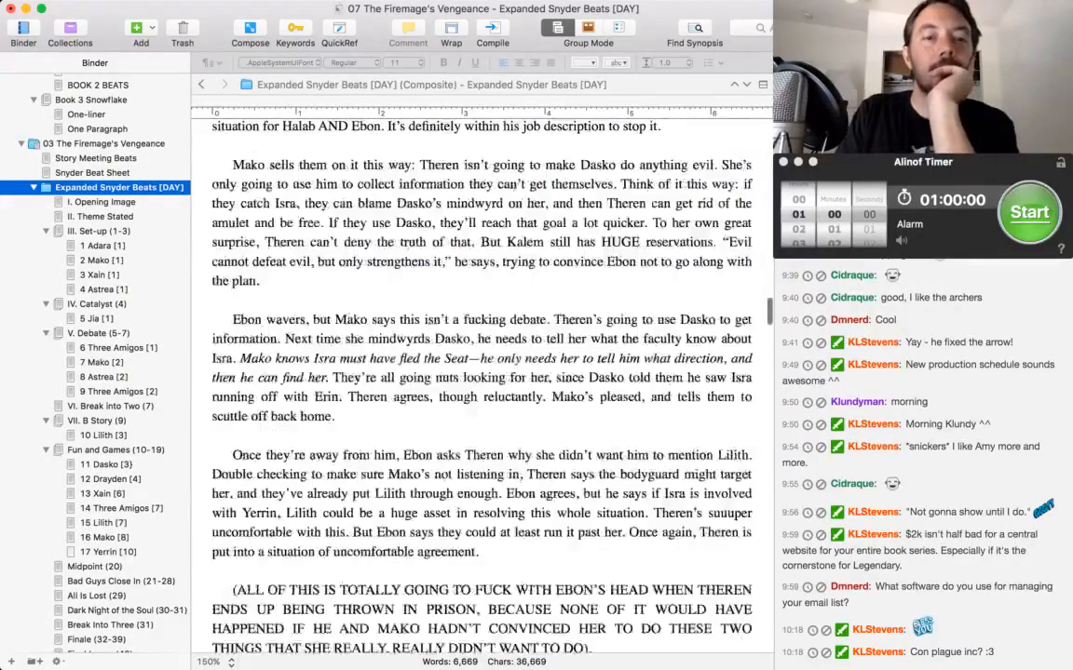
pyautogui.scroll(-10, 481, 382)
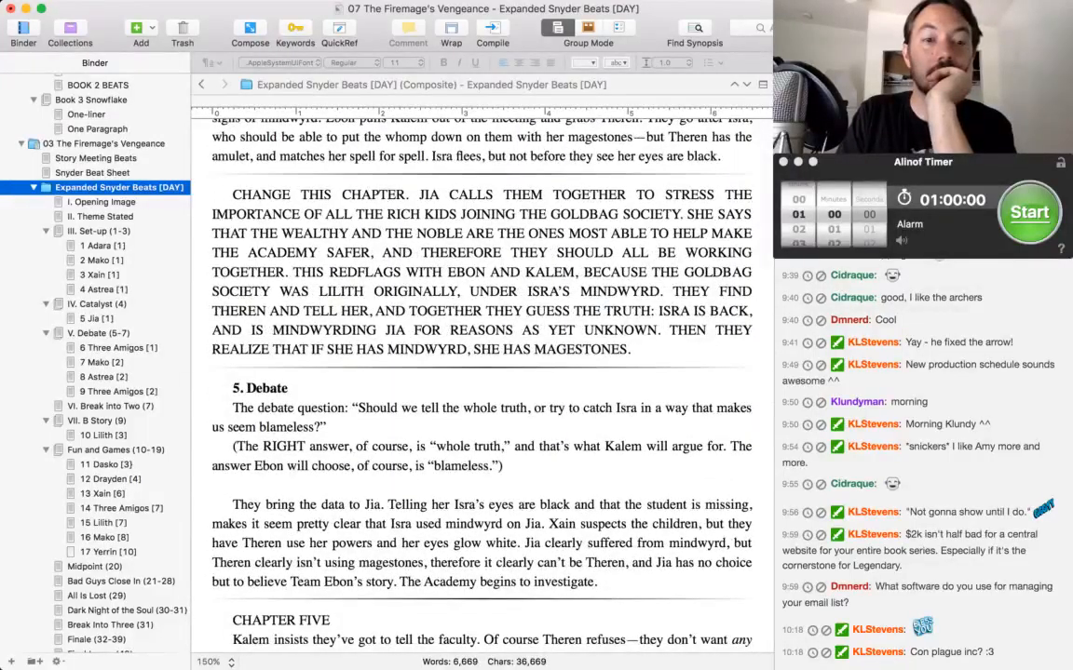
pyautogui.scroll(-4, 480, 381)
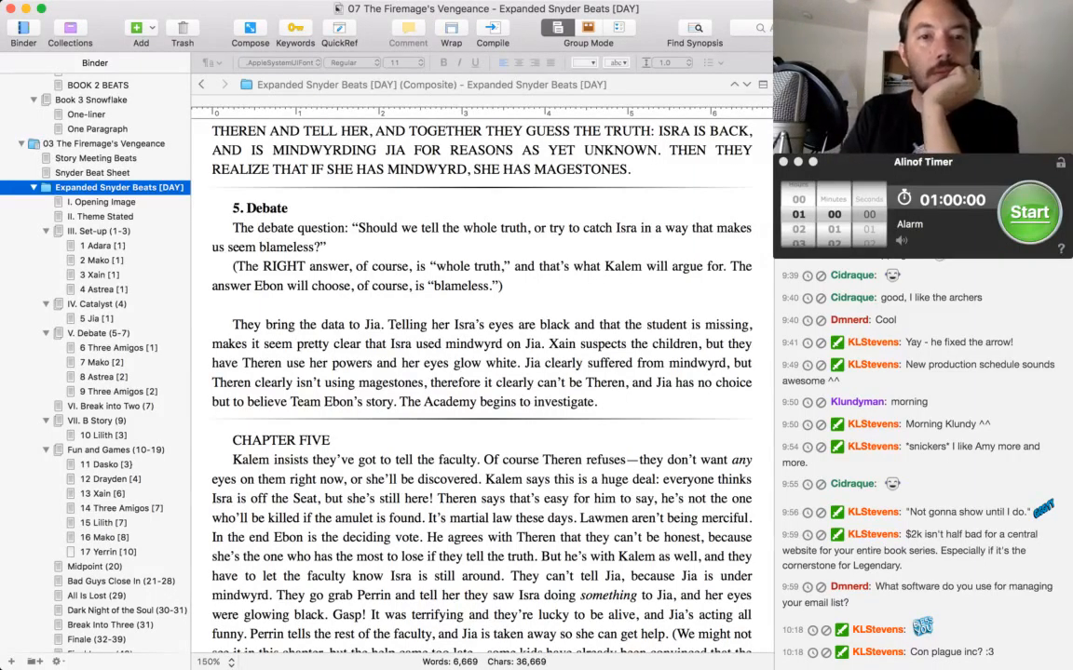
pyautogui.scroll(5, 481, 372)
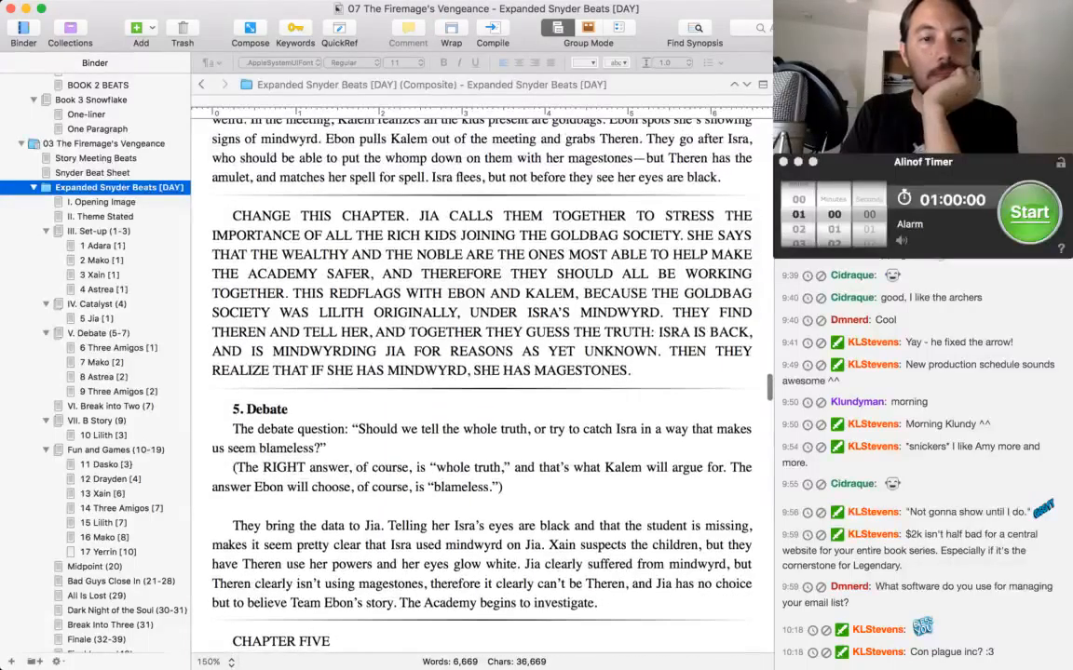
pyautogui.scroll(2, 480, 372)
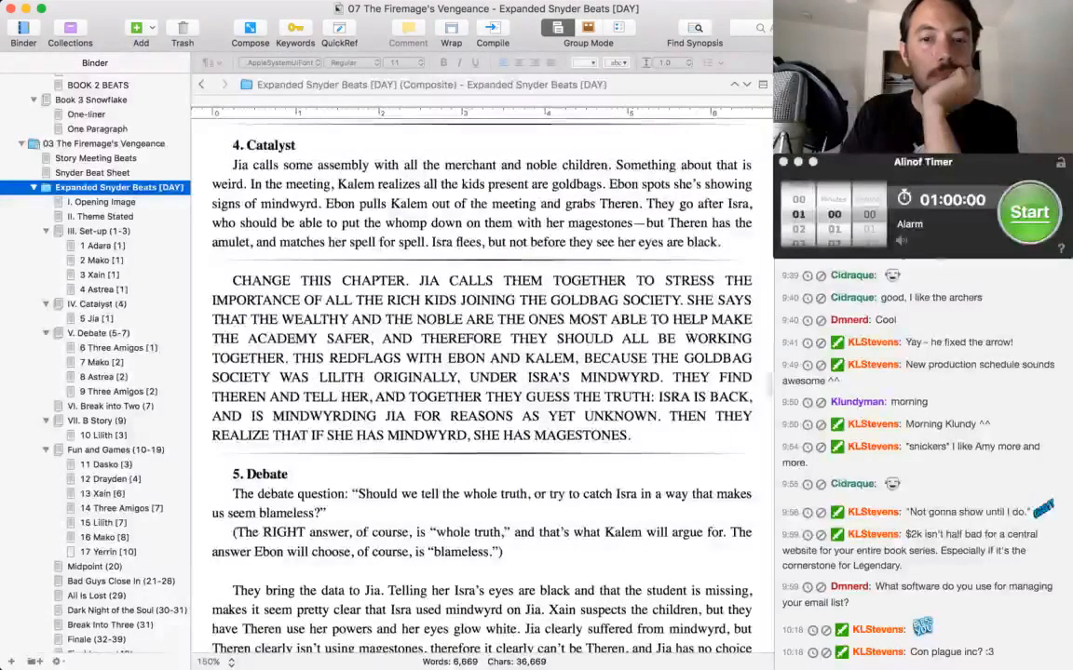
# Start a new paragraph, set off by a blank line, at the end of the 5 Jia scene with "CHANGE AGAIN.".
pyautogui.click(633, 436)
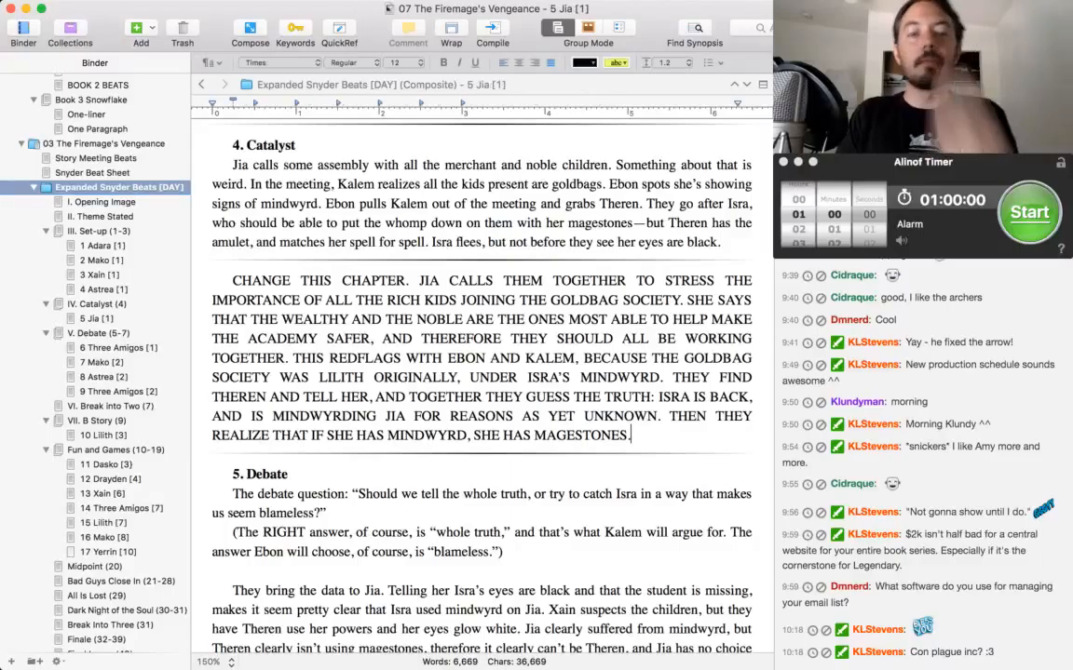
pyautogui.press('Return')
pyautogui.press('Return')
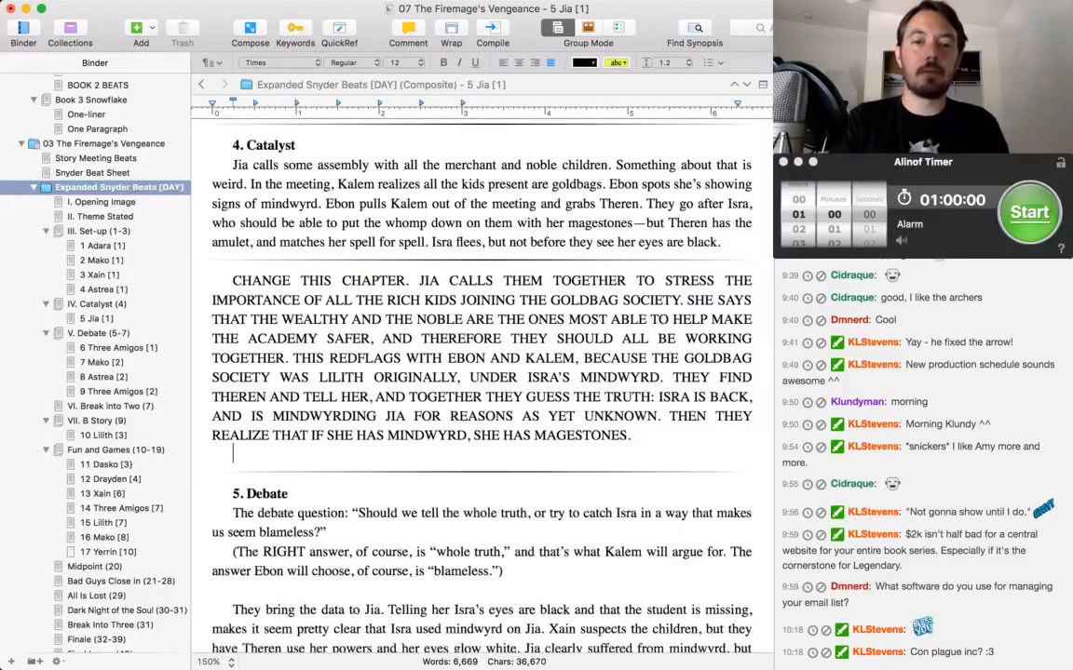
pyautogui.write('A')
pyautogui.press('BackSpace')
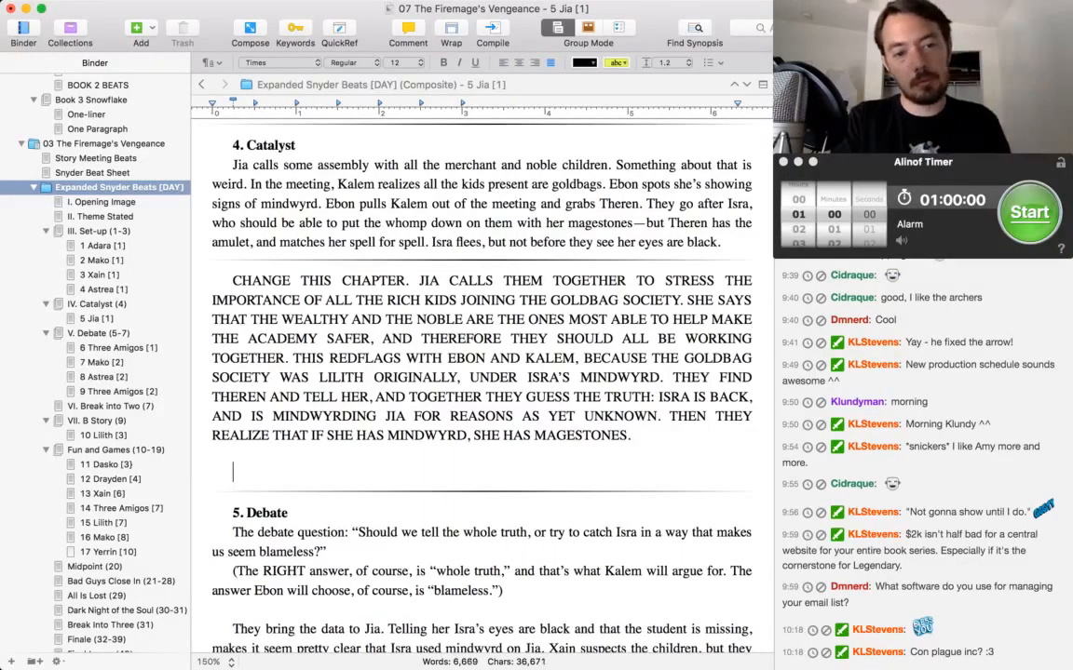
pyautogui.write('CHANGE AGAIN. WE ')
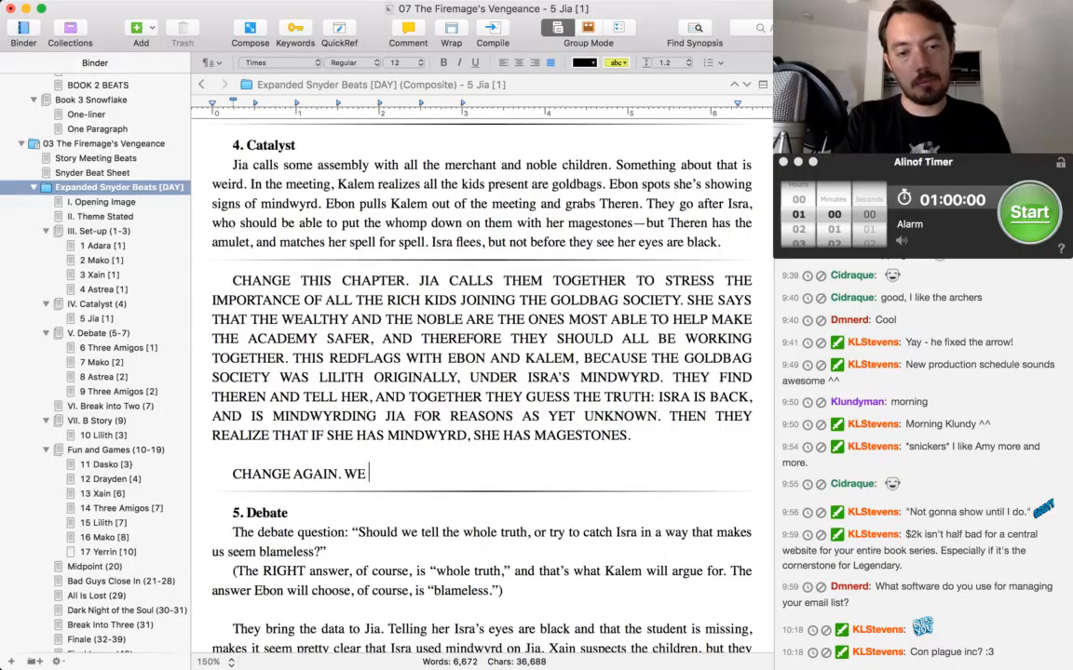
pyautogui.write('NEED SOMETHING ACTION-NY')
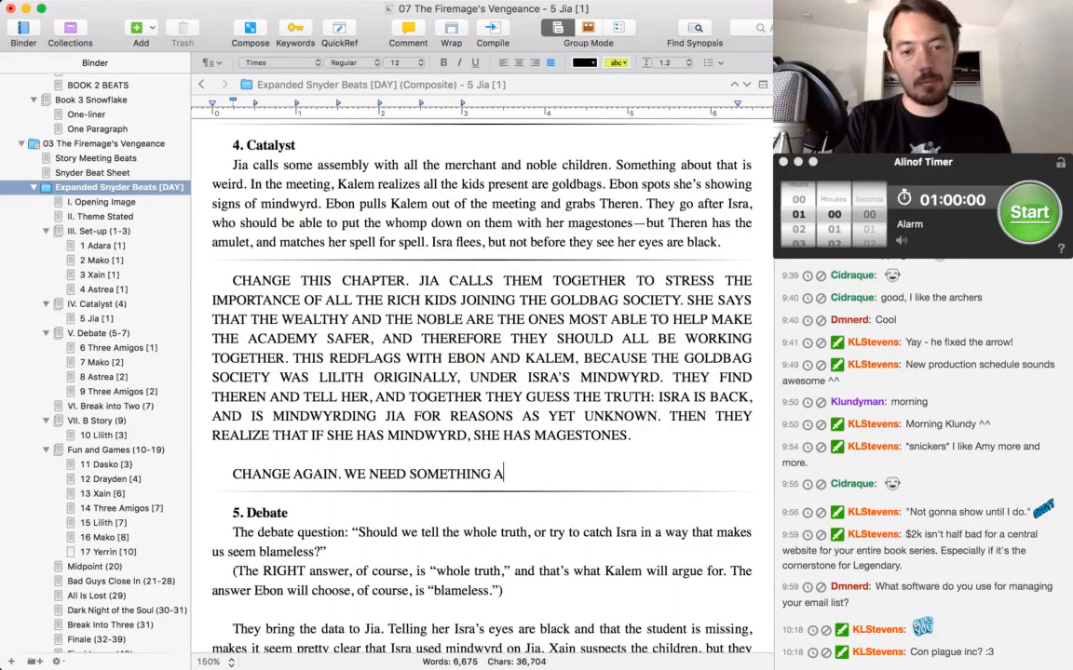
# Continue the note with "WE NEED SOMETHING ACTION-Y AT THIS POINT IN THE BOOK, BECAUSE WE WON'T HAVE ANOTHER CHANCE FOR AGES AND AGES.".
pyautogui.press('BackSpace')
pyautogui.press('BackSpace')
pyautogui.press('BackSpace')
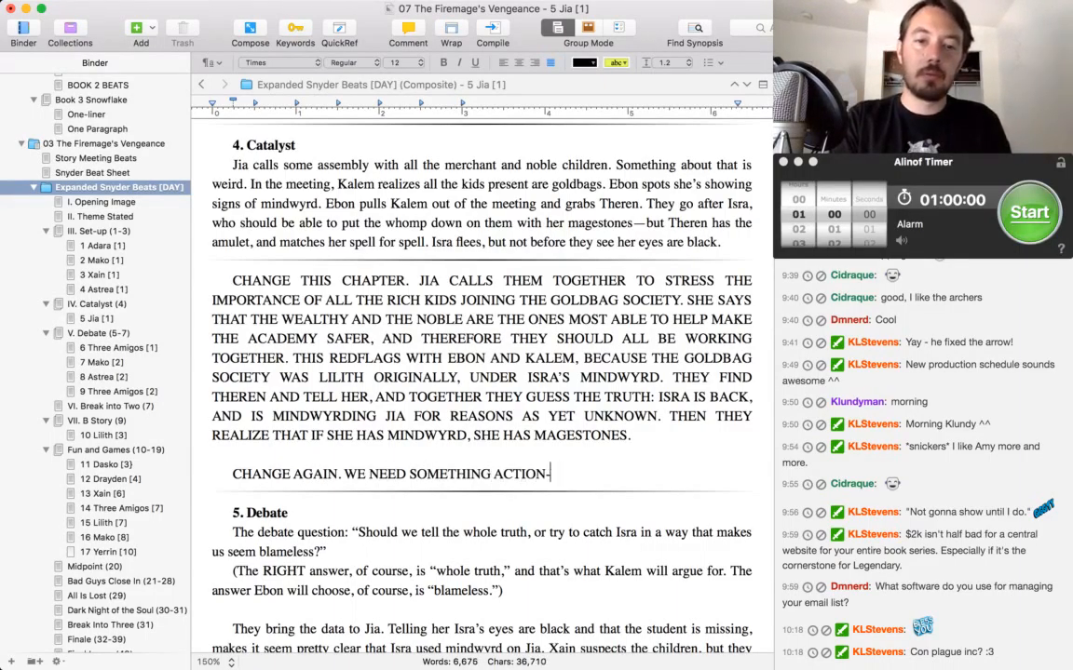
pyautogui.write('-Y AT THIS POINT IN THE BO')
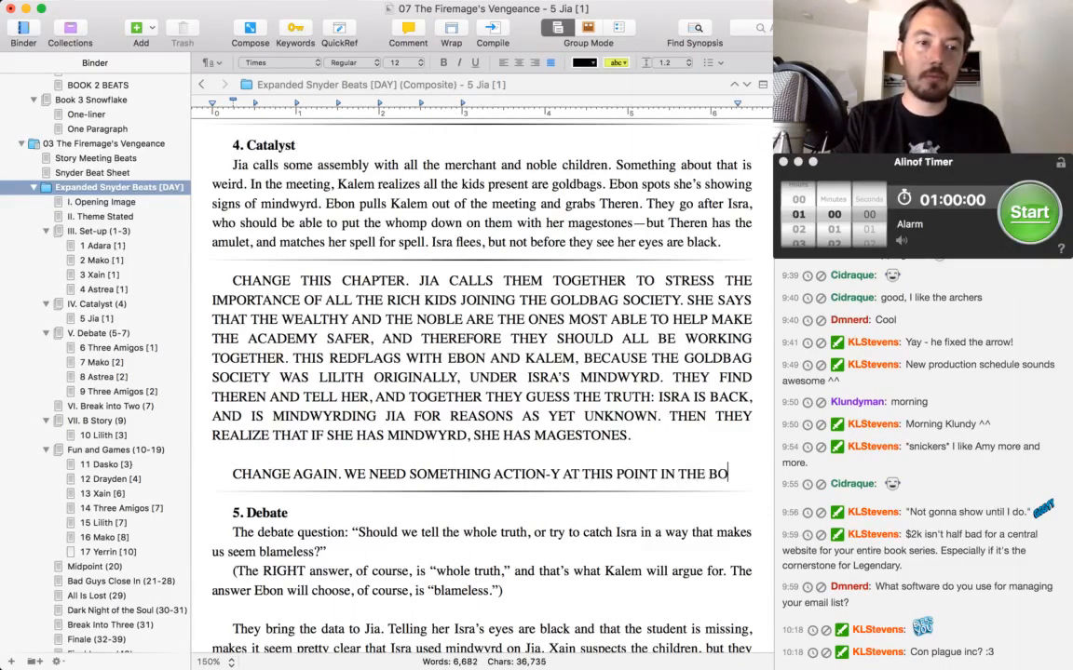
pyautogui.write("OK, BECAUSE WE WON'T HAV")
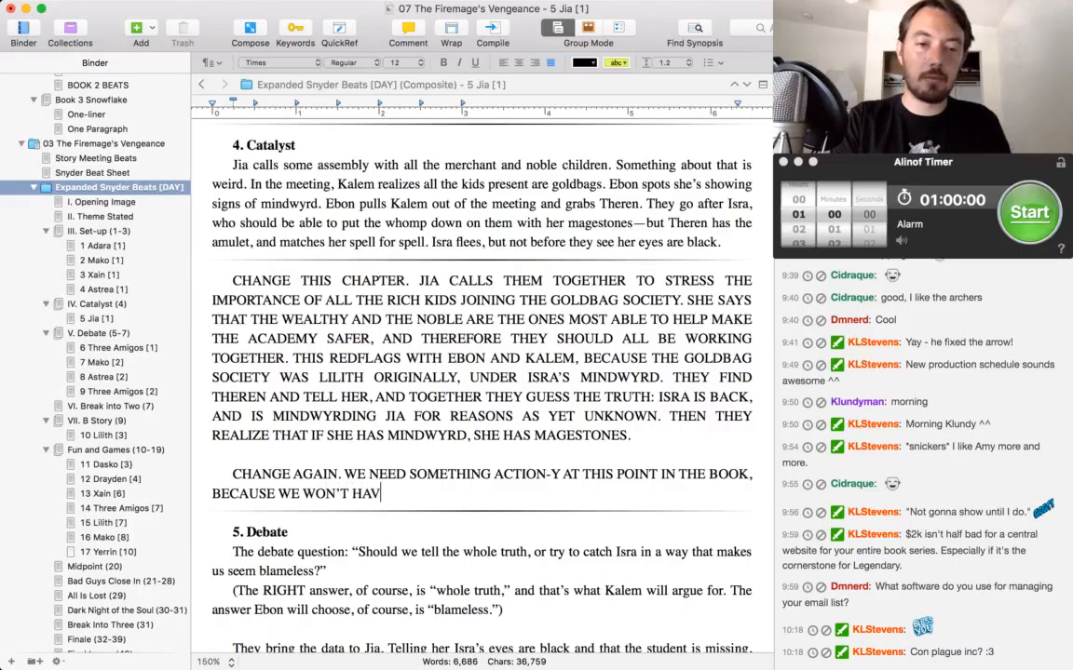
pyautogui.write('E ANOTHER CHANCE FOR AGE')
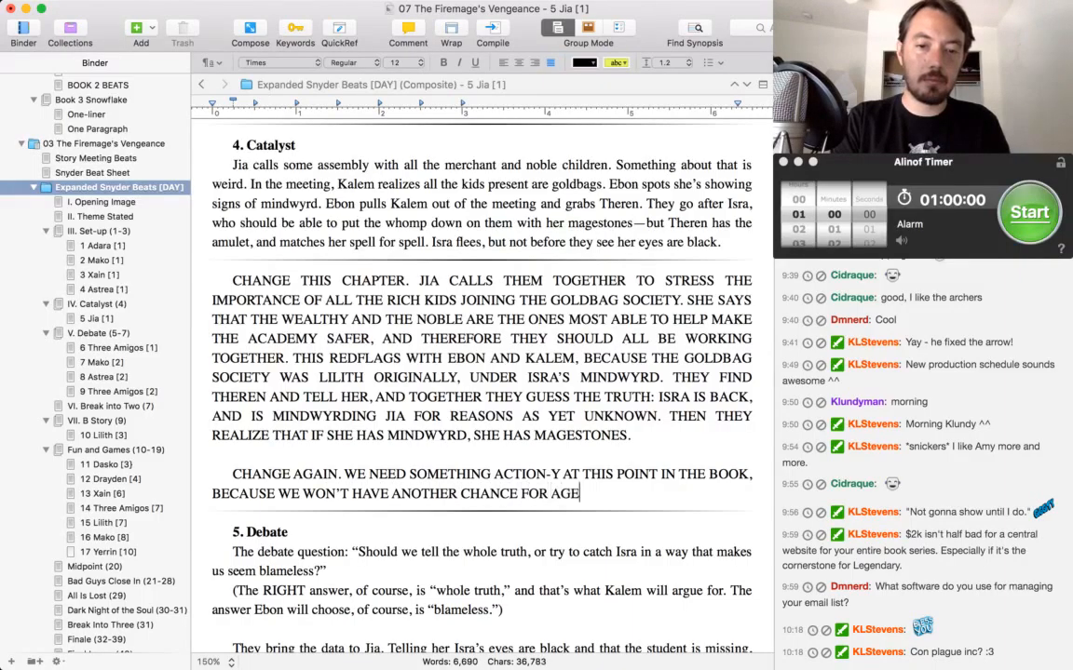
pyautogui.write('S AND AGES. ')
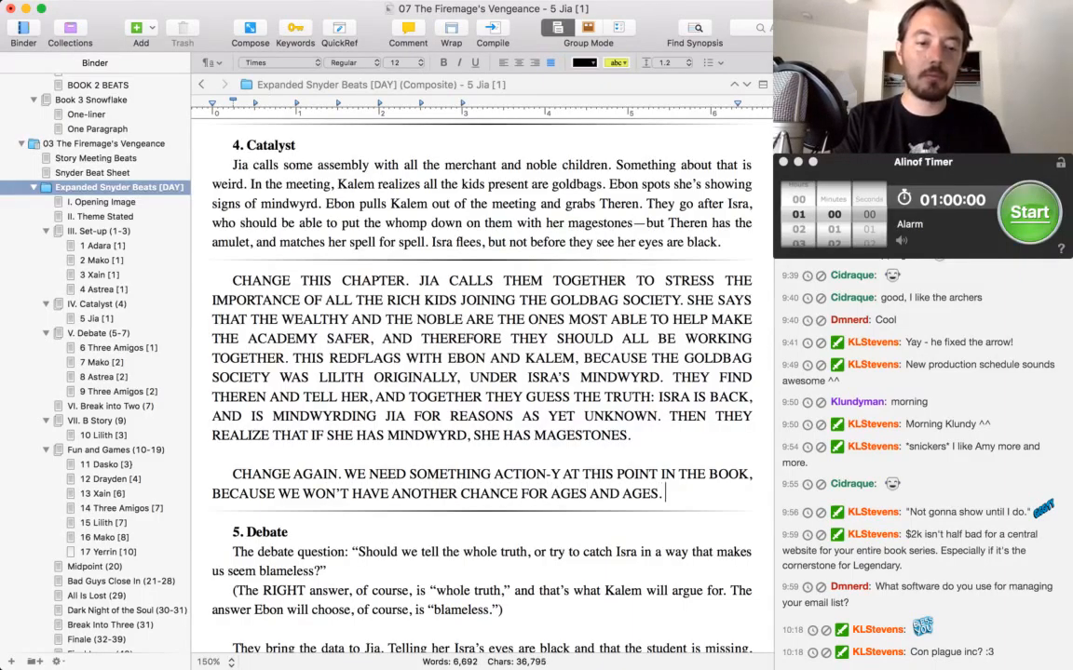
pyautogui.write('THEY NEE')
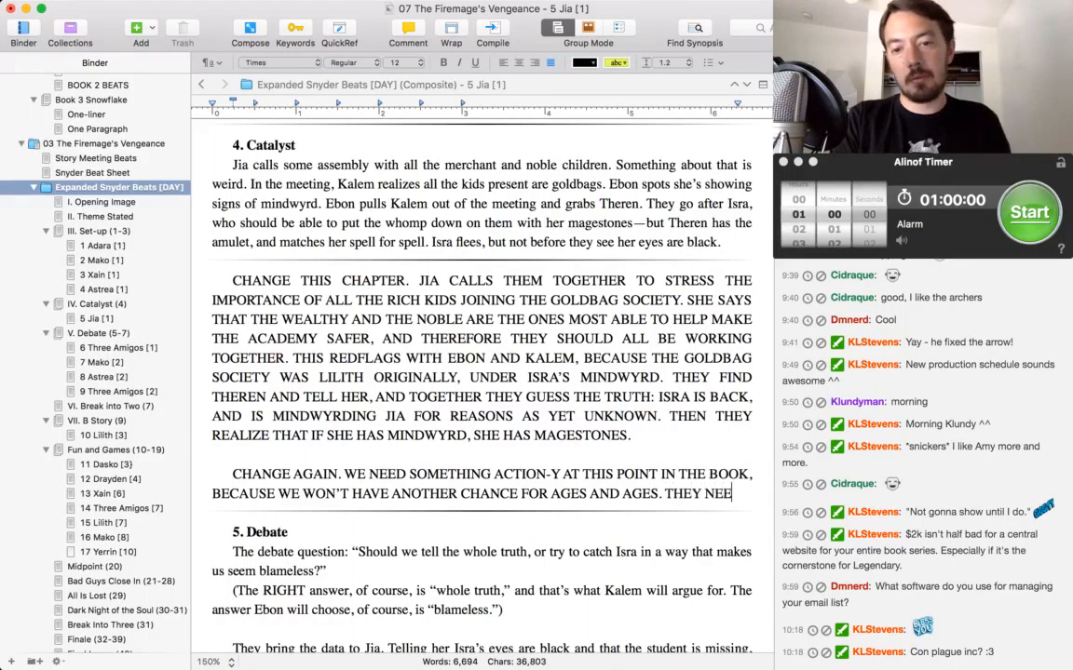
pyautogui.write('D OT REALIZE')
# Add the sentence "THEY NEED TO REALIZE ALL THE KIDS IN THE ROOM ARE GOLDBAGS, THEN REALIZE ISRA IS MINDWYRDING JIA.".
pyautogui.press('BackSpace')
pyautogui.press('BackSpace')
pyautogui.press('BackSpace')
pyautogui.press('BackSpace')
pyautogui.press('BackSpace')
pyautogui.press('BackSpace')
pyautogui.press('BackSpace')
pyautogui.press('BackSpace')
pyautogui.press('BackSpace')
pyautogui.press('BackSpace')
pyautogui.write('TO')
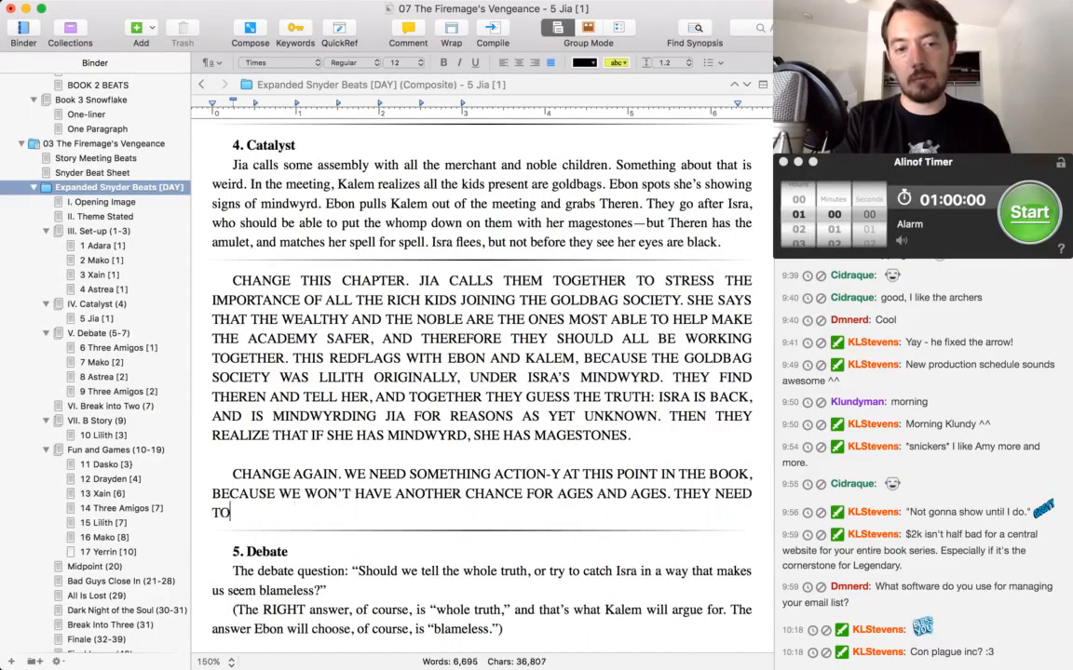
pyautogui.write(' REALIZE ALL THE KIDS IN THE ')
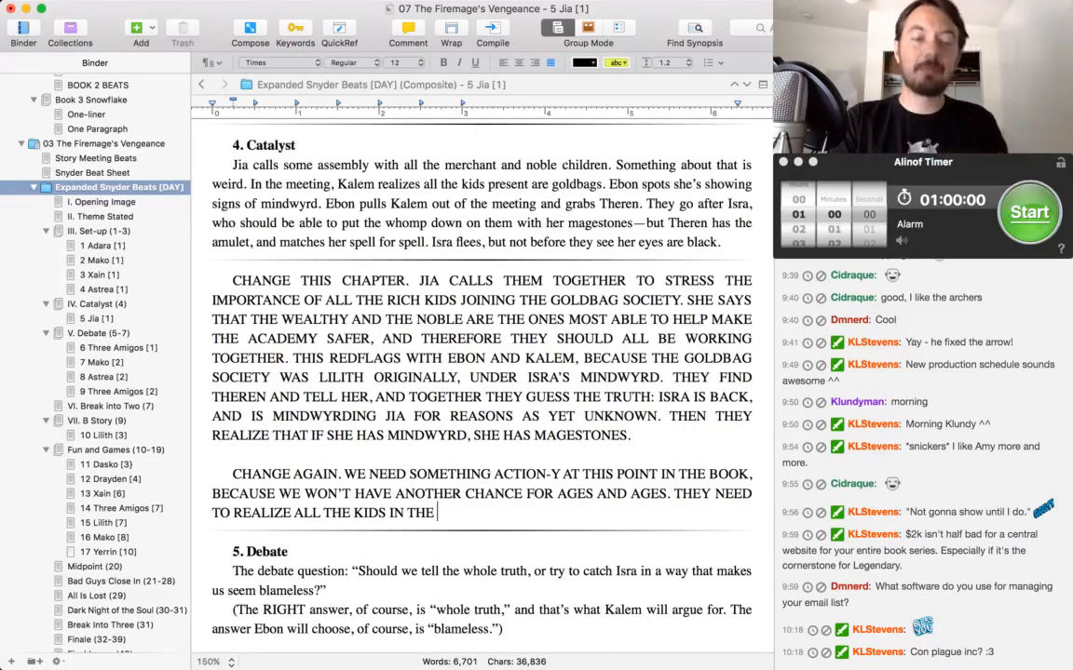
pyautogui.write('ROOM A')
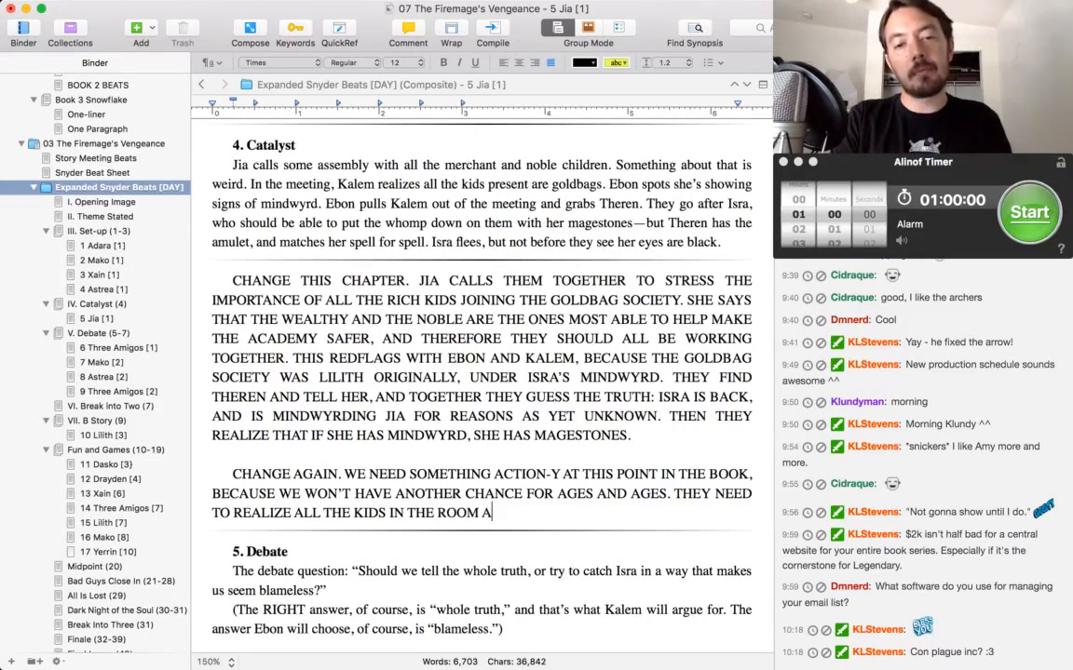
pyautogui.write('RE GOLDBAGS, THEN ')
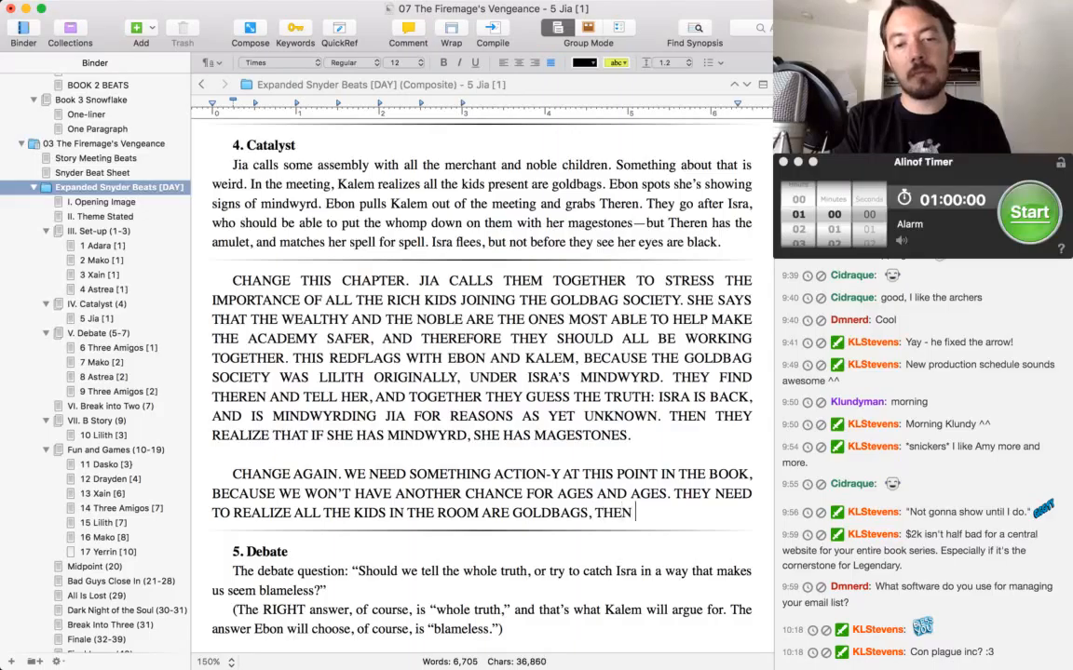
pyautogui.write('REALIZE ISRA I')
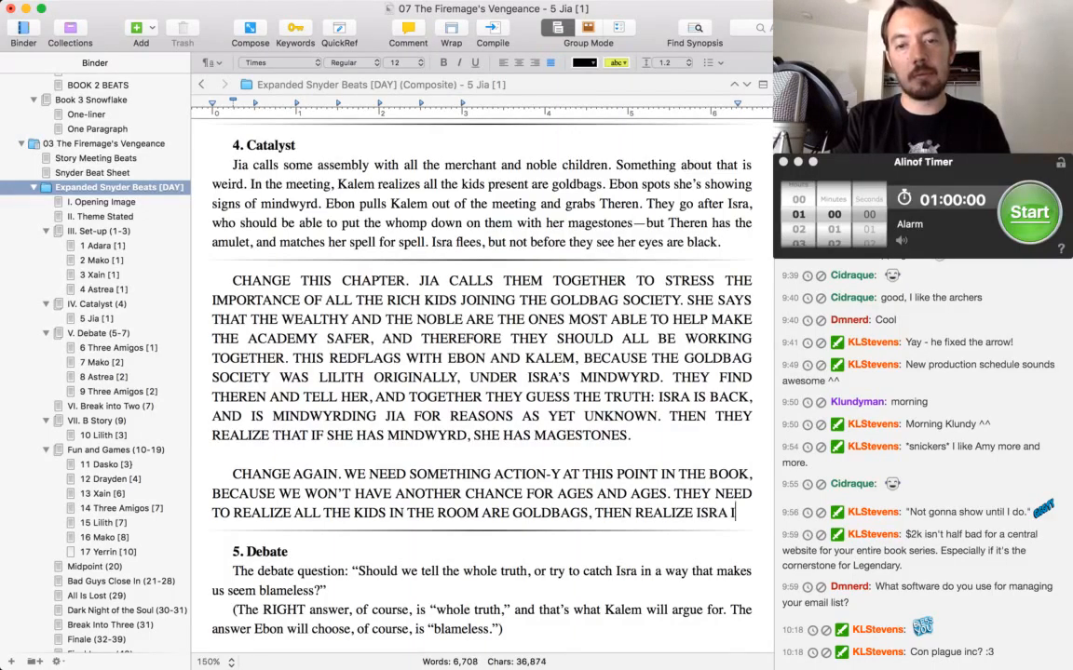
pyautogui.write('S MINDWYRDING ')
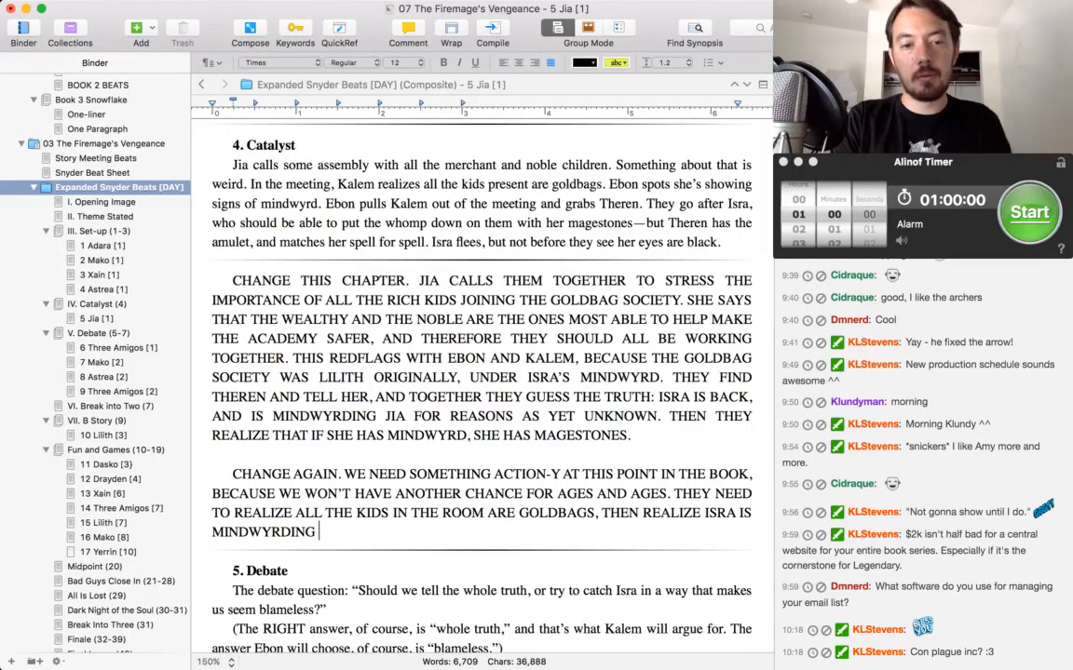
pyautogui.write('JIA. SO THEY ')
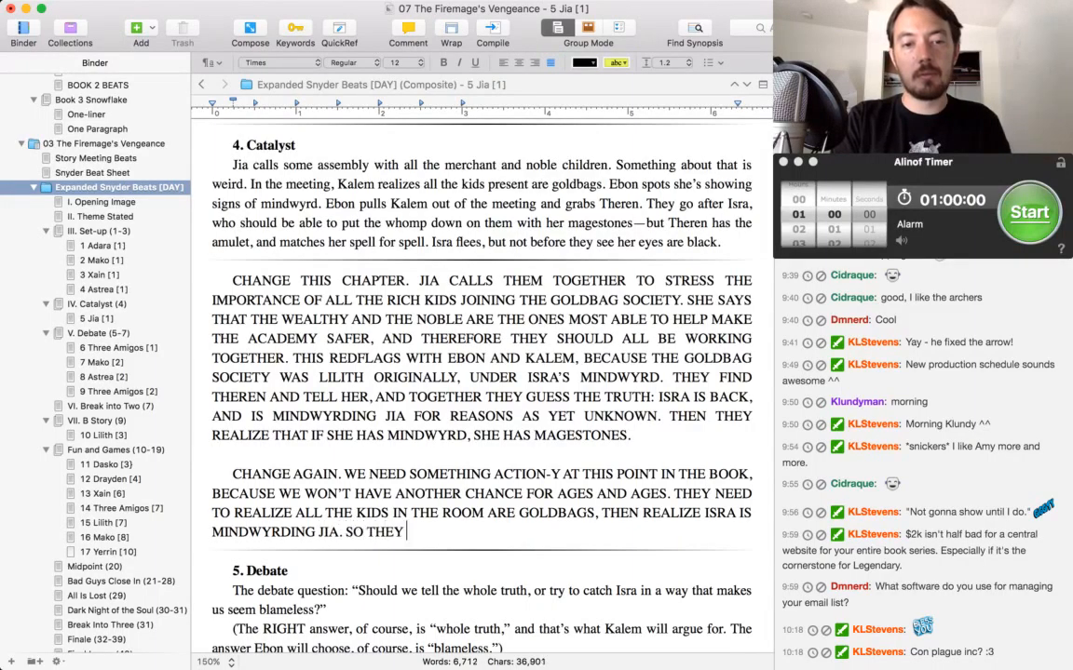
pyautogui.write('FIND ISRA')
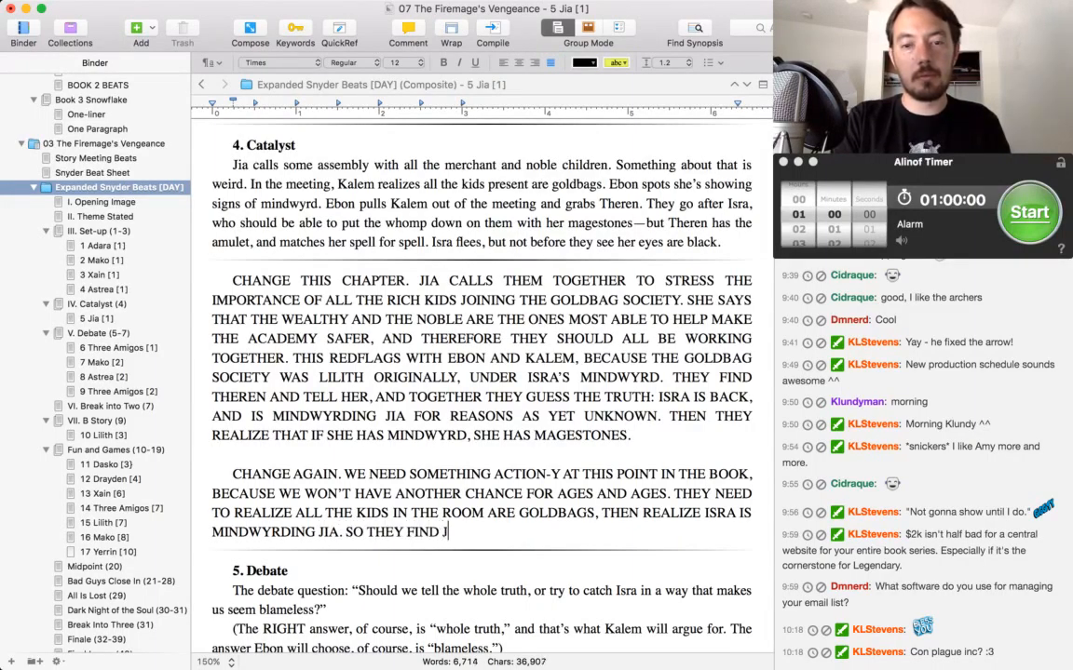
# Add the sentence "SO THEY FIND THEREN AND TOGETHER FIND ISRA, CONFRONTING HER AND SEEING THE BLACK EYES.".
pyautogui.press('BackSpace')
pyautogui.press('BackSpace')
pyautogui.press('BackSpace')
pyautogui.press('BackSpace')
pyautogui.write('THEREN')
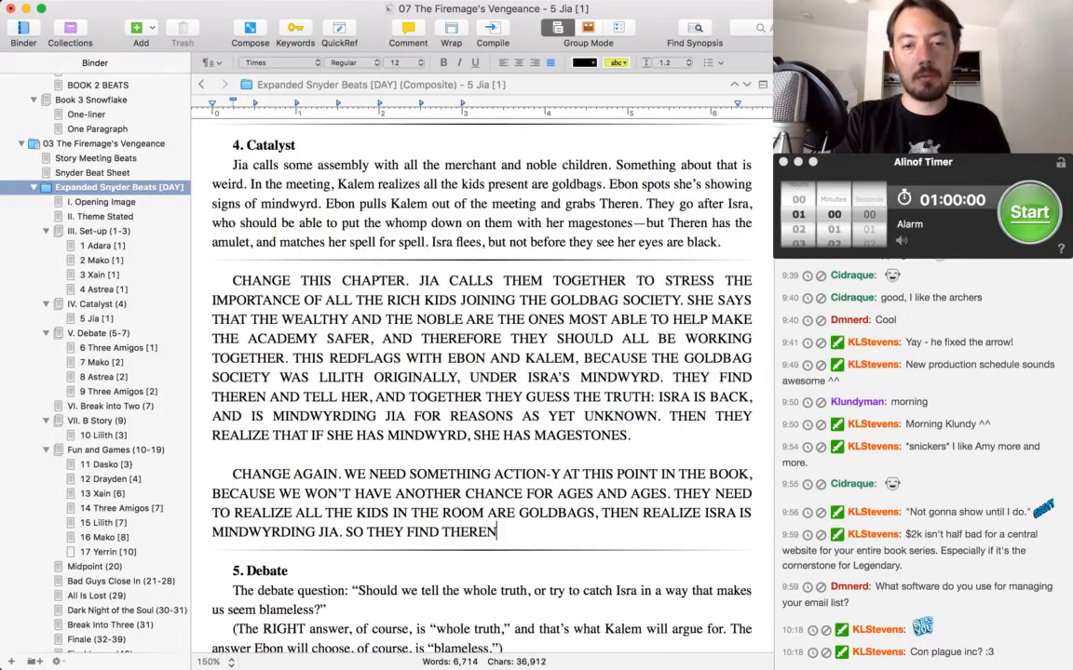
pyautogui.write(' AND TOGETHER FIND ')
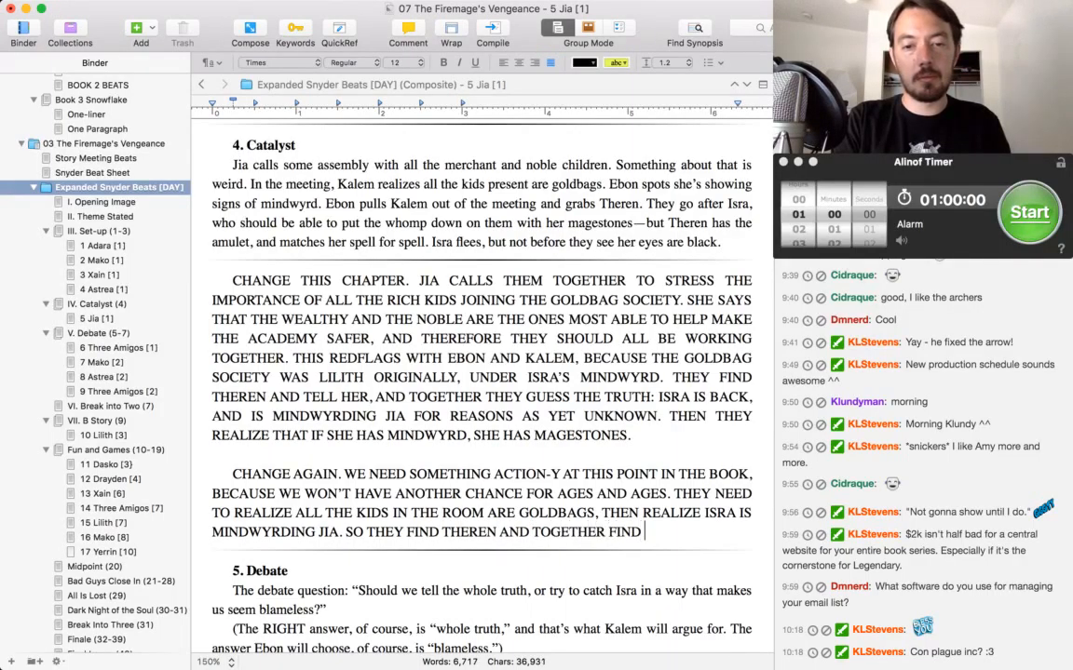
pyautogui.write('ISRA, ')
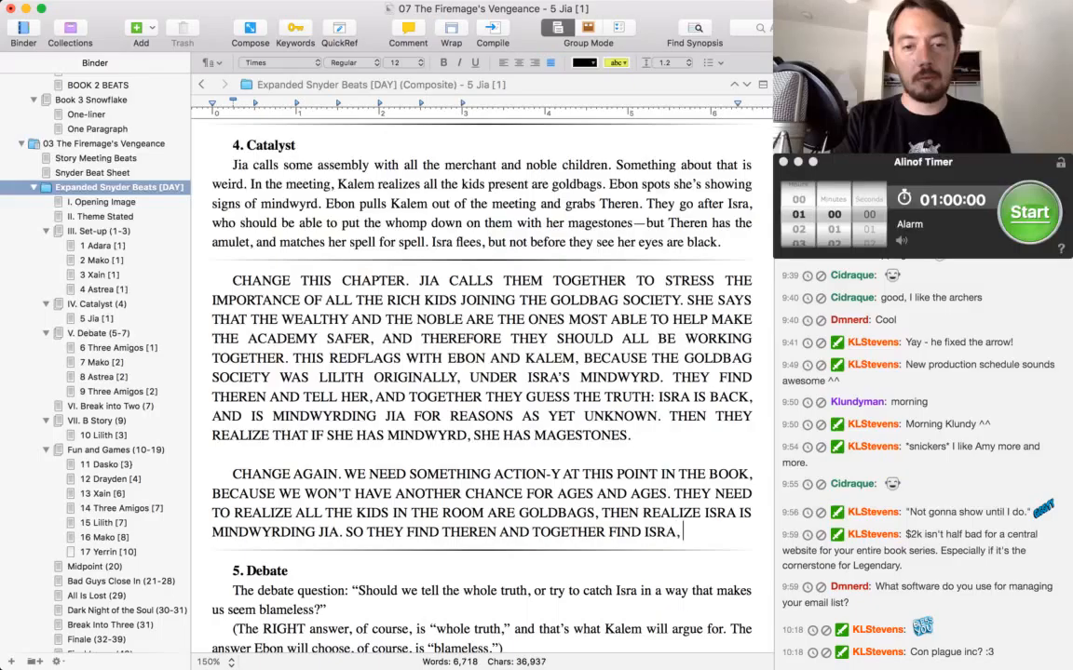
pyautogui.write('CONFRONTING HER, A')
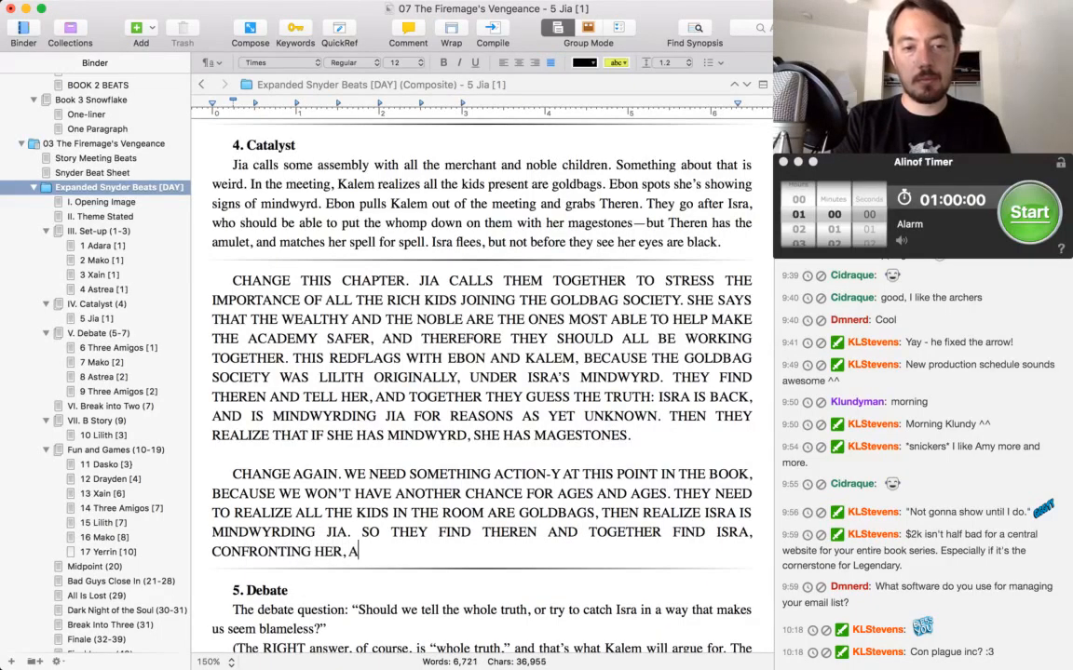
pyautogui.press('BackSpace')
pyautogui.press('BackSpace')
pyautogui.press('BackSpace')
pyautogui.write('AND SEE')
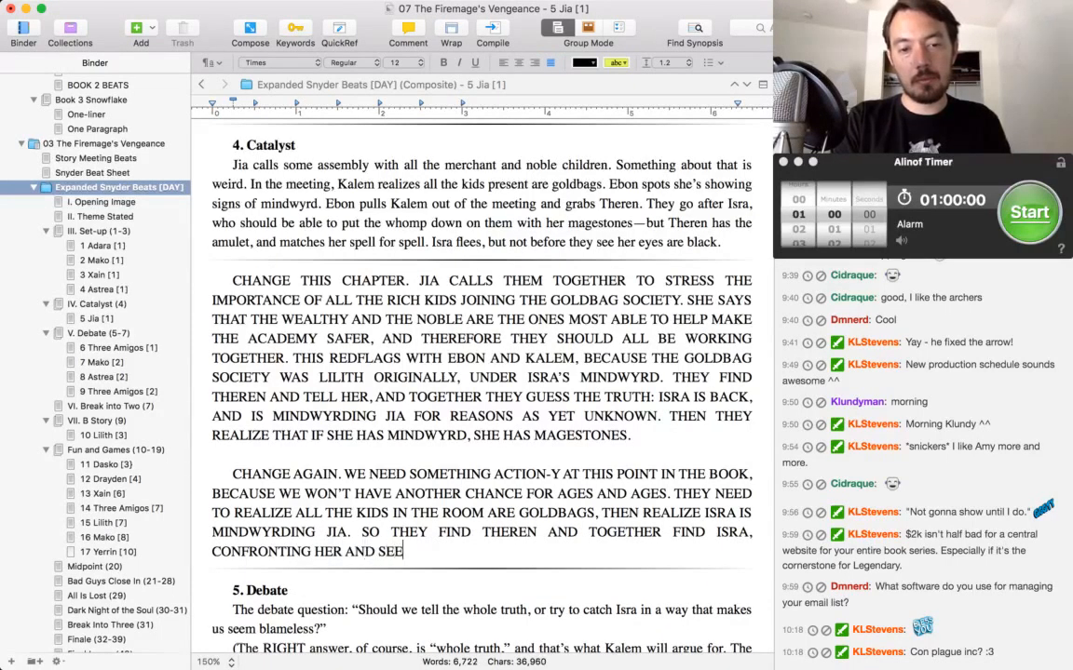
pyautogui.write('ING THE BLACK EYES.')
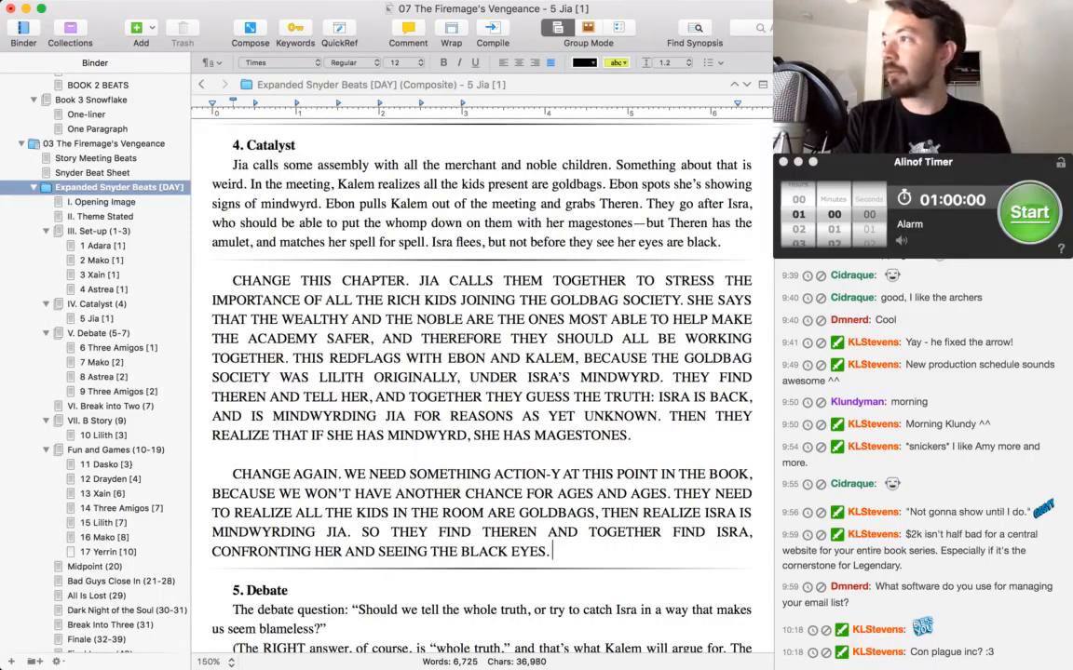
pyautogui.write(' THIS ESTABLI')
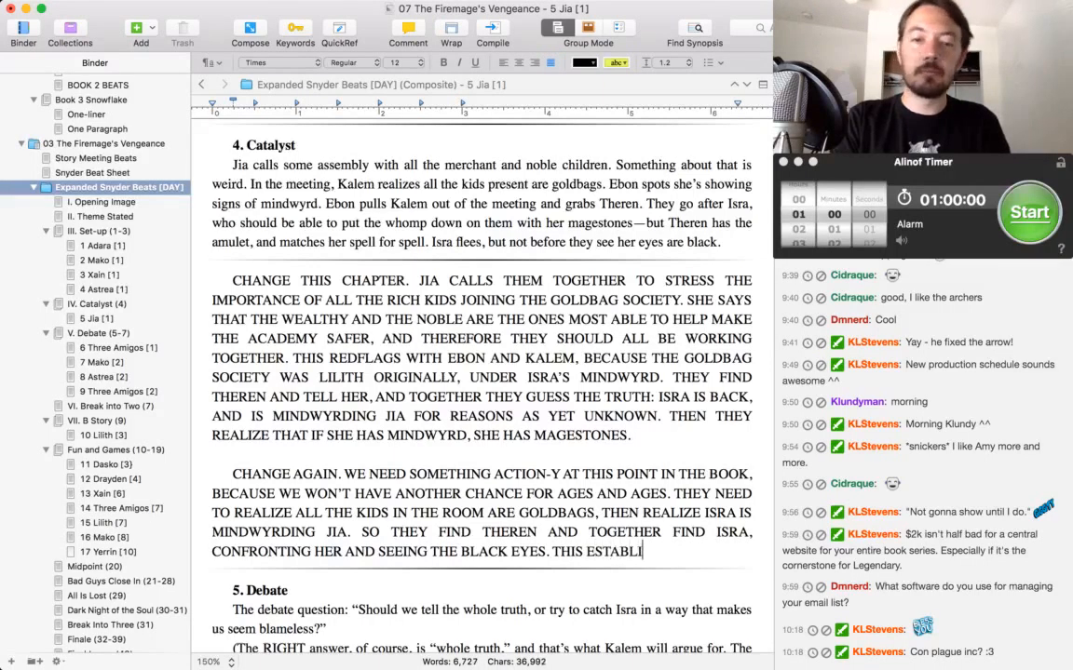
pyautogui.write('SHES THAT ISRA IS ON')
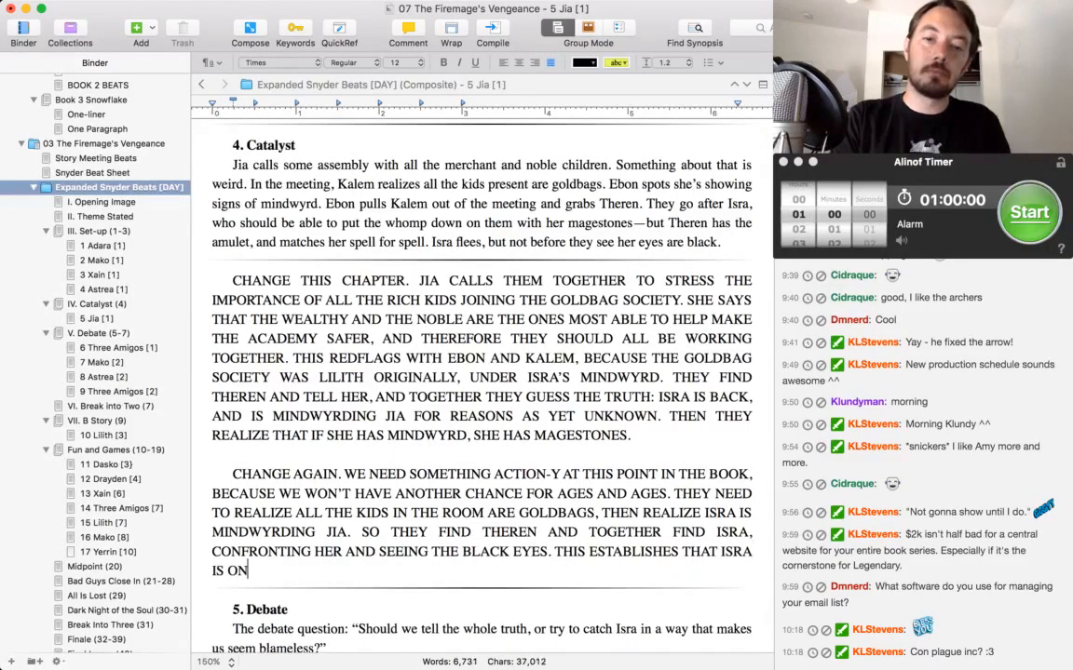
pyautogui.write(' THE SEAT')
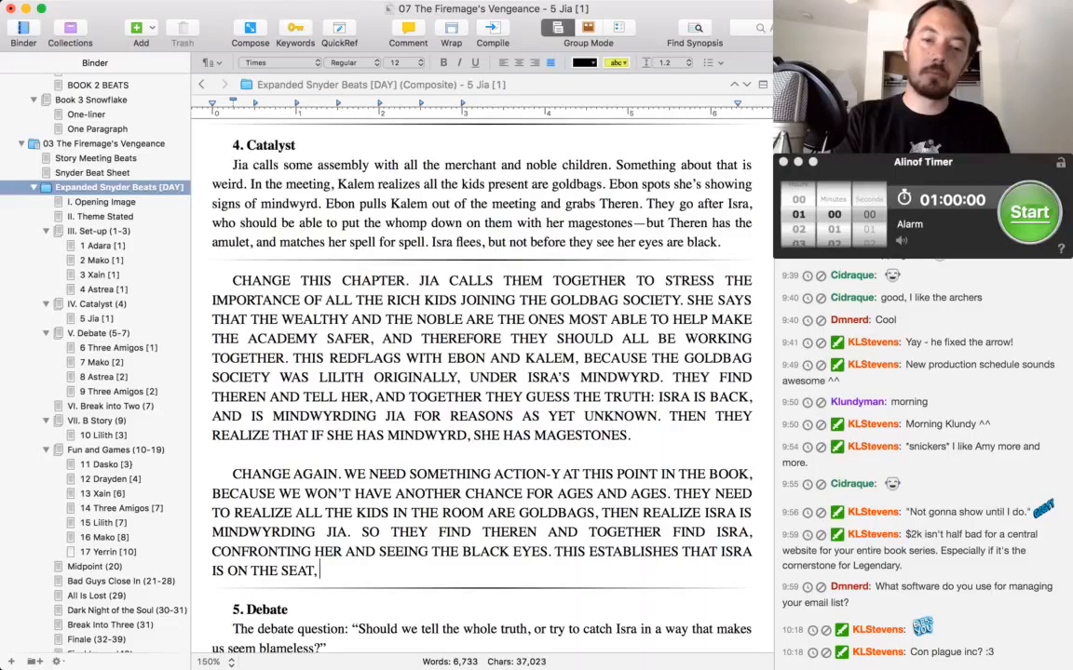
pyautogui.write(', THAT SHE HAS')
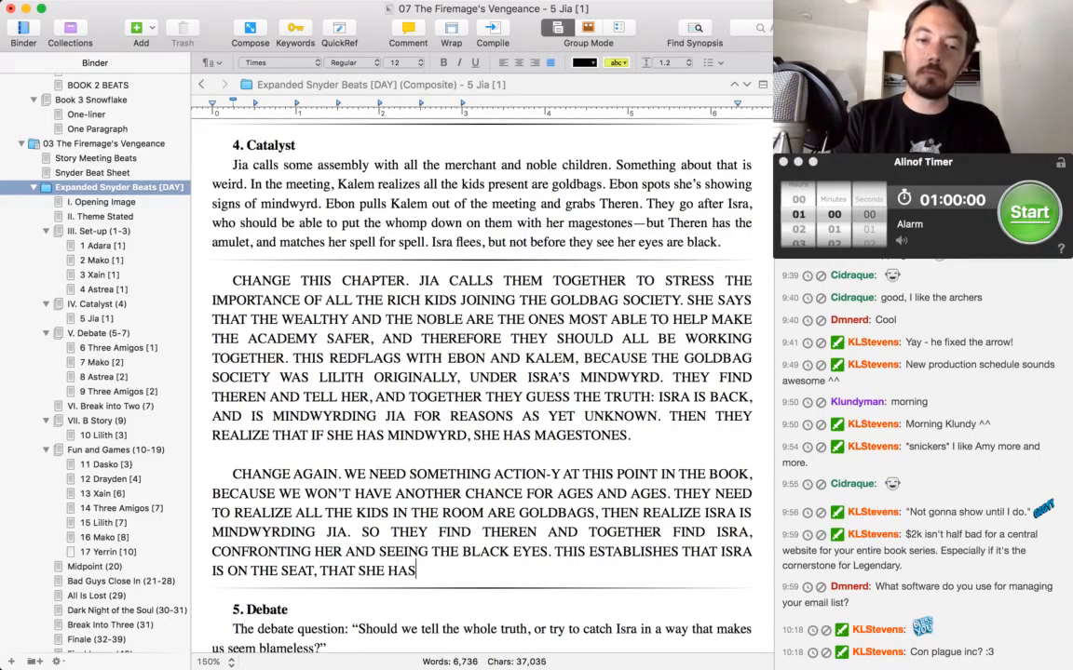
pyautogui.write(' MAGESTONES, AND THAT')
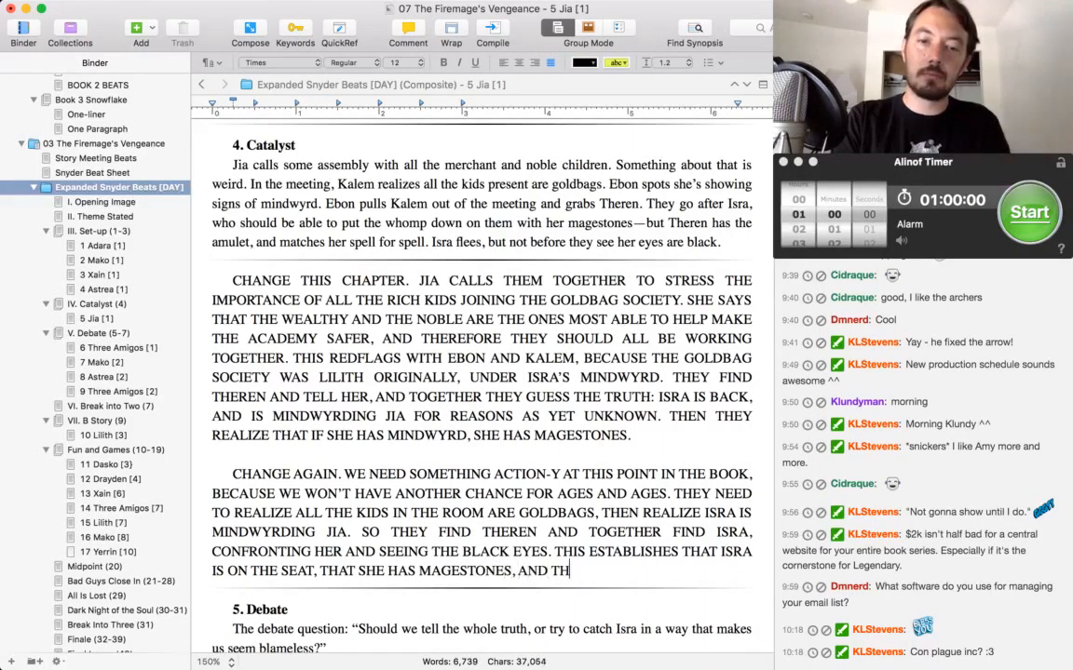
# Add the sentence "THIS ESTABLISHES THAT ISRA IS ON THE SEAT, THAT SHE HAS MAGESTONES, AND KEEPS THE PACE OF THE BOOK FROM LAGGING.".
pyautogui.press('BackSpace')
pyautogui.press('BackSpace')
pyautogui.press('BackSpace')
pyautogui.press('BackSpace')
pyautogui.press('BackSpace')
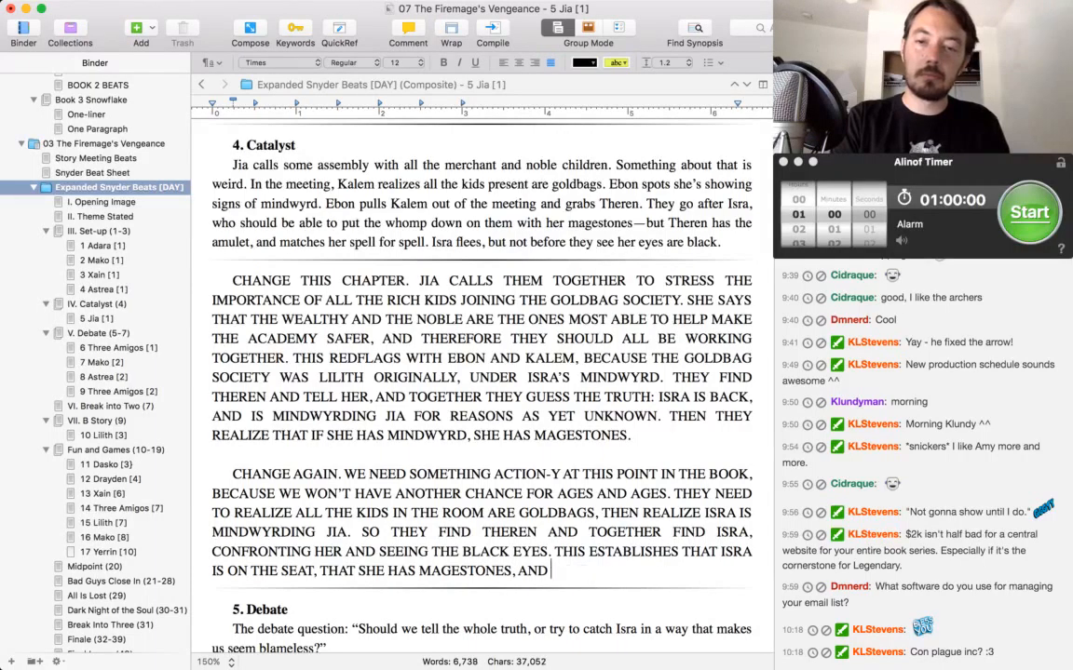
pyautogui.write('KEEPS THE')
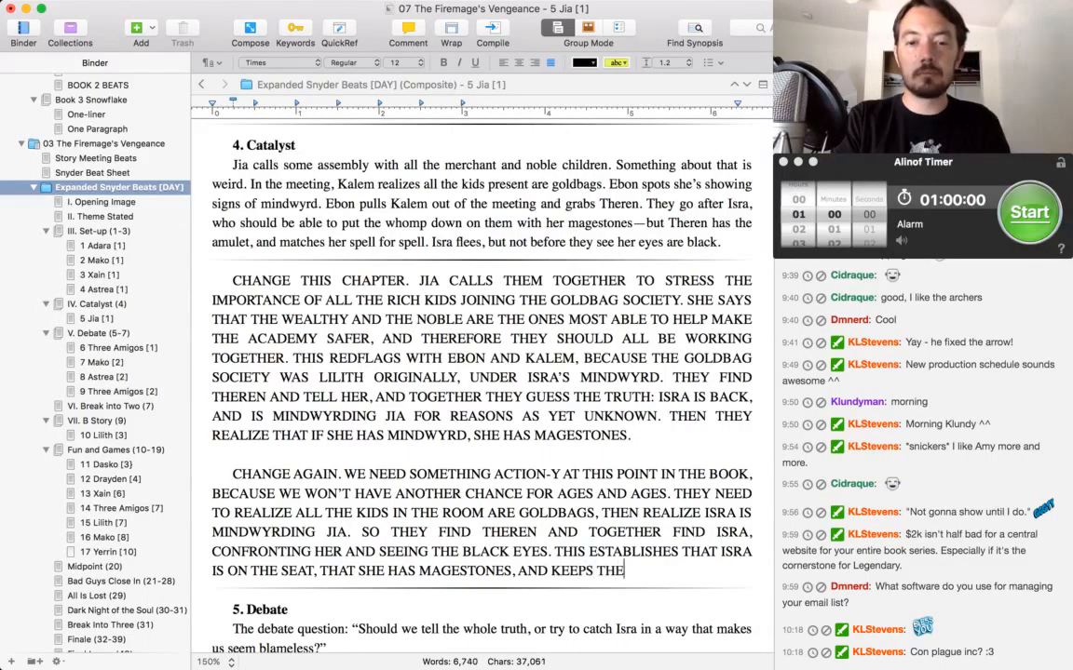
pyautogui.write(' PACE OF THE BOOK FROM LAGGING.')
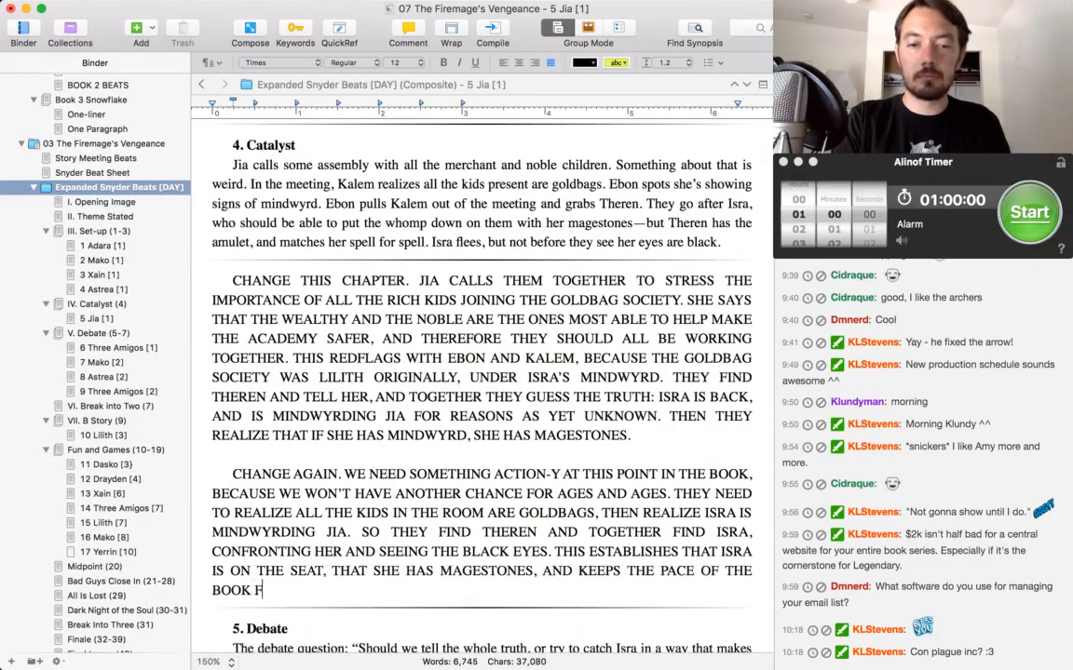
# Delete the old "CHANGE THIS CHAPTER" paragraph and the words "CHANGE AGAIN." so the 5 Jia note starts with "WE NEED SOMETHING ACTION-Y".
pyautogui.hotkey('alt', 'Up')
pyautogui.hotkey('alt', 'Right')
pyautogui.hotkey('alt', 'Right')
pyautogui.press('Right')
pyautogui.hotkey('shift', 'Up')
pyautogui.hotkey('shift', 'Up')
pyautogui.hotkey('shift', 'Up')
pyautogui.hotkey('shift', 'Up')
pyautogui.hotkey('shift', 'Up')
pyautogui.hotkey('shift', 'Up')
pyautogui.hotkey('shift', 'Up')
pyautogui.hotkey('shift', 'Up')
pyautogui.hotkey('shift', 'Up')
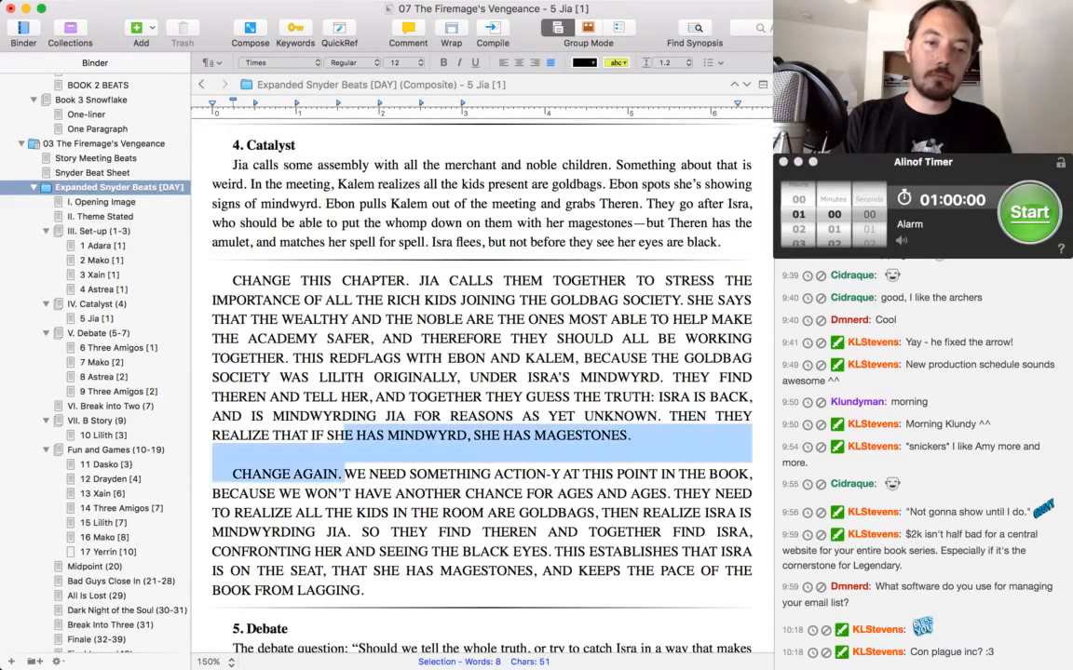
pyautogui.hotkey('alt', 'shift', 'Up')
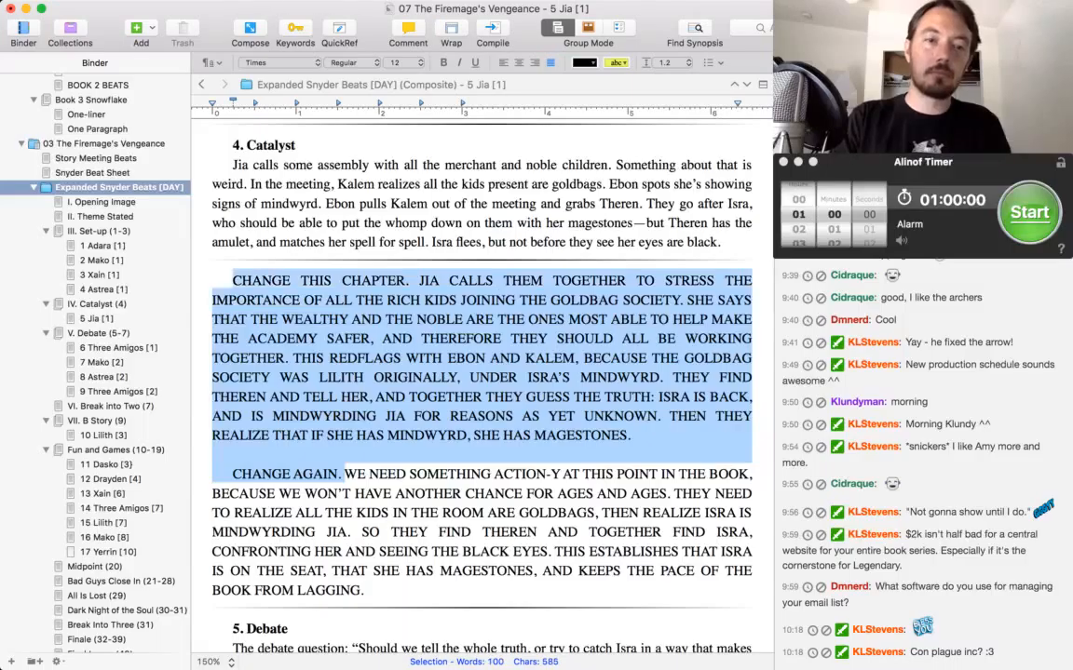
pyautogui.press('BackSpace')
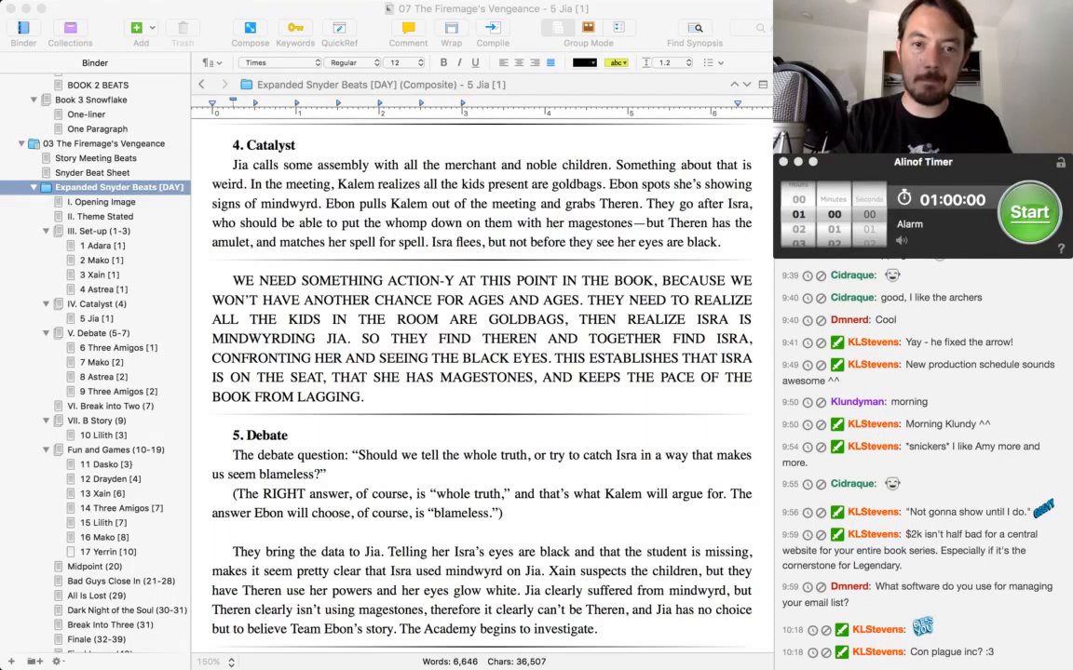
pyautogui.press('super+Tab')
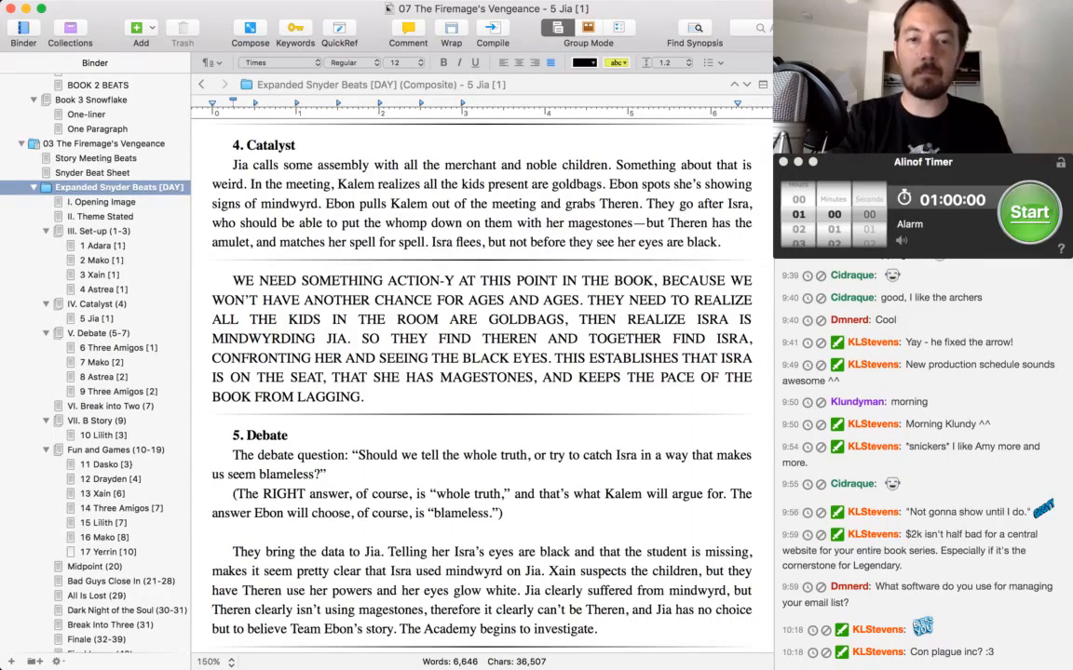
pyautogui.press('super+Tab')
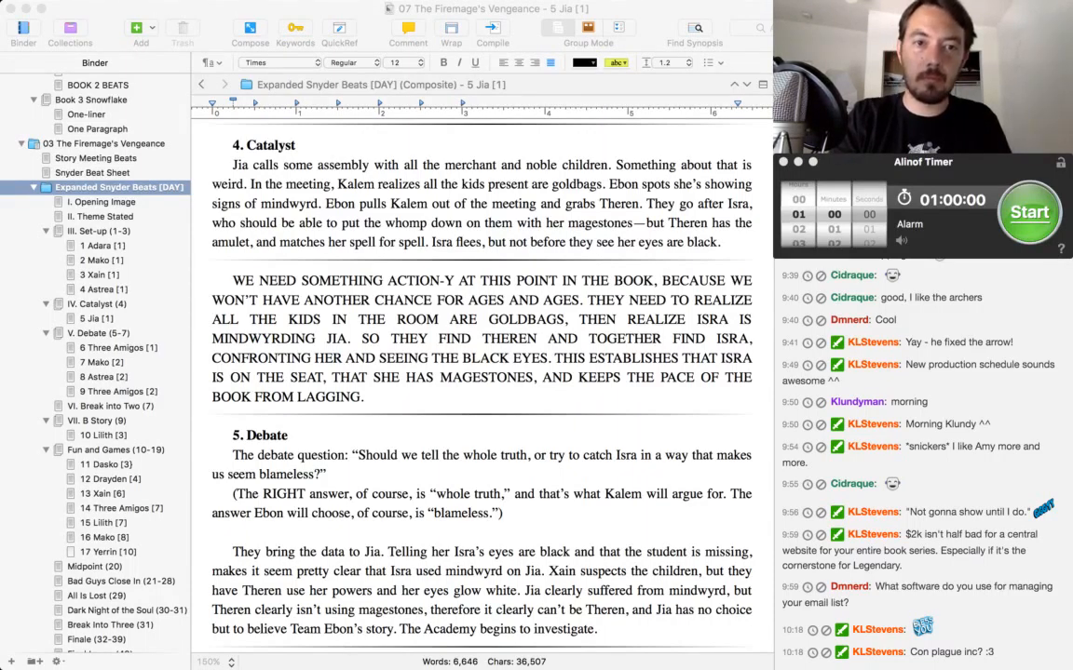
pyautogui.press('super+Tab')
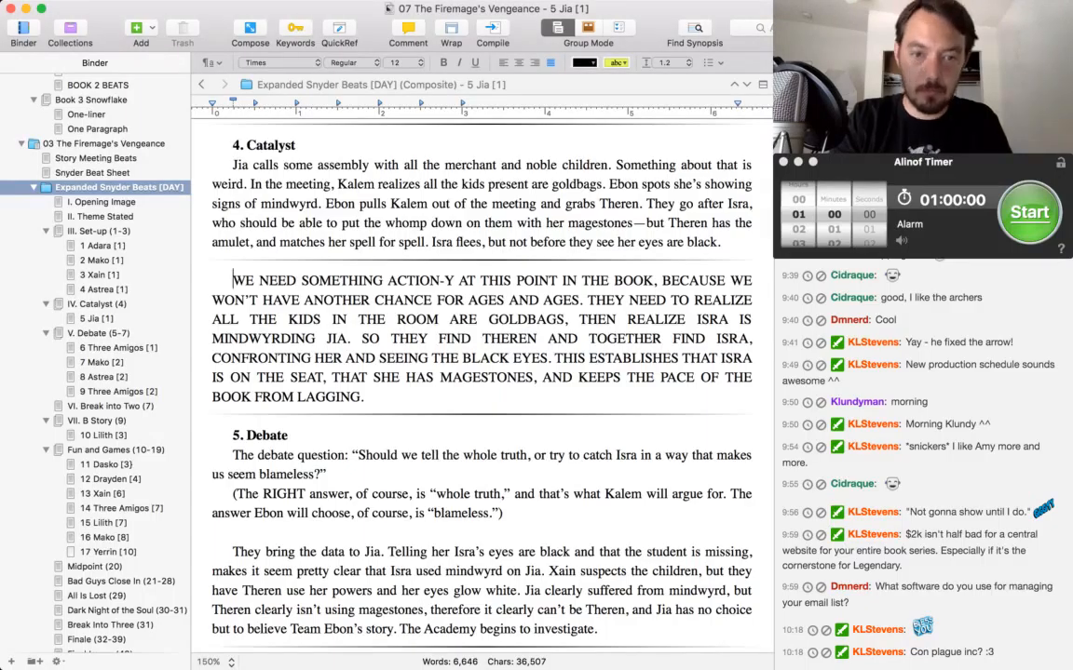
pyautogui.scroll(-2, 481, 373)
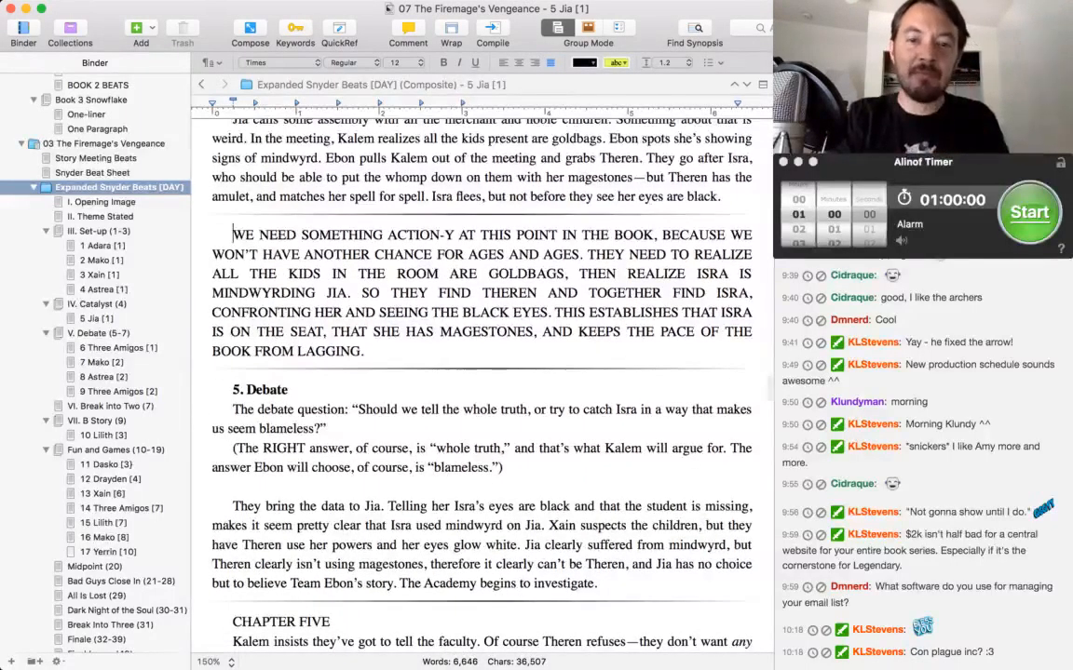
pyautogui.press('super+Tab')
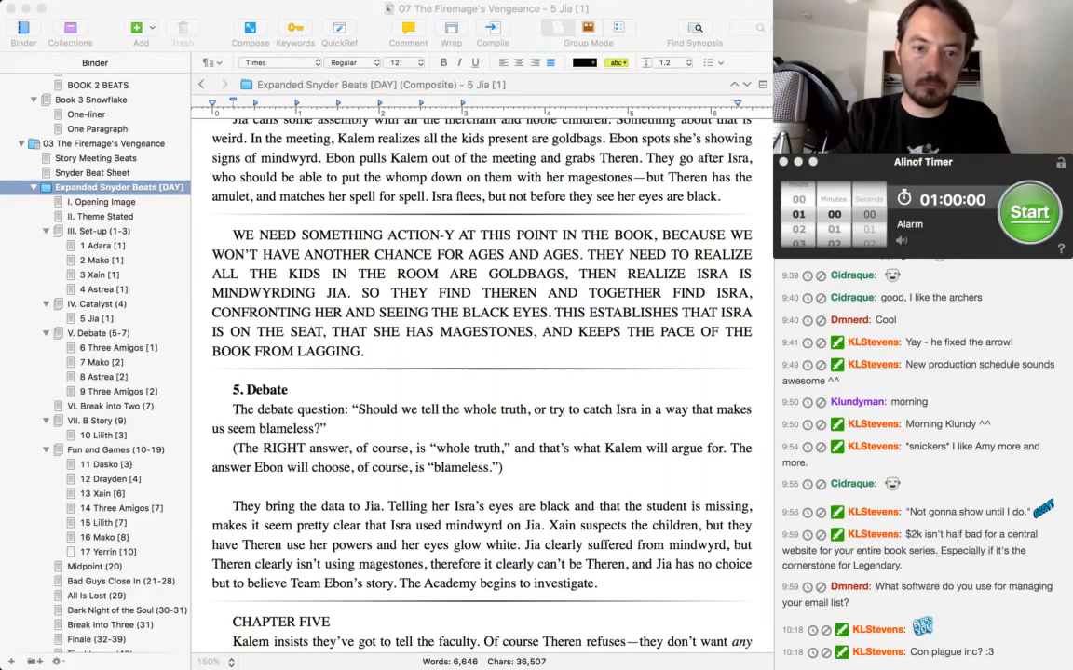
pyautogui.press('super+Tab')
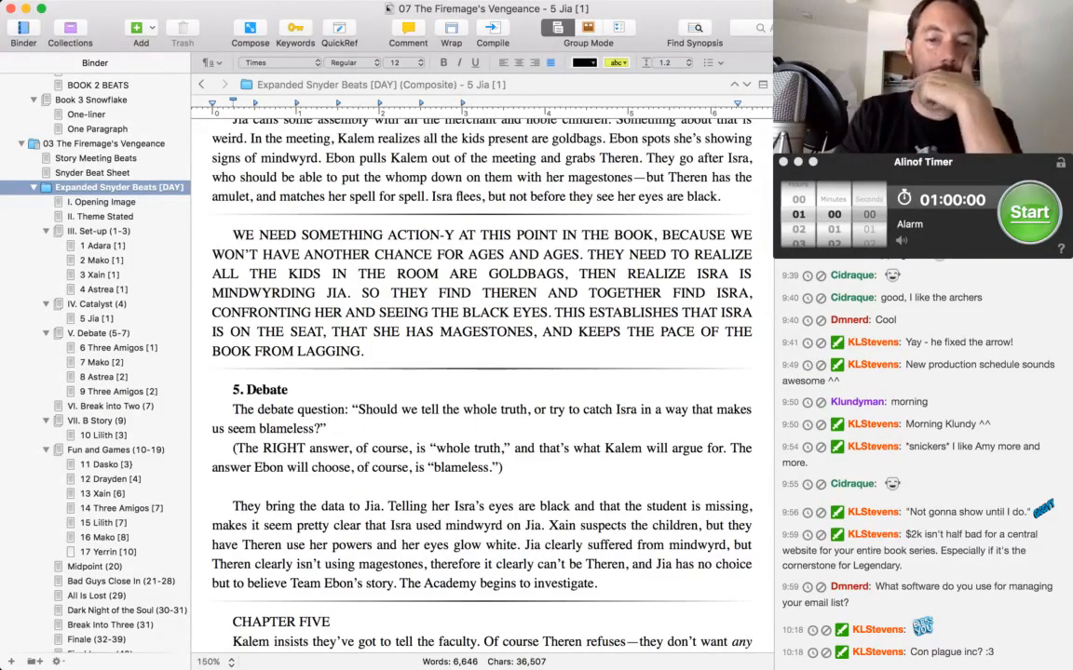
pyautogui.scroll(-2, 482, 373)
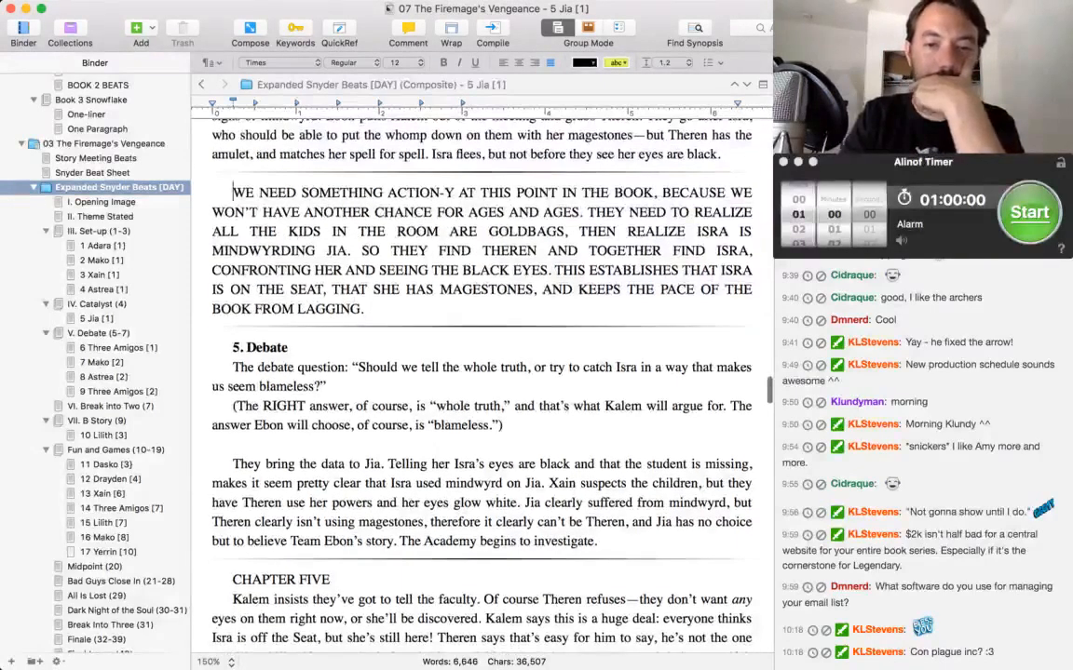
pyautogui.scroll(-3, 481, 372)
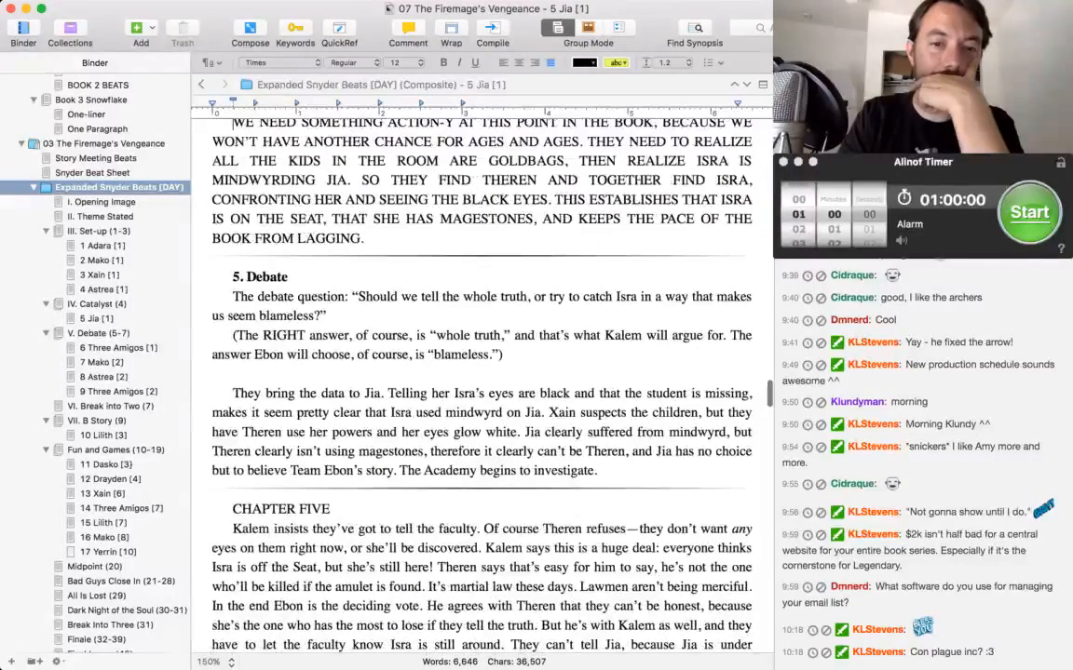
pyautogui.click(727, 335)
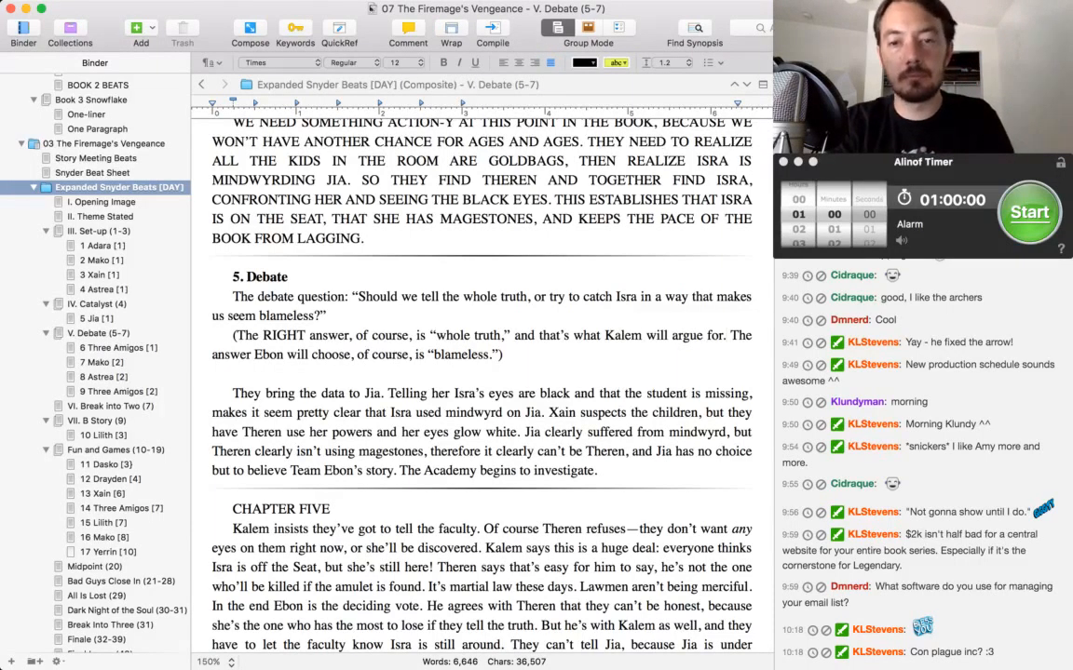
pyautogui.write('P')
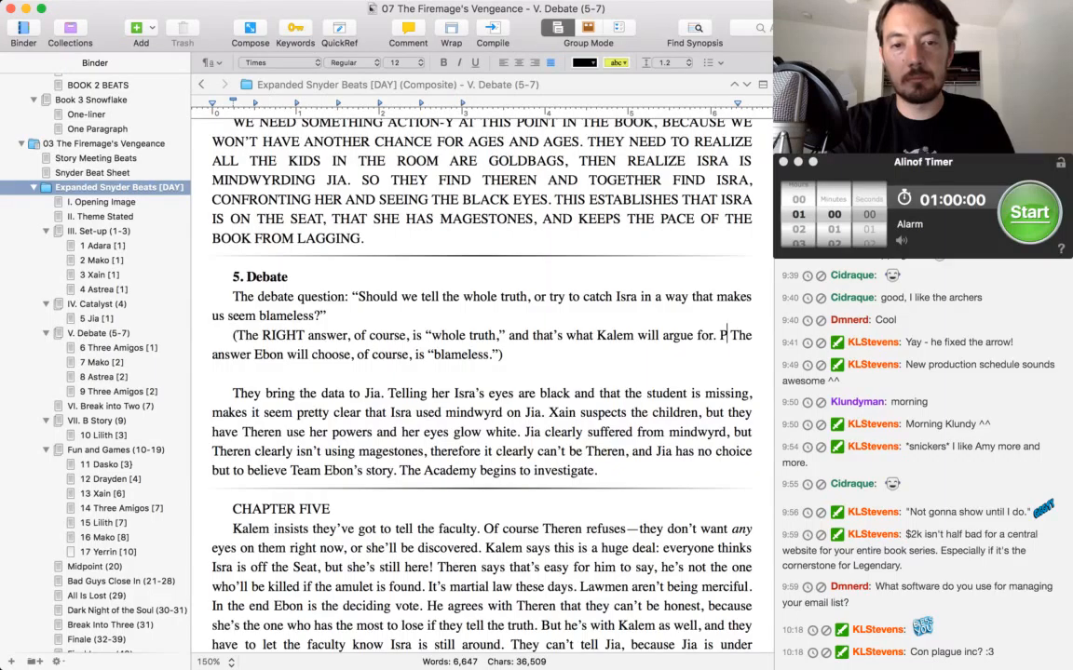
pyautogui.press('BackSpace')
pyautogui.press('BackSpace')
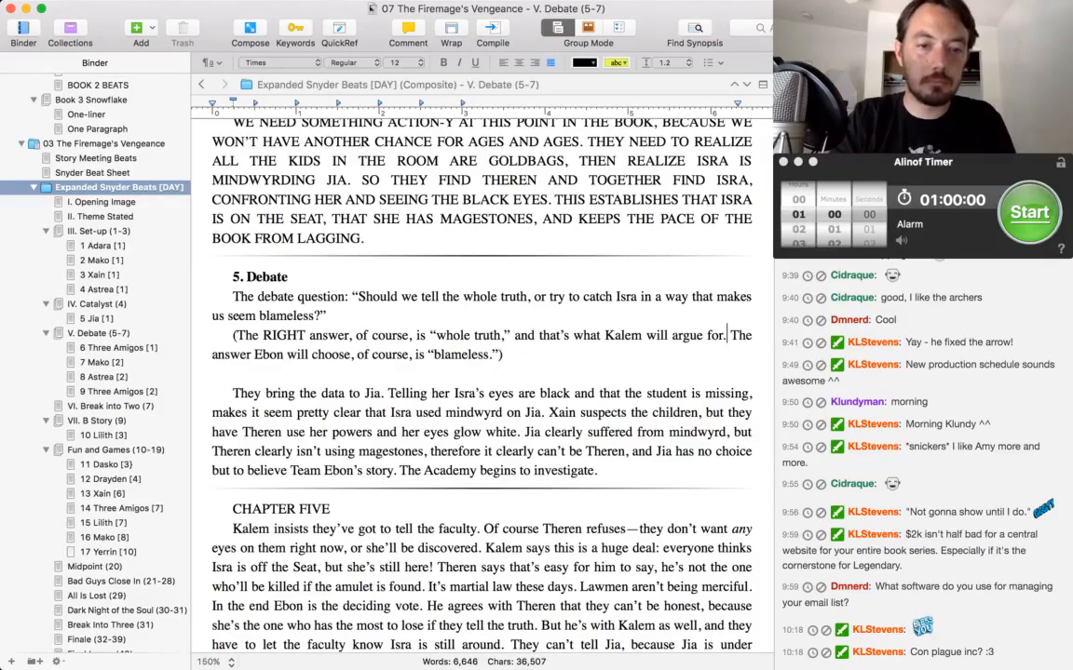
# Reword the start of the Debate section's last paragraph to "They bring the data to the faculty. They say Isra's eyes are black".
pyautogui.scroll(-3, 479, 372)
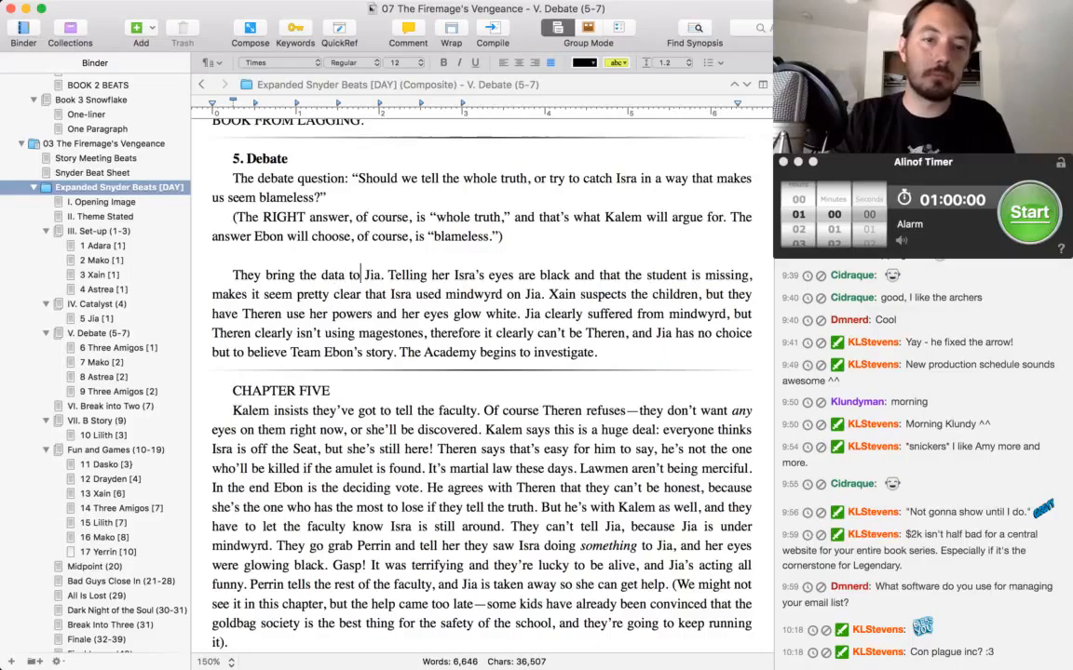
pyautogui.doubleClick(372, 275)
pyautogui.write('the faculty')
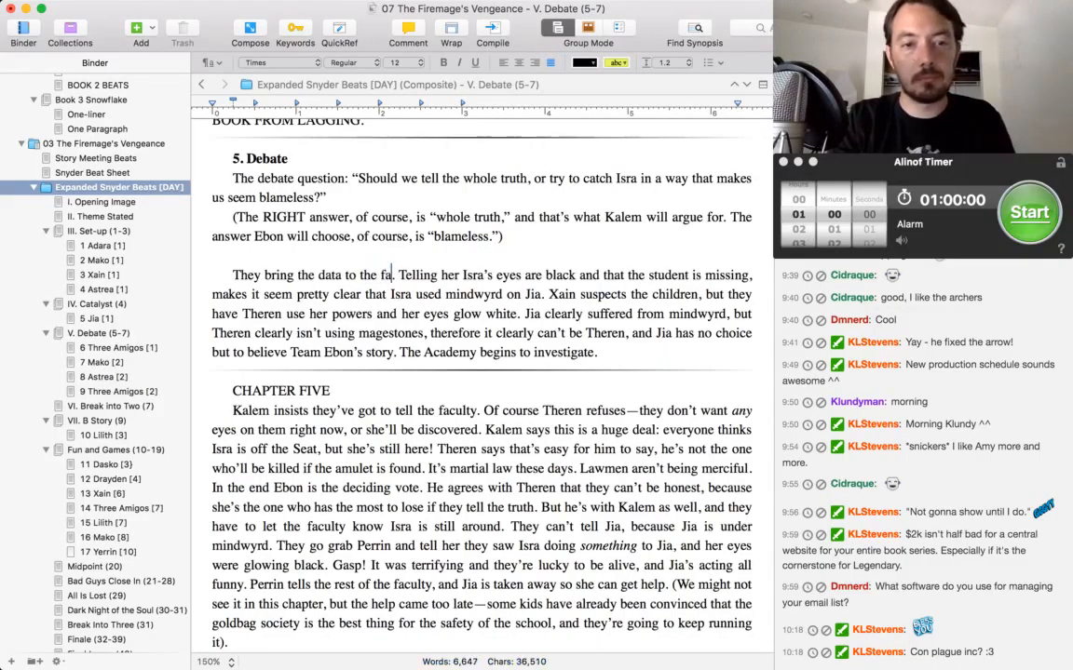
pyautogui.doubleClick(438, 274)
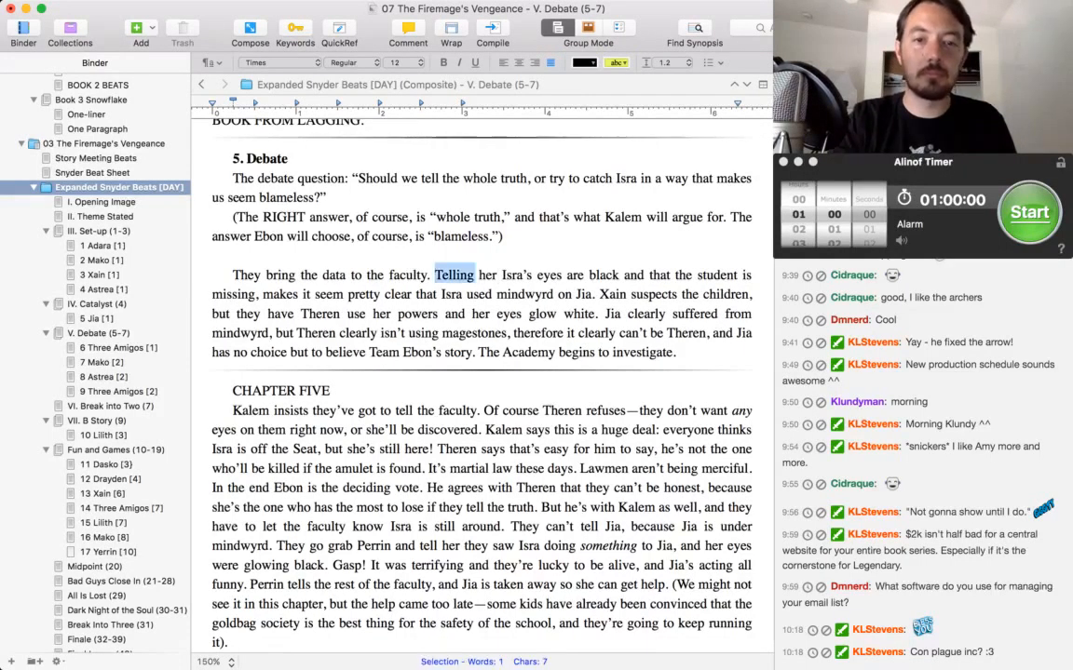
pyautogui.press('BackSpace')
pyautogui.write('They say')
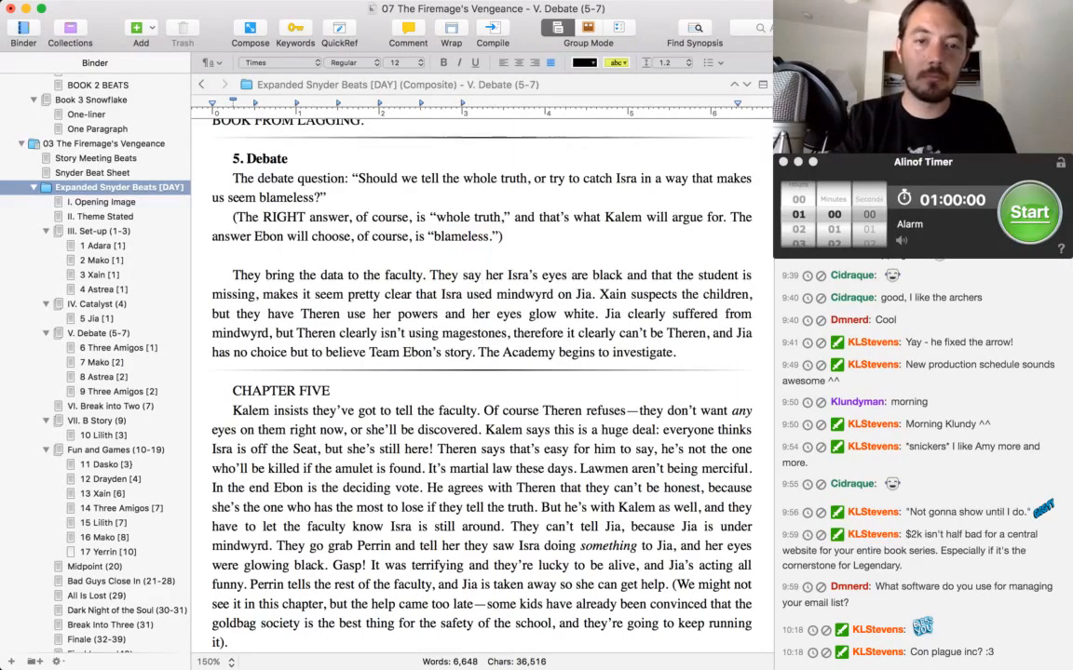
pyautogui.doubleClick(493, 275)
pyautogui.press('BackSpace')
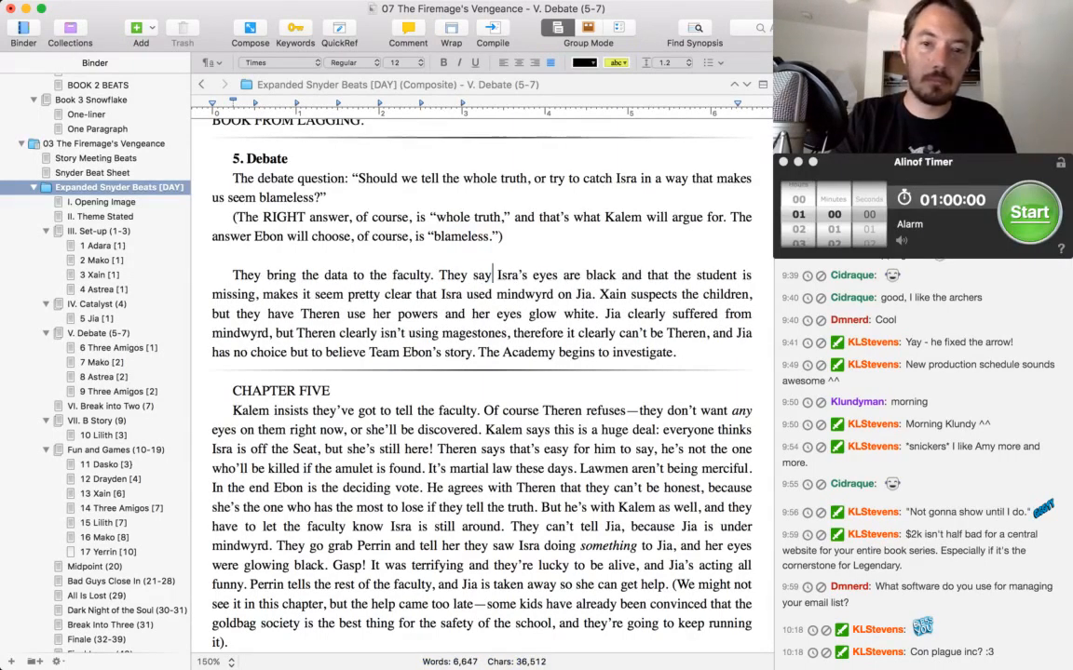
# Delete the phrase "and that the student is missing" after "Isra's eyes are black", keeping the comma directly behind "black".
pyautogui.press('super+Right')
pyautogui.hotkey('alt', 'Left')
pyautogui.hotkey('alt', 'Left')
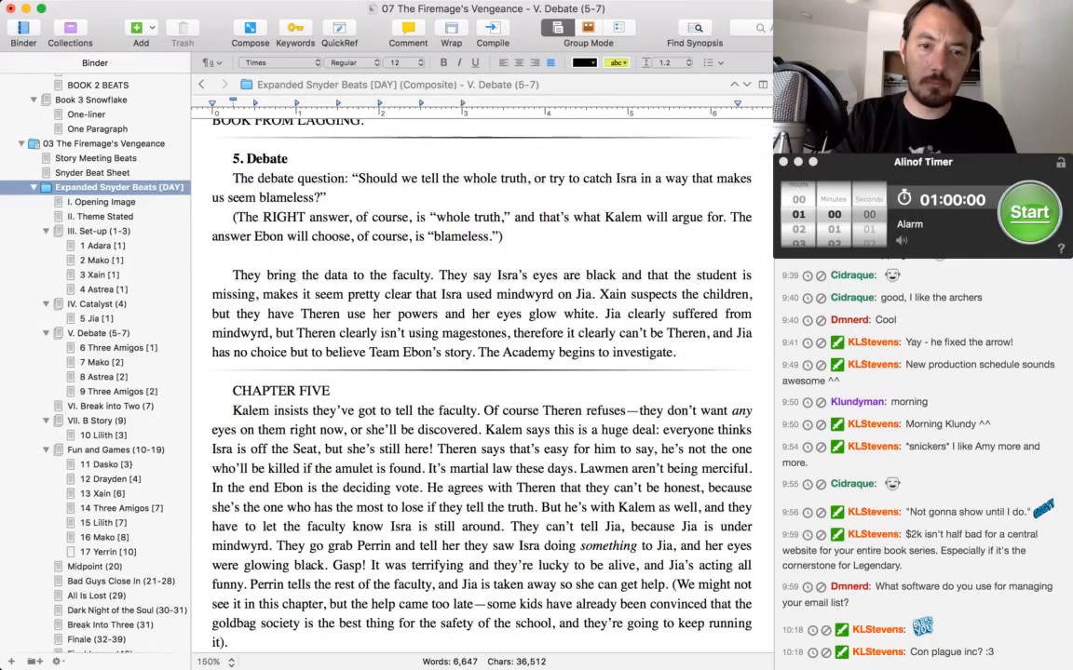
pyautogui.hotkey('alt', 'Left')
pyautogui.hotkey('alt', 'Left')
pyautogui.hotkey('alt', 'Left')
pyautogui.press('shift+super+Right')
pyautogui.hotkey('shift', 'alt', 'Right')
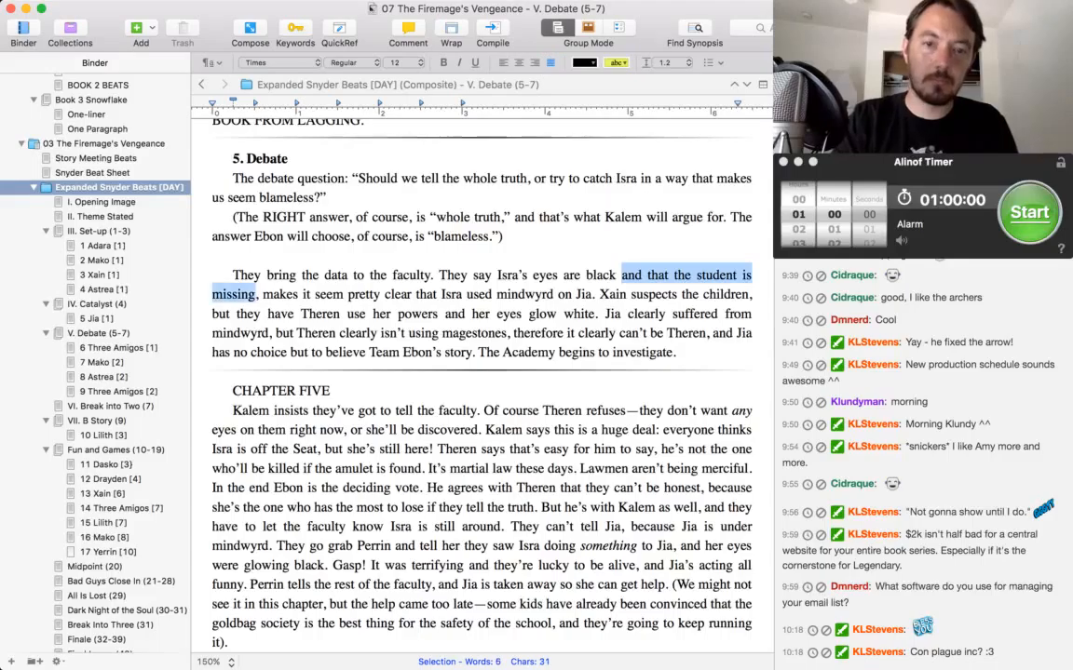
pyautogui.press('BackSpace')
pyautogui.press('BackSpace')
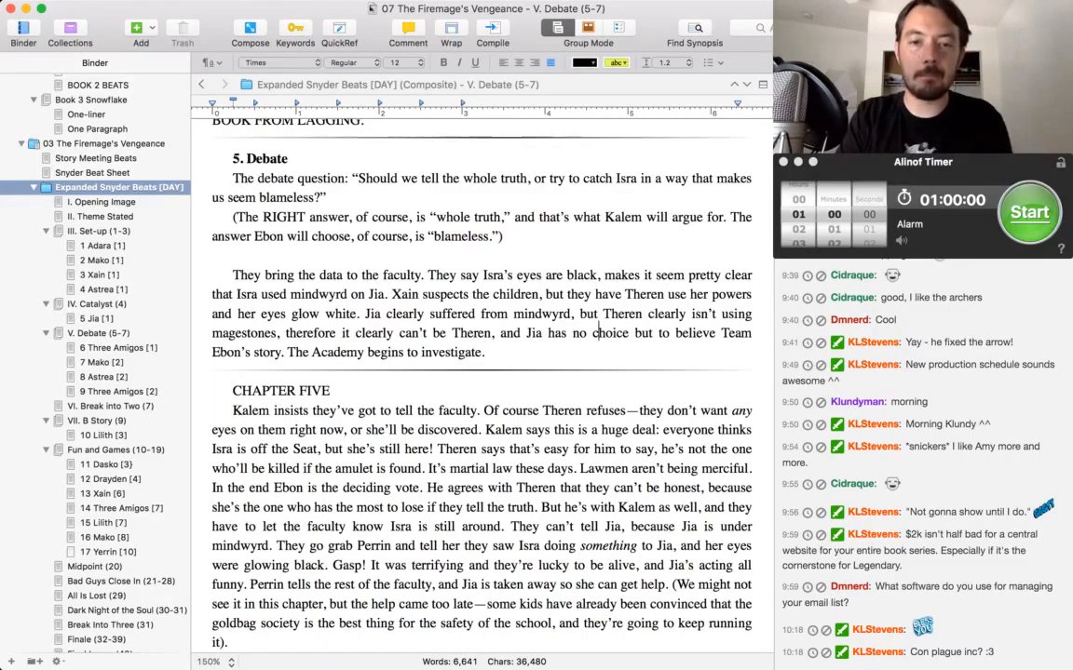
# Replace "Jia has" before "no choice but to believe Team Ebon's story" with "therefore the faculty have".
pyautogui.doubleClick(533, 333)
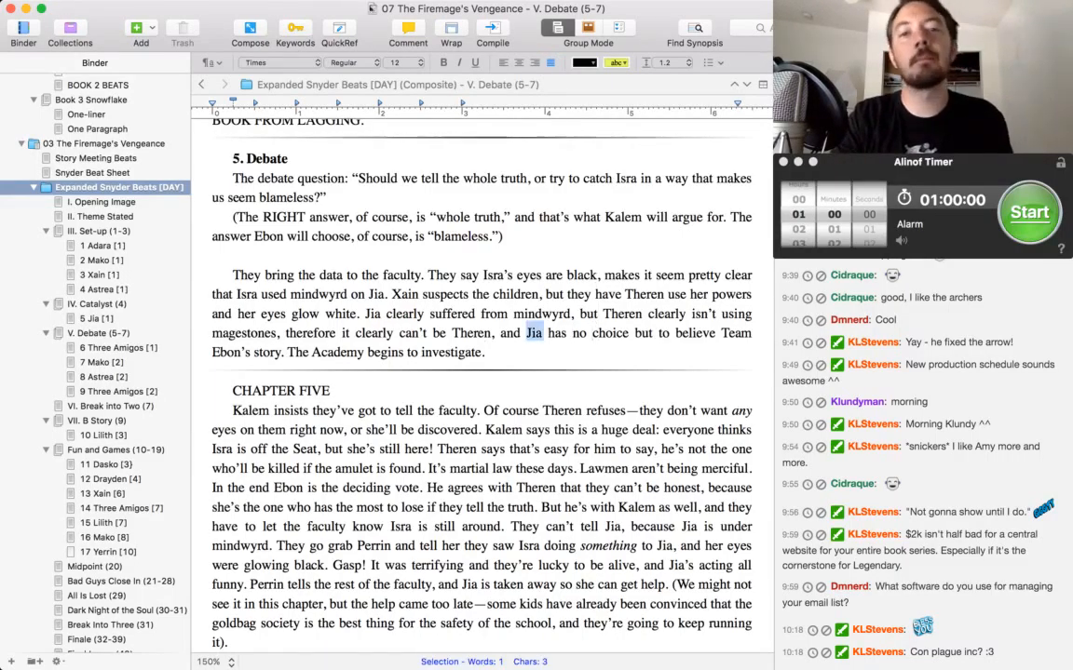
pyautogui.write('therefore ')
pyautogui.write('the faculty have')
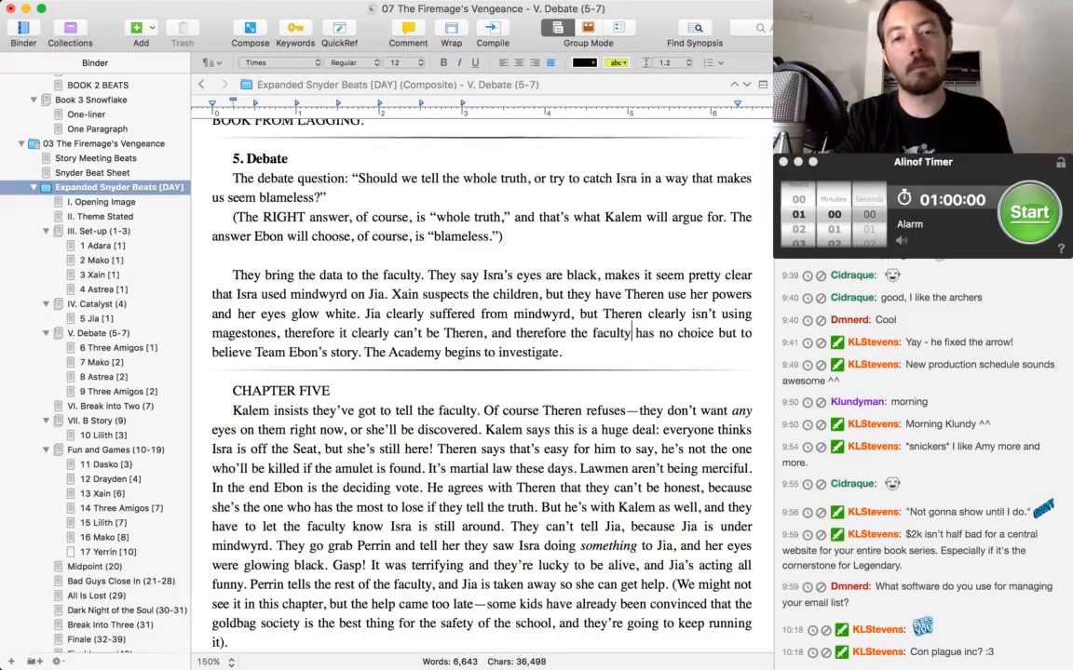
pyautogui.hotkey('alt', 'shift', 'Right')
pyautogui.press('BackSpace')
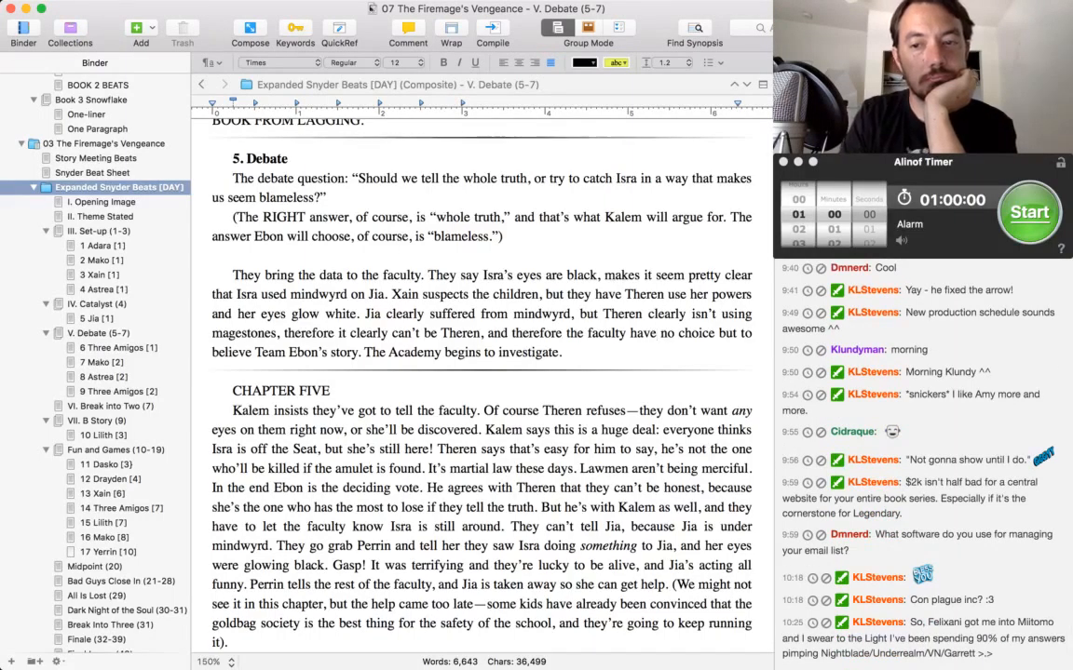
pyautogui.press('super+Tab')
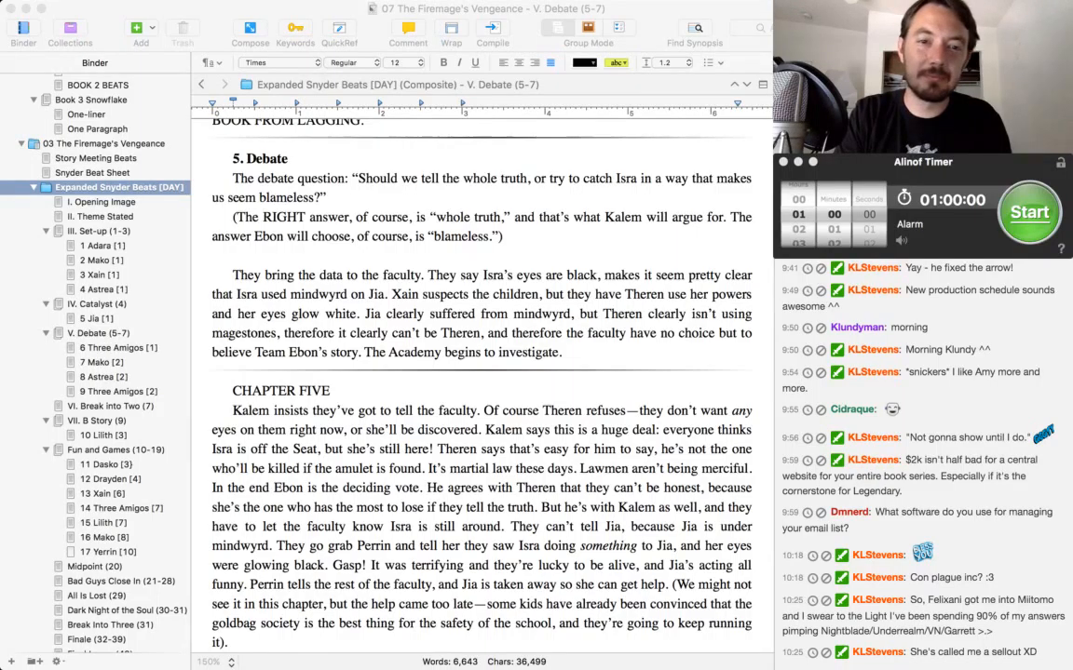
pyautogui.press('super+Tab')
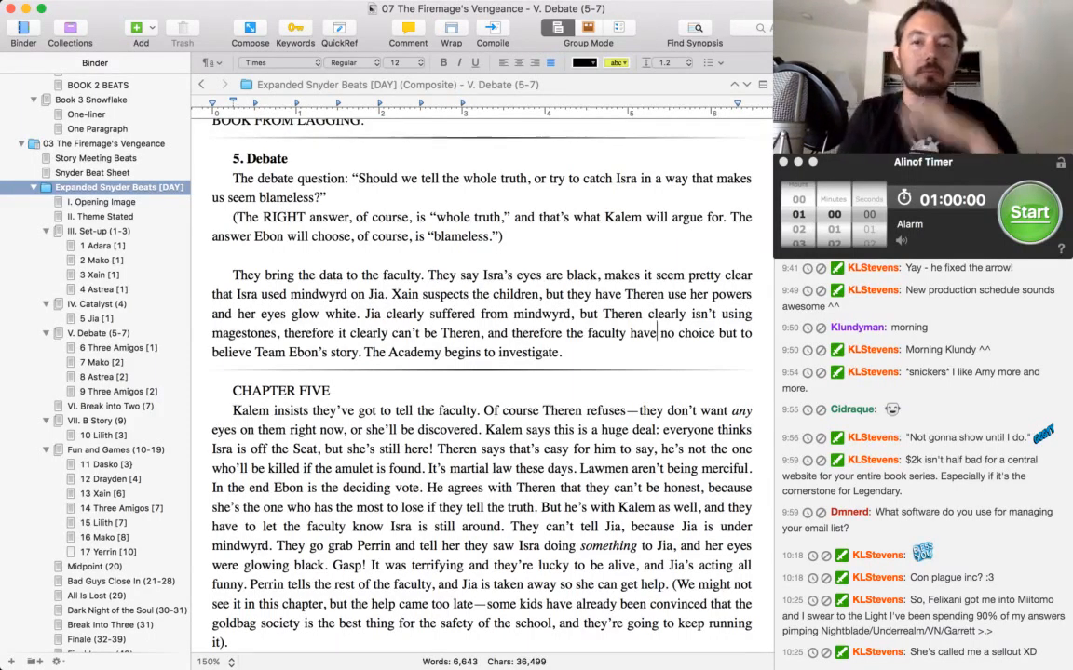
# Replace "Lawmen" with "Constables and Mystics" in the Chapter Five paragraph, before "aren't being merciful".
pyautogui.scroll(-3, 480, 373)
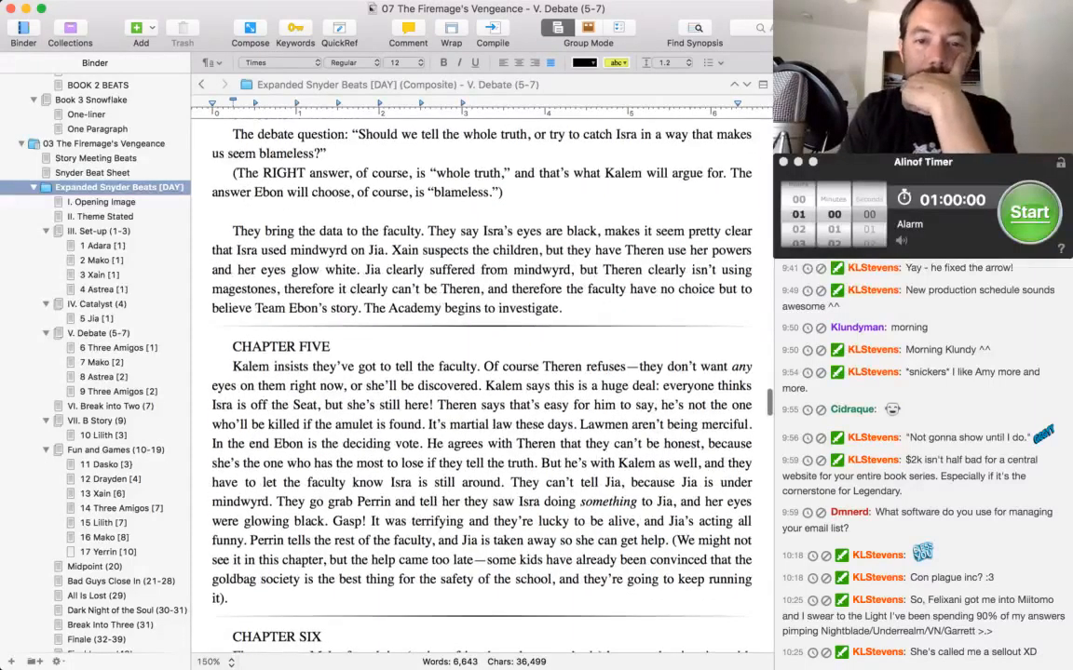
pyautogui.scroll(-2, 480, 372)
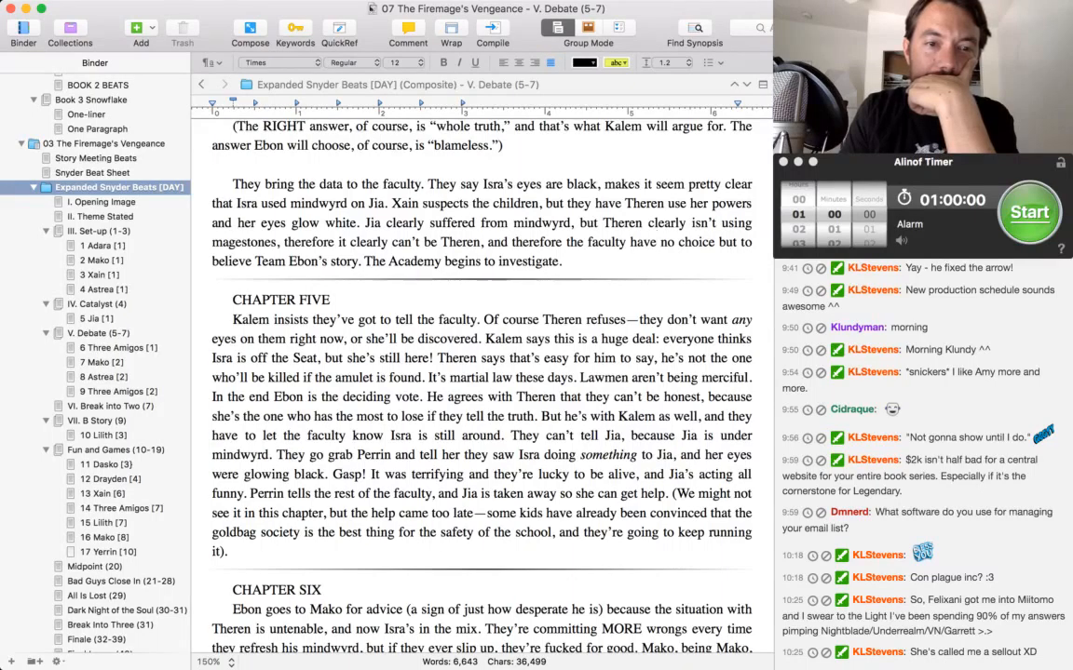
pyautogui.scroll(-3, 479, 373)
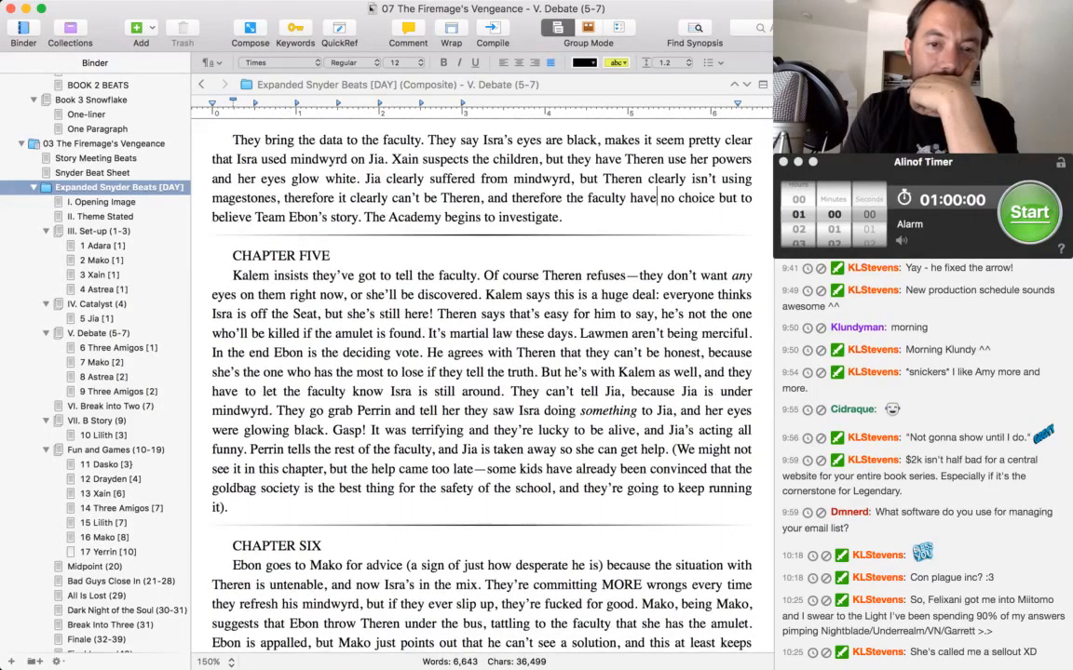
pyautogui.doubleClick(607, 333)
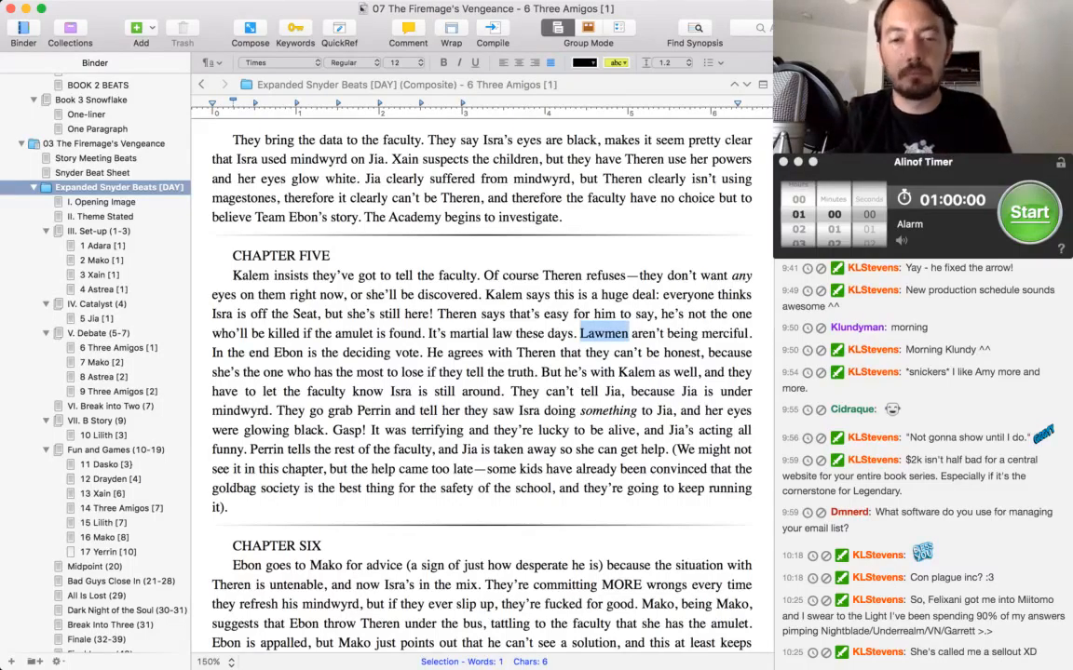
pyautogui.write('Constables and Mystics')
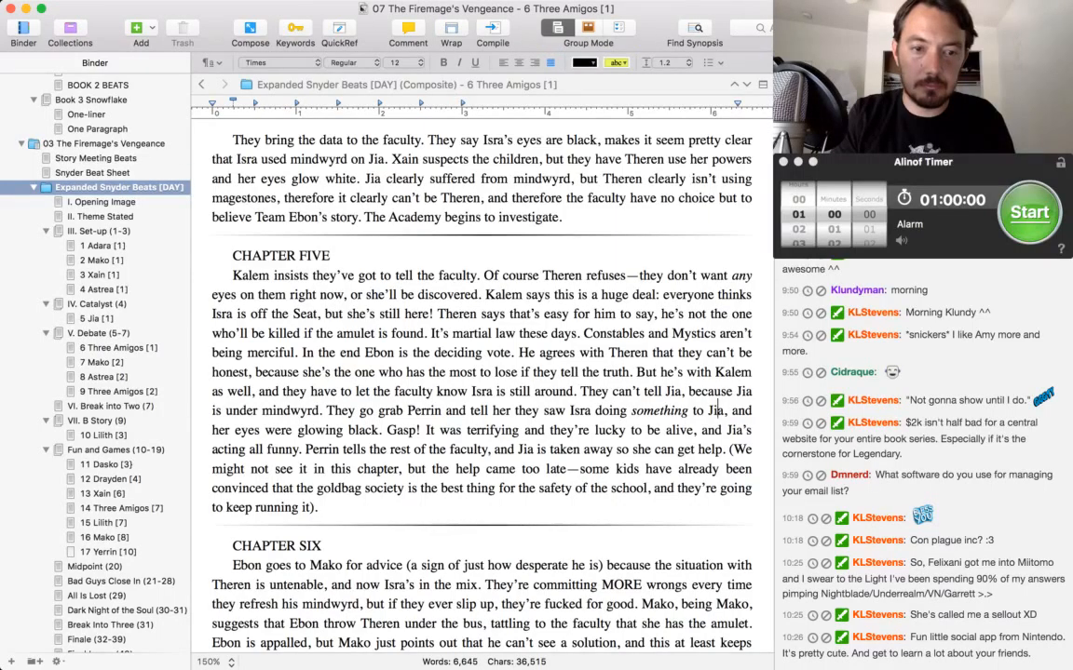
# Italicize the word "Gasp!" after "her eyes were glowing black" in the Chapter Five paragraph.
pyautogui.press('Down')
pyautogui.press('super+Left')
pyautogui.hotkey('alt', 'Right')
pyautogui.hotkey('alt', 'Right')
pyautogui.hotkey('alt', 'Right')
pyautogui.hotkey('alt', 'Right')
pyautogui.hotkey('alt', 'Right')
pyautogui.hotkey('alt', 'Right')
pyautogui.hotkey('alt', 'Right')
pyautogui.hotkey('alt', 'Left')
pyautogui.hotkey('alt', 'Left')
pyautogui.hotkey('alt', 'shift', 'Right')
pyautogui.hotkey('shift', 'Right')
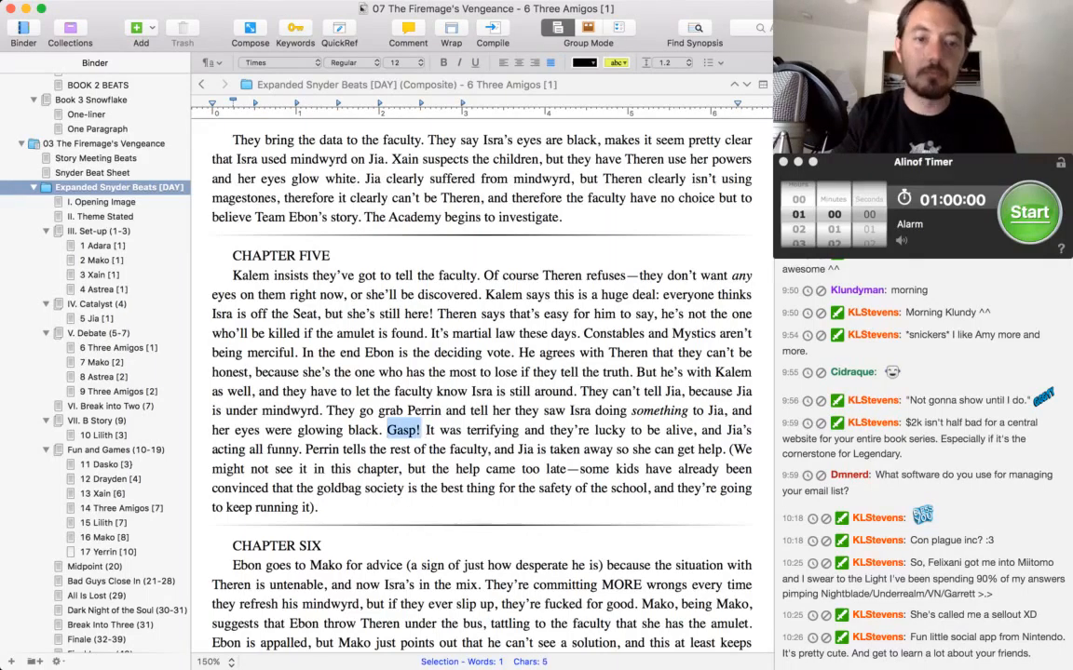
pyautogui.press('super+i')
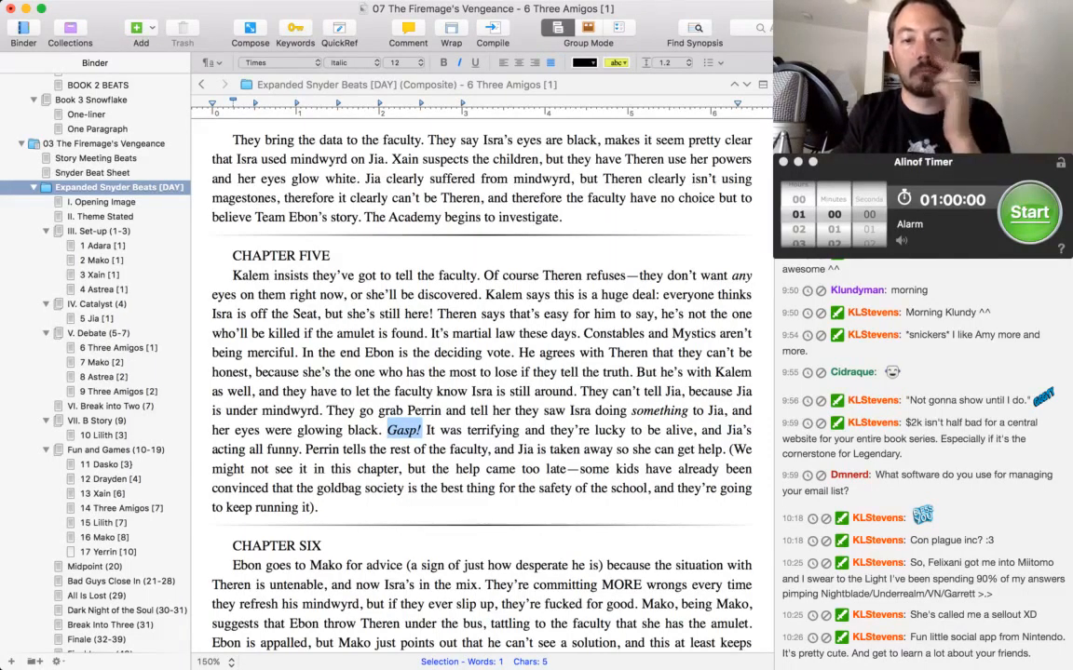
pyautogui.click(606, 353)
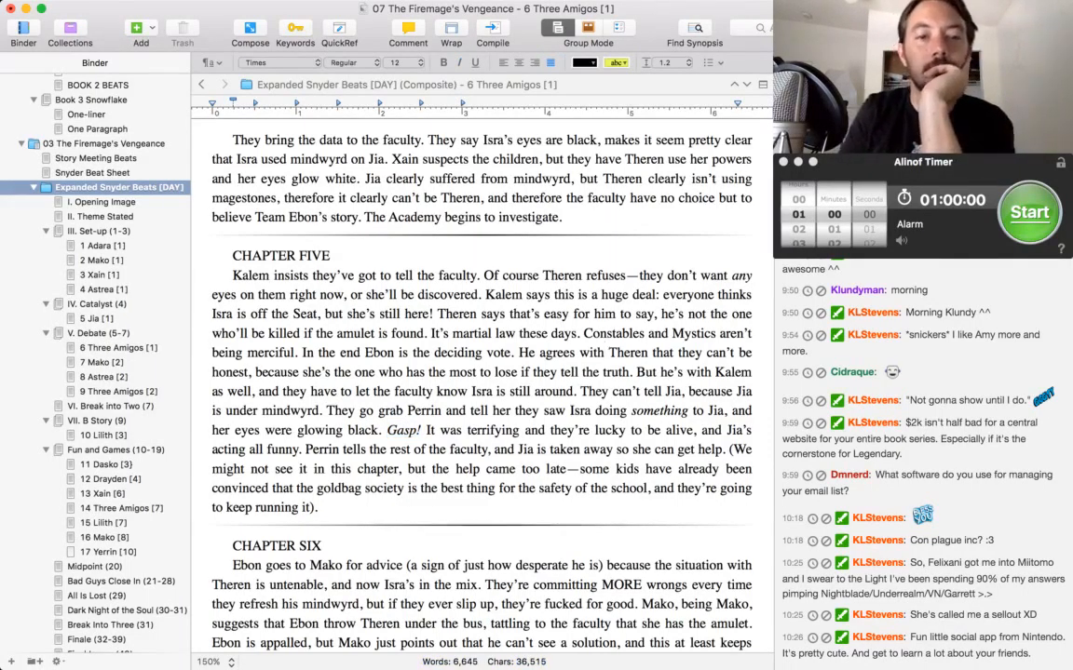
pyautogui.scroll(-3, 545, 316)
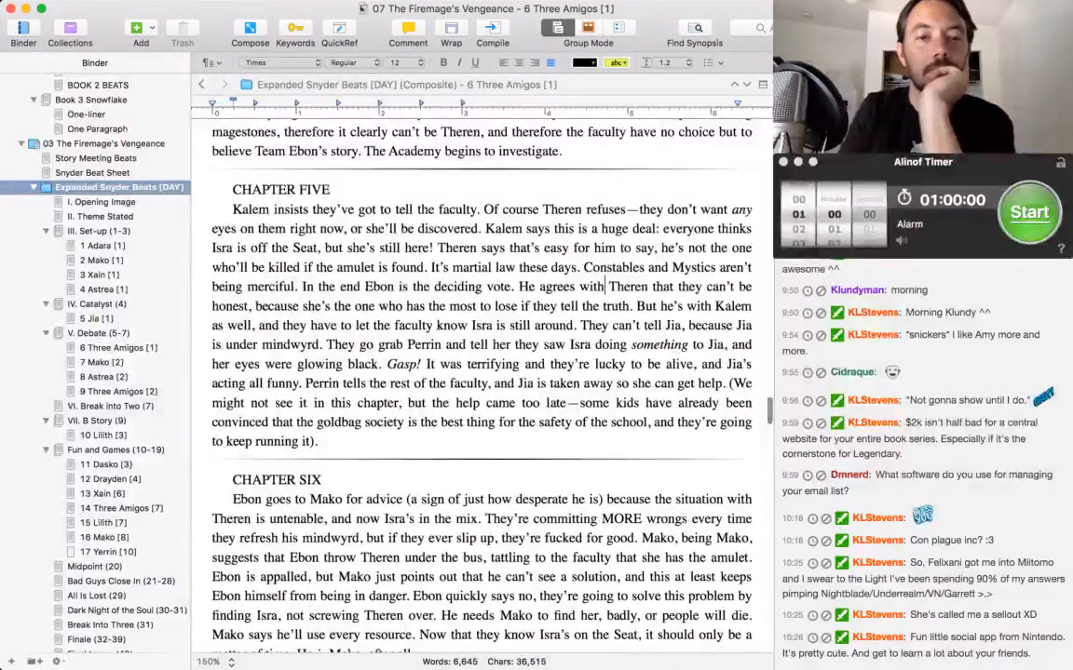
pyautogui.scroll(-1, 545, 257)
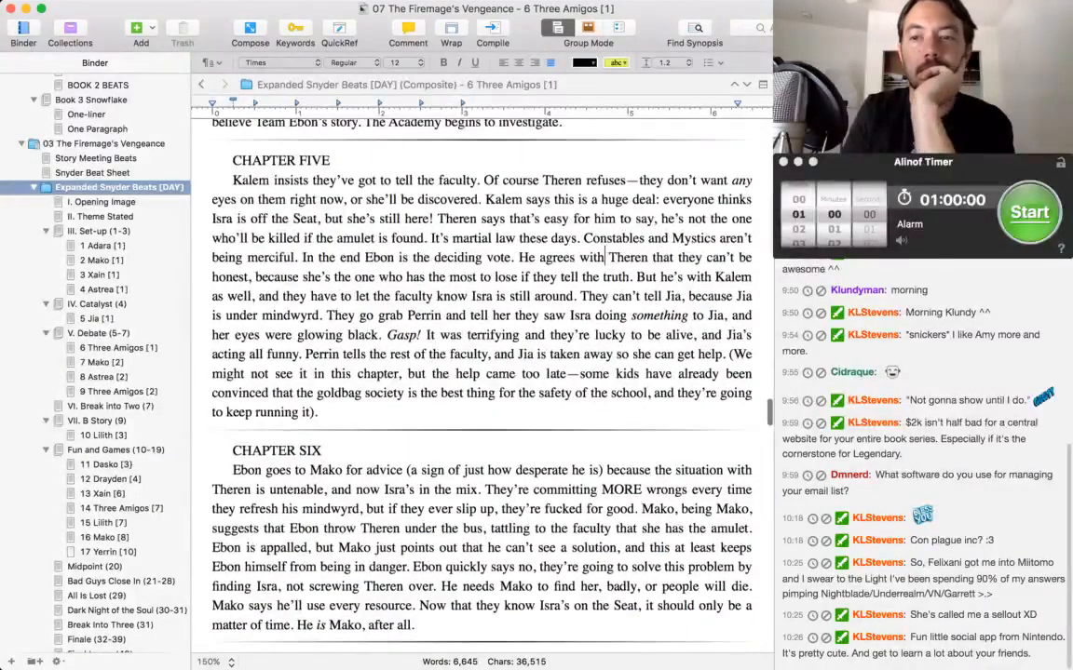
pyautogui.press('super+Tab')
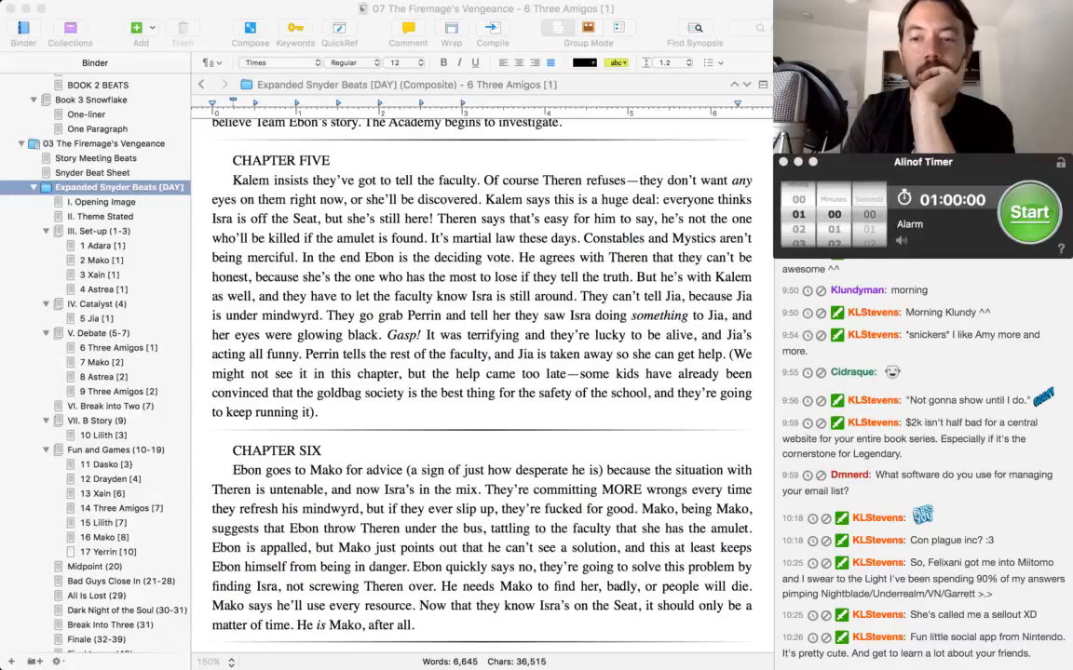